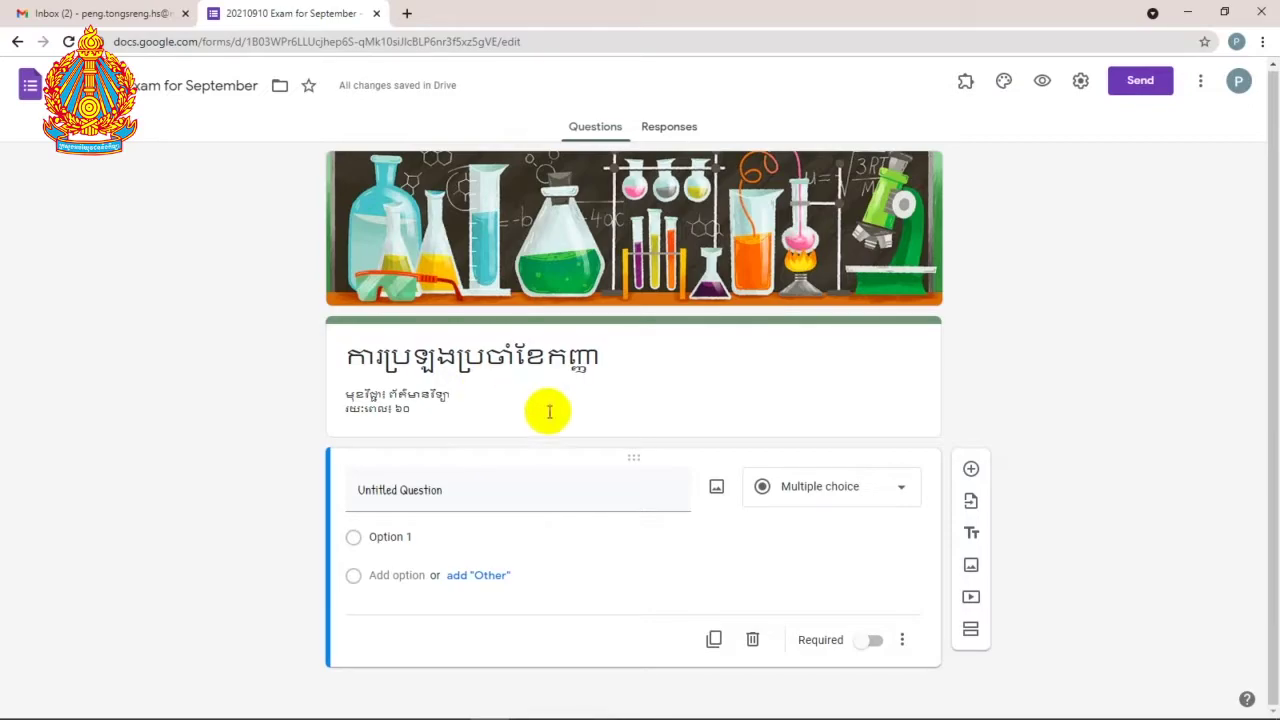
pyautogui.click(565, 368)
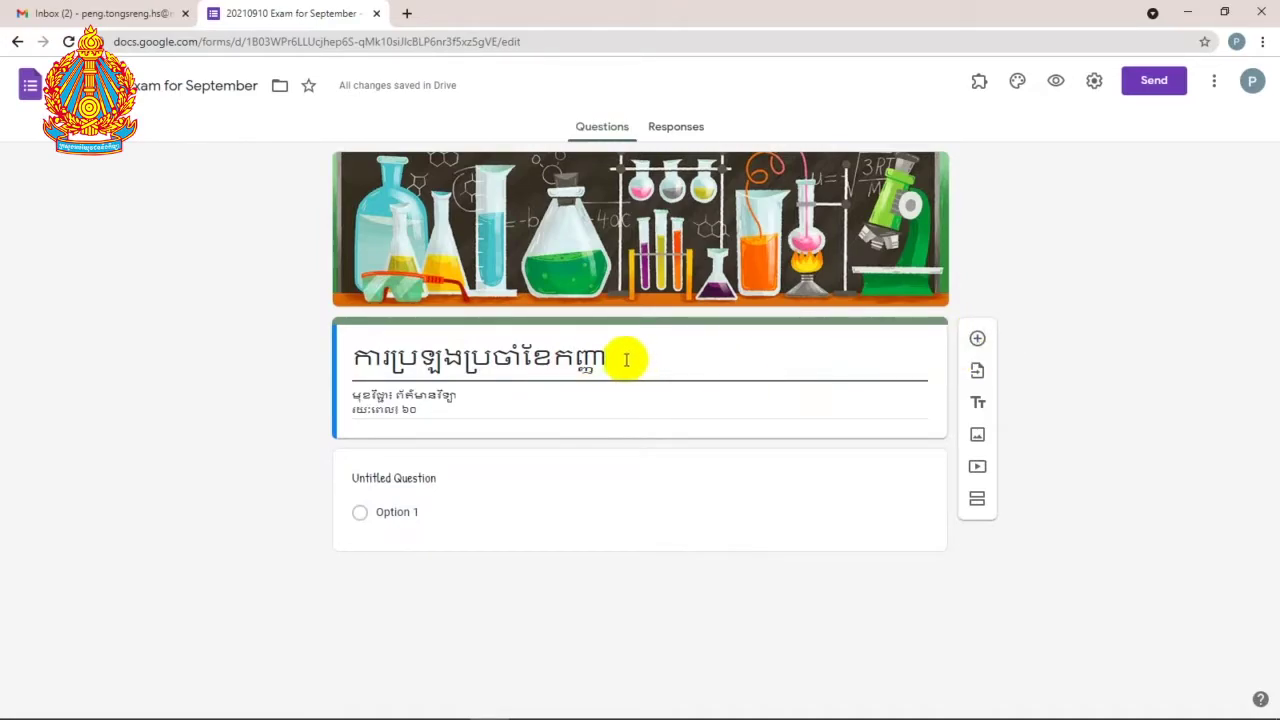
pyautogui.moveTo(609, 360); pyautogui.dragTo(322, 358)
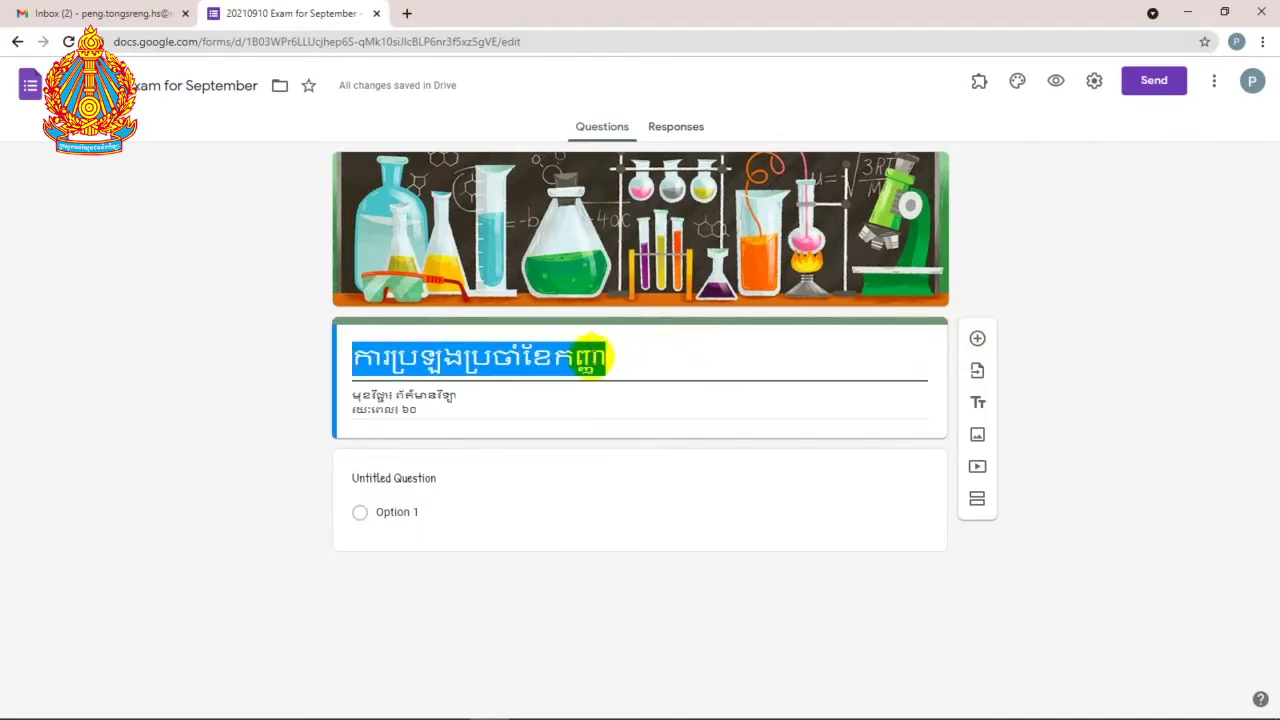
pyautogui.click(610, 360)
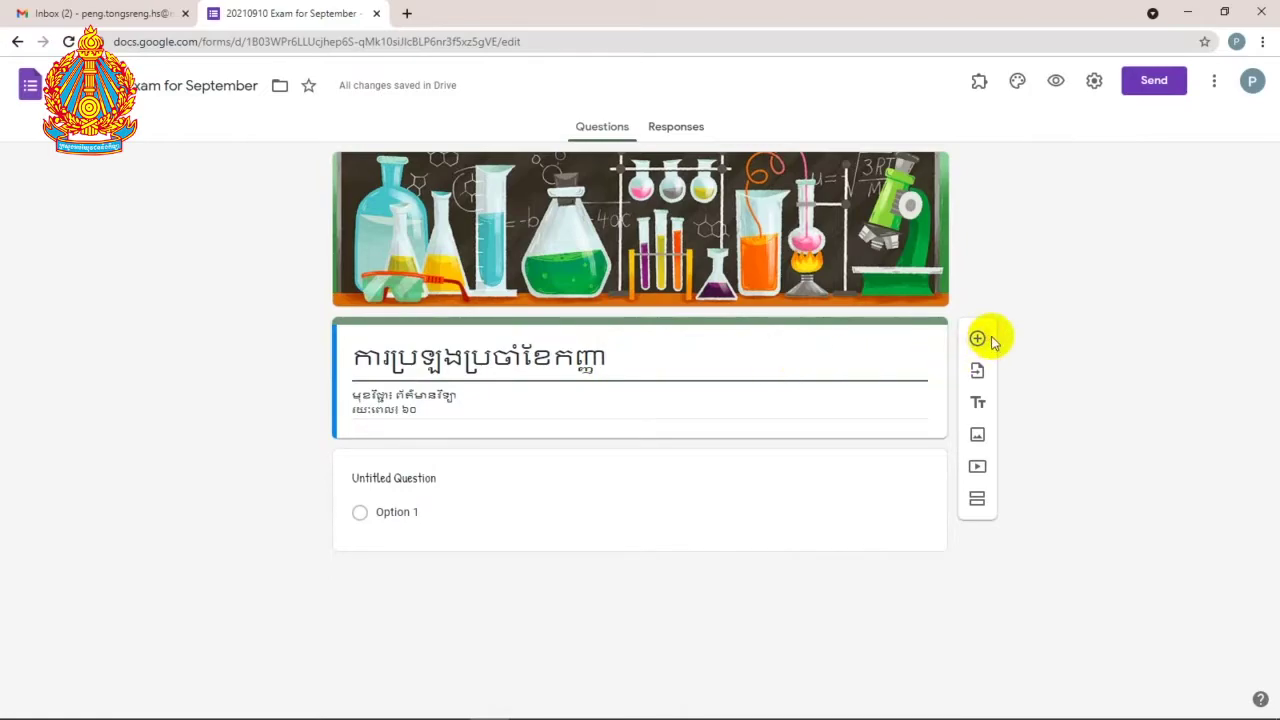
pyautogui.click(978, 338)
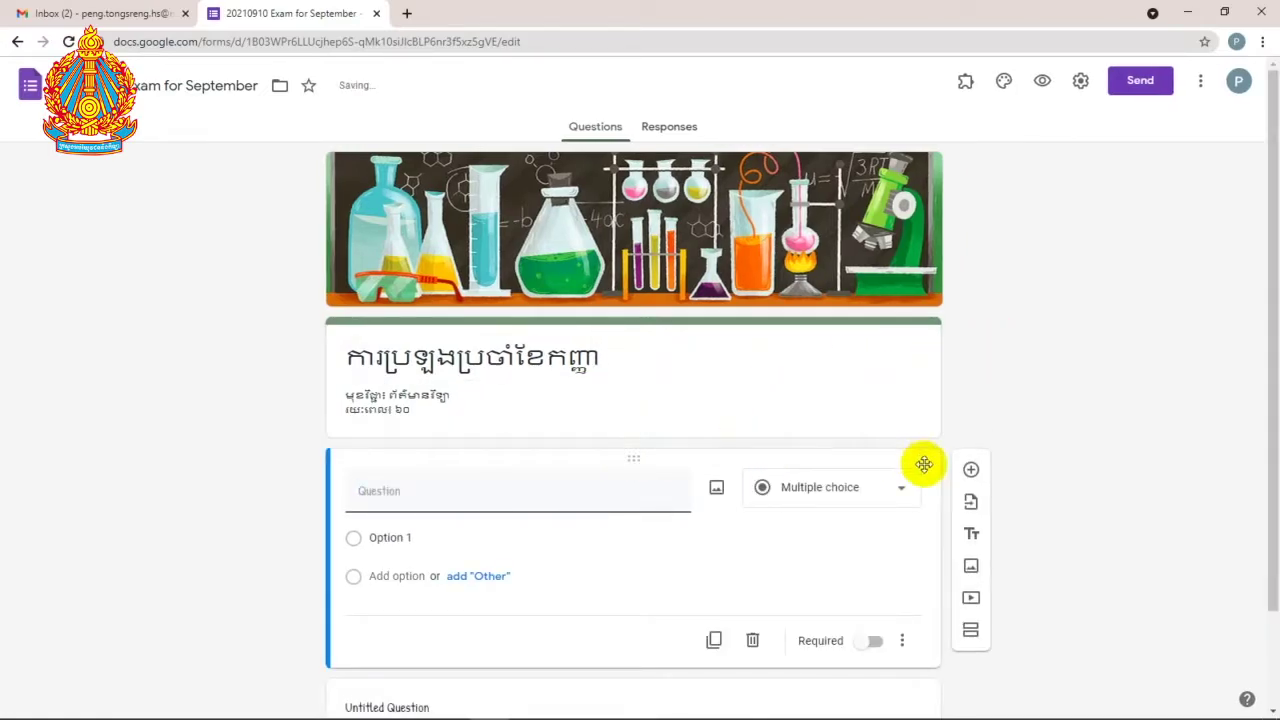
pyautogui.click(752, 640)
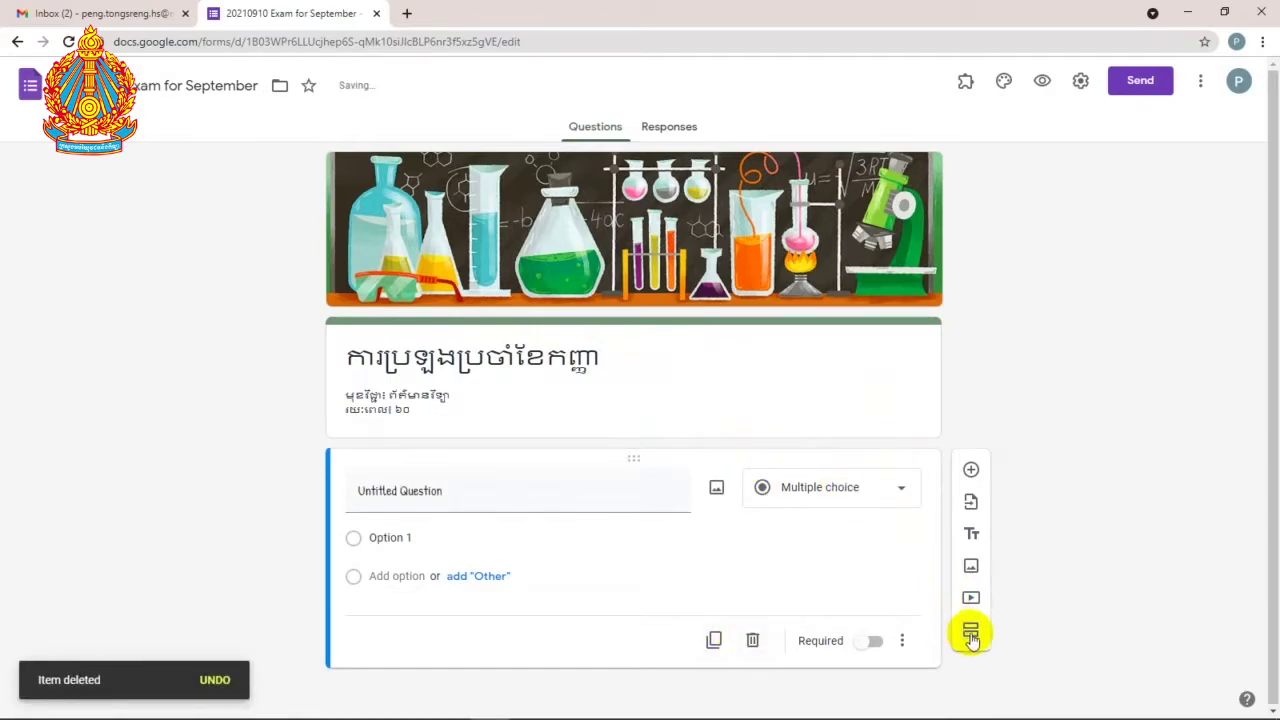
pyautogui.click(546, 345)
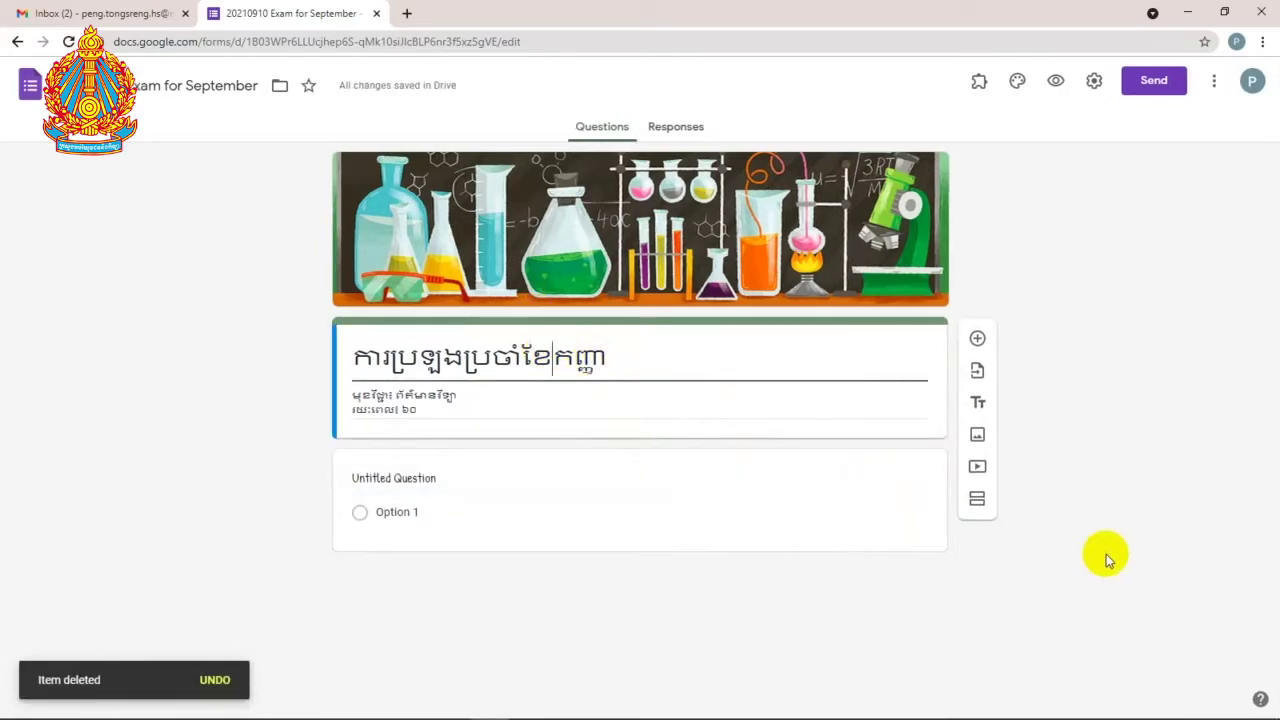
# Step: Add a second section and title it ព័ត៌មានផ្ទាល់ខ្លួន
pyautogui.click(977, 505)
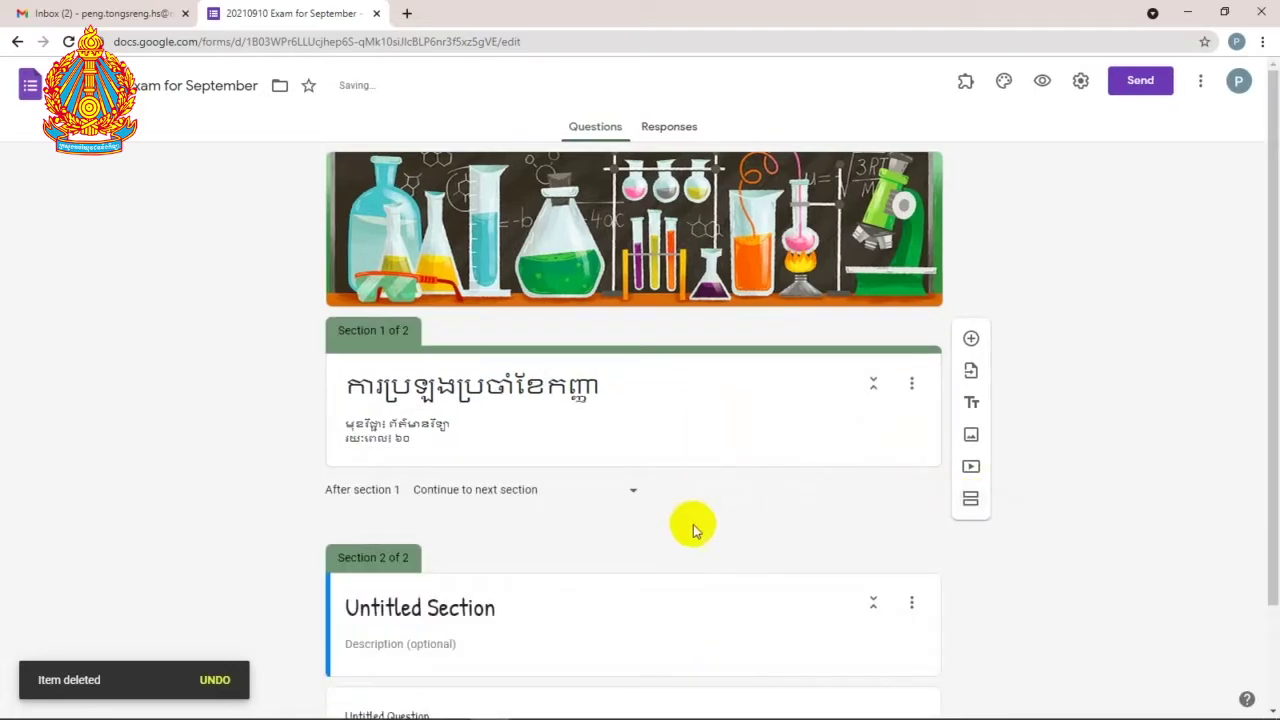
pyautogui.scroll(-1, 583, 511)
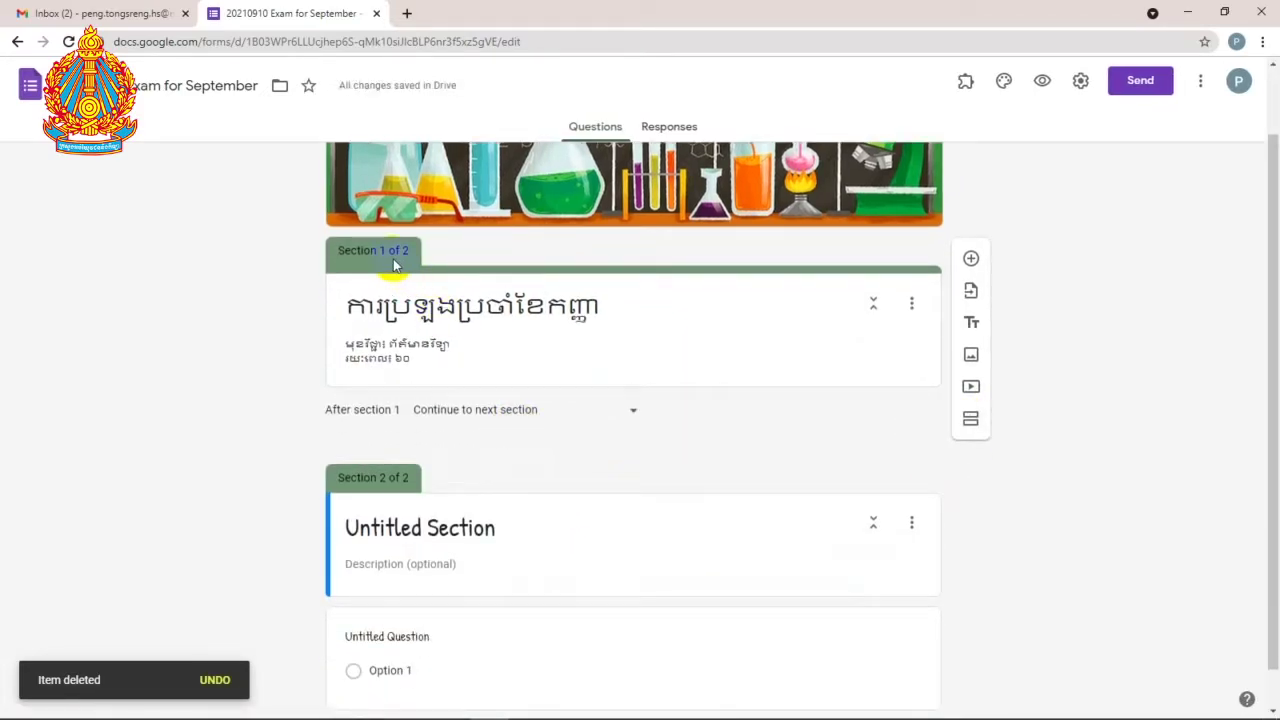
pyautogui.scroll(-1, 546, 308)
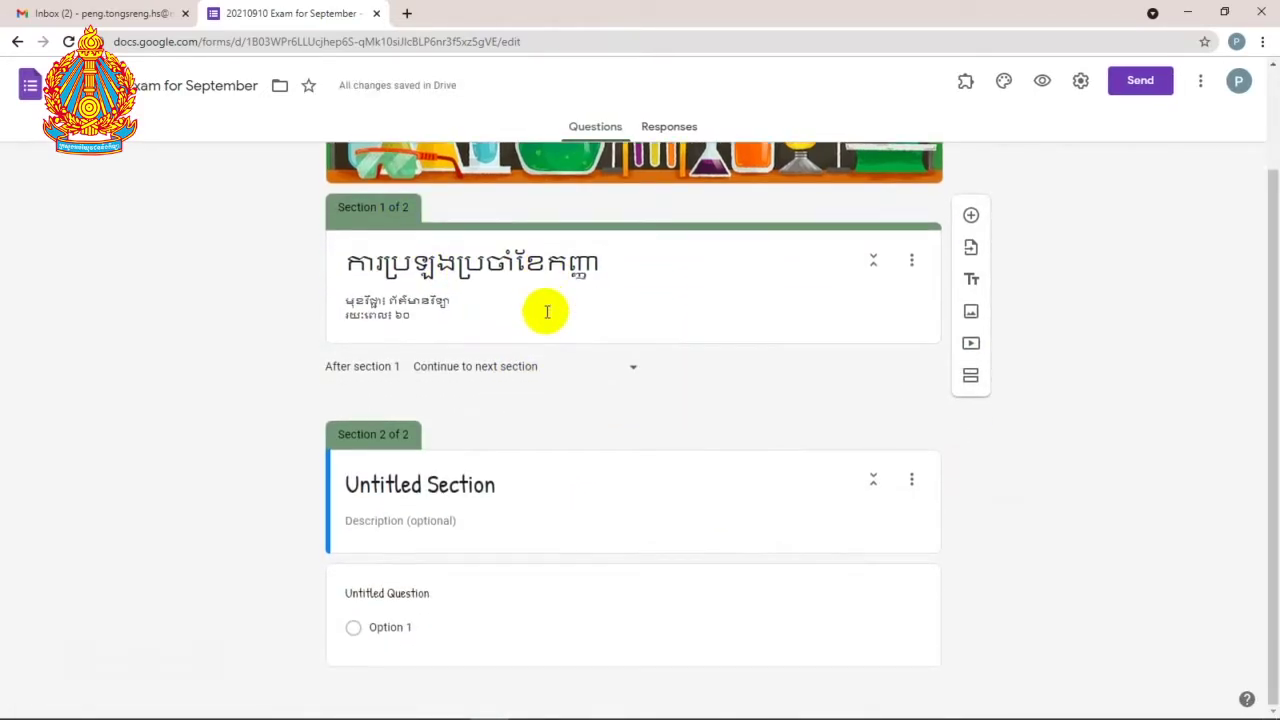
pyautogui.click(443, 487)
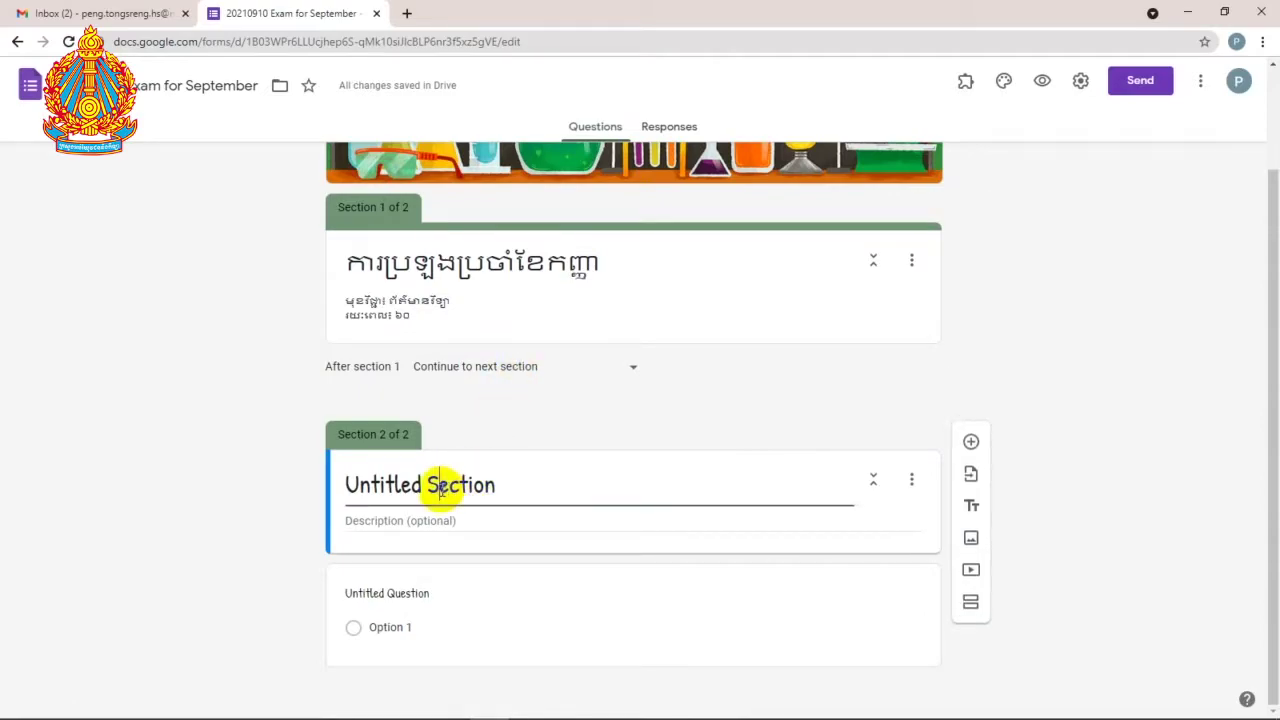
pyautogui.click(510, 485)
pyautogui.moveTo(510, 485); pyautogui.dragTo(349, 488)
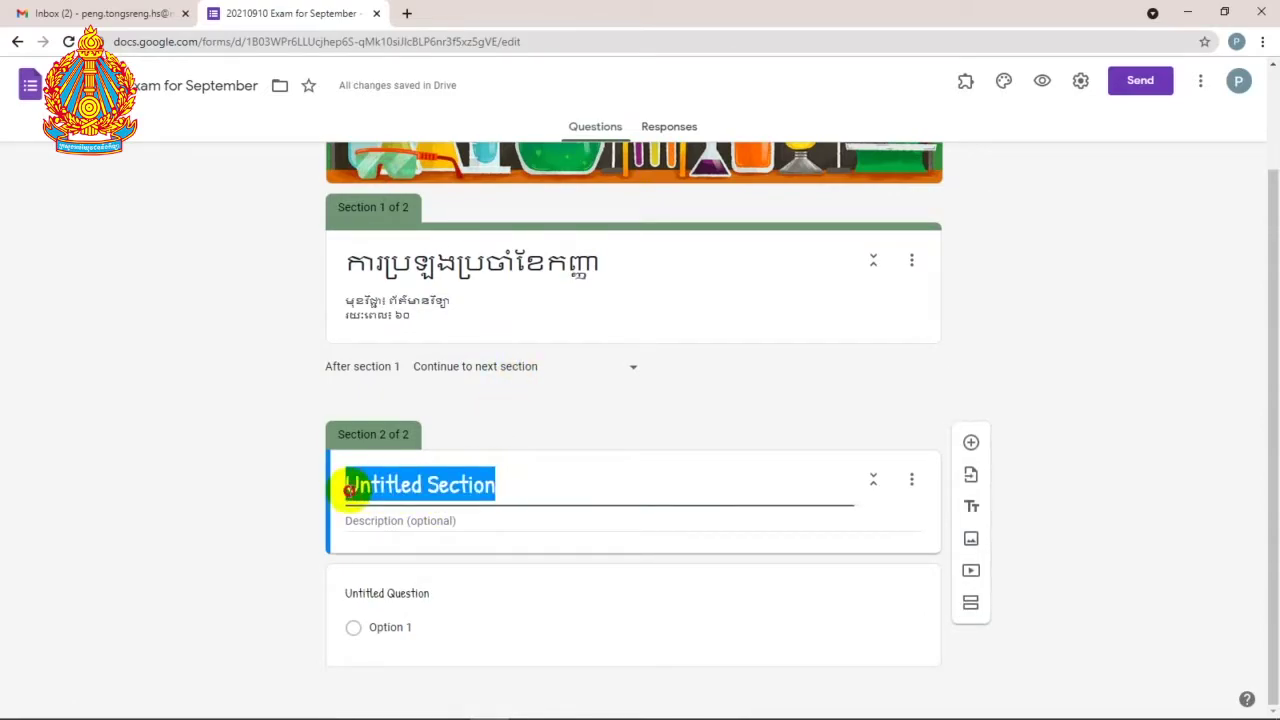
pyautogui.write('ព័ត')
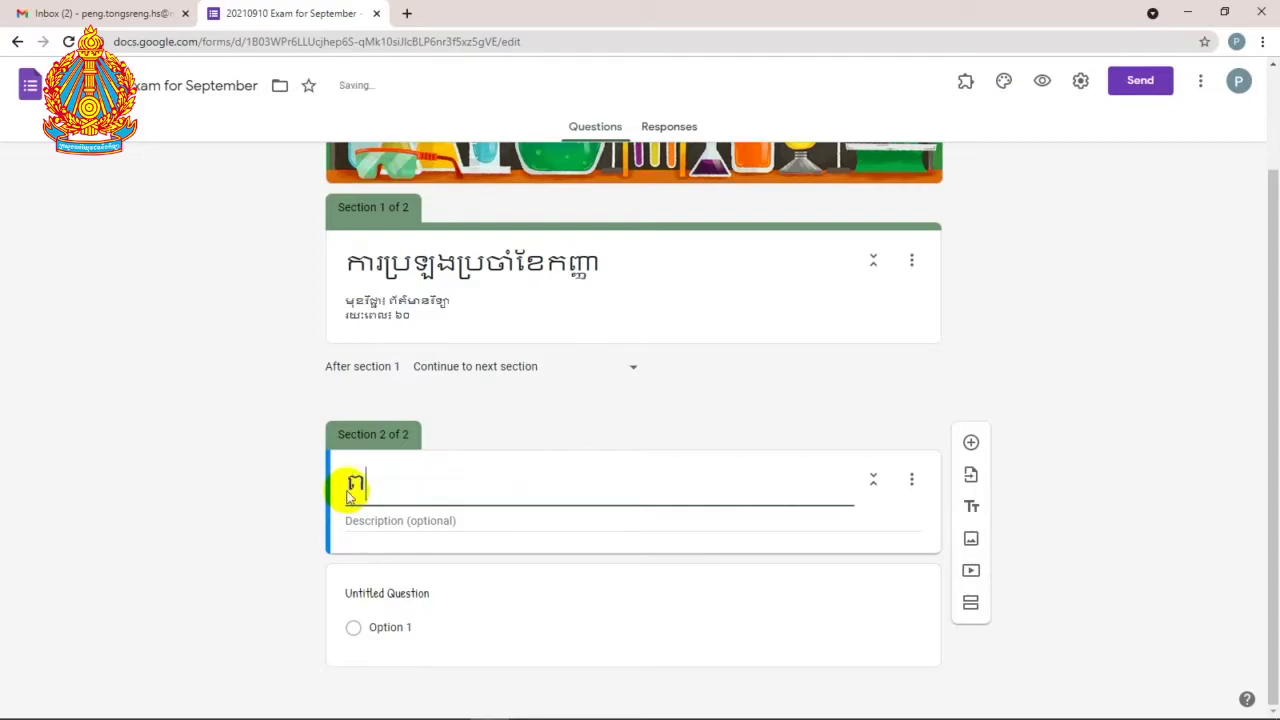
pyautogui.write('៌មានន')
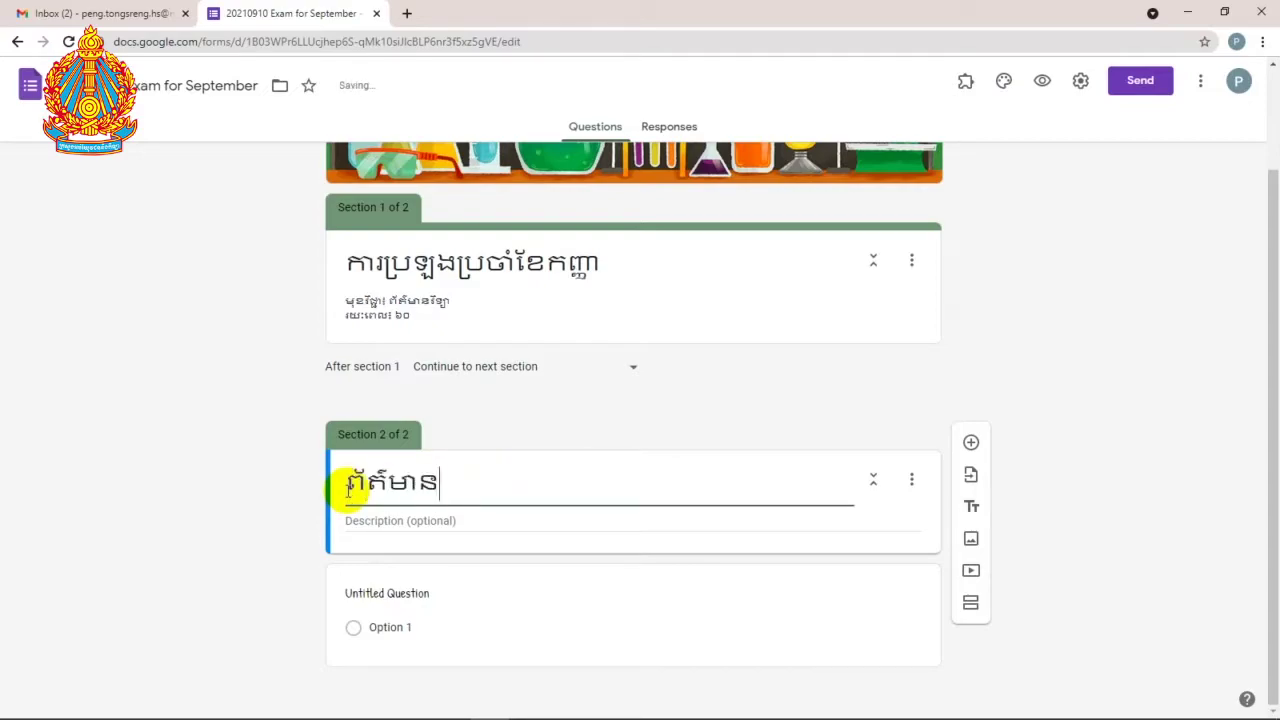
pyautogui.press('BackSpace')
pyautogui.write('ផ្ល')
pyautogui.press('BackSpace')
pyautogui.write('ទាល់ខ្លួន')
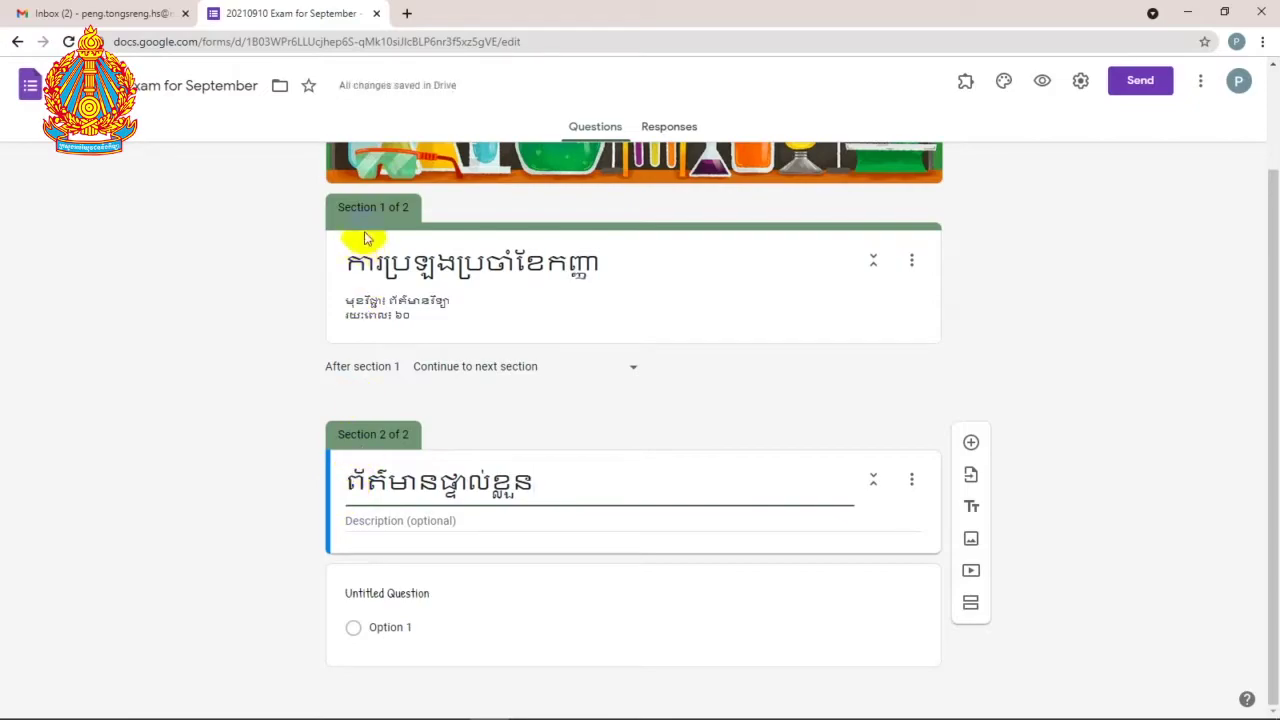
# Step: Add a third untitled section after section 2's untitled question
pyautogui.click(440, 265)
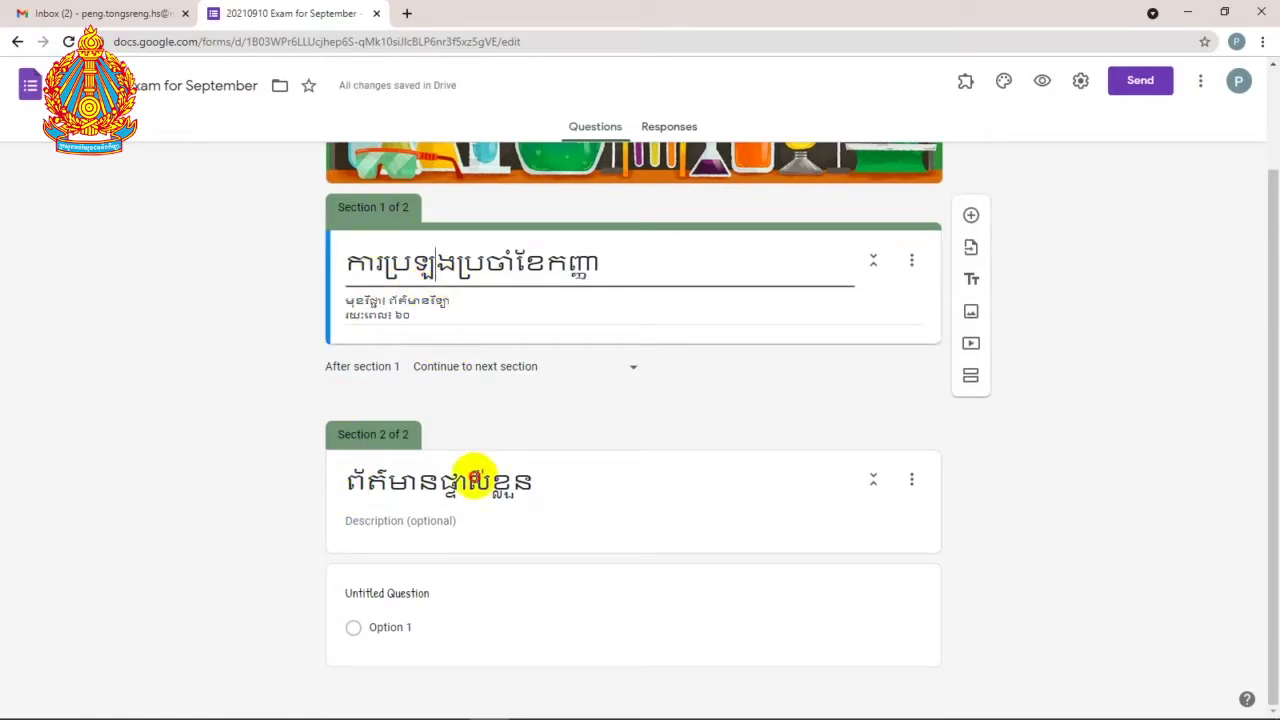
pyautogui.click(477, 480)
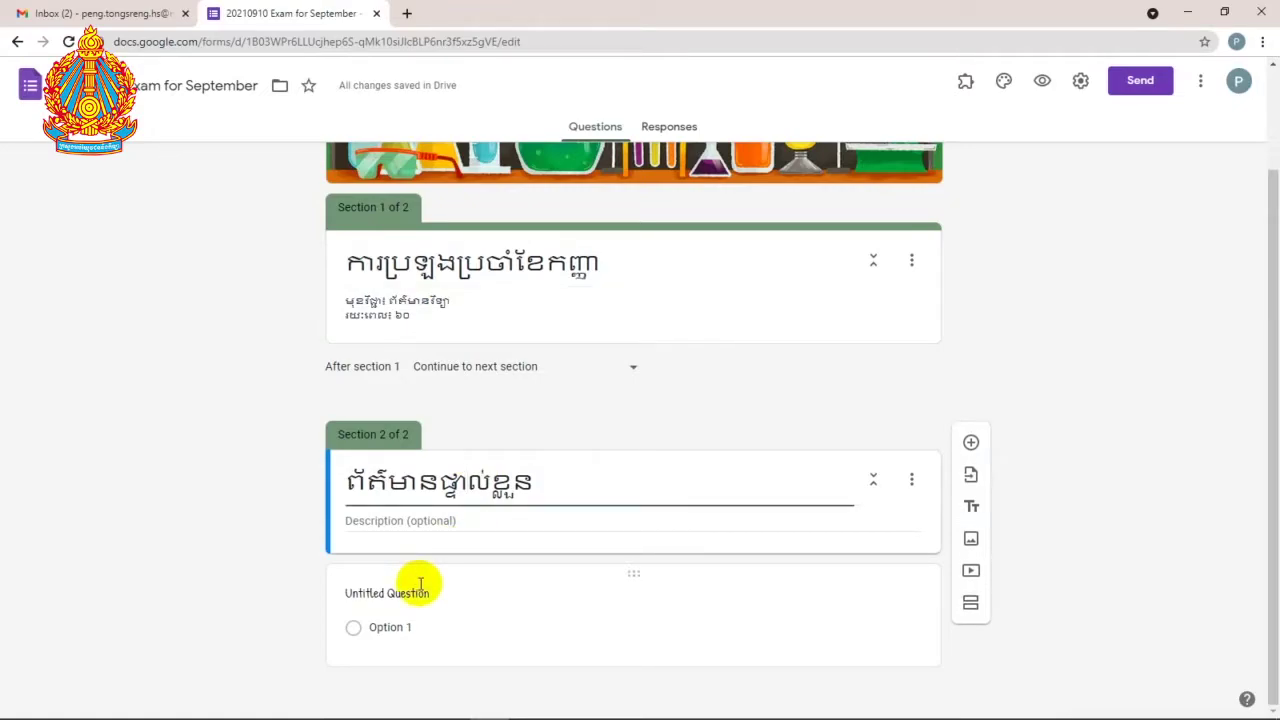
pyautogui.click(432, 596)
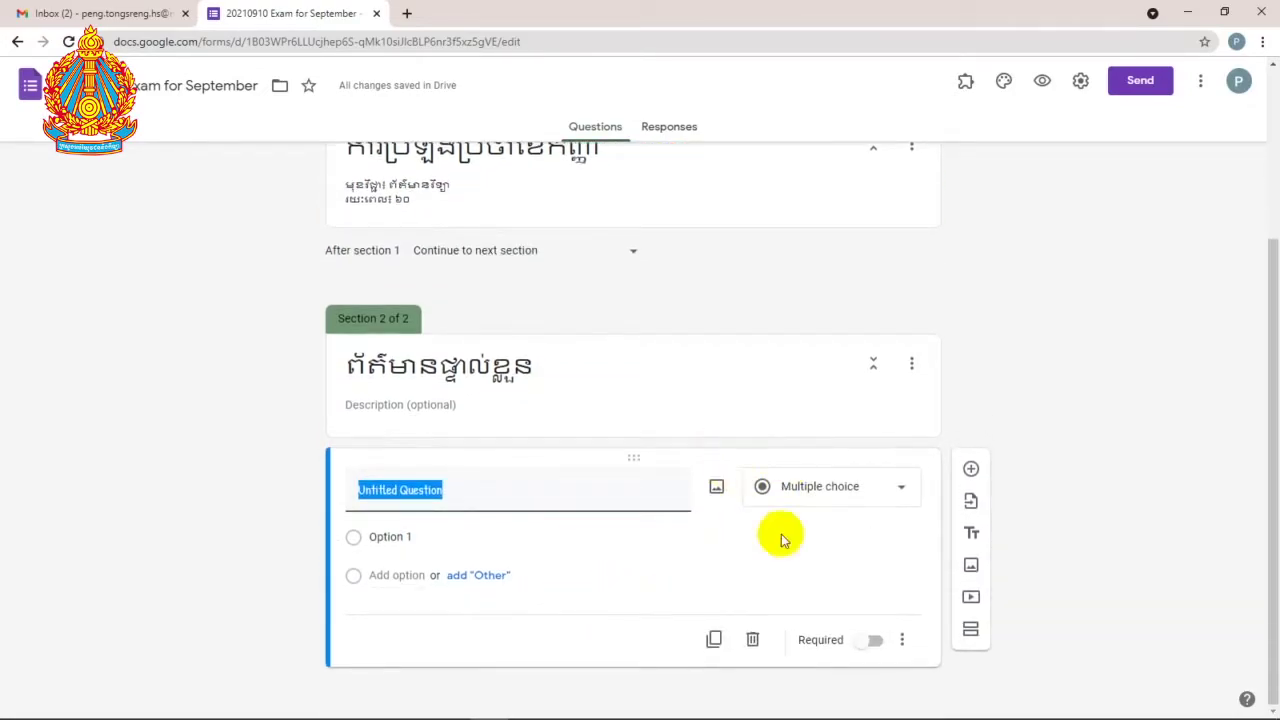
pyautogui.click(971, 630)
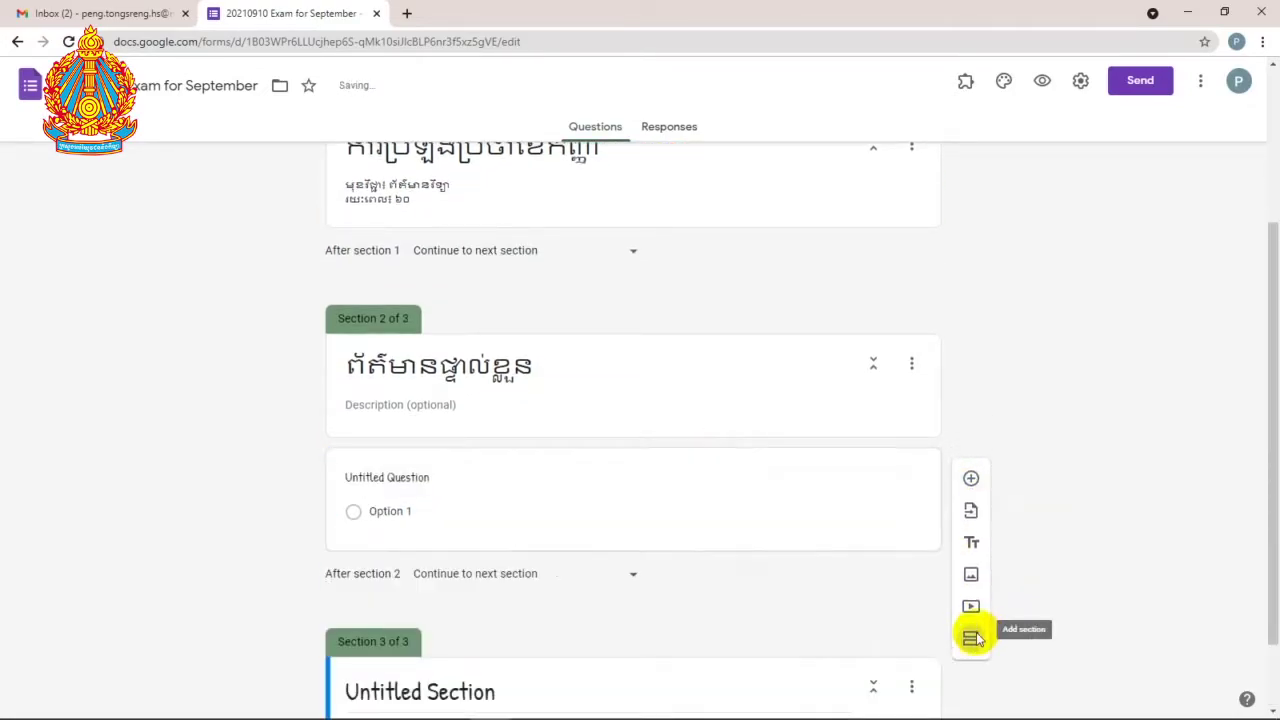
# Step: Replace the third section's 'Untitled Section' title with សំណួរប្រឡង
pyautogui.click(484, 598)
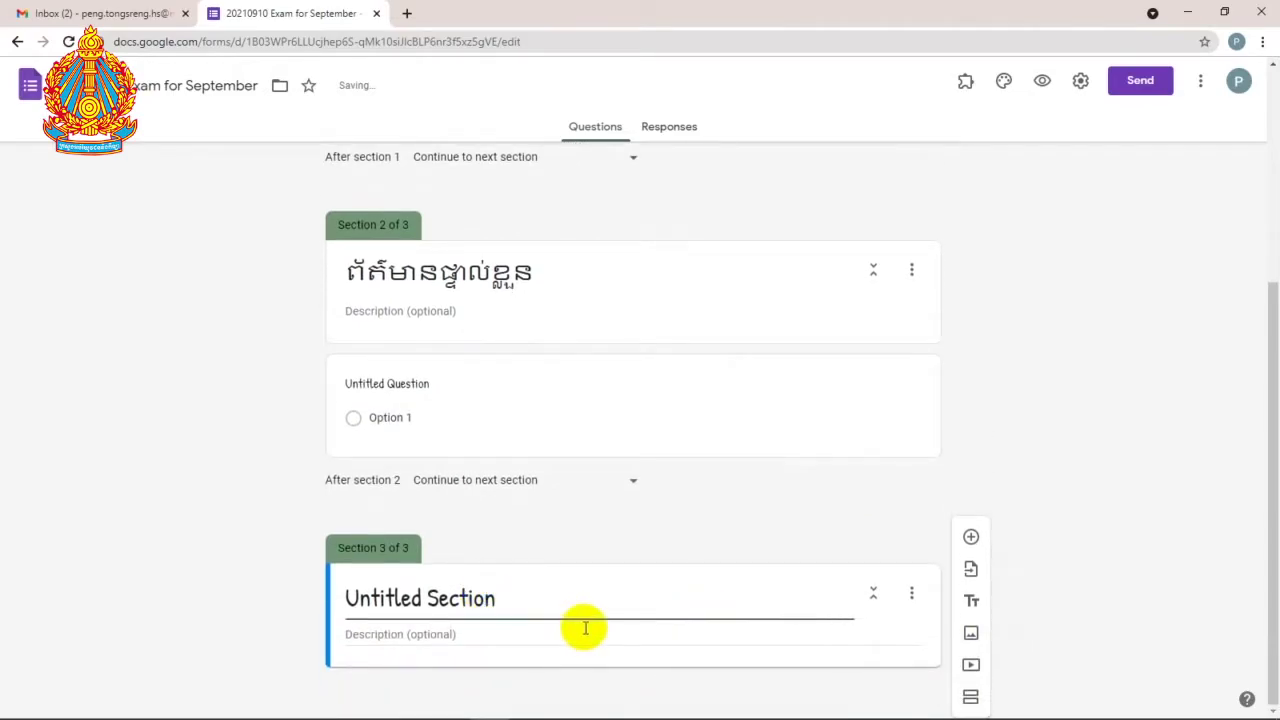
pyautogui.hotkey('ctrl', 'a')
pyautogui.write('សមណ')
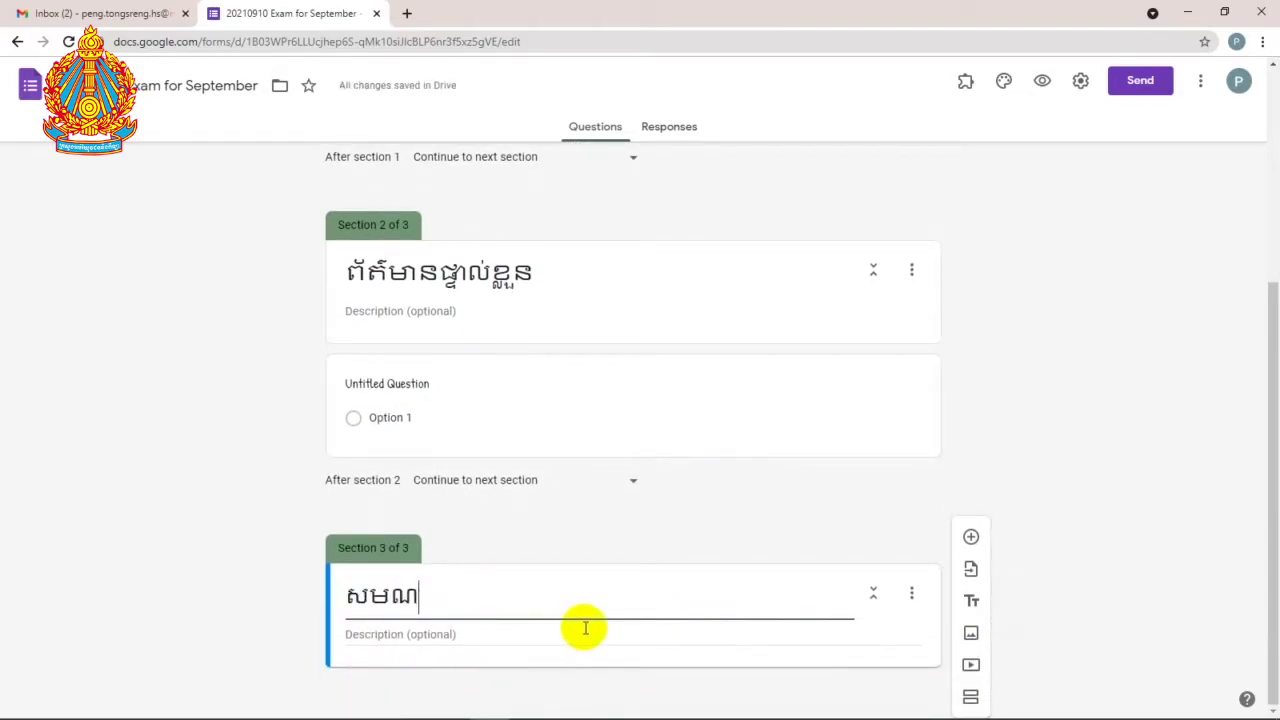
pyautogui.press('BackSpace')
pyautogui.press('BackSpace')
pyautogui.write('ំណួរប្រឡង')
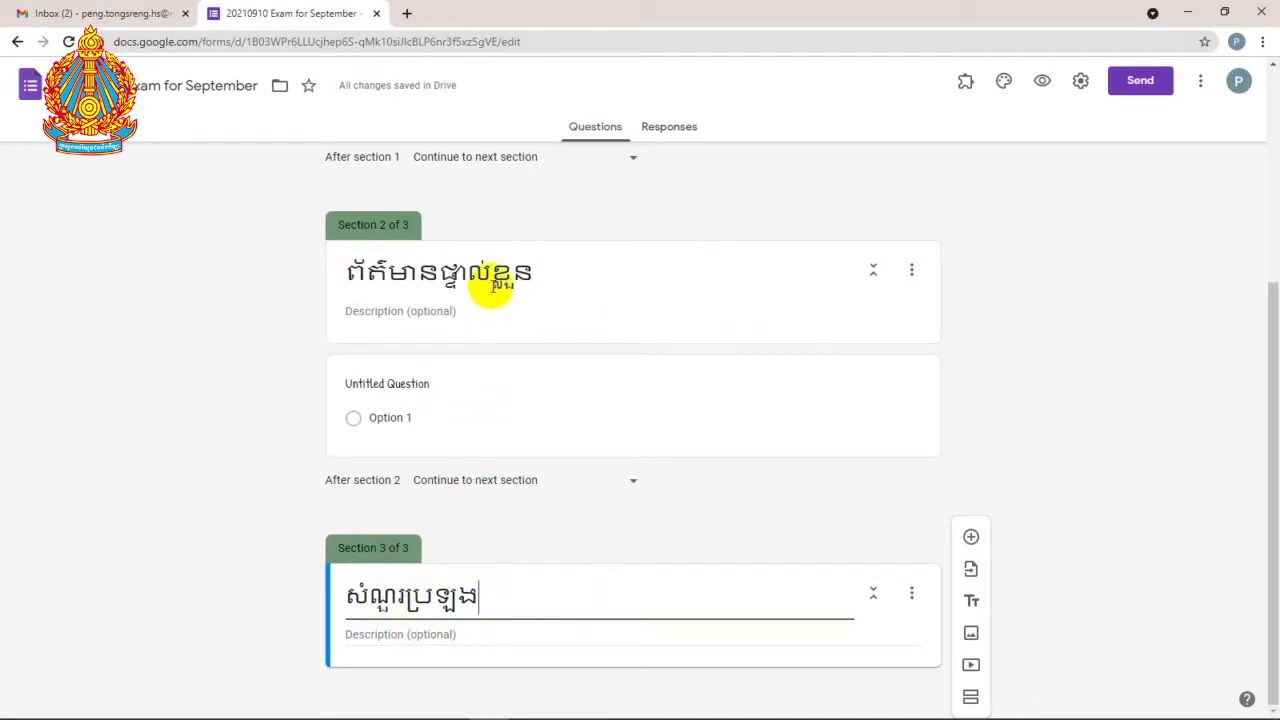
# Step: Go back to section 2's title, description and untitled question
pyautogui.click(497, 276)
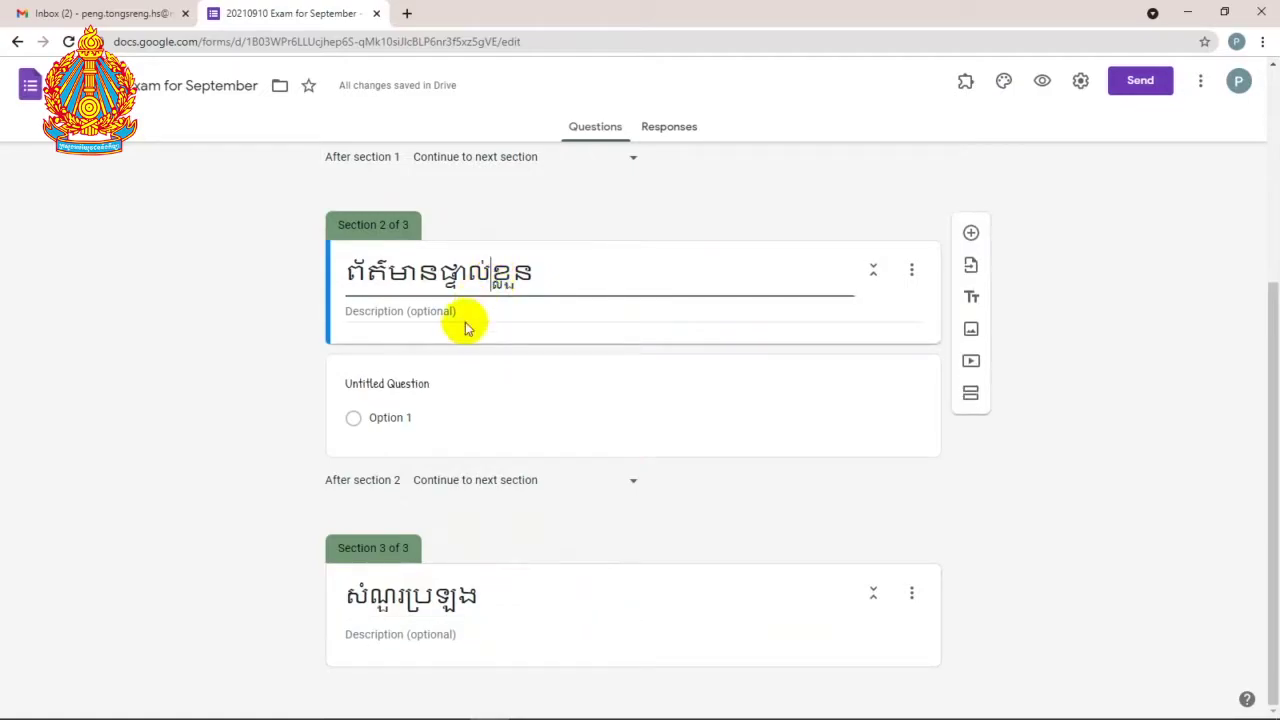
pyautogui.click(494, 308)
pyautogui.click(425, 385)
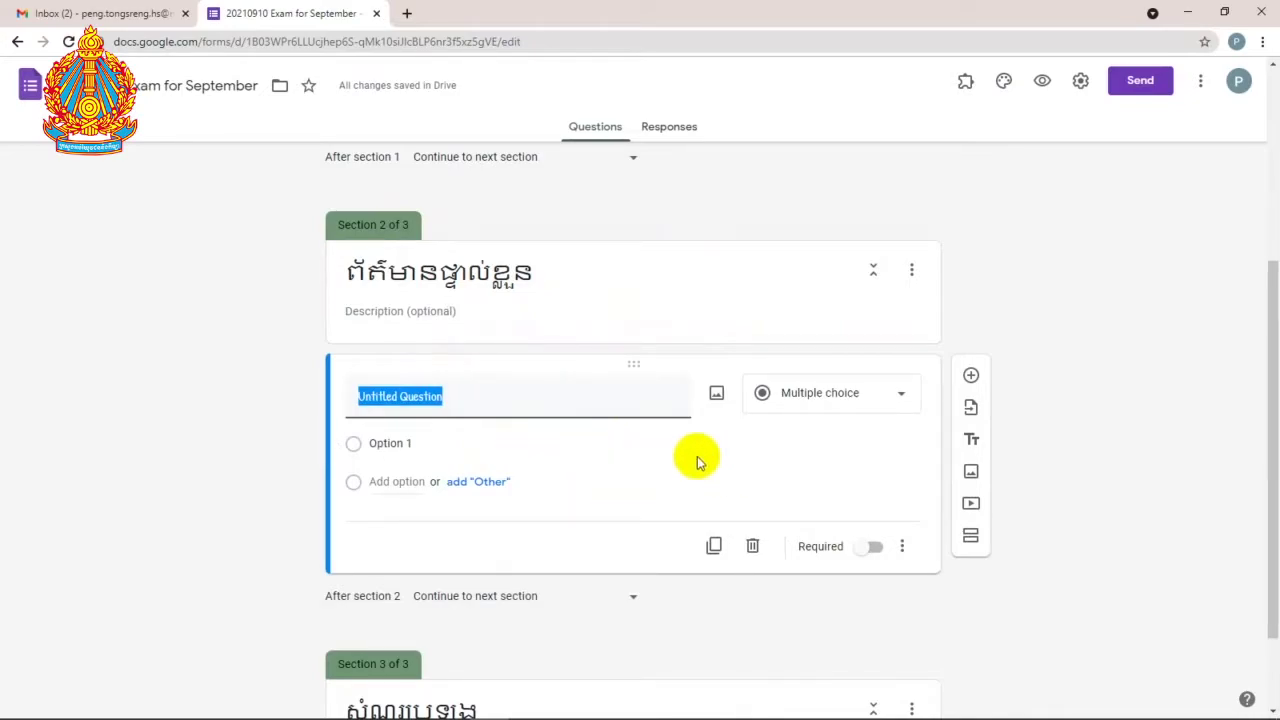
# Step: Delete the untitled question and add a short-answer question titled គោត្តនាម និងនាម
pyautogui.click(753, 548)
pyautogui.click(519, 392)
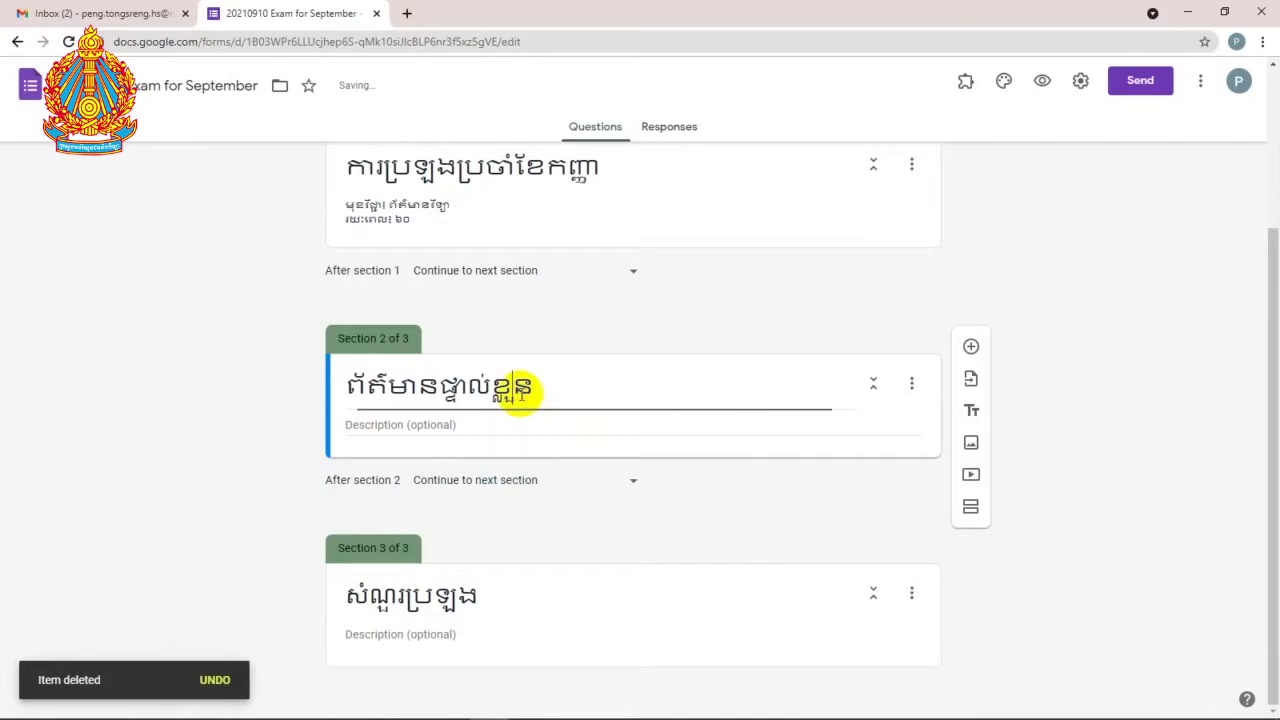
pyautogui.click(538, 389)
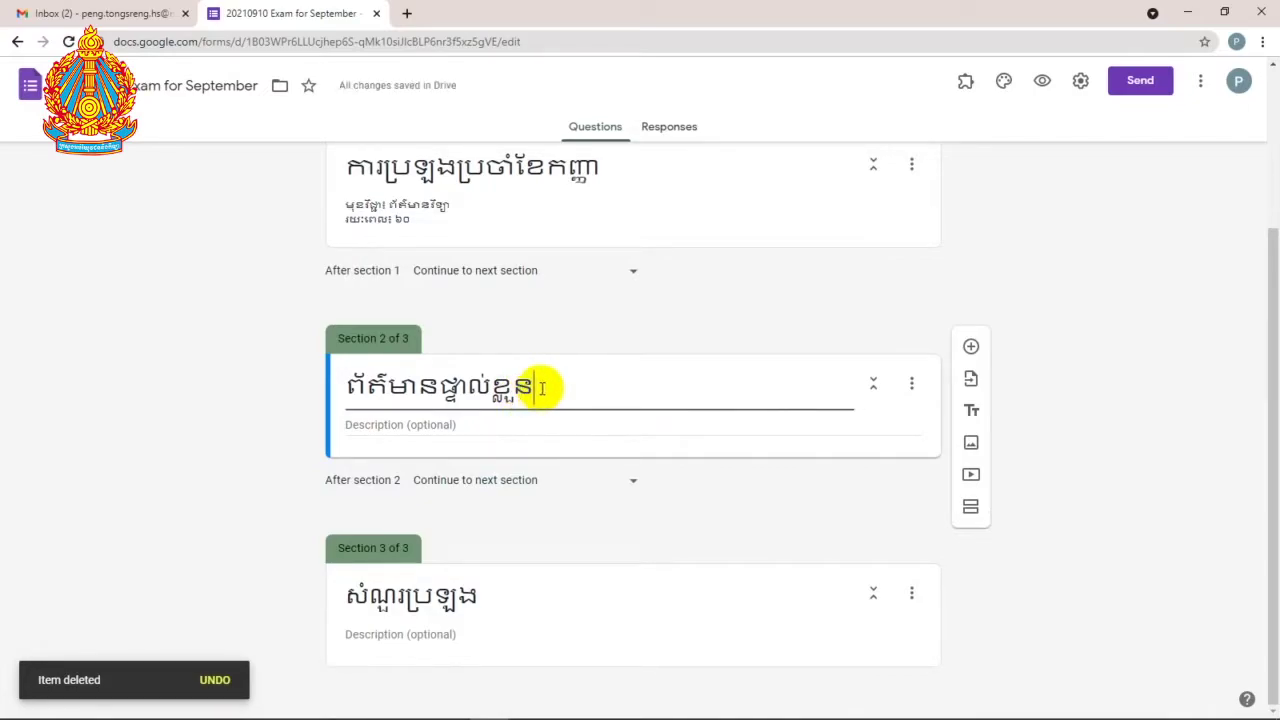
pyautogui.click(969, 348)
pyautogui.scroll(-2, 590, 505)
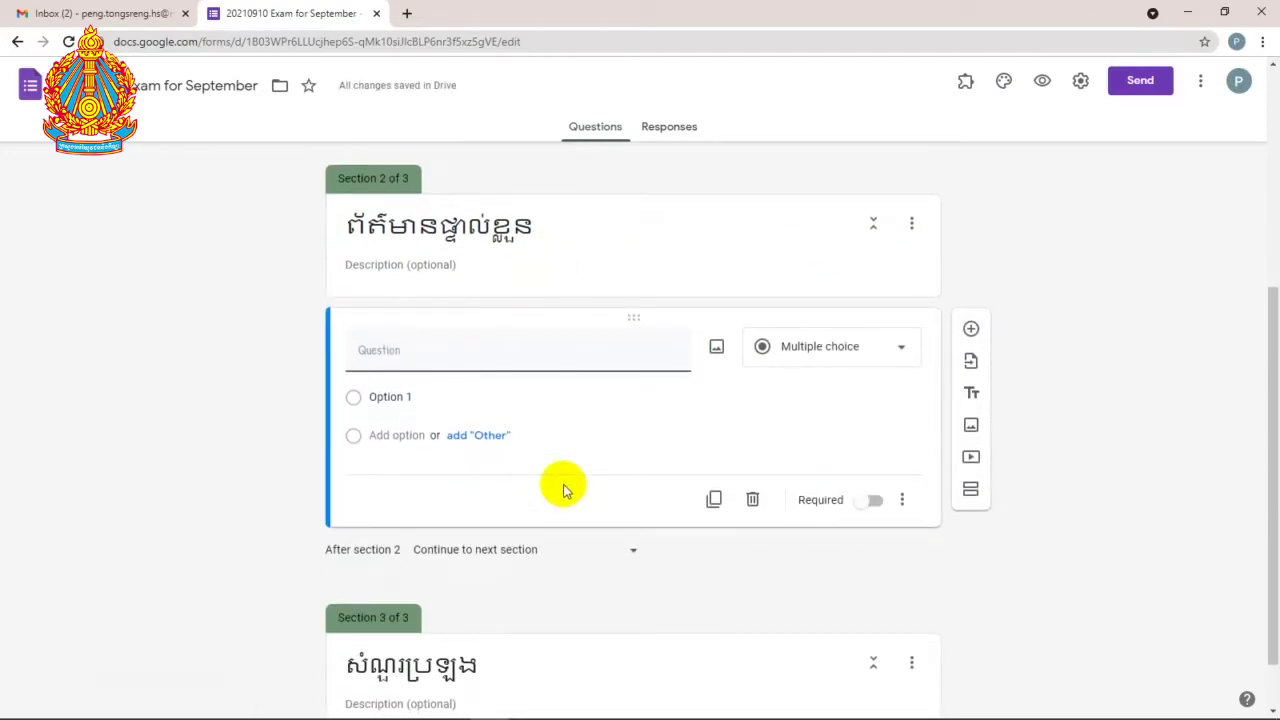
pyautogui.write('គោត្តនាម និងនាម')
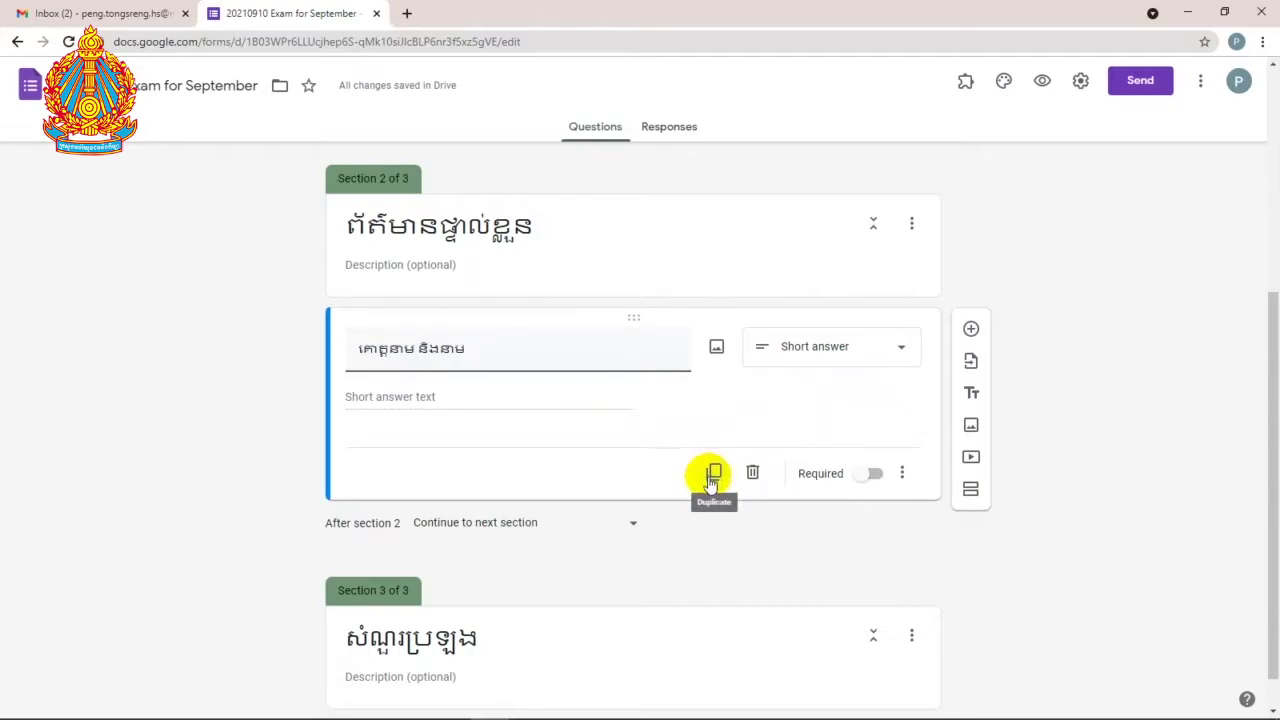
# Step: Duplicate the name question and append (ជាអក្សរឡាតាំង) to the copy's title
pyautogui.click(714, 474)
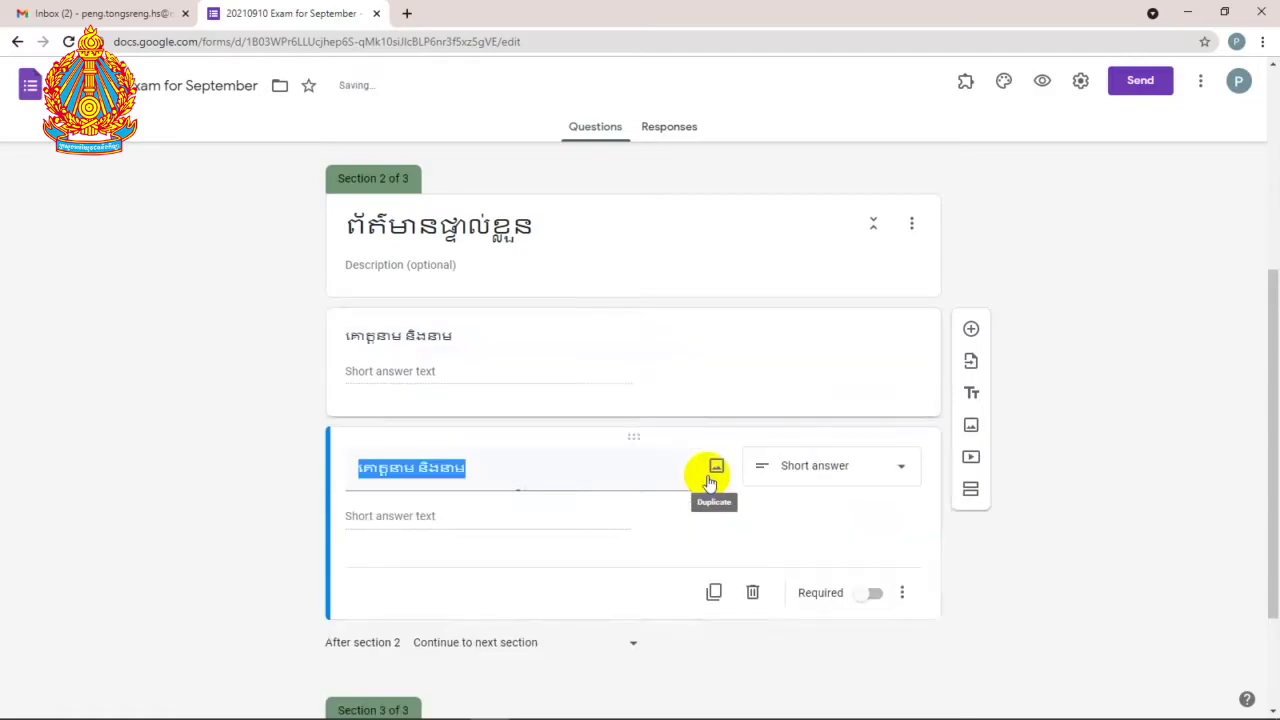
pyautogui.click(480, 340)
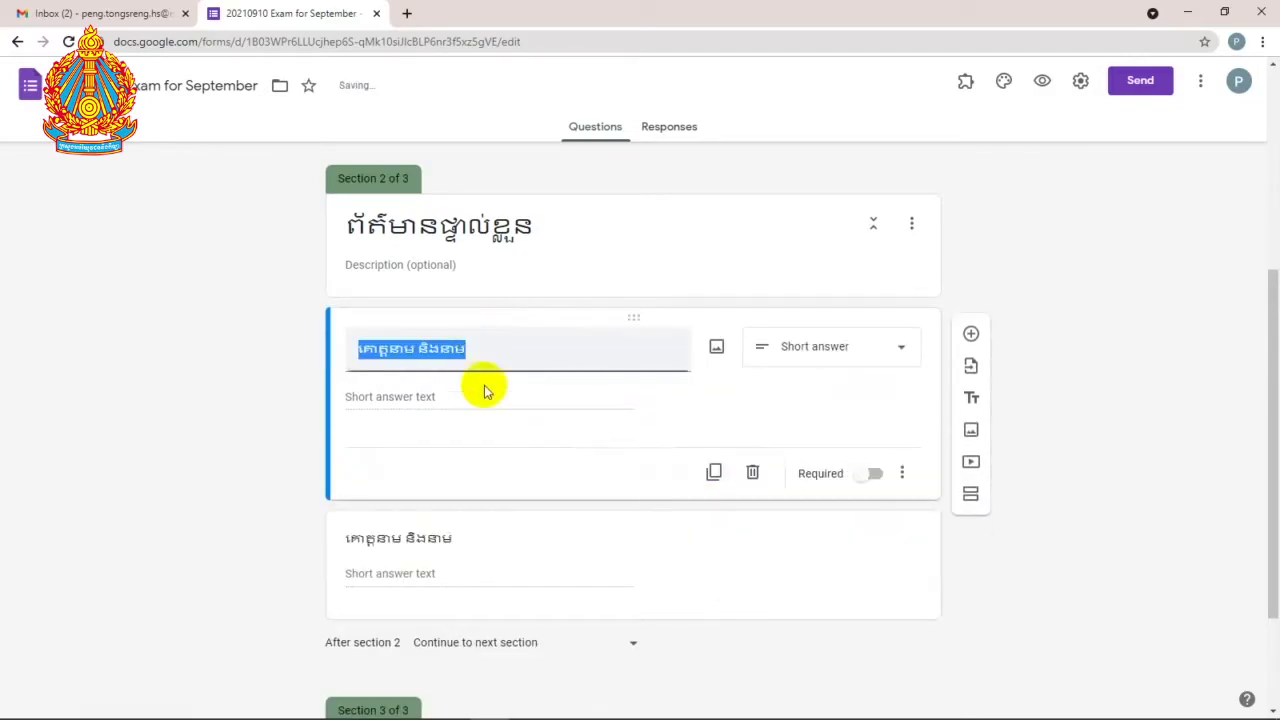
pyautogui.click(471, 537)
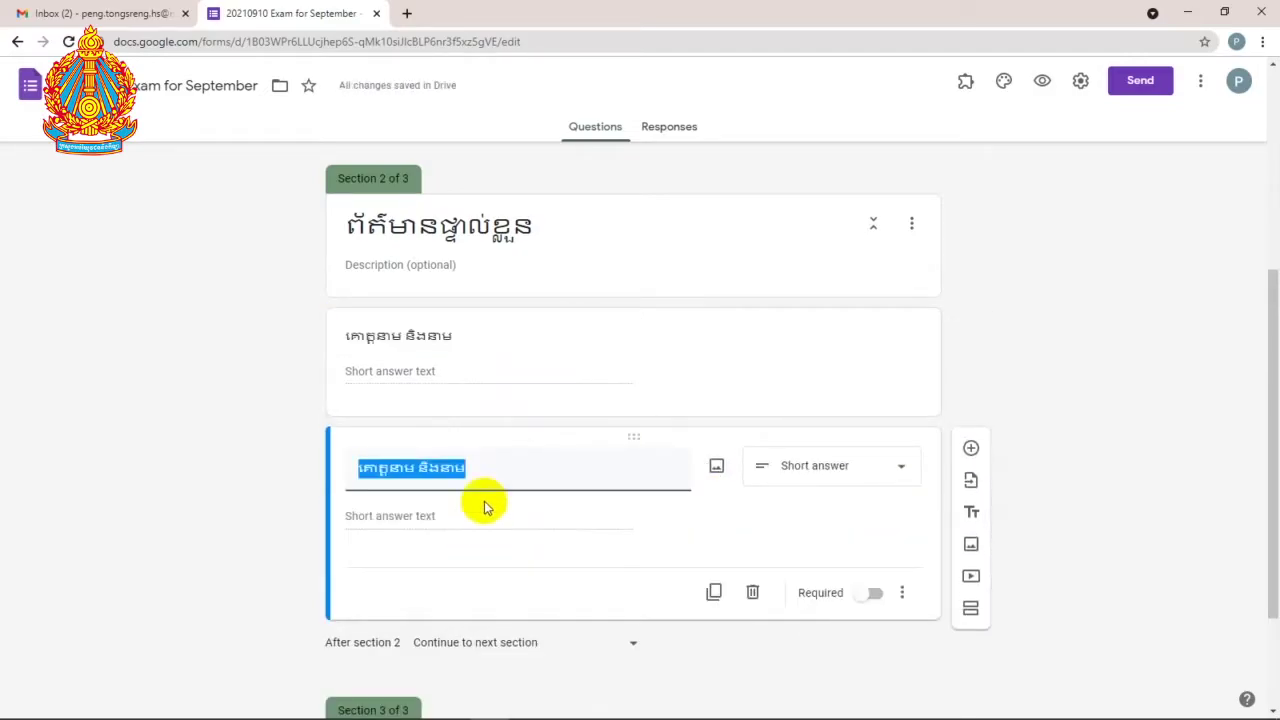
pyautogui.click(506, 466)
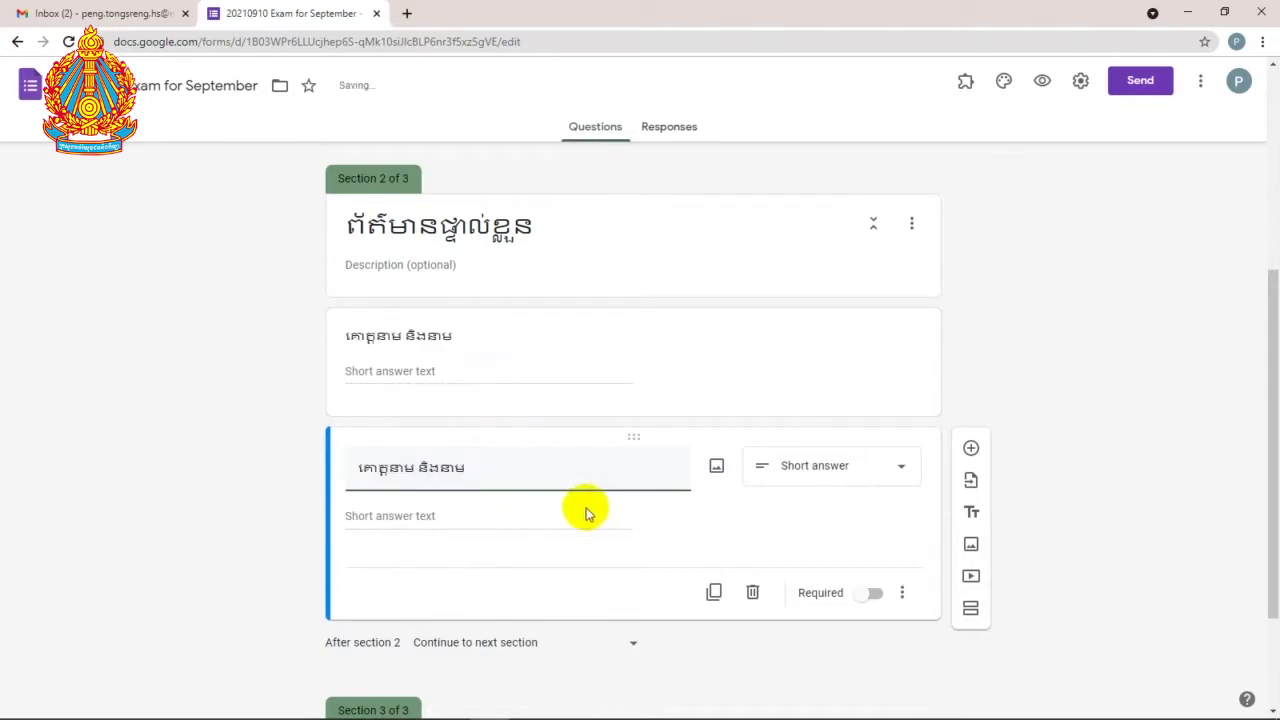
pyautogui.write('(ជាអក្ស')
pyautogui.press('BackSpace')
pyautogui.press('BackSpace')
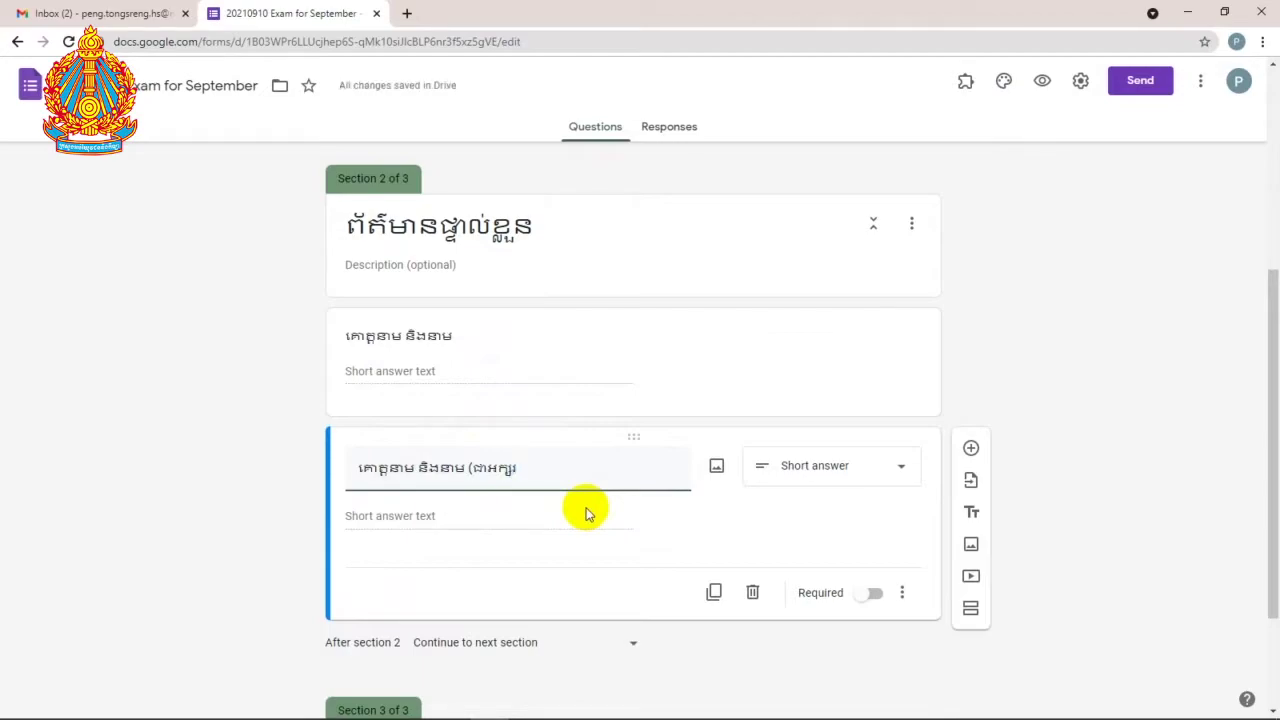
pyautogui.write('តាំង')
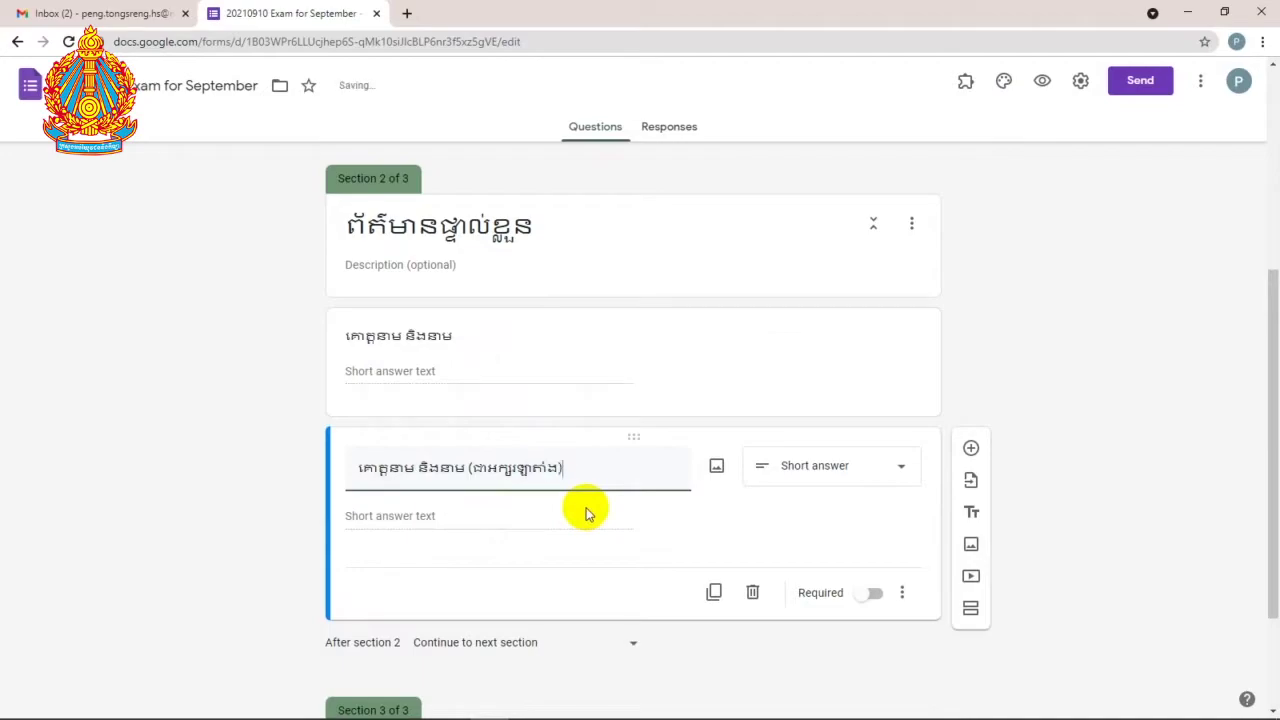
# Step: Add a new blank question below the Latin-letter name question
pyautogui.scroll(-1, 537, 530)
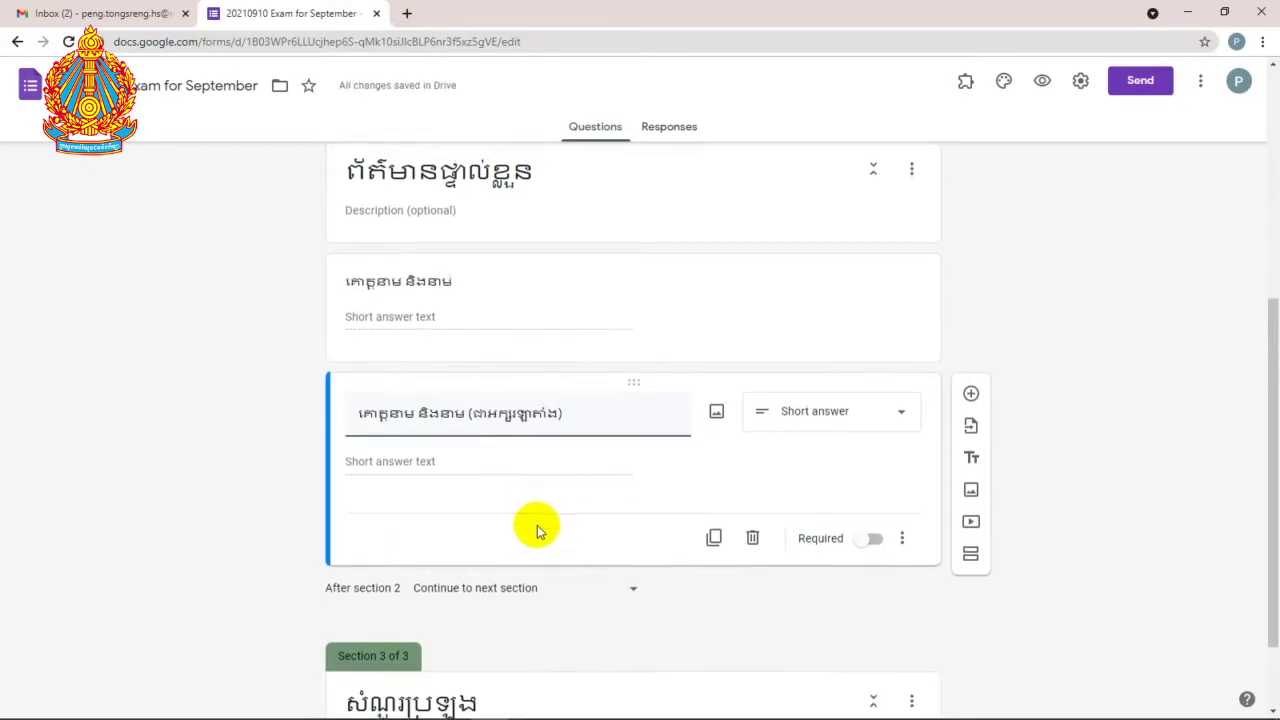
pyautogui.scroll(-1, 537, 530)
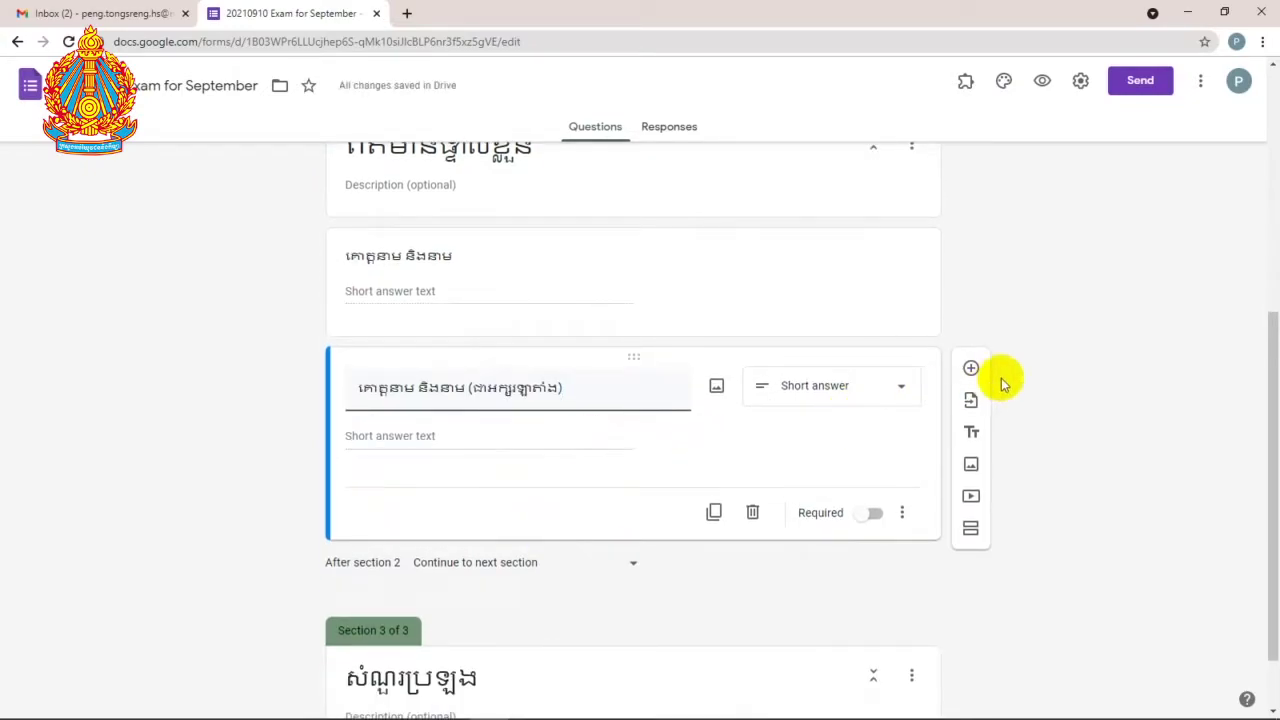
pyautogui.click(971, 368)
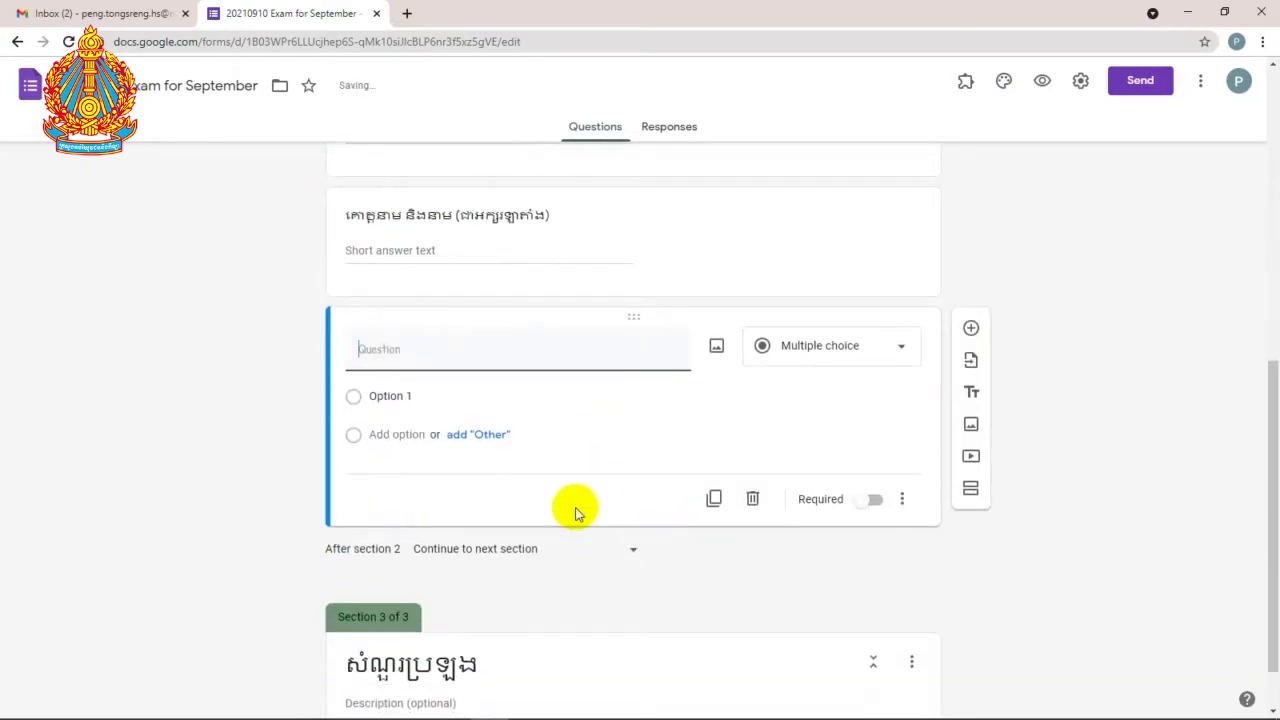
# Step: Title the question ភេទ with choices ប្រុស and ស្រី, then add another blank question
pyautogui.write('ភេទ')
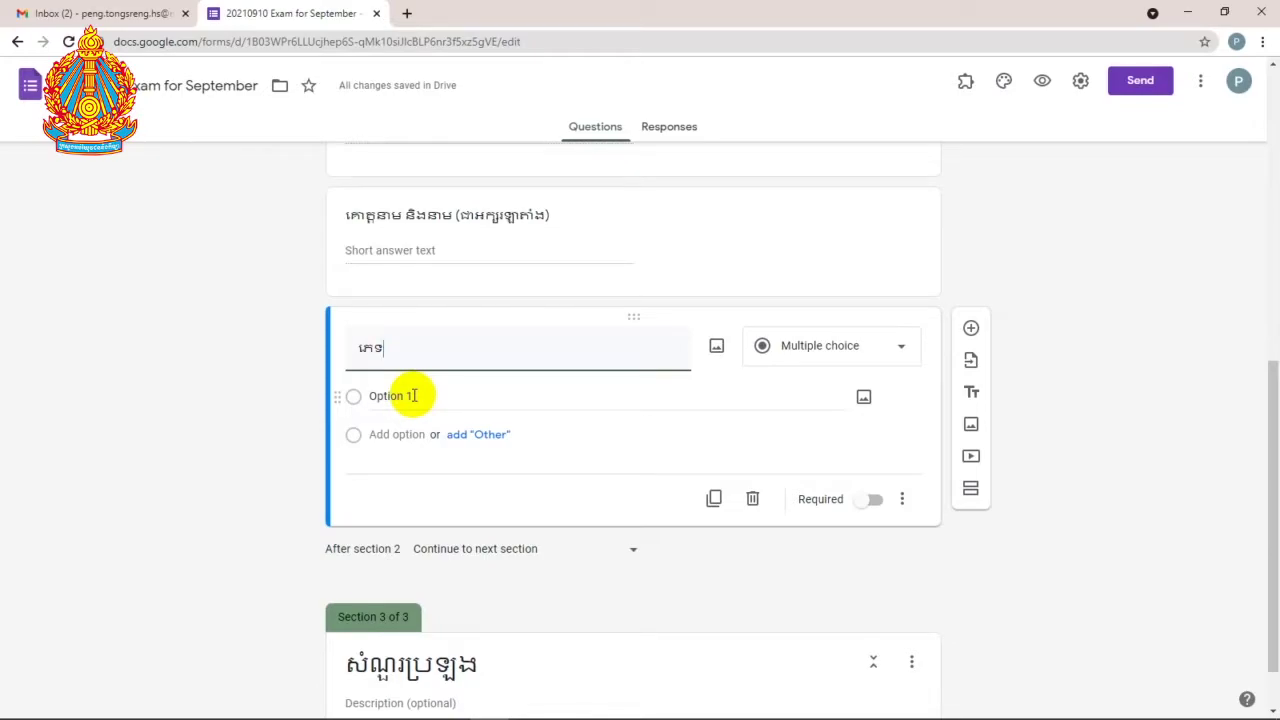
pyautogui.click(413, 395)
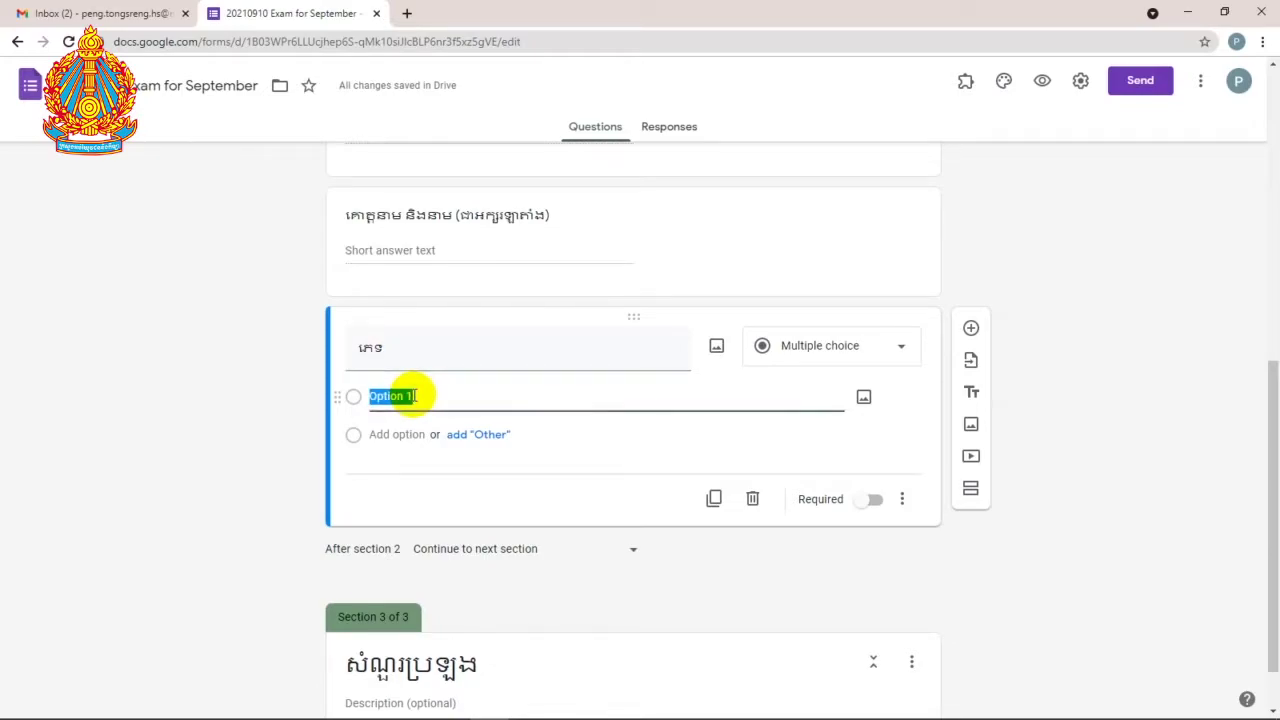
pyautogui.write('ប្រុស')
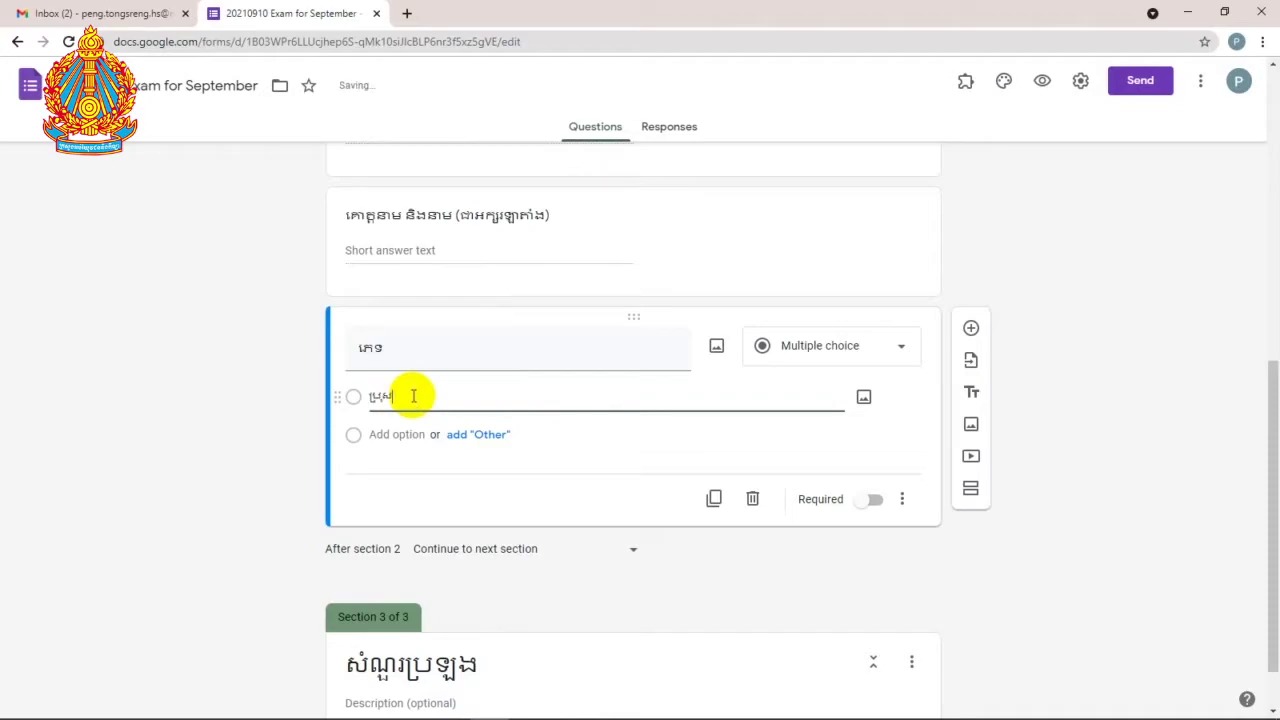
pyautogui.click(395, 434)
pyautogui.write('ស្រ')
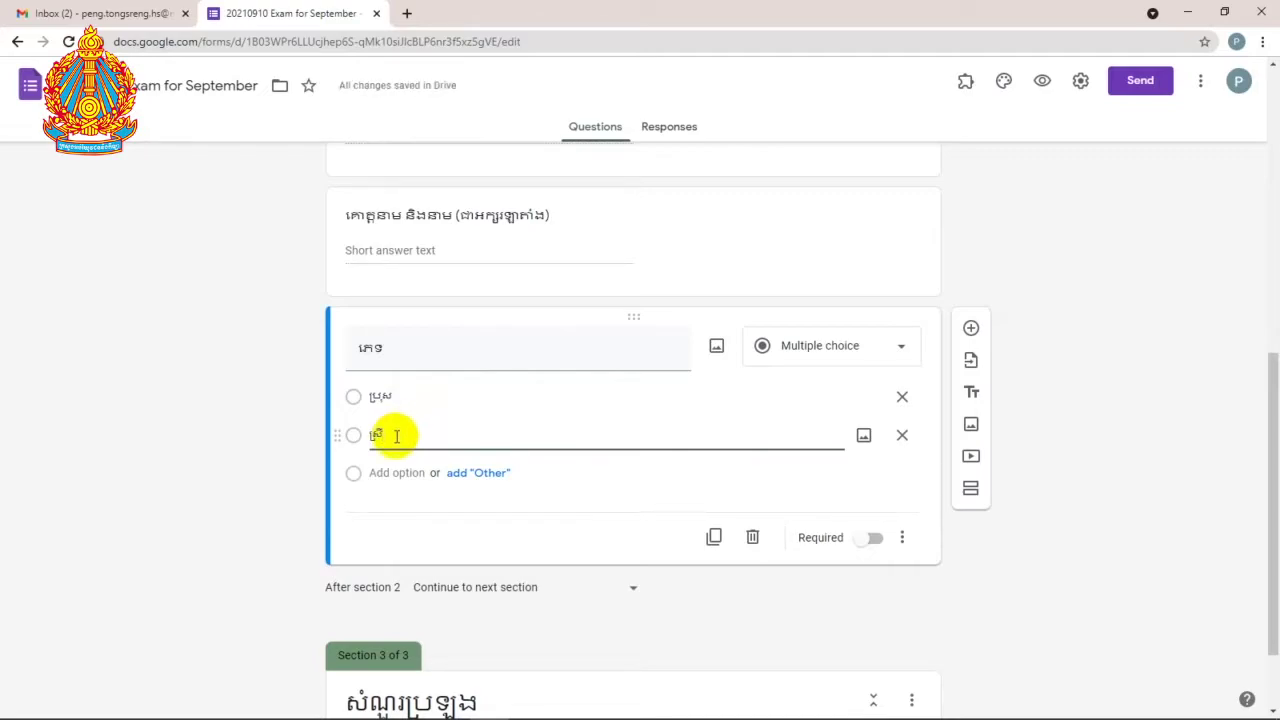
pyautogui.write('ី')
pyautogui.write('្រ')
pyautogui.scroll(-2, 396, 428)
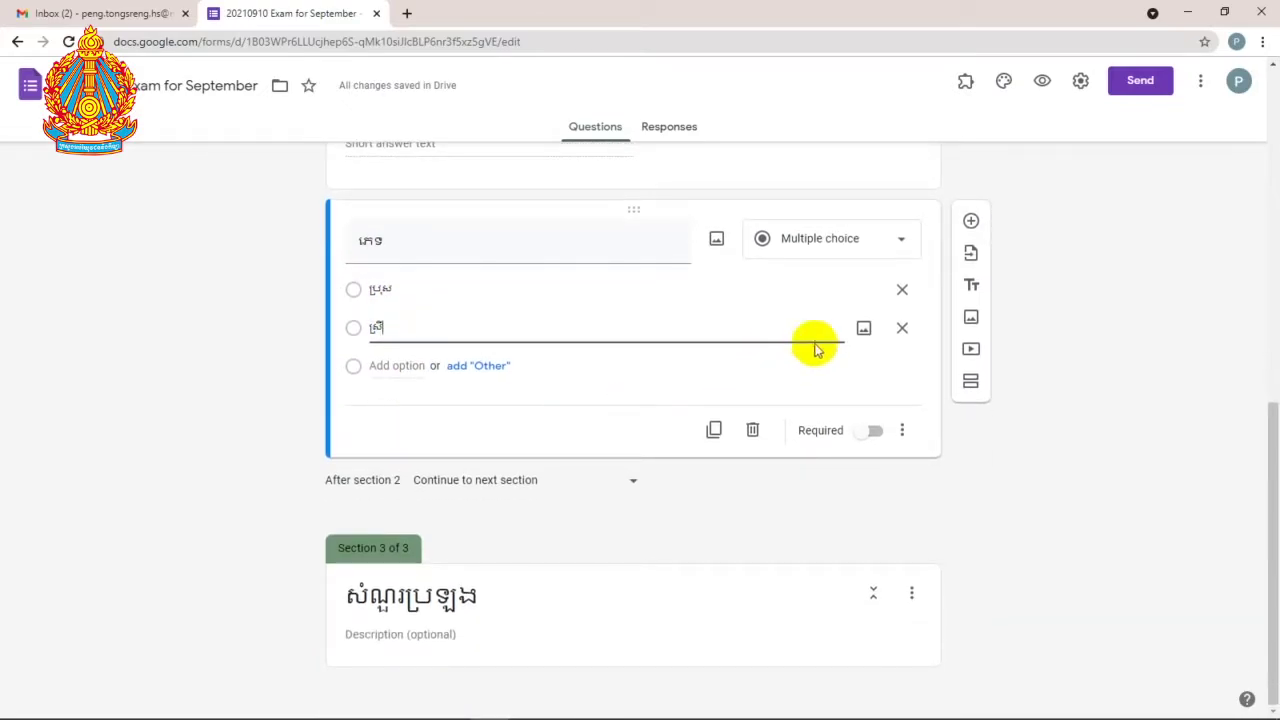
pyautogui.click(973, 222)
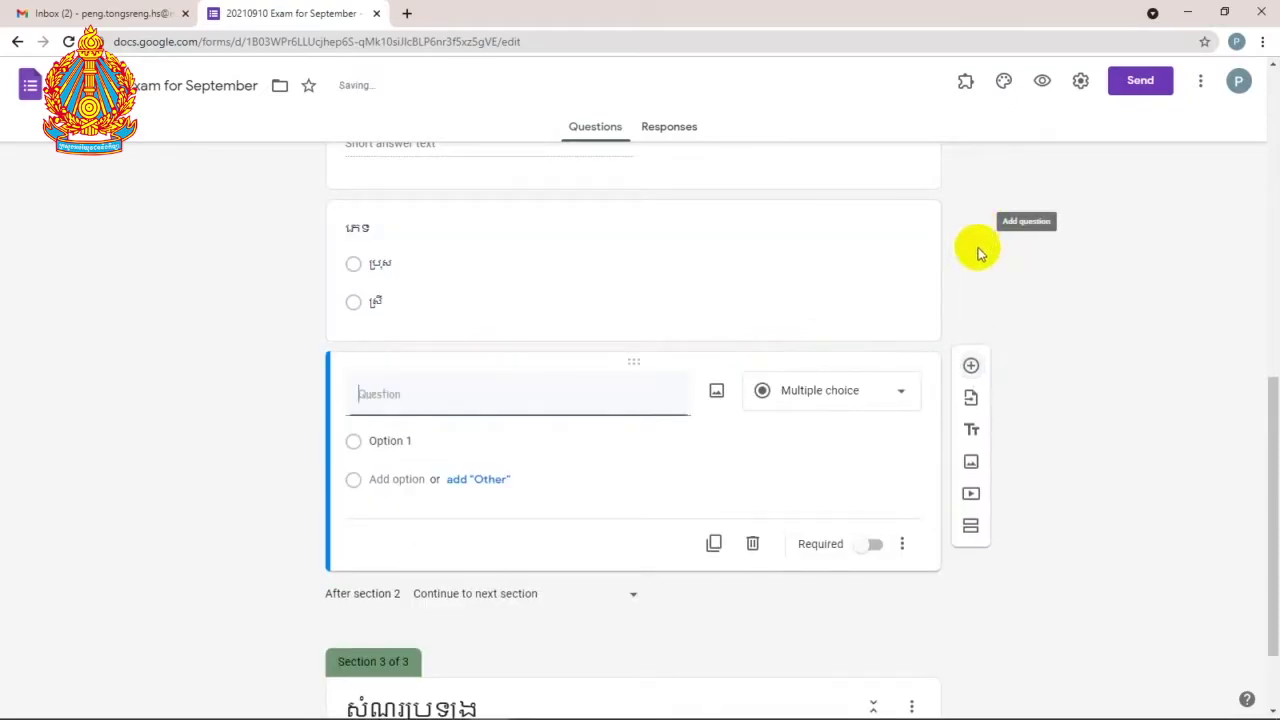
# Step: Make a Date question titled ថ្ងៃខែឆ្នាំកំណើត, then add another blank question below
pyautogui.write('ថ្ងៃខែឆ្នាំកំណើត')
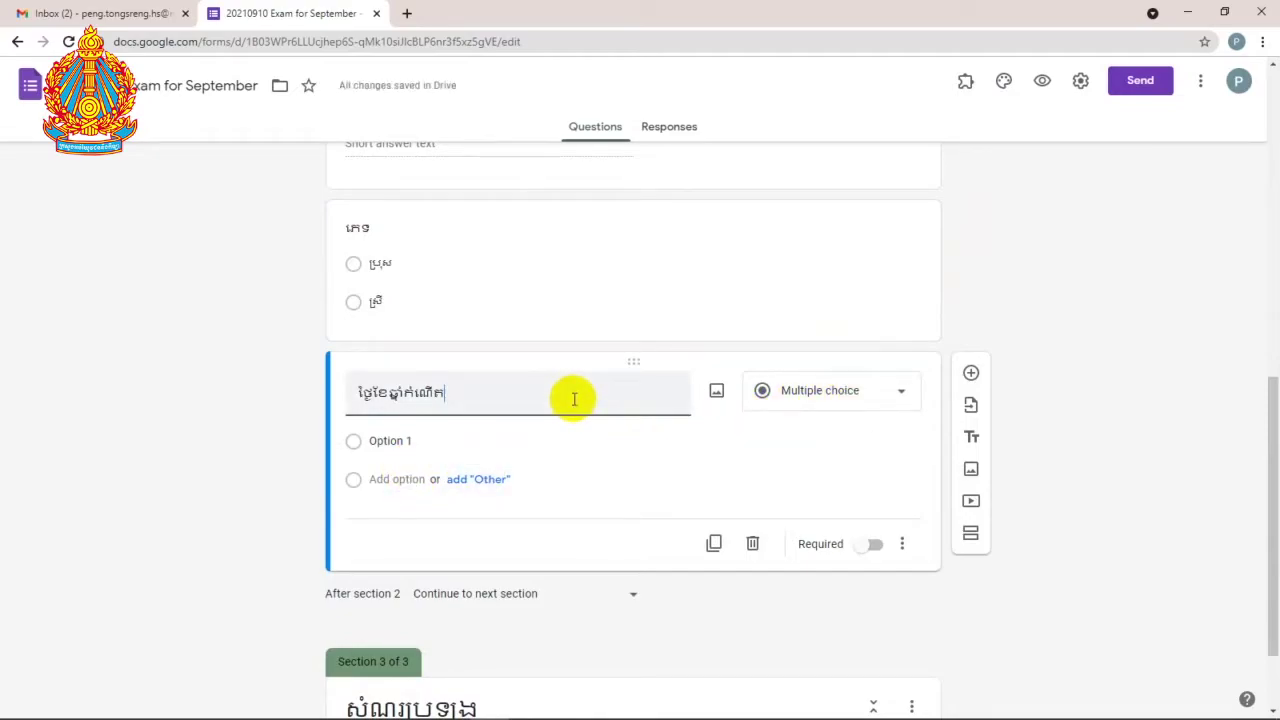
pyautogui.click(837, 401)
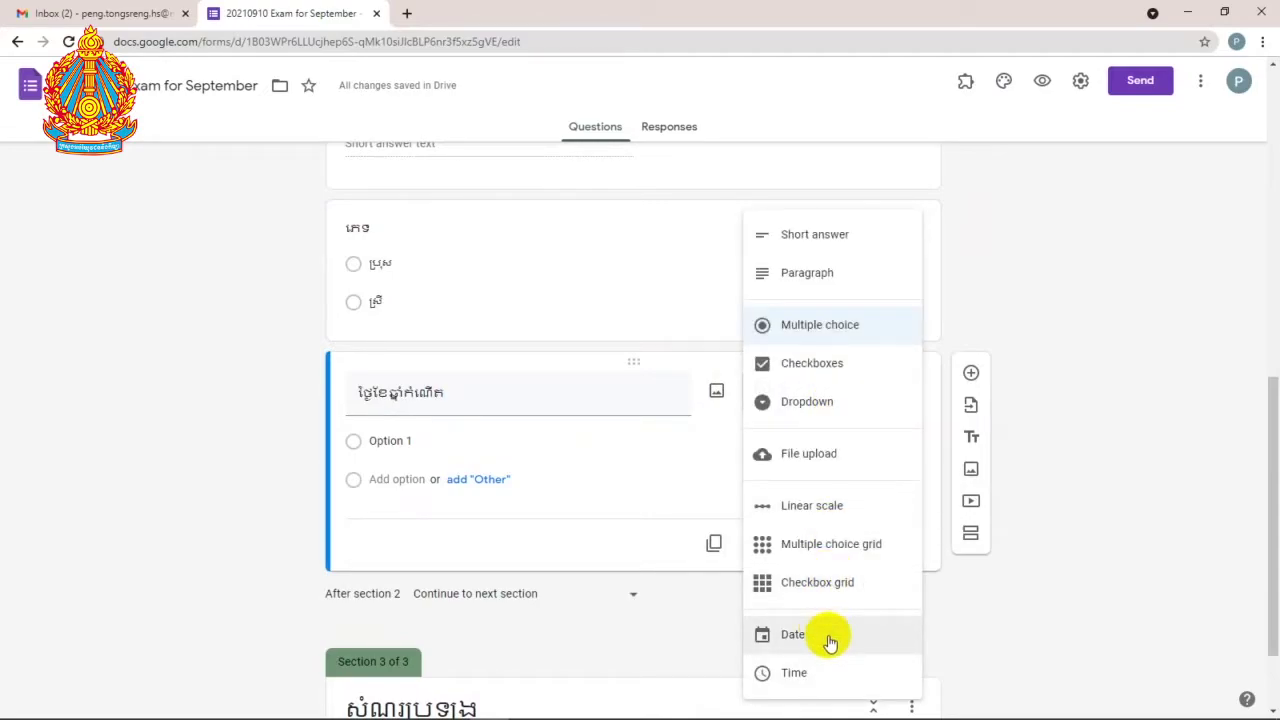
pyautogui.click(829, 641)
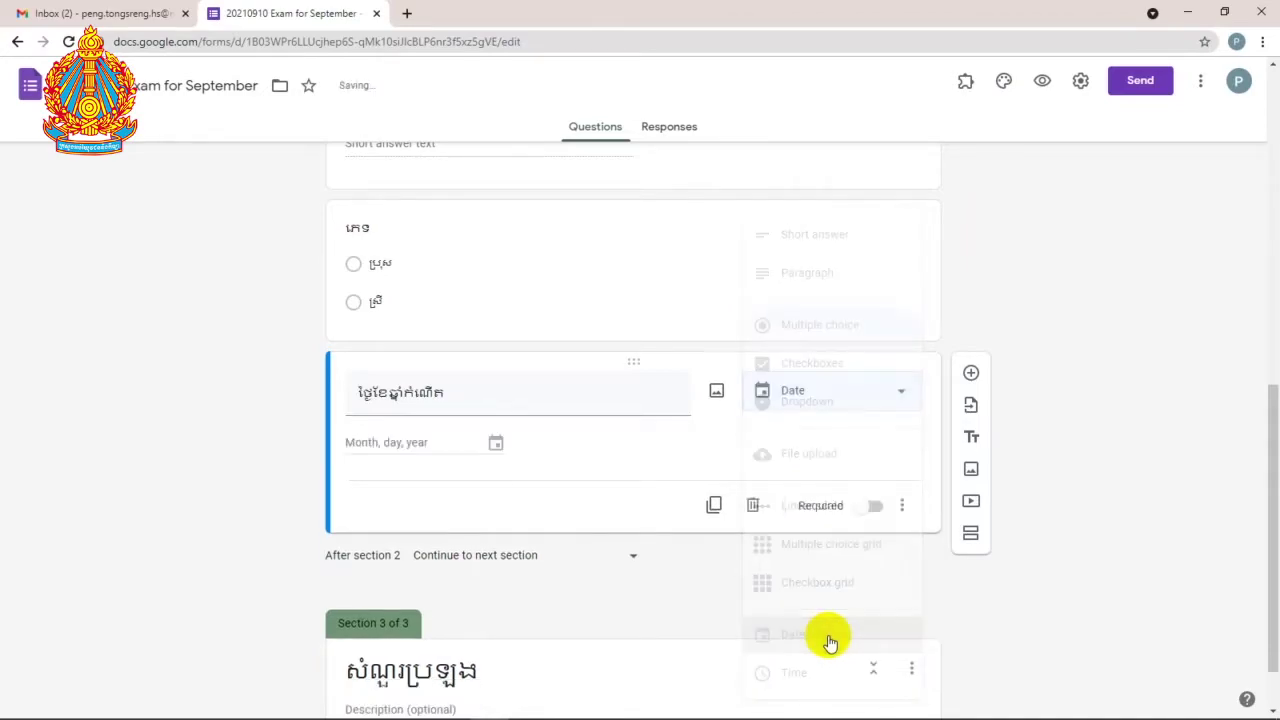
pyautogui.scroll(3, 711, 555)
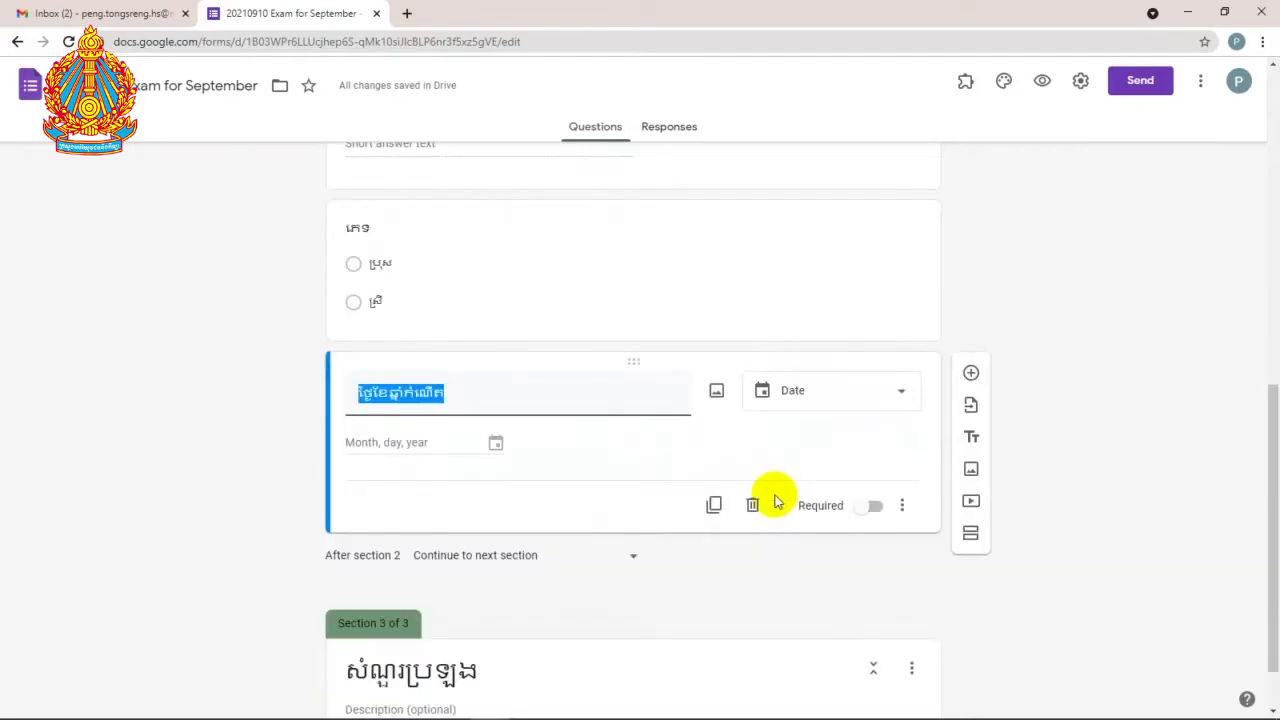
pyautogui.click(515, 390)
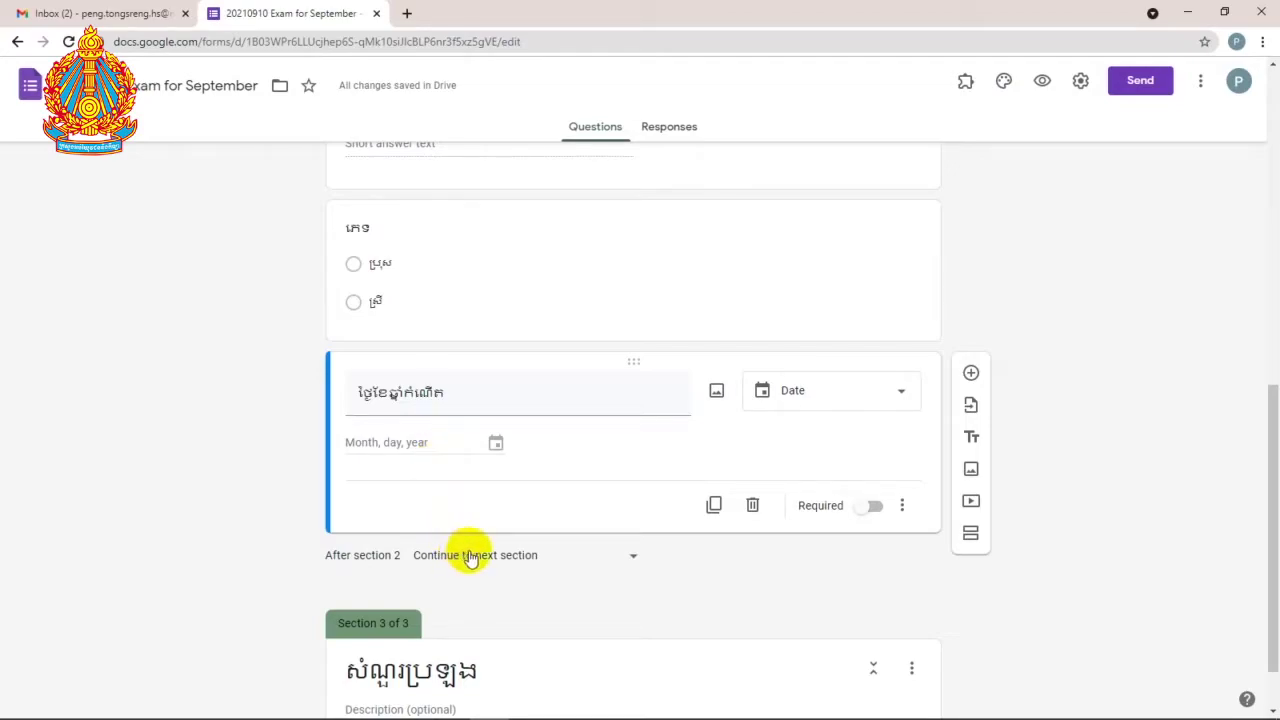
pyautogui.click(971, 374)
# Step: Title the new question ថ្នាក់ទី១២ and give it answer options A and B
pyautogui.scroll(-2, 555, 550)
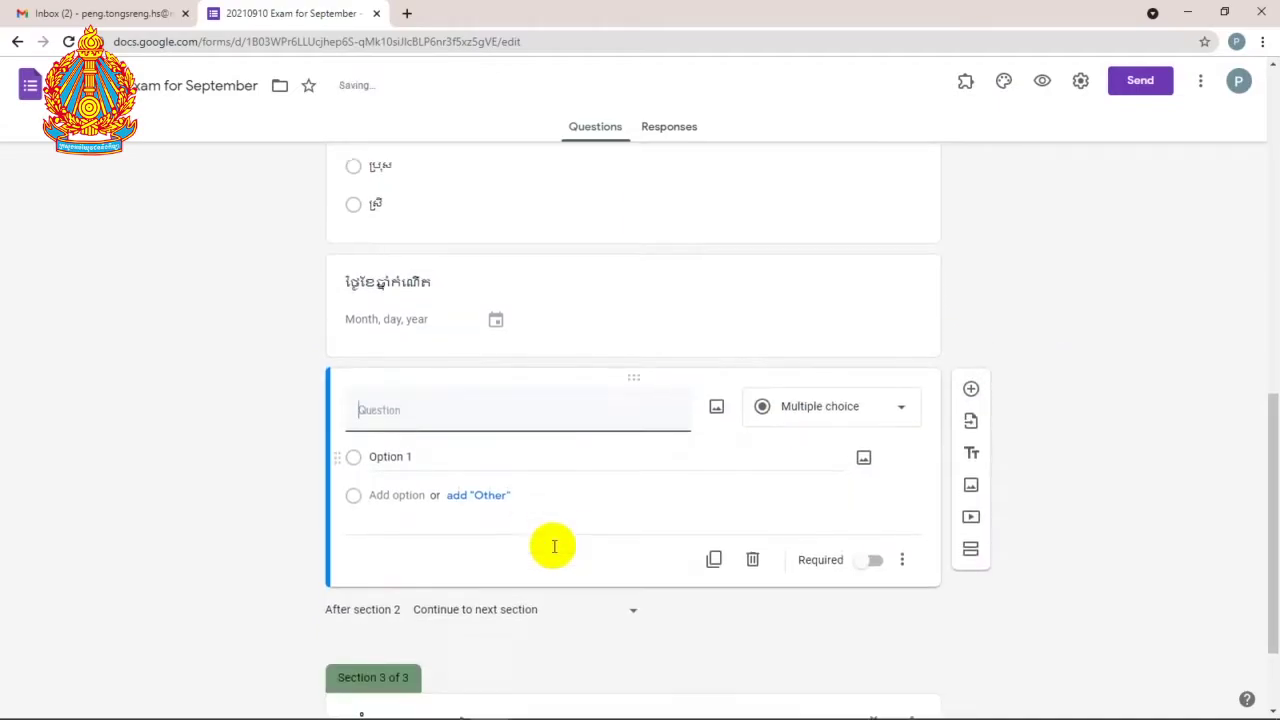
pyautogui.write('ផ')
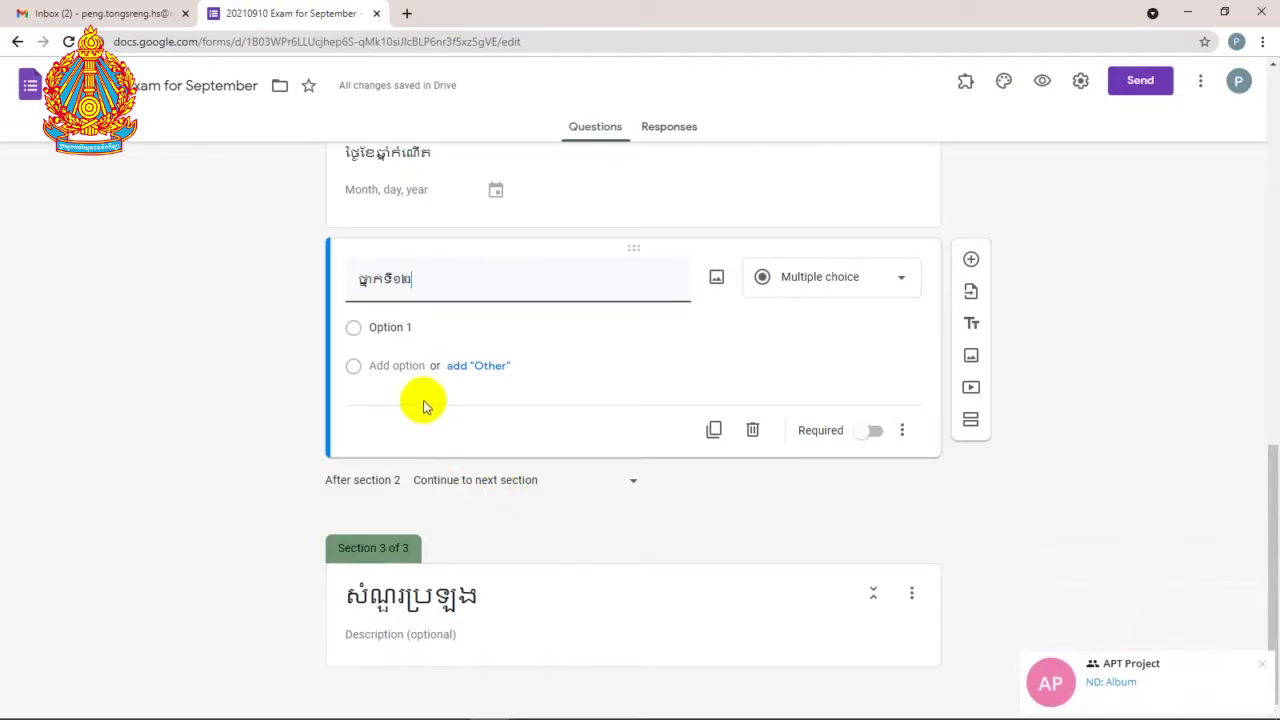
pyautogui.click(403, 328)
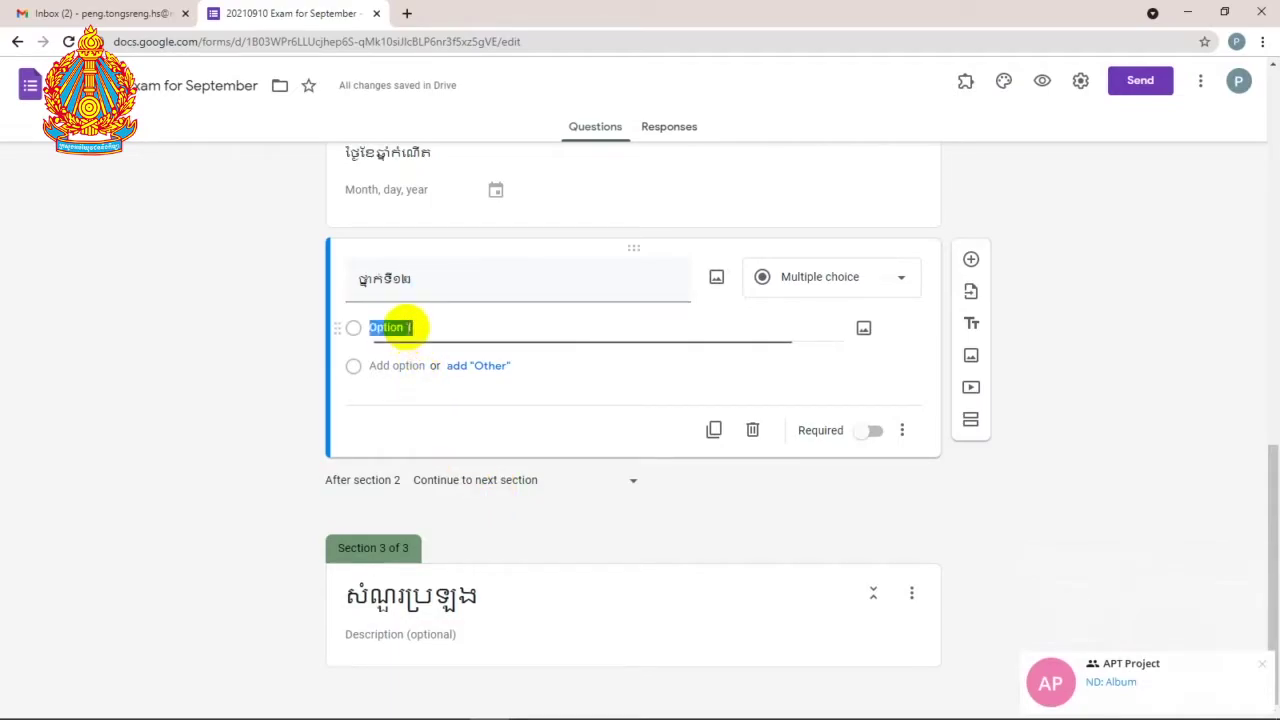
pyautogui.write('A')
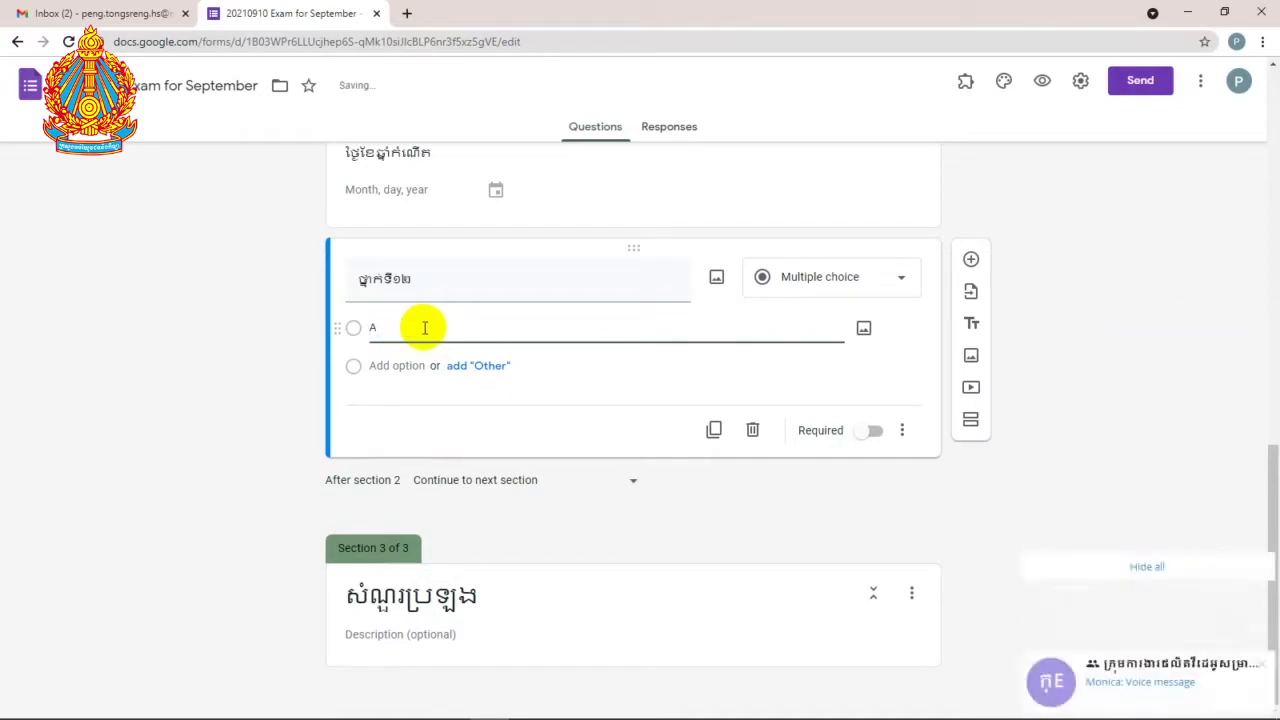
pyautogui.click(411, 363)
pyautogui.write('B')
# Step: Add answer options C, D, E, F, G and H to the ថ្នាក់ទី១២ question
pyautogui.press('Return')
pyautogui.write('C')
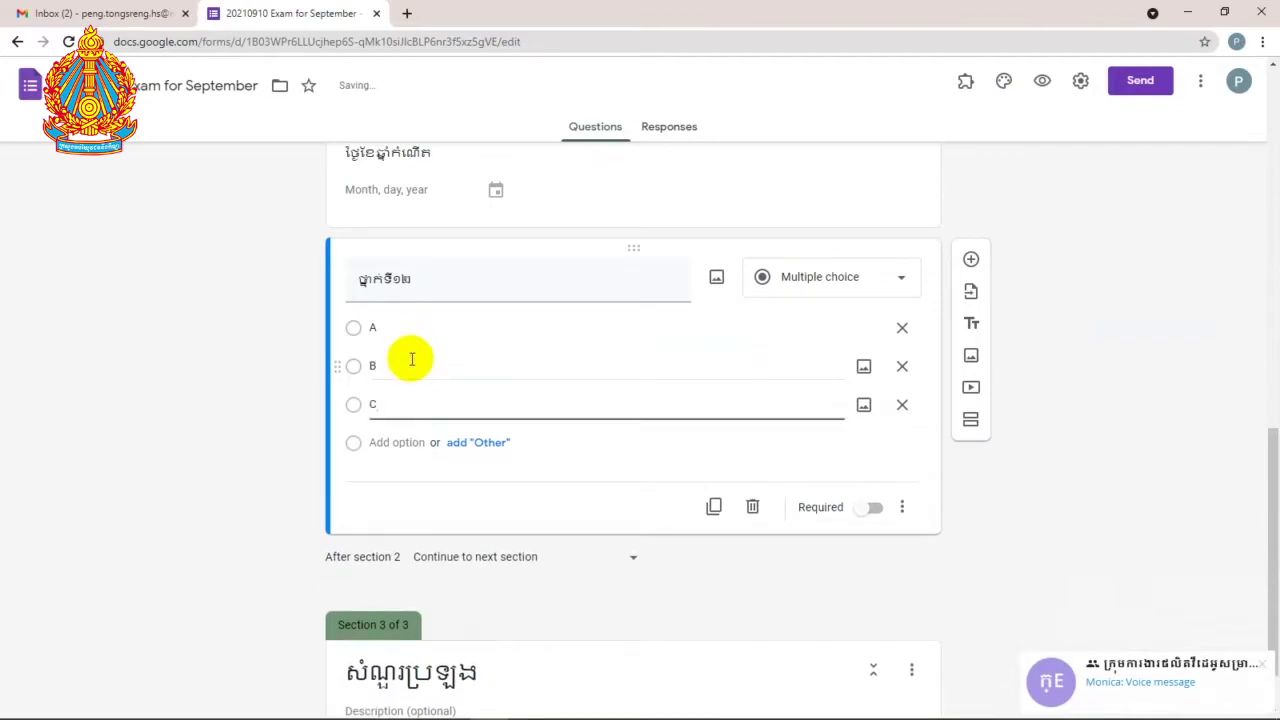
pyautogui.press('Return')
pyautogui.write('D')
pyautogui.press('Return')
pyautogui.write('E')
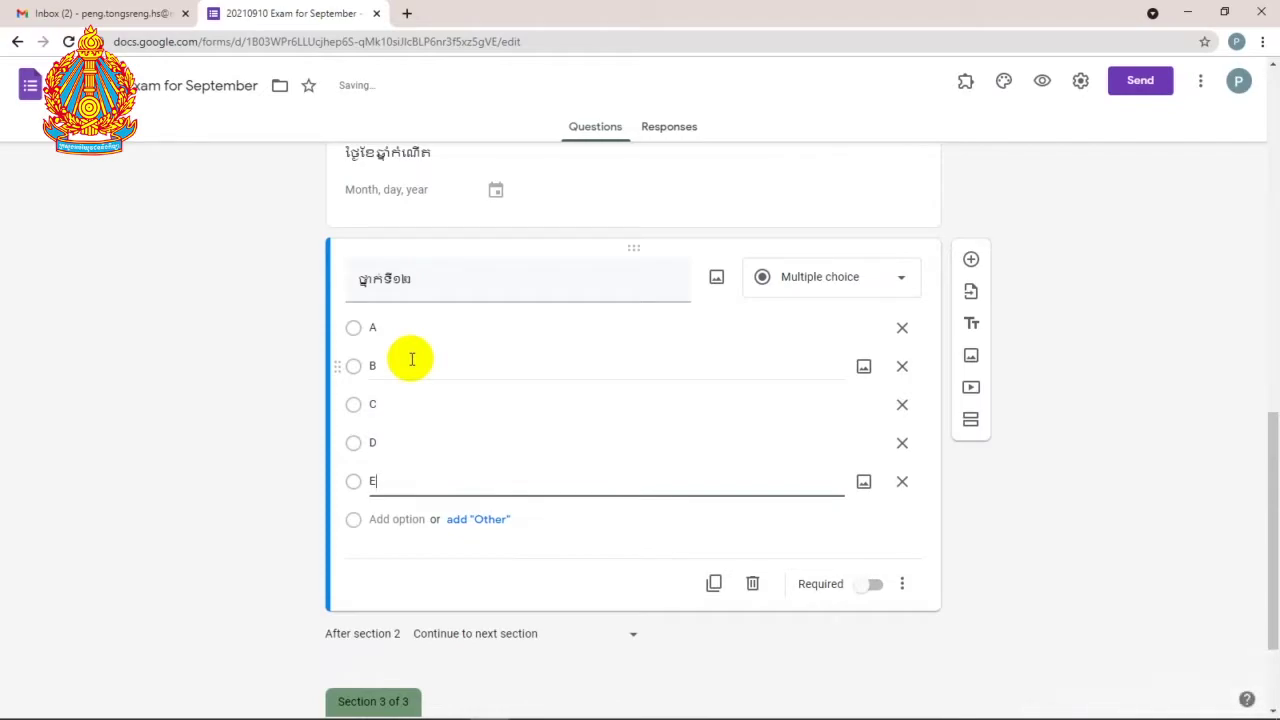
pyautogui.press('Return')
pyautogui.write('F')
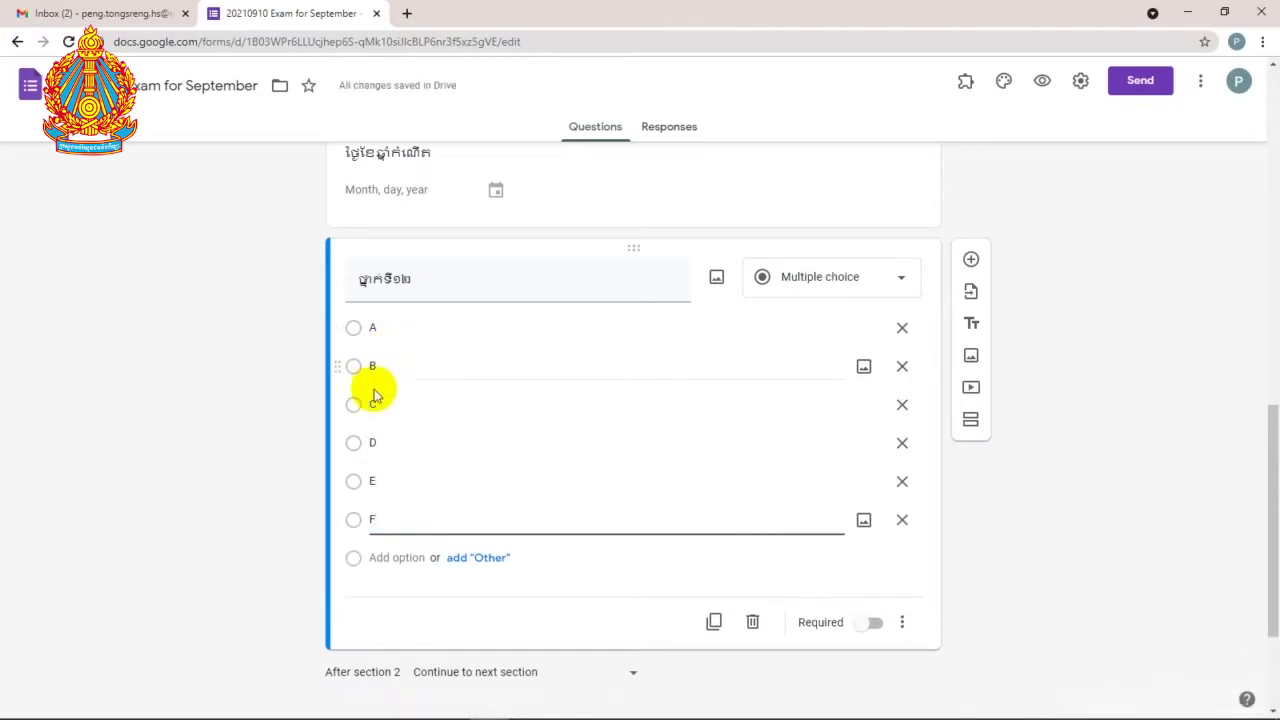
pyautogui.press('Return')
pyautogui.write('G')
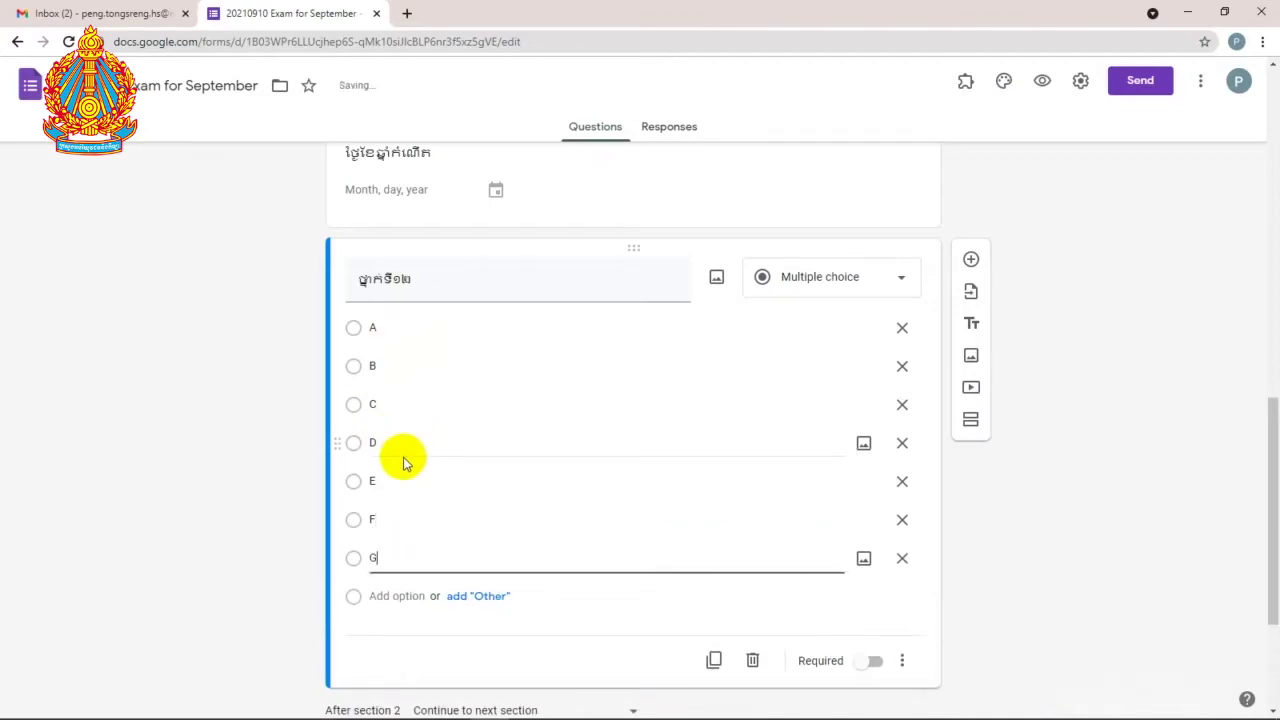
pyautogui.press('Return')
pyautogui.write('H')
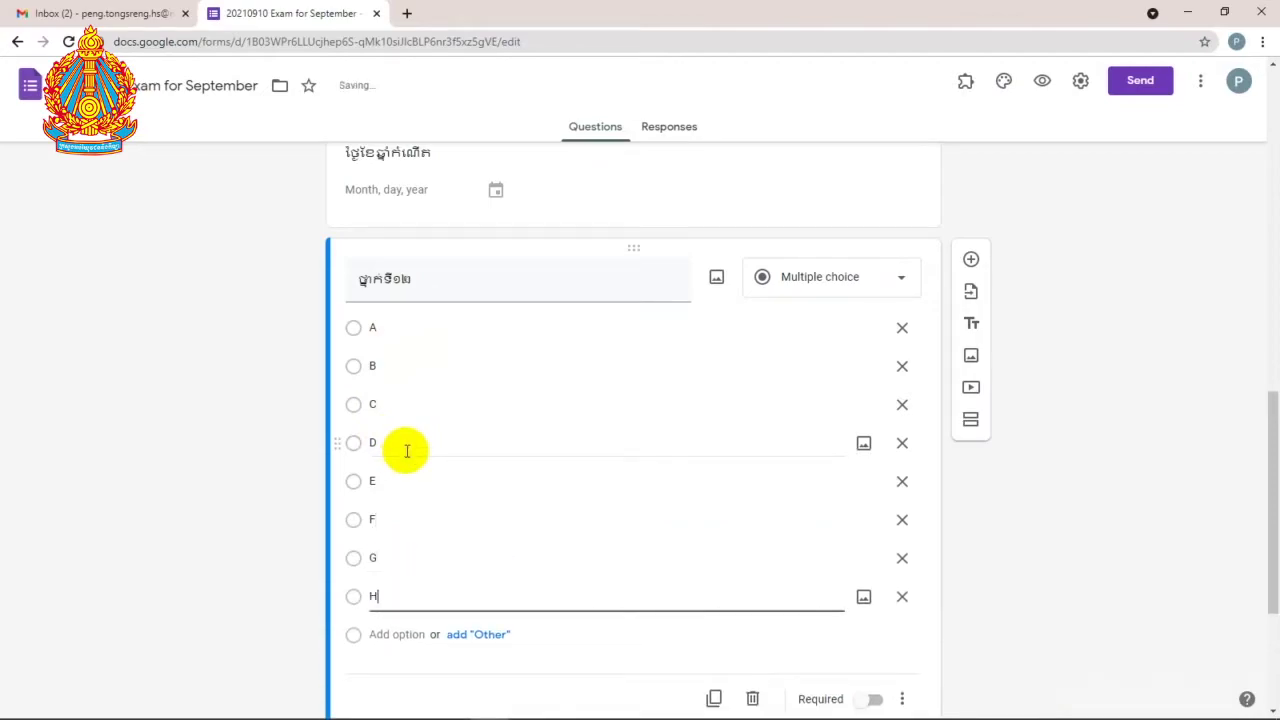
pyautogui.scroll(-1, 457, 371)
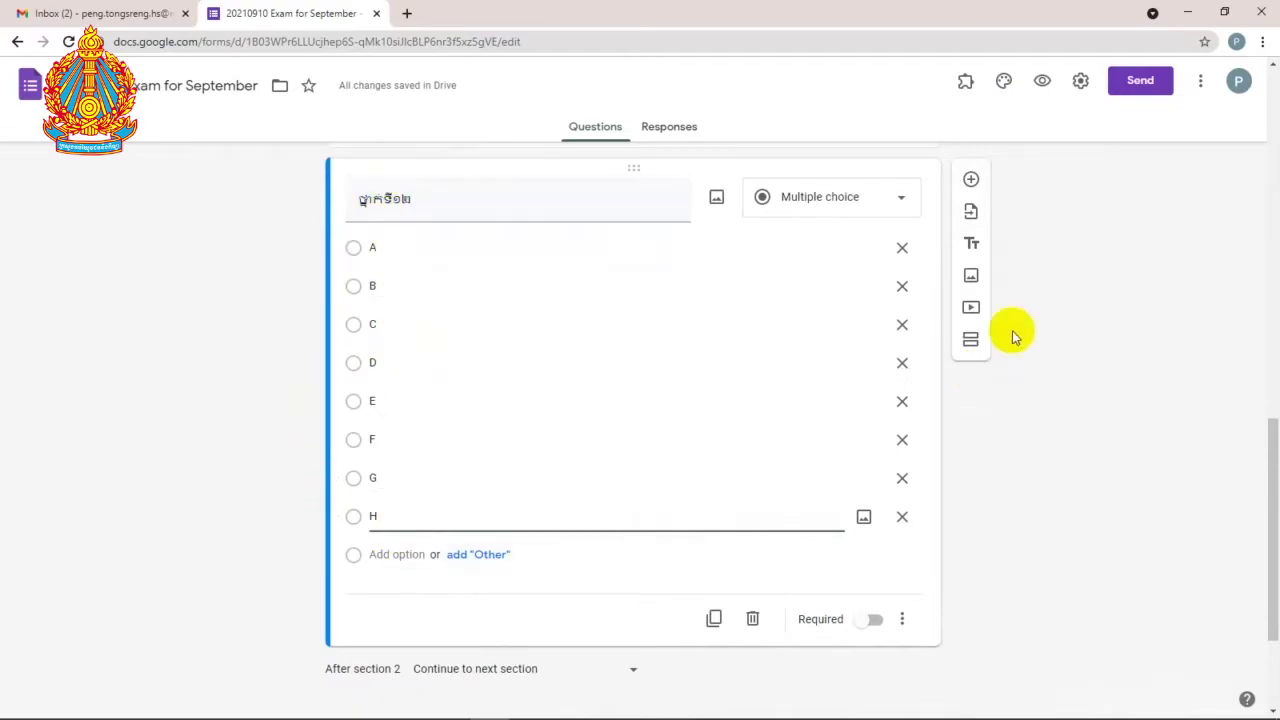
pyautogui.click(912, 203)
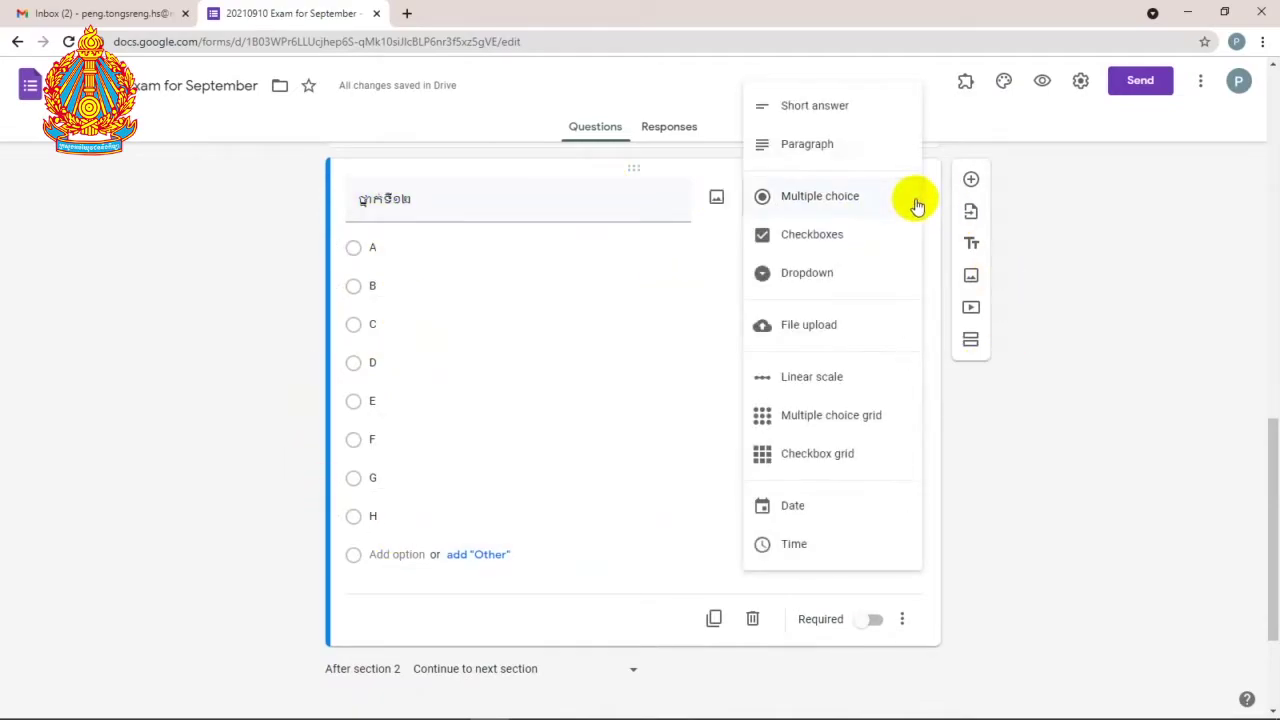
# Step: Change the ថ្នាក់ទី១២ question to Dropdown and review its A–H options
pyautogui.click(845, 280)
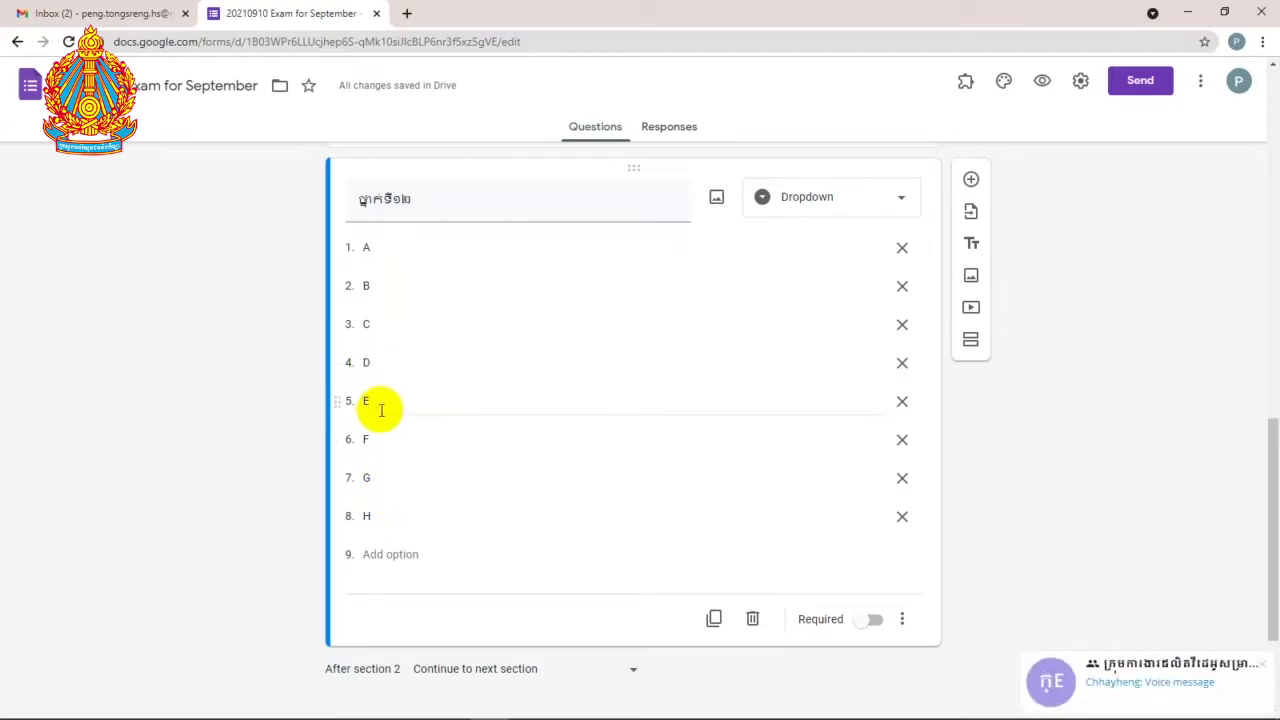
pyautogui.scroll(3, 408, 410)
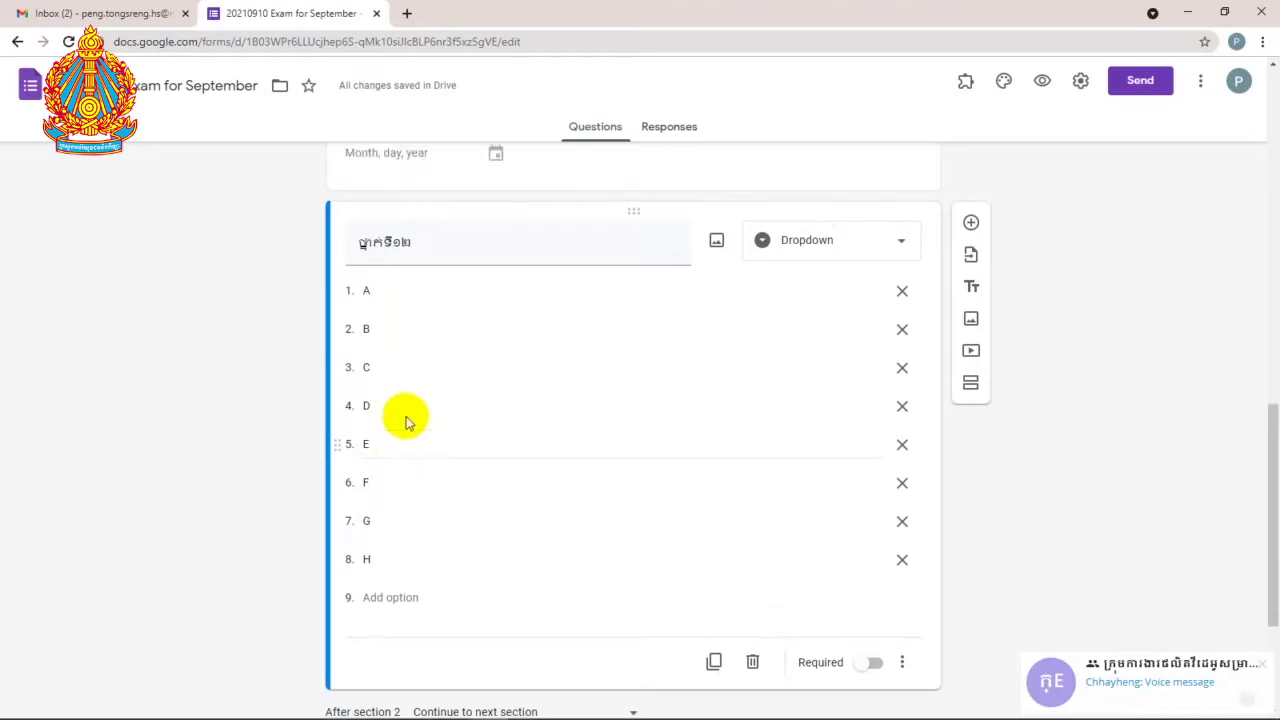
pyautogui.scroll(-3, 433, 428)
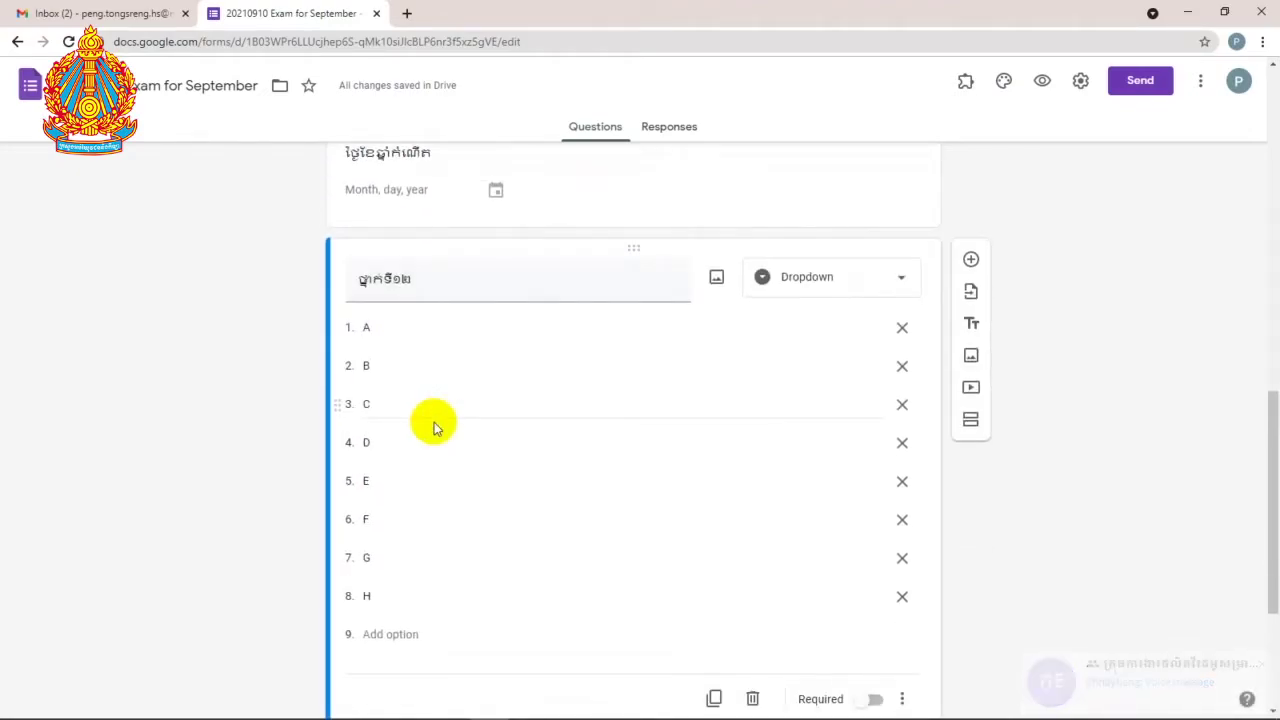
pyautogui.scroll(9, 433, 428)
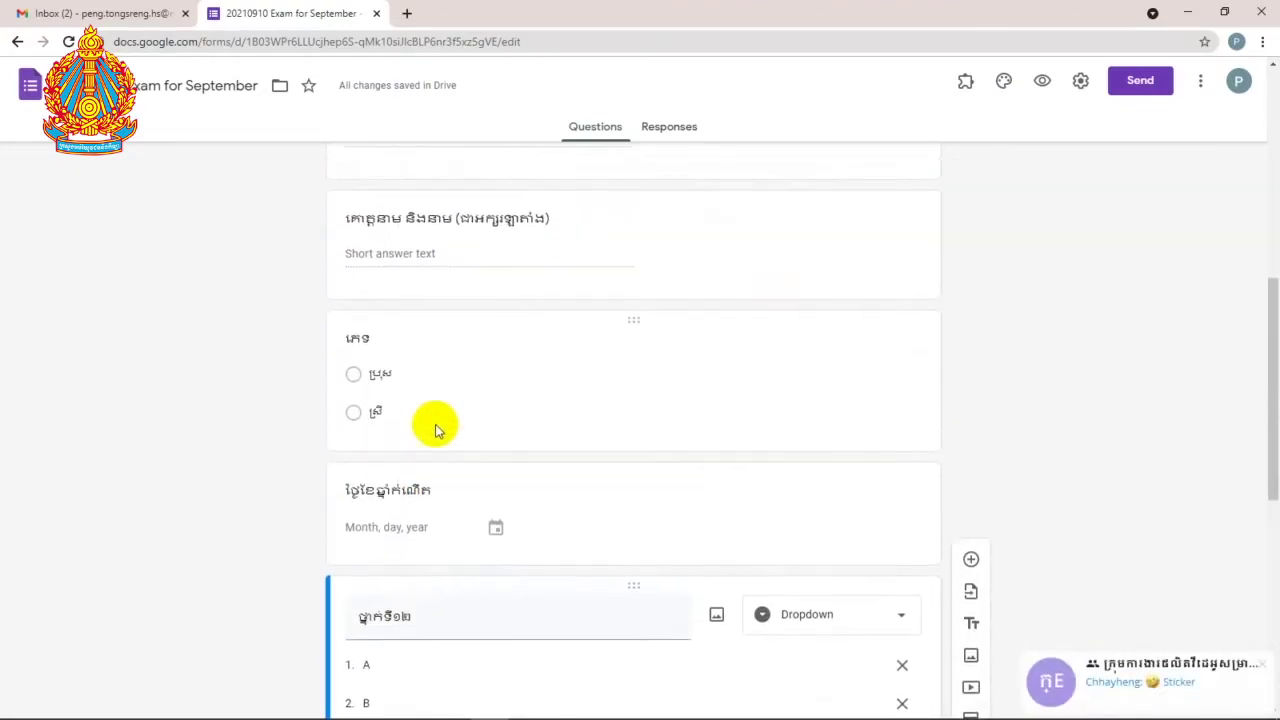
pyautogui.scroll(-8, 437, 405)
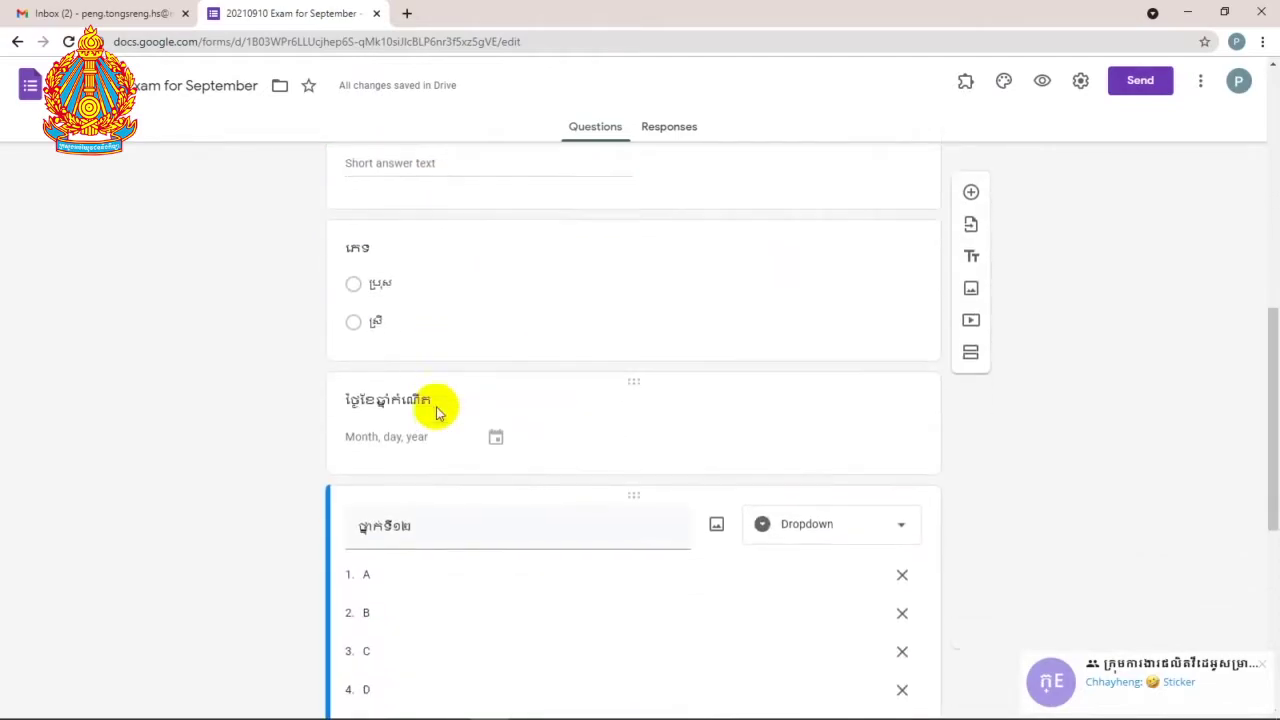
pyautogui.scroll(-1, 437, 404)
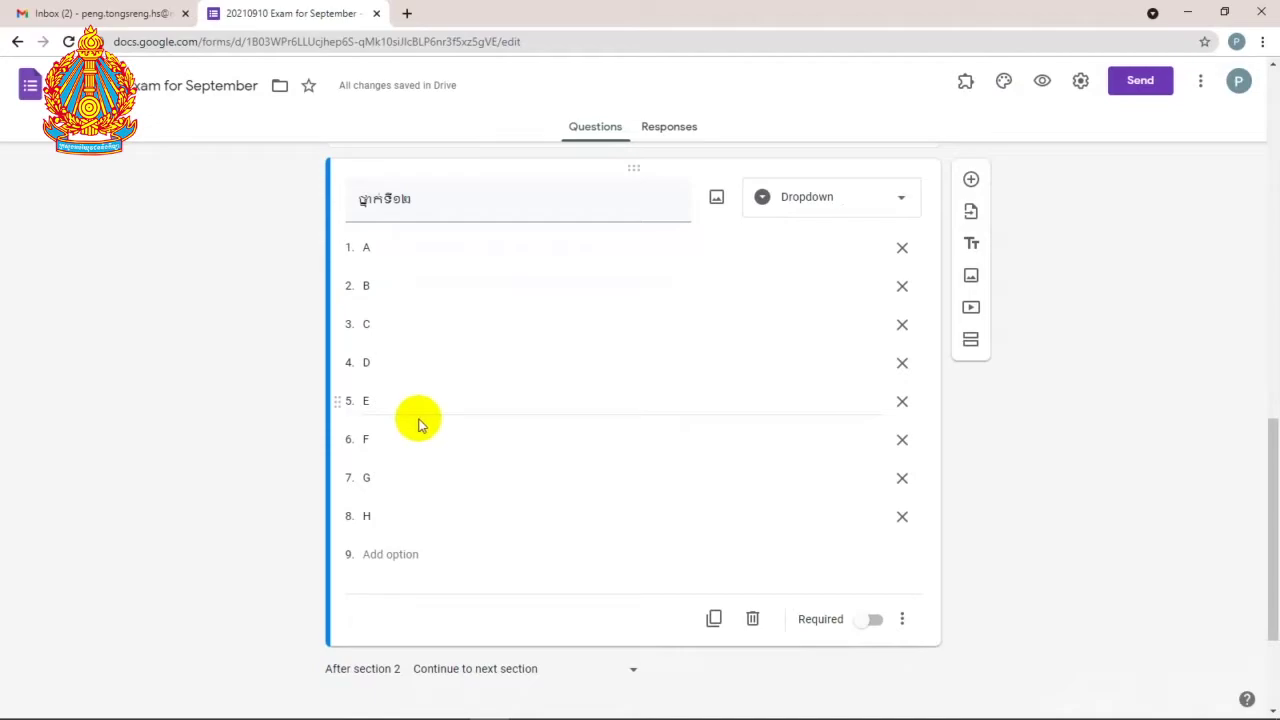
# Step: Mark the grade 12 dropdown and birth-date questions as required
pyautogui.scroll(-3, 418, 425)
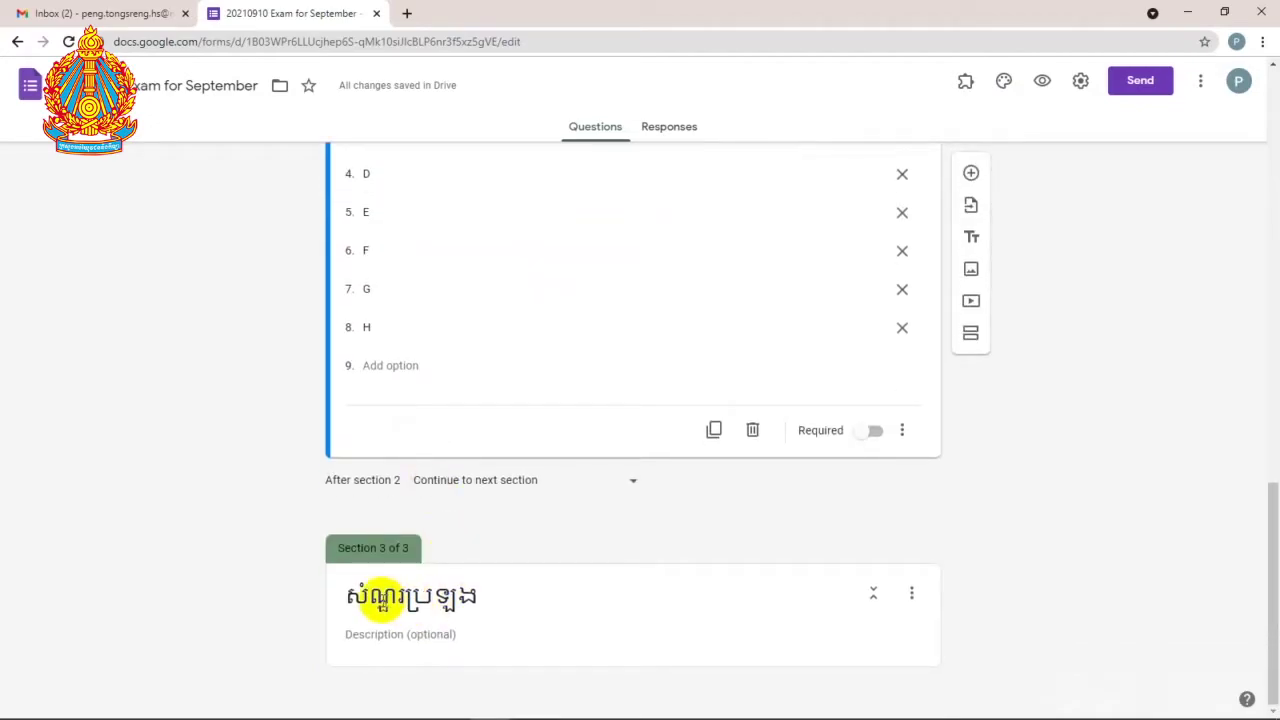
pyautogui.moveTo(359, 598); pyautogui.dragTo(523, 591)
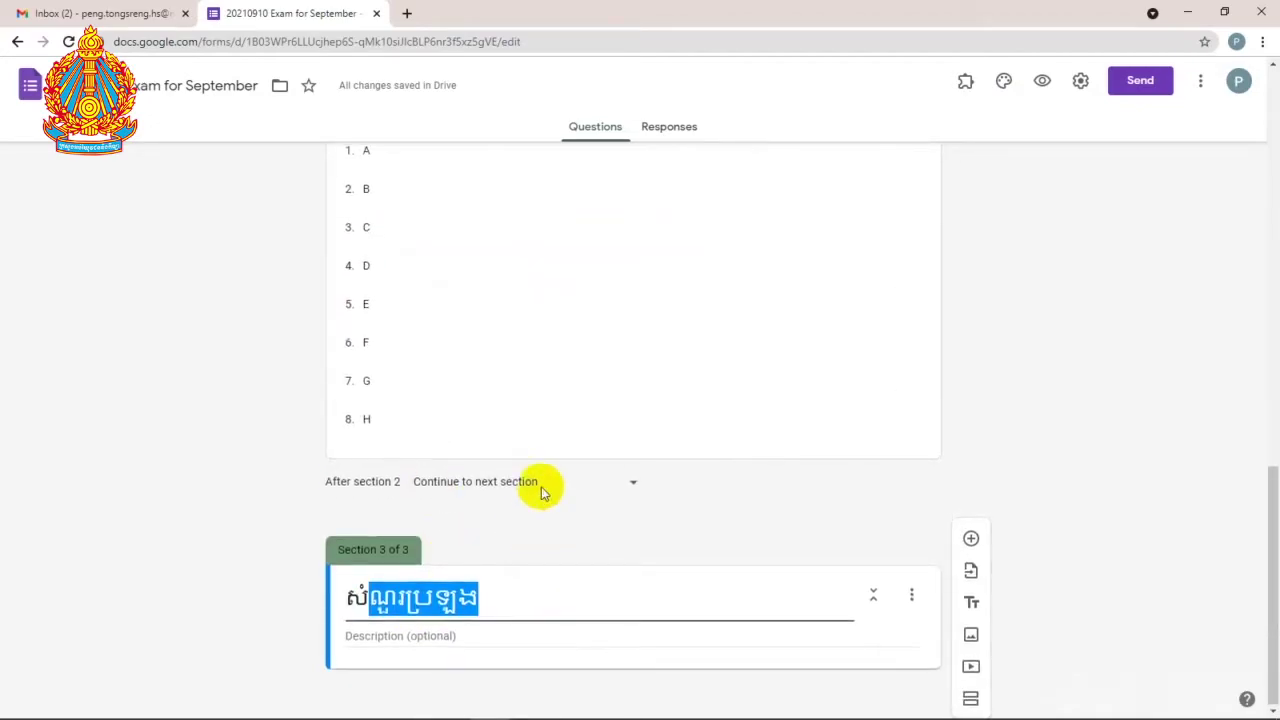
pyautogui.scroll(5, 540, 486)
pyautogui.scroll(-2, 540, 486)
pyautogui.click(457, 420)
pyautogui.scroll(-3, 457, 423)
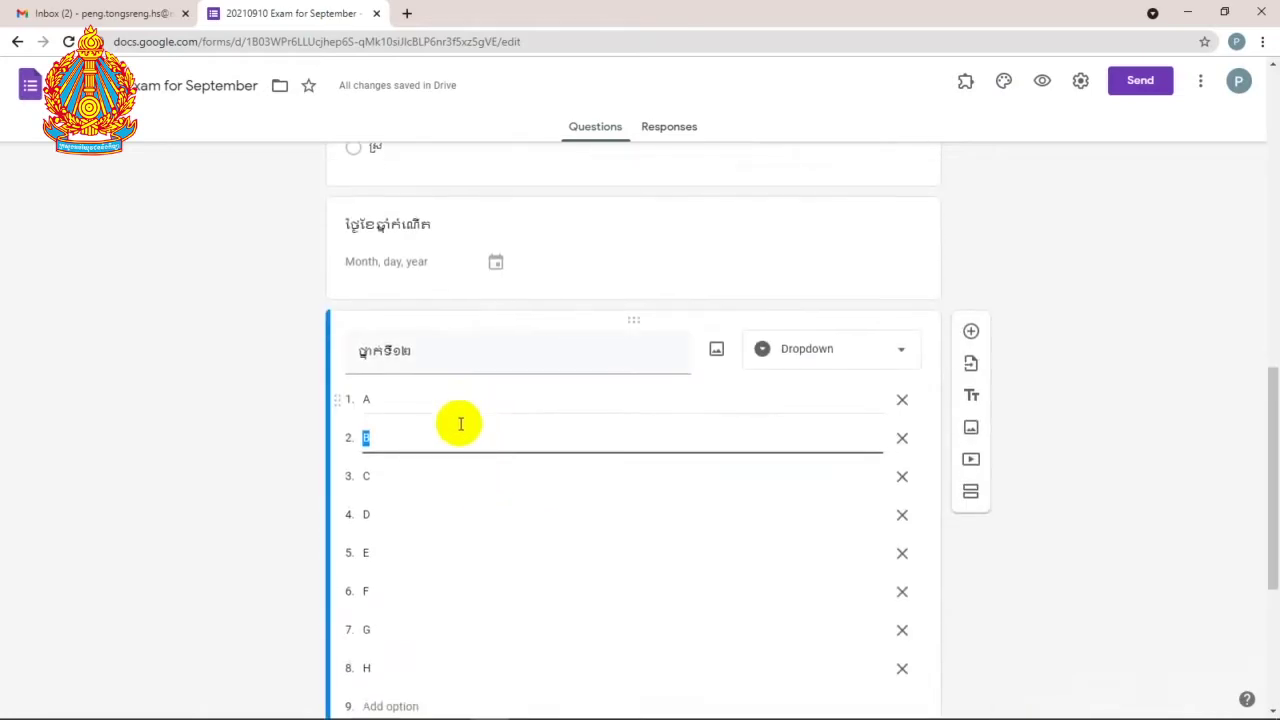
pyautogui.scroll(2, 459, 428)
pyautogui.scroll(-2, 489, 423)
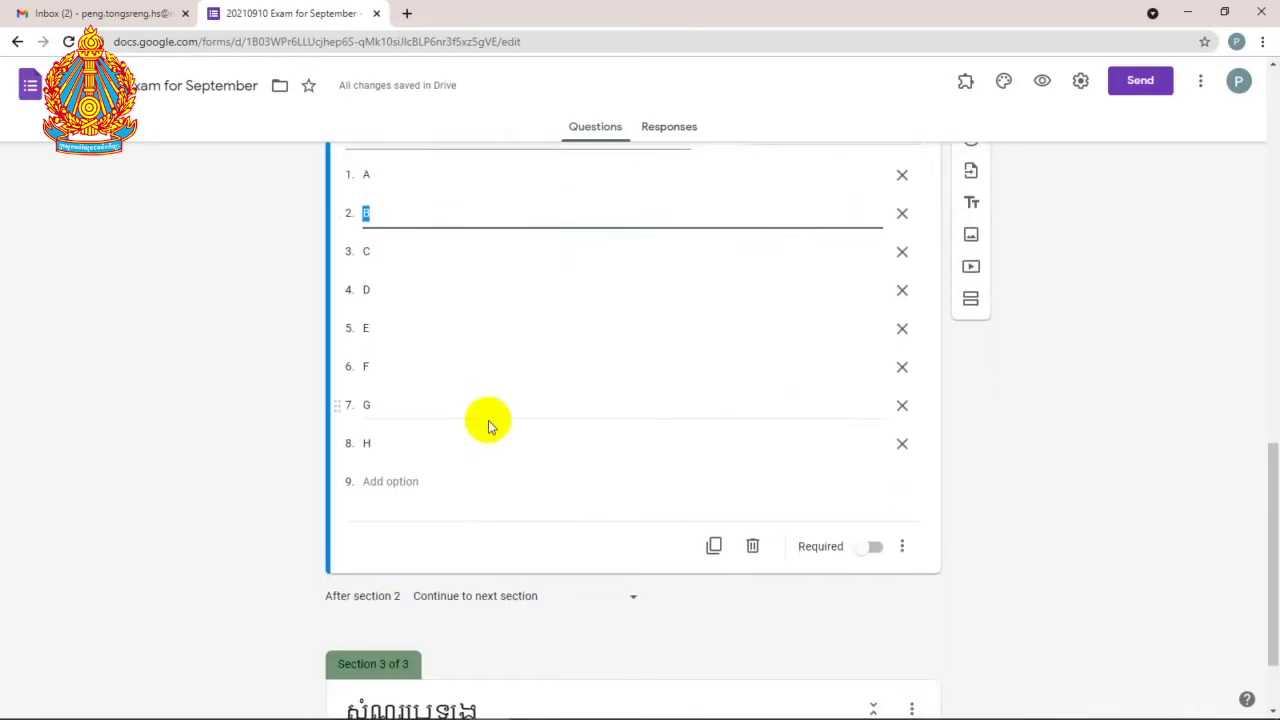
pyautogui.click(875, 549)
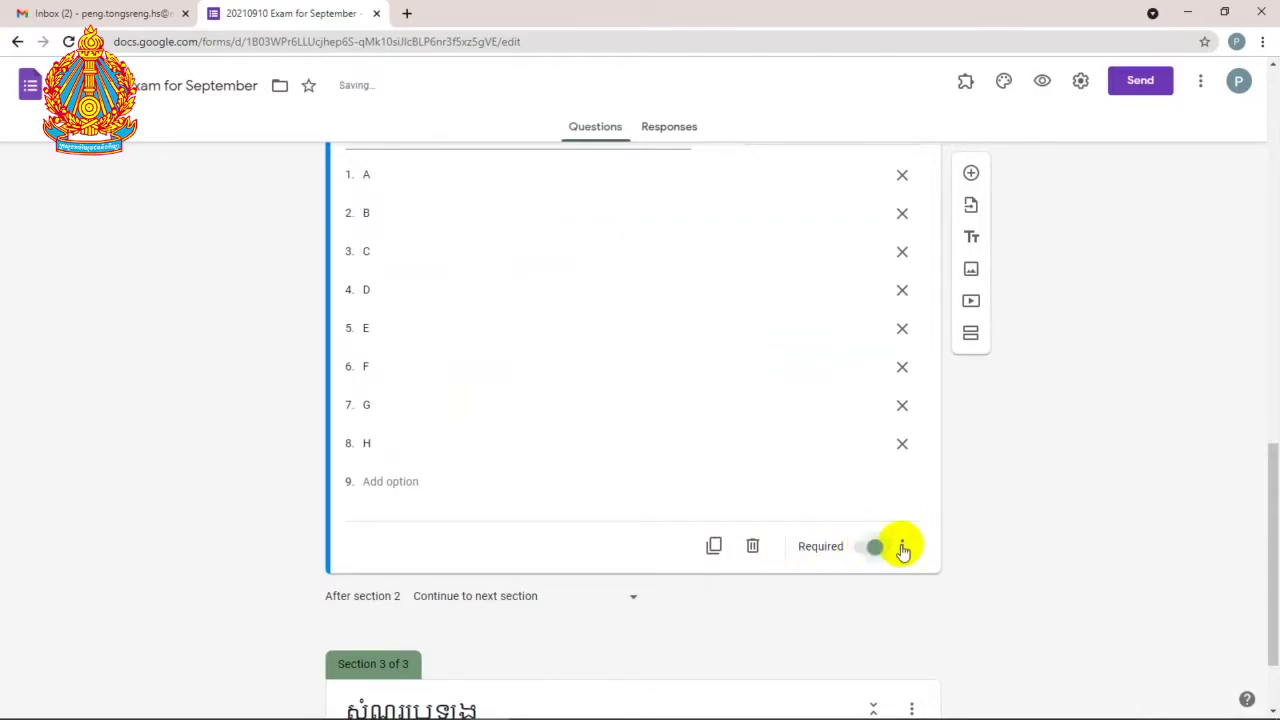
pyautogui.scroll(3, 677, 318)
pyautogui.click(621, 265)
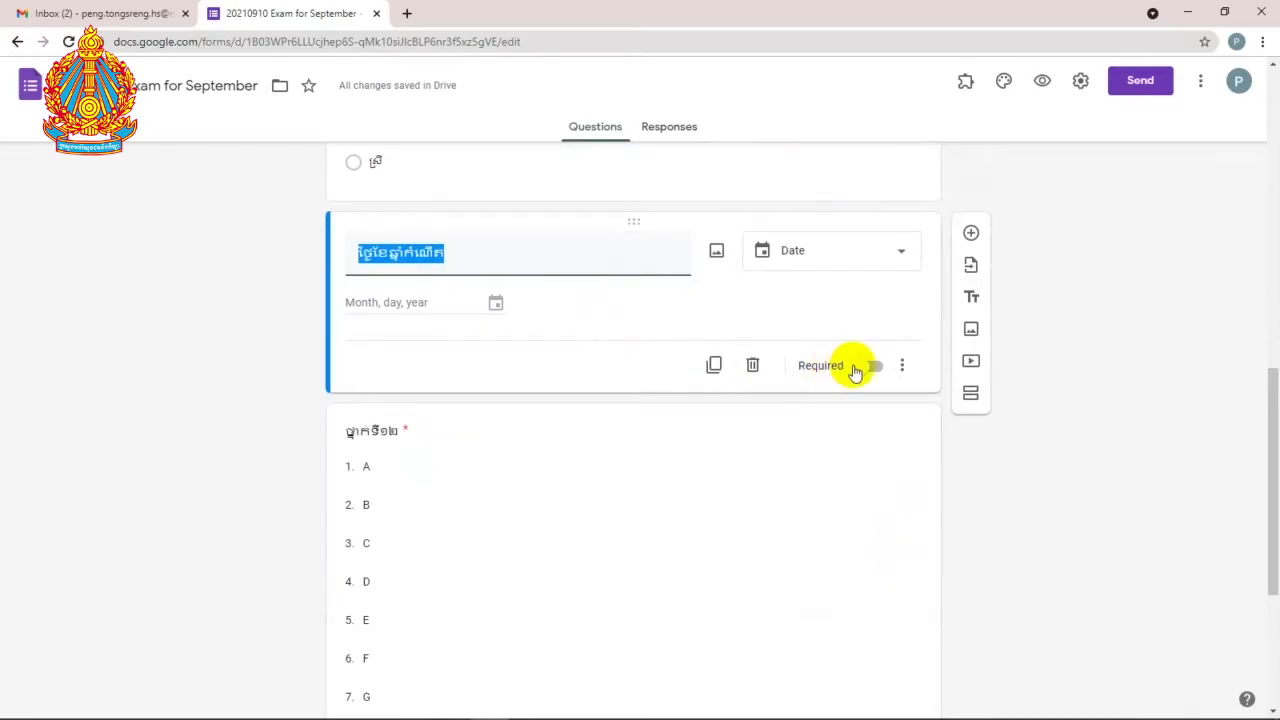
pyautogui.click(872, 366)
# Step: Mark the gender, Latin-letter name and first name questions as required
pyautogui.scroll(2, 583, 371)
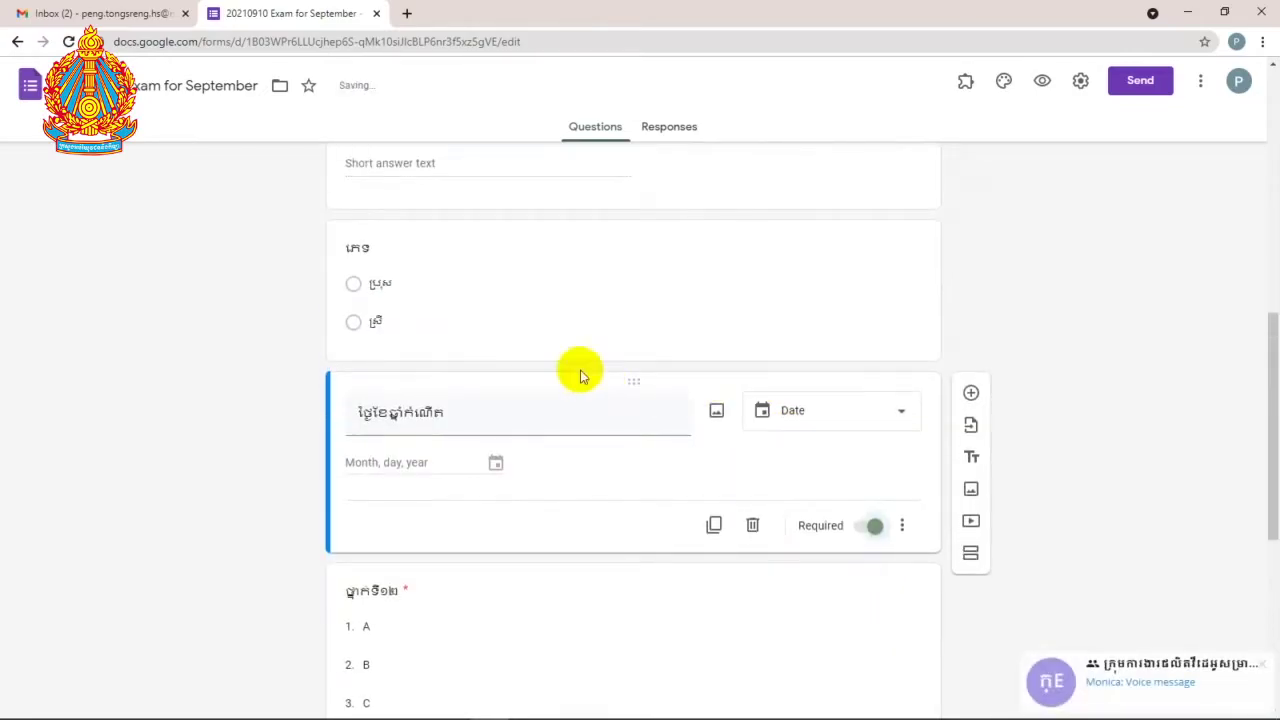
pyautogui.click(574, 288)
pyautogui.click(872, 455)
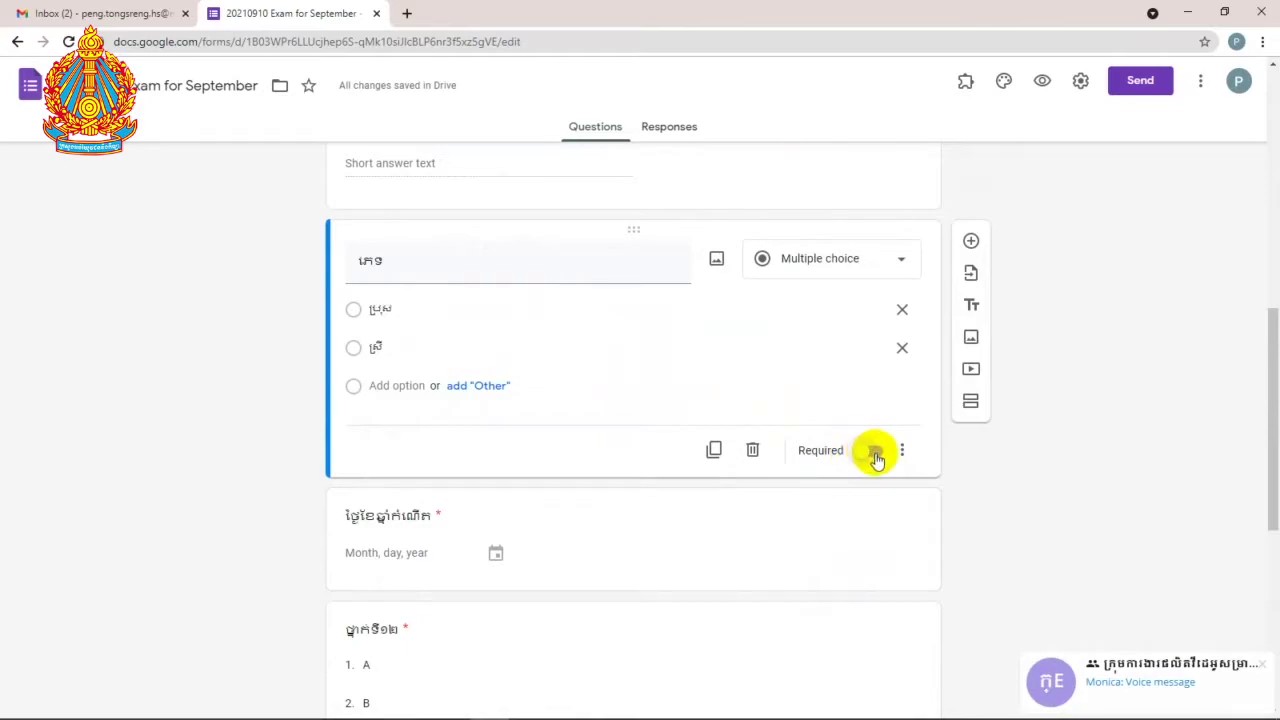
pyautogui.scroll(2, 714, 406)
pyautogui.click(547, 287)
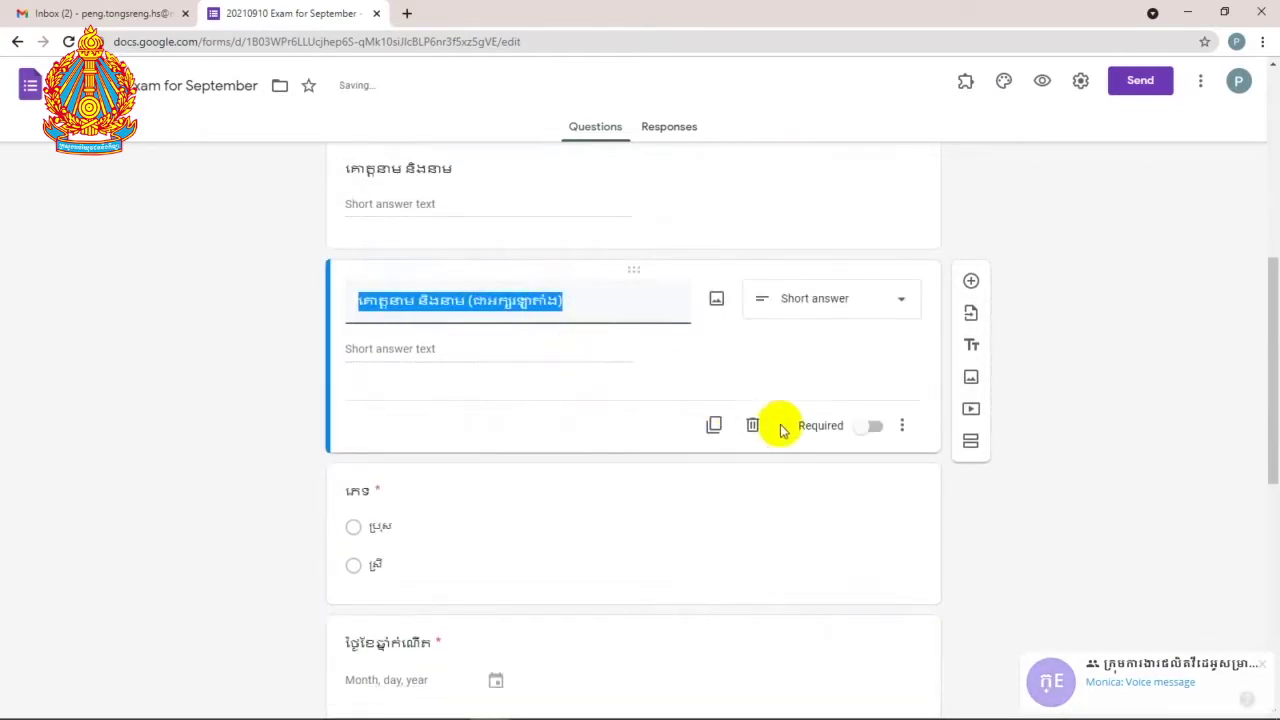
pyautogui.click(871, 423)
pyautogui.scroll(3, 613, 421)
pyautogui.click(533, 411)
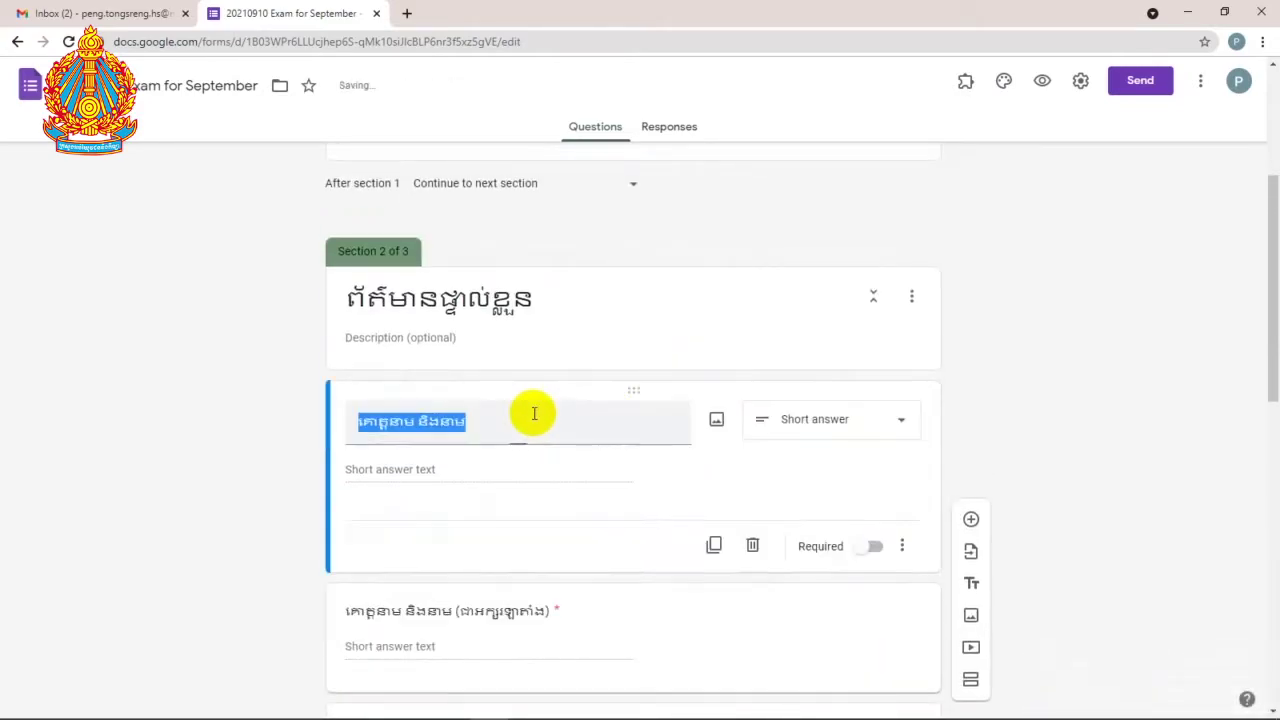
pyautogui.click(883, 556)
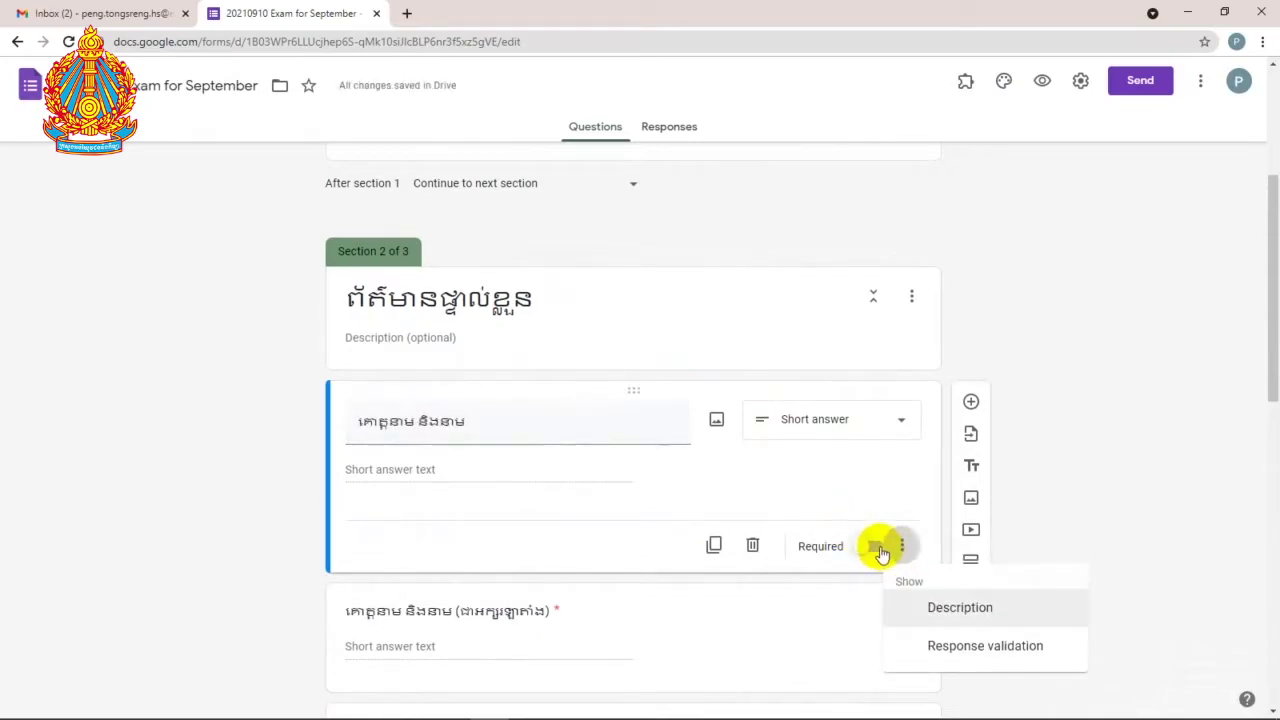
pyautogui.click(879, 552)
pyautogui.click(874, 548)
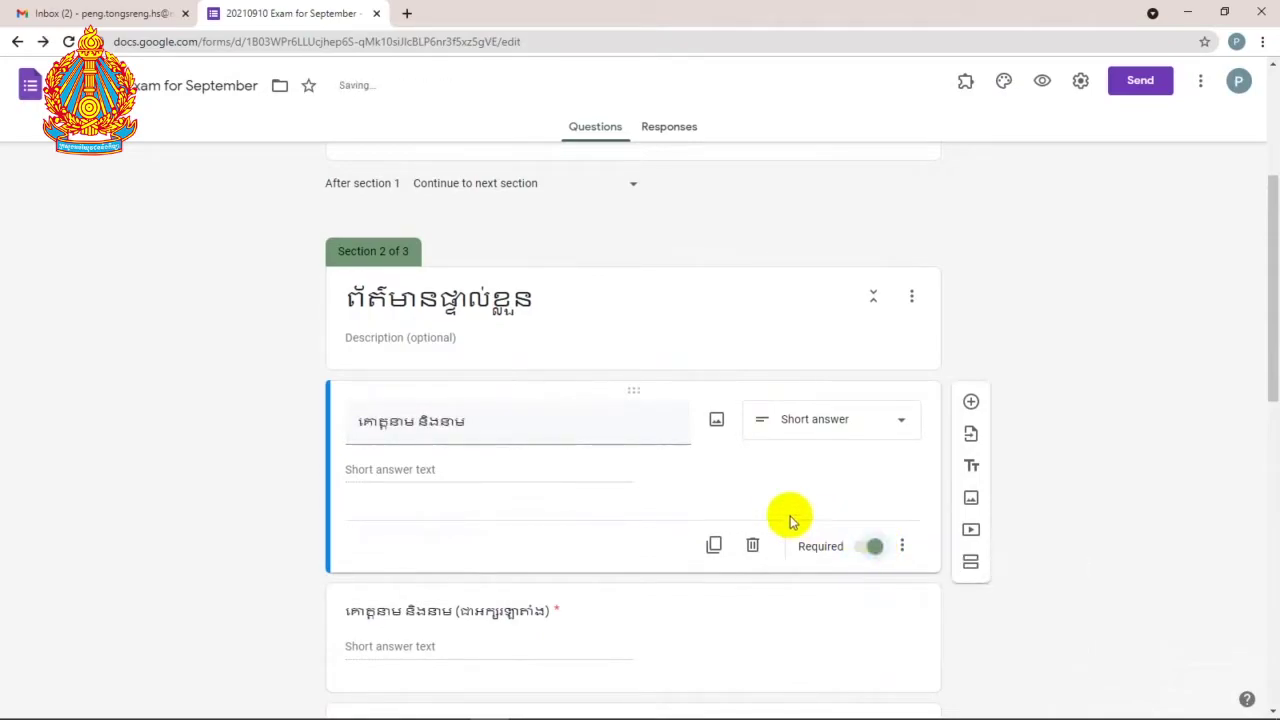
pyautogui.scroll(1, 778, 515)
pyautogui.scroll(3, 776, 517)
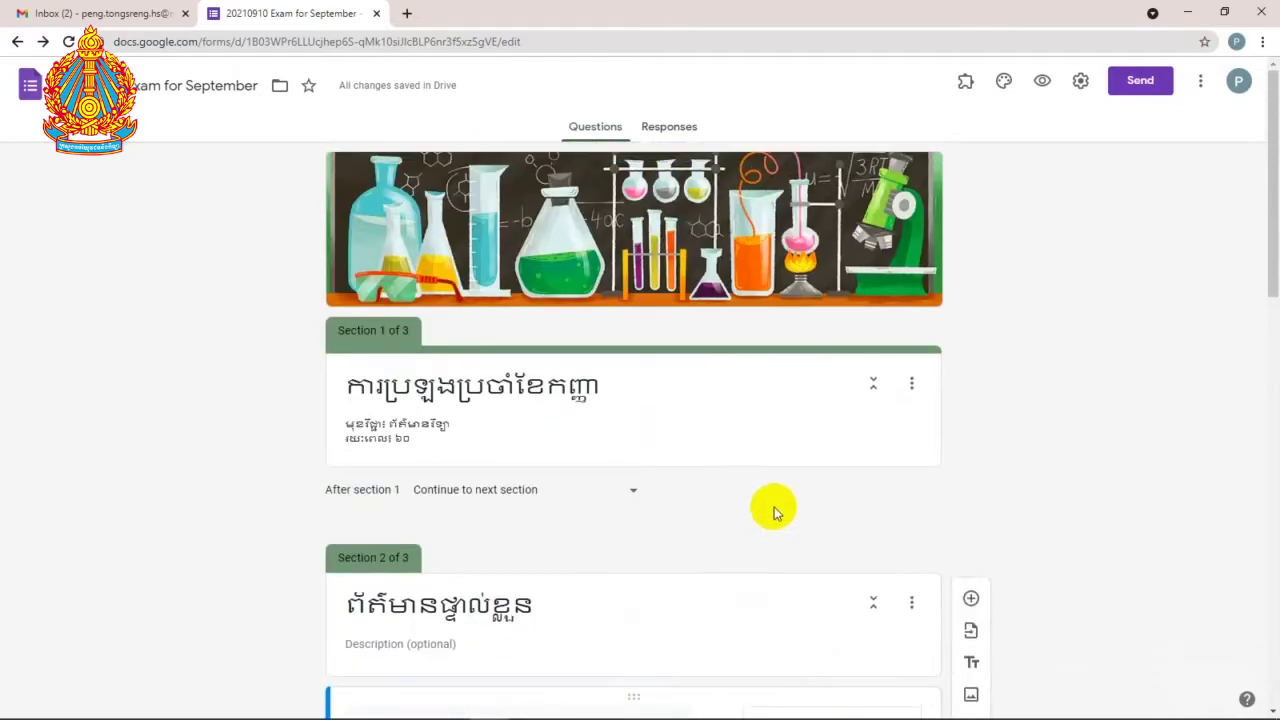
# Step: Preview the exam form and move past the title page to the student details section
pyautogui.click(1041, 89)
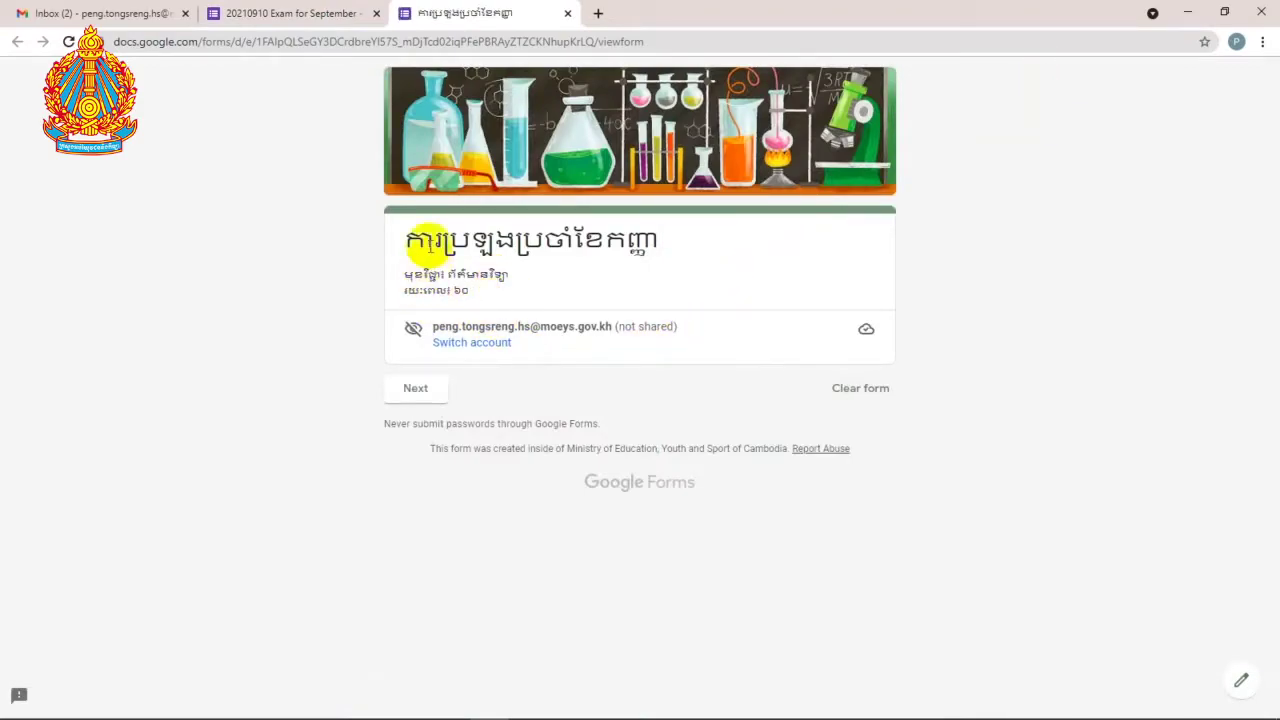
pyautogui.moveTo(408, 237); pyautogui.dragTo(477, 289)
pyautogui.click(460, 290)
pyautogui.click(445, 289)
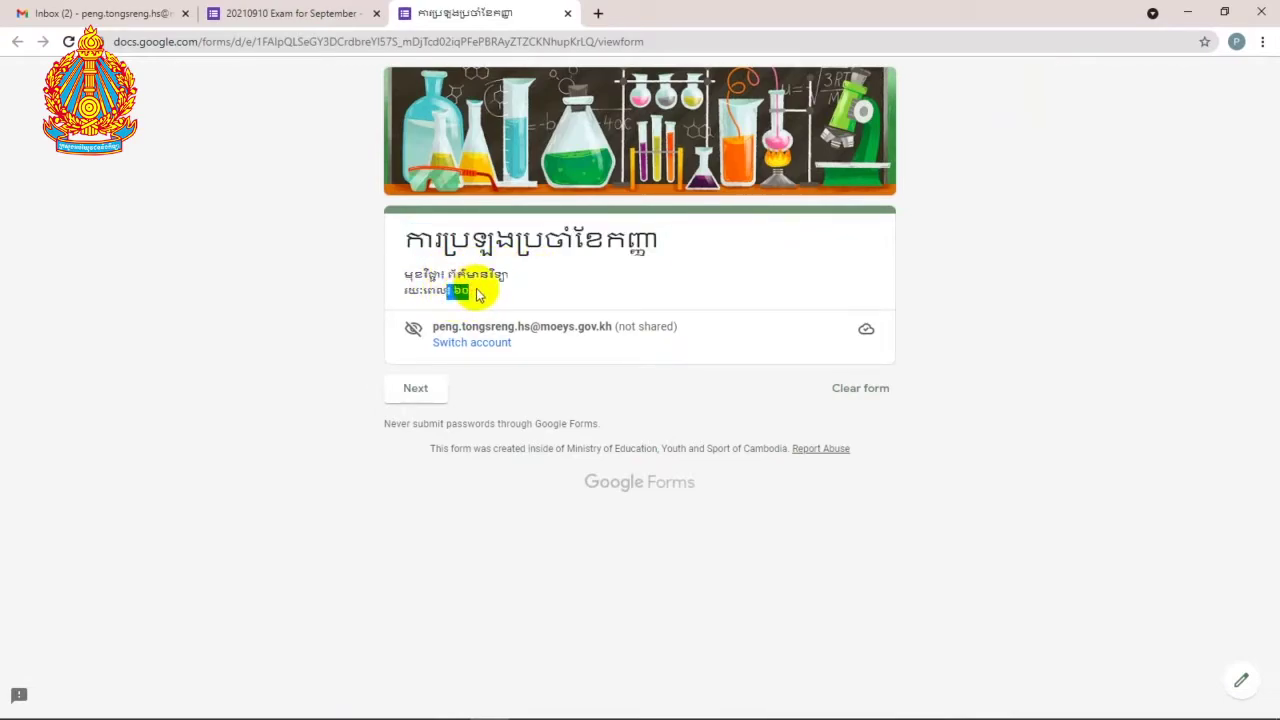
pyautogui.click(430, 396)
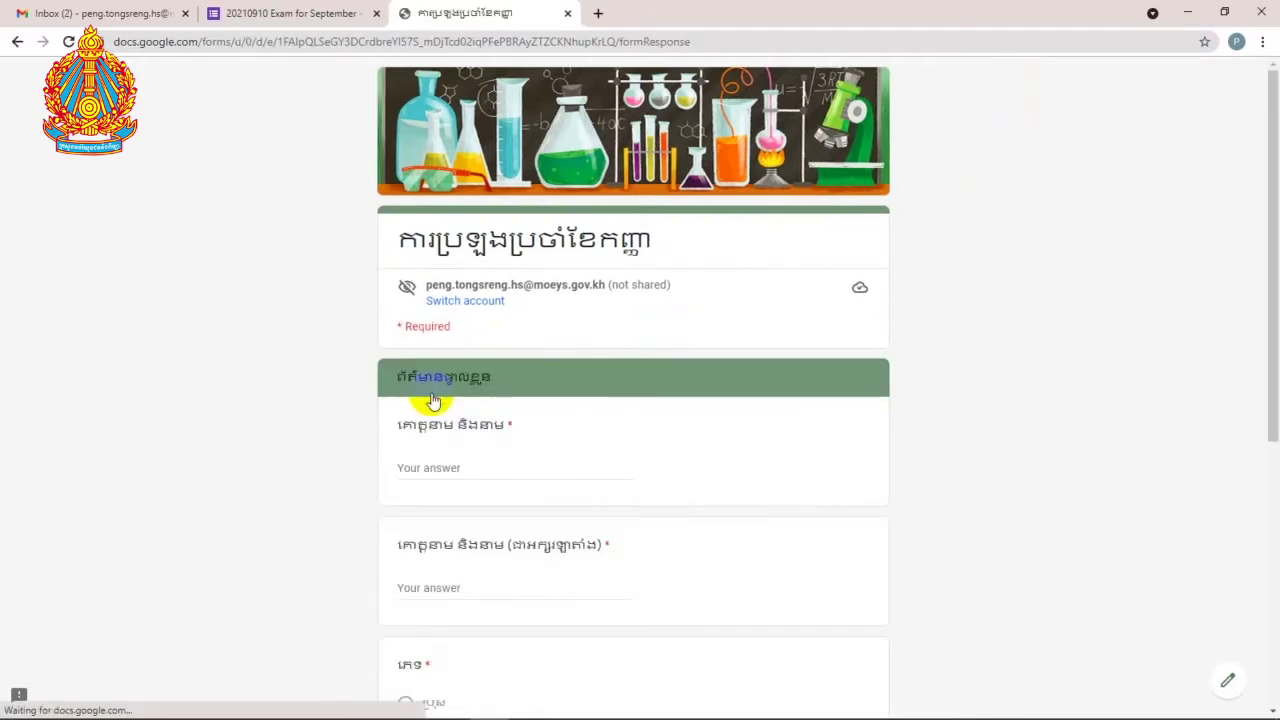
pyautogui.click(514, 423)
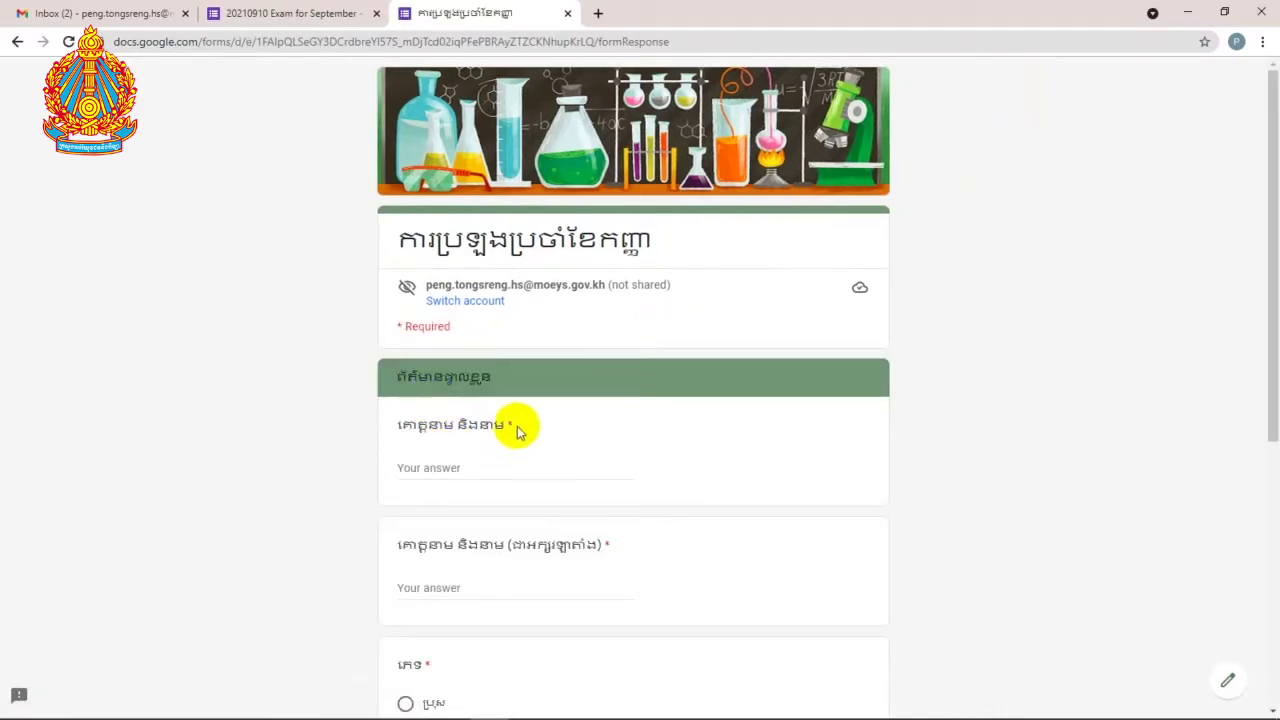
pyautogui.scroll(-2, 447, 470)
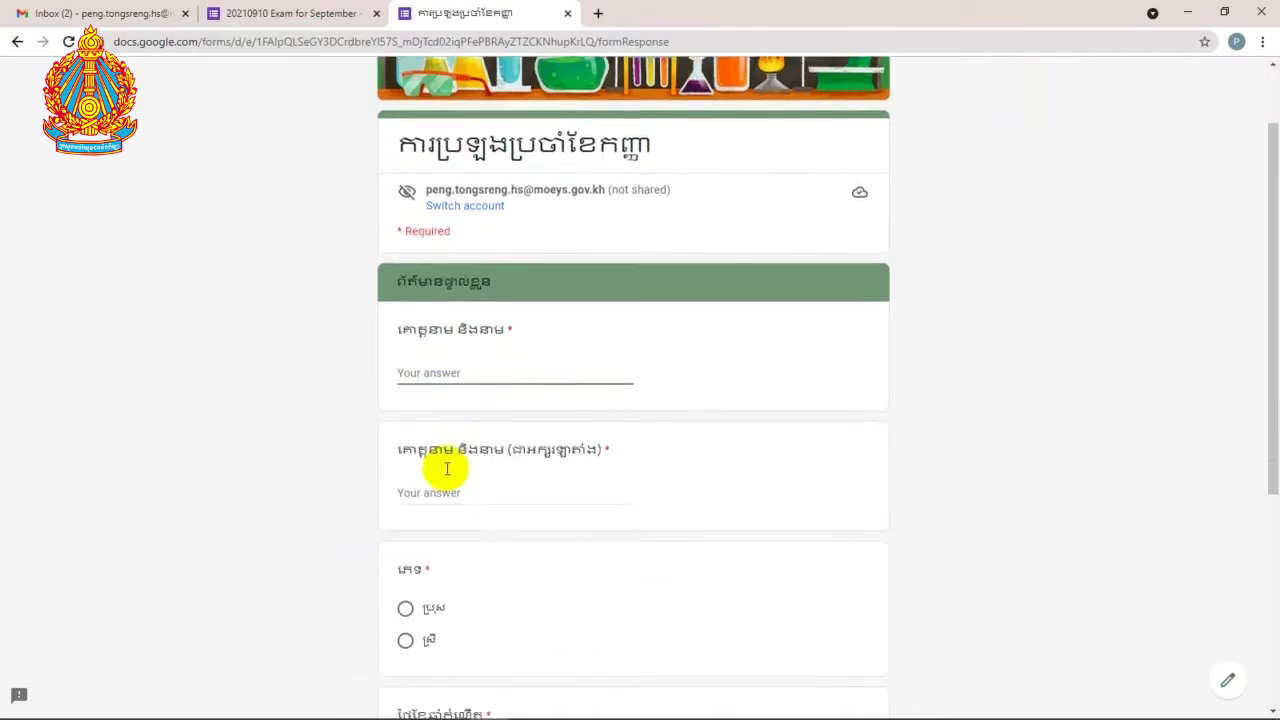
# Step: Test the required name field, showing its error and typing a Khmer letter
pyautogui.click(508, 265)
pyautogui.doubleClick(508, 265)
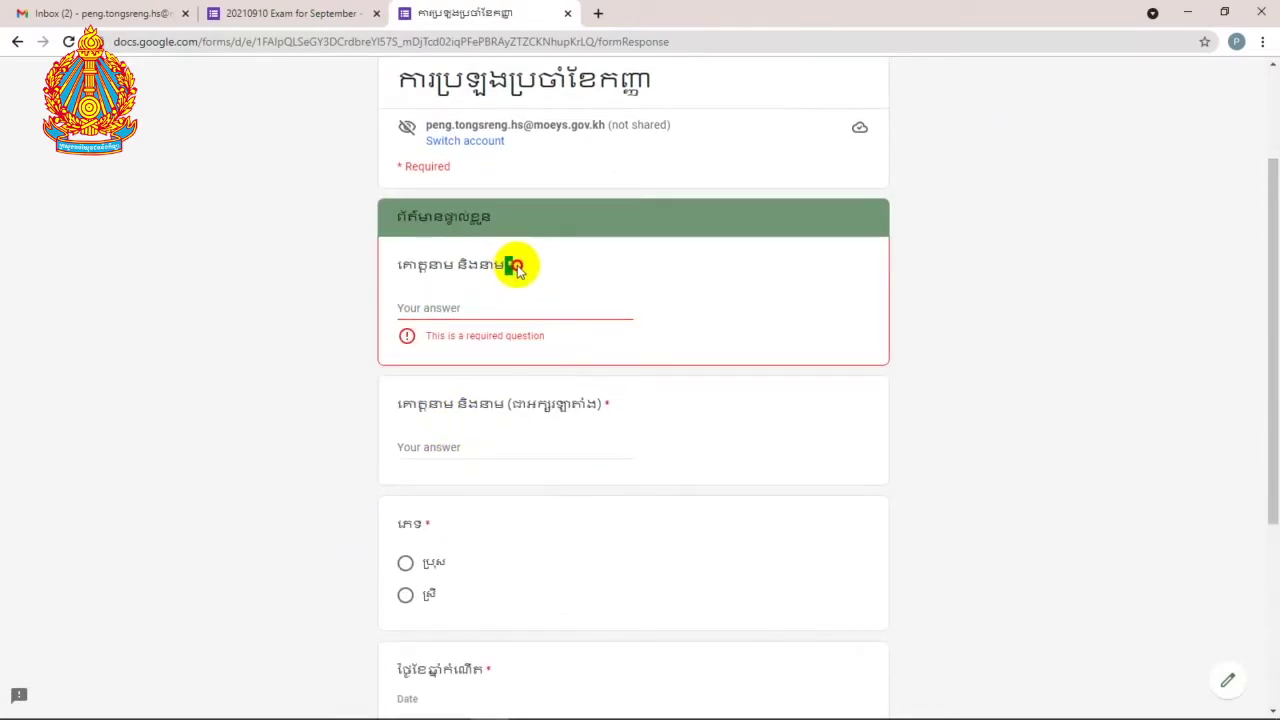
pyautogui.click(436, 303)
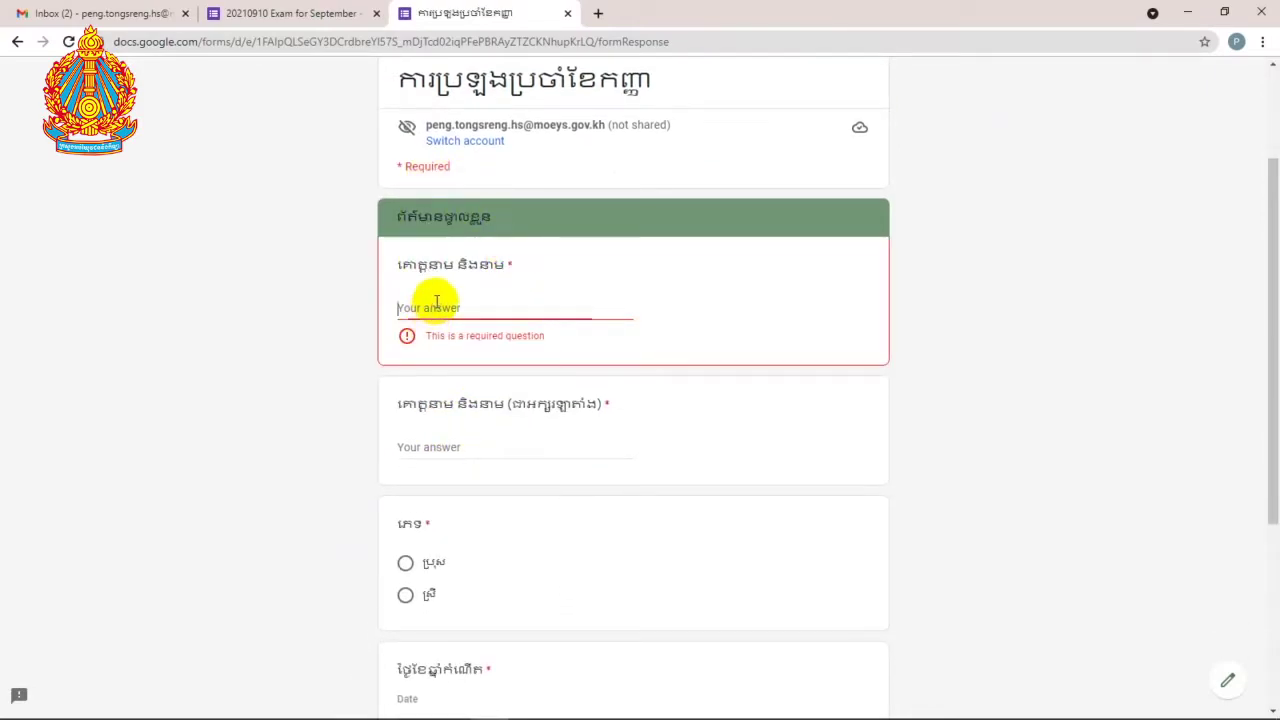
pyautogui.click(430, 447)
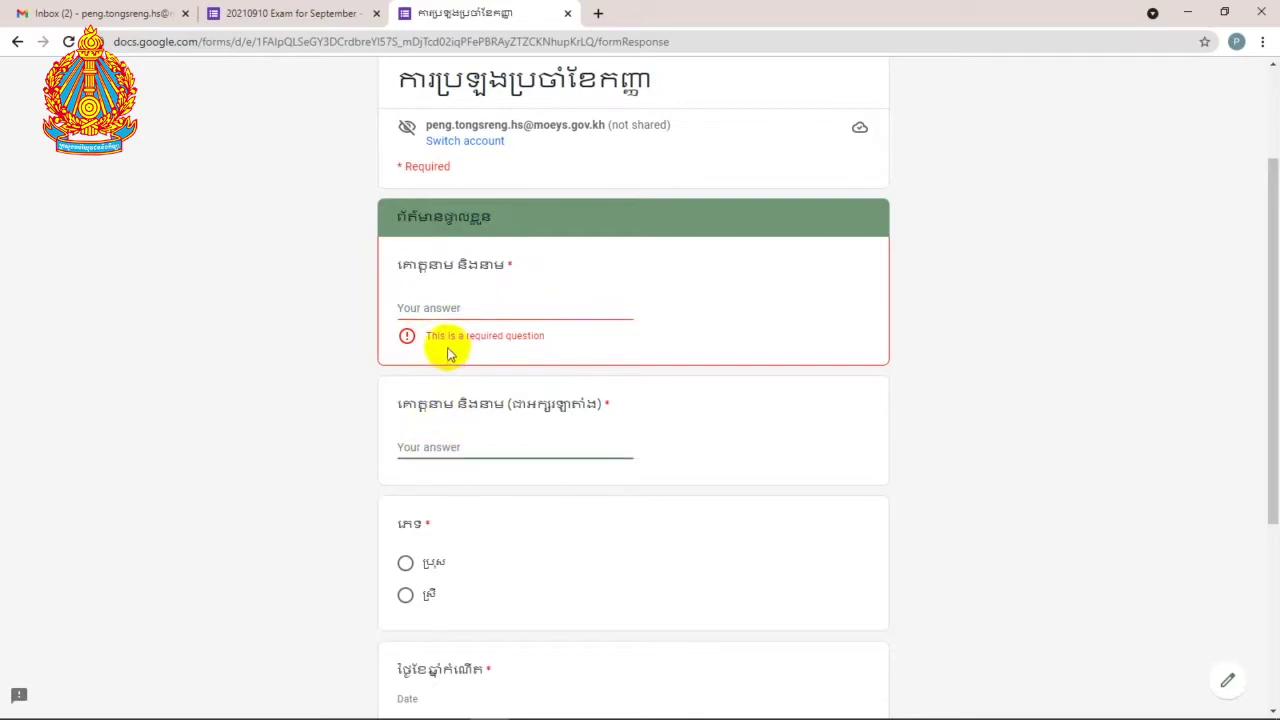
pyautogui.moveTo(435, 336); pyautogui.dragTo(528, 334)
pyautogui.click(523, 334)
pyautogui.click(481, 308)
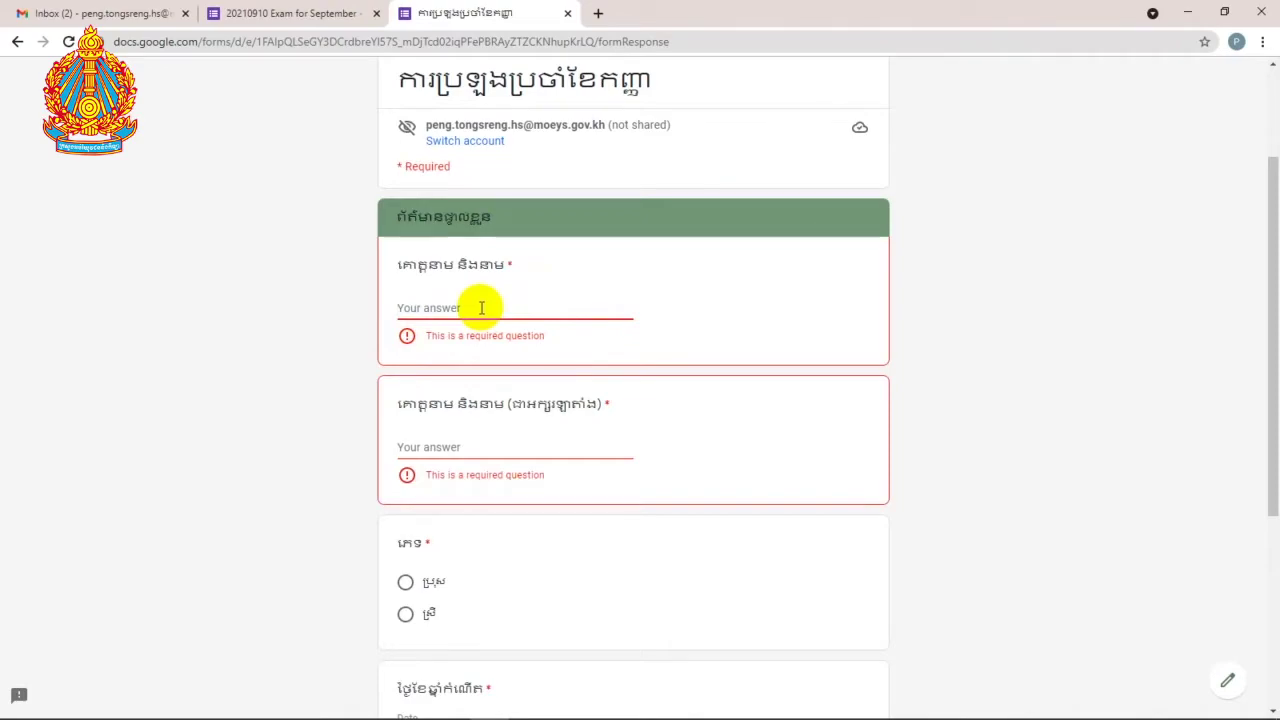
pyautogui.write('b')
pyautogui.press('BackSpace')
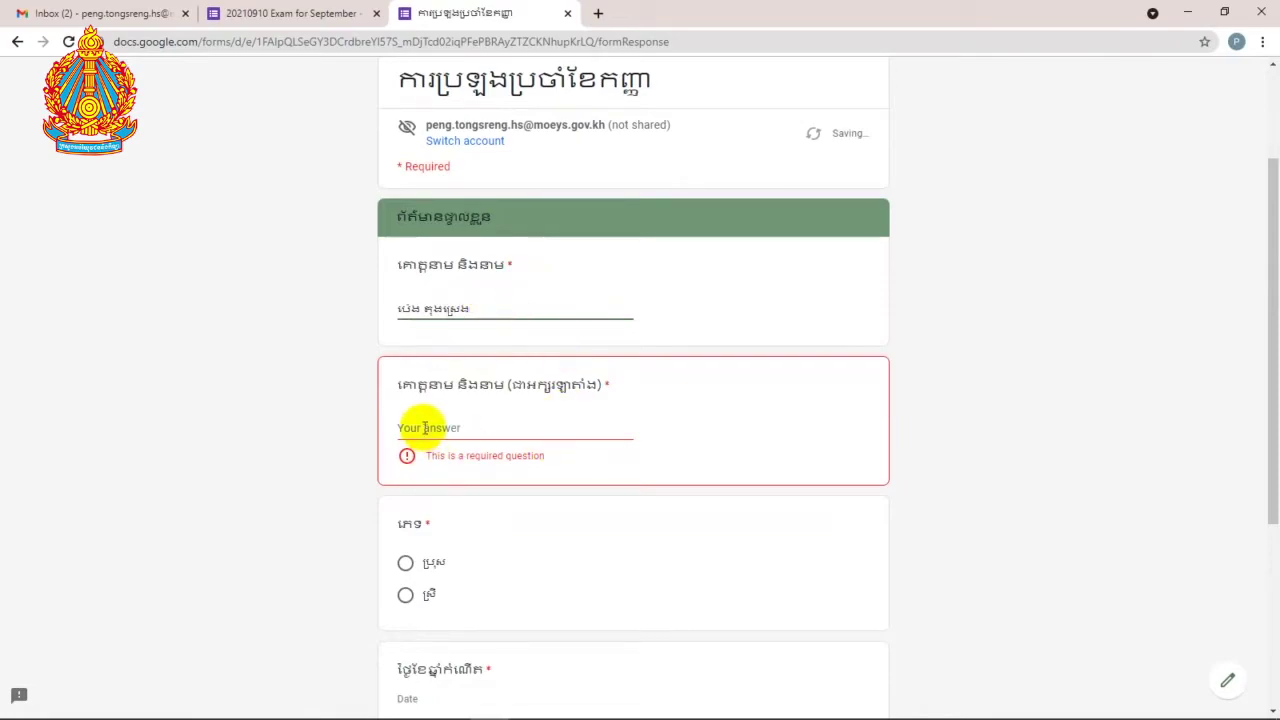
# Step: Try continuing to the next page, which is blocked by the unanswered required name
pyautogui.click(430, 420)
pyautogui.scroll(-3, 436, 412)
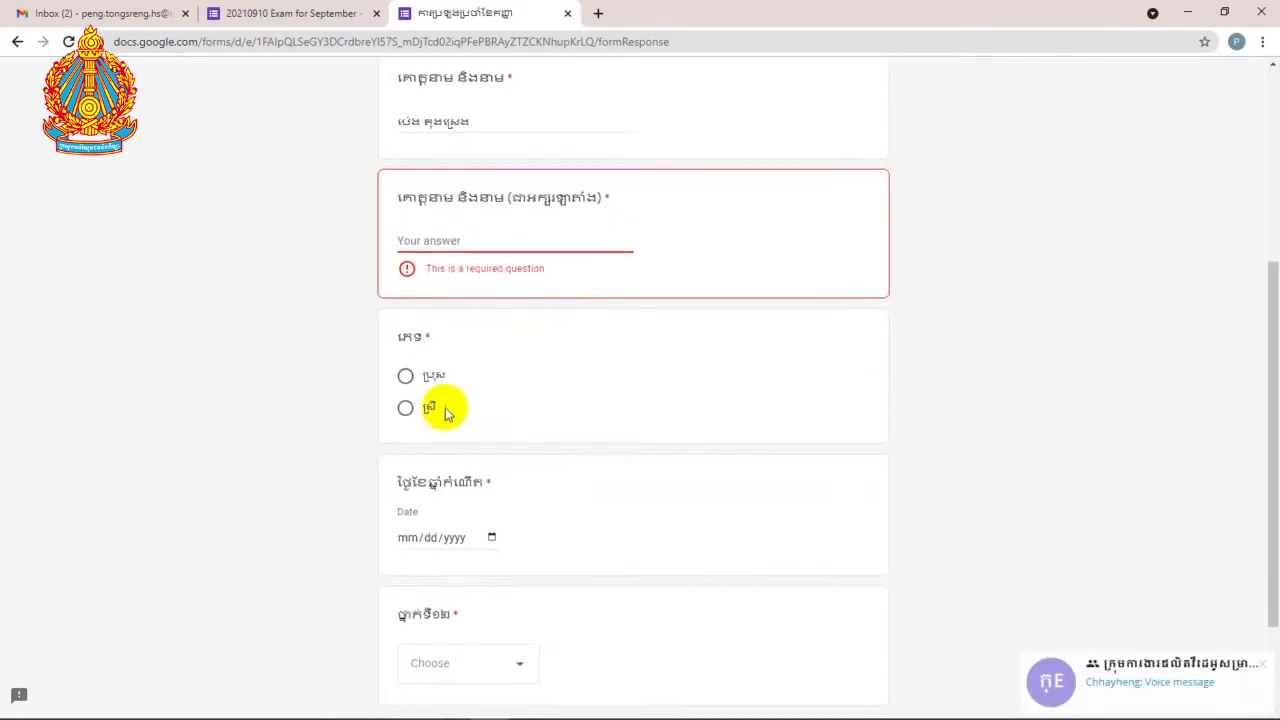
pyautogui.click(487, 592)
pyautogui.click(489, 592)
pyautogui.click(487, 592)
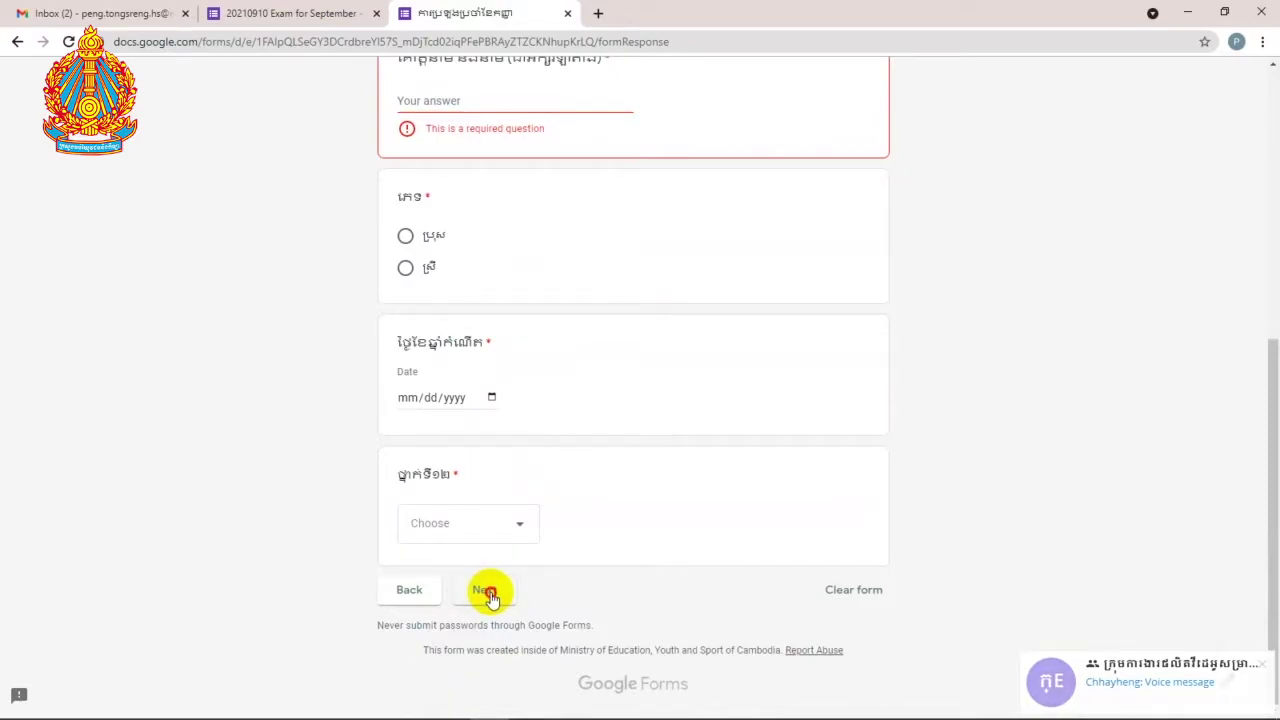
pyautogui.scroll(1, 491, 551)
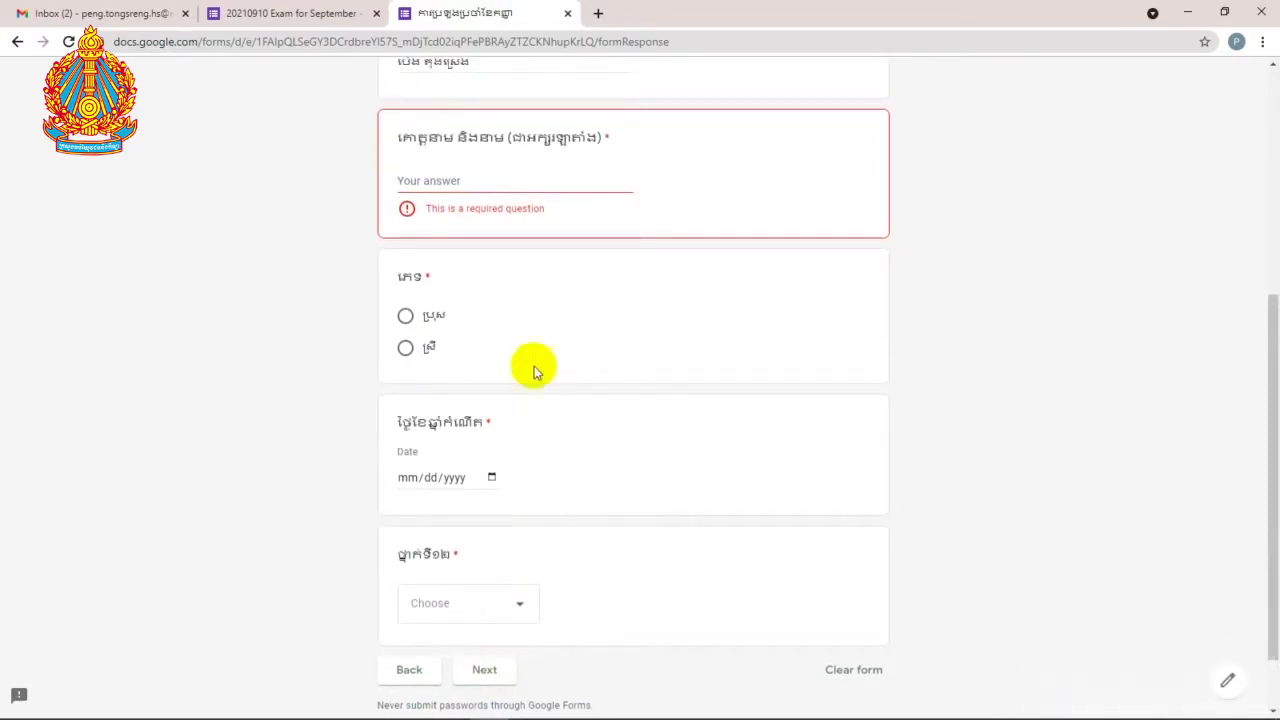
# Step: Enter the student's name, pick the first gender option and set birth date 01/31/1983
pyautogui.click(500, 173)
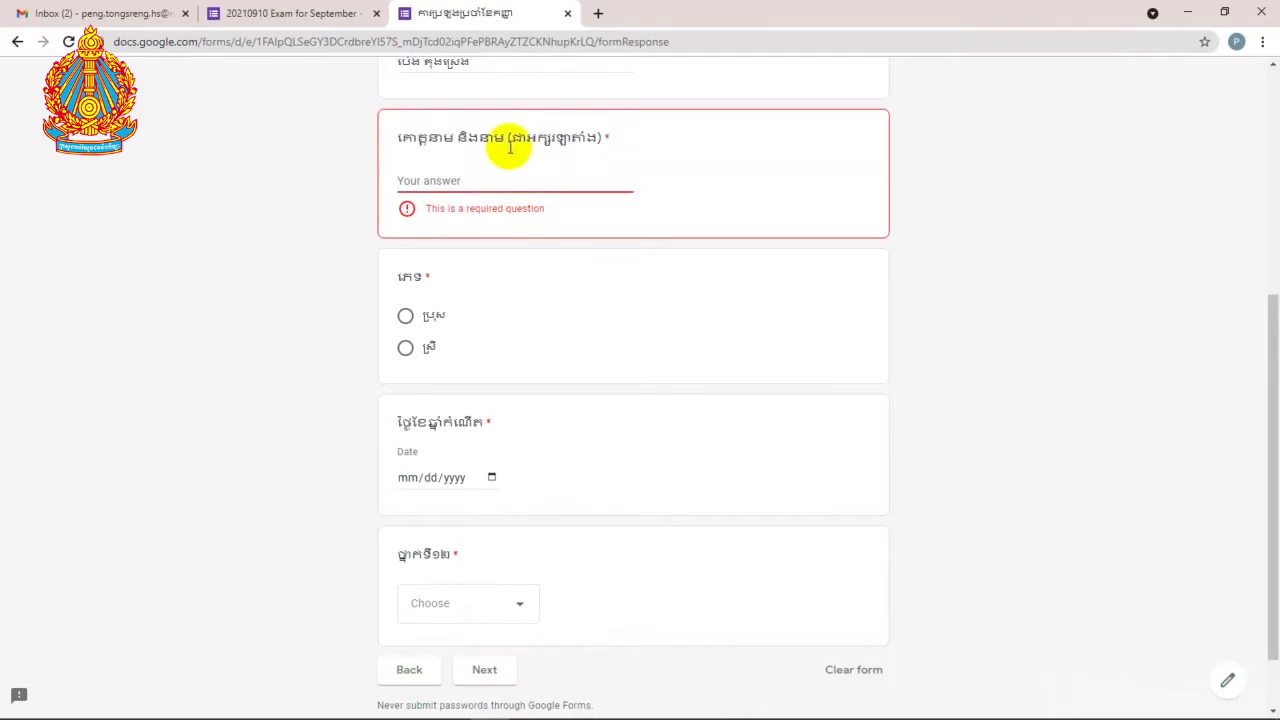
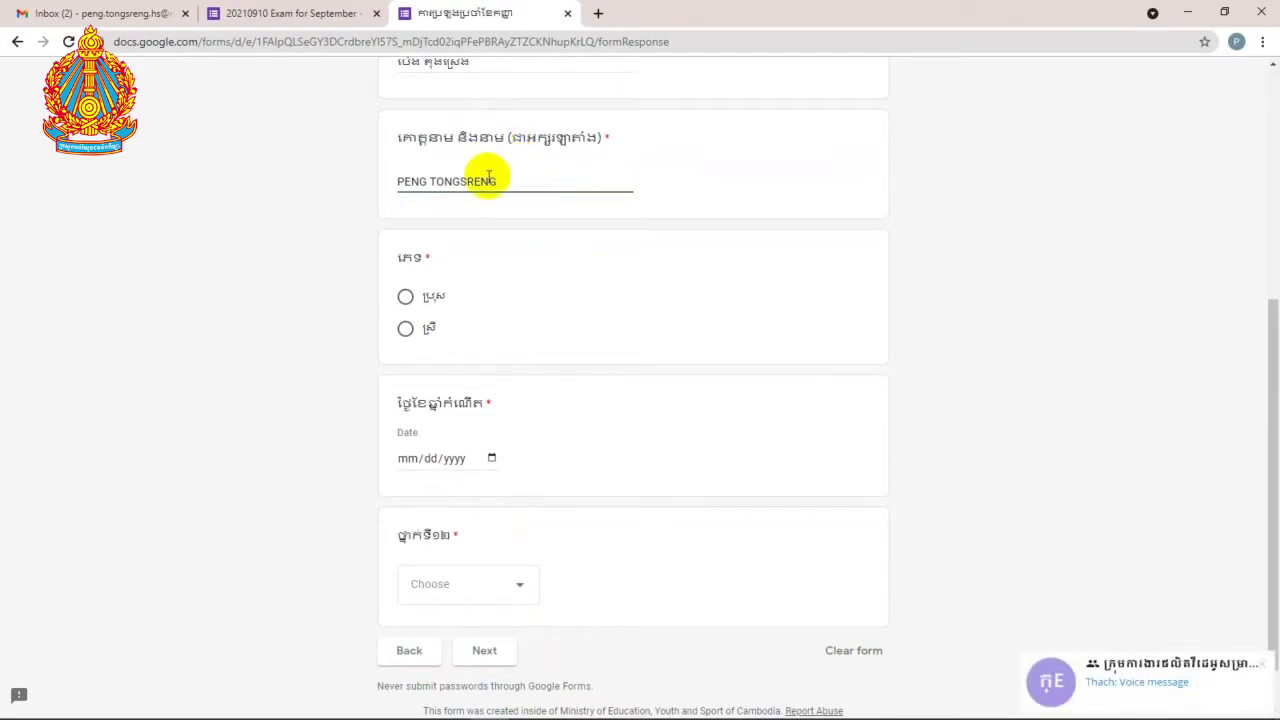
pyautogui.click(405, 297)
pyautogui.click(408, 458)
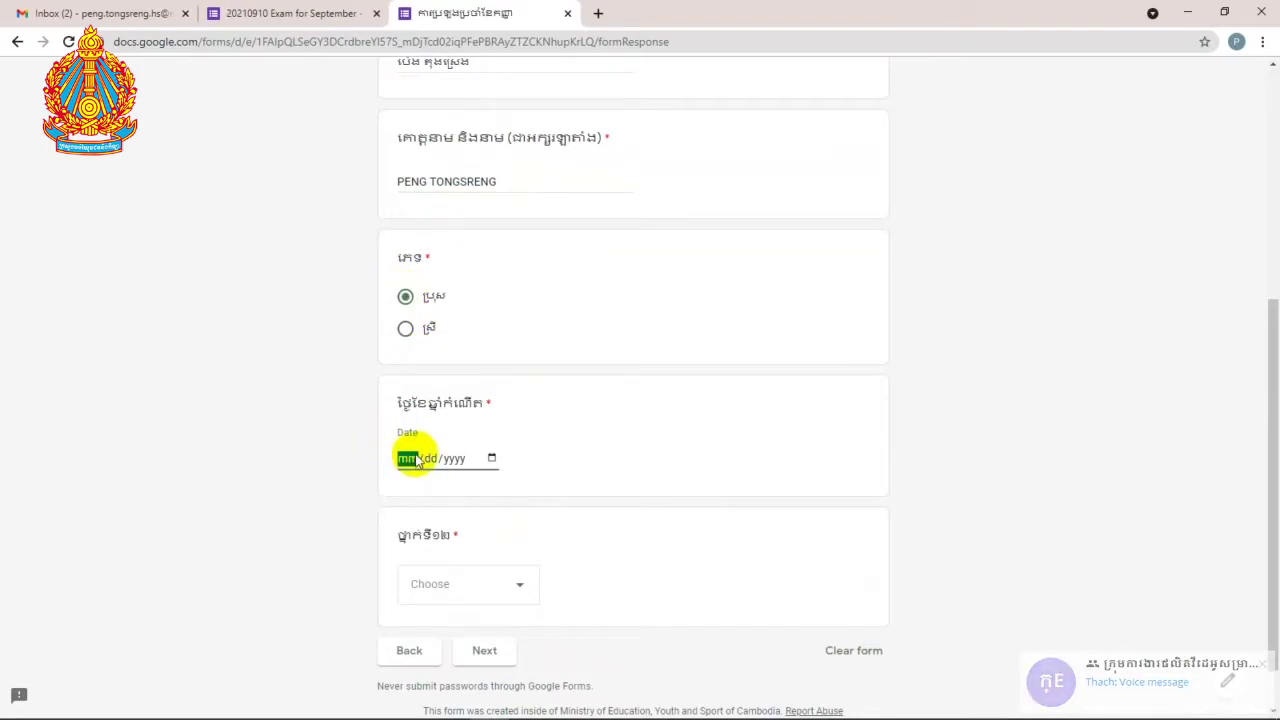
pyautogui.scroll(-1, 415, 460)
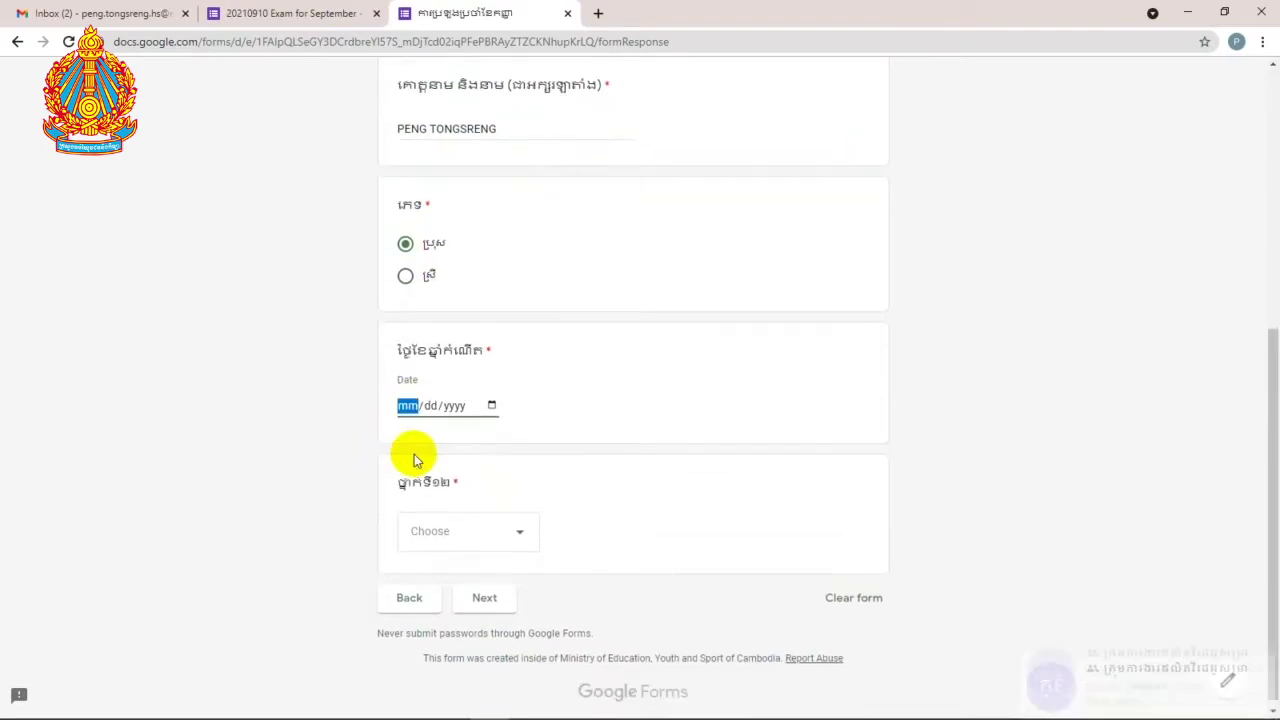
pyautogui.click(422, 398)
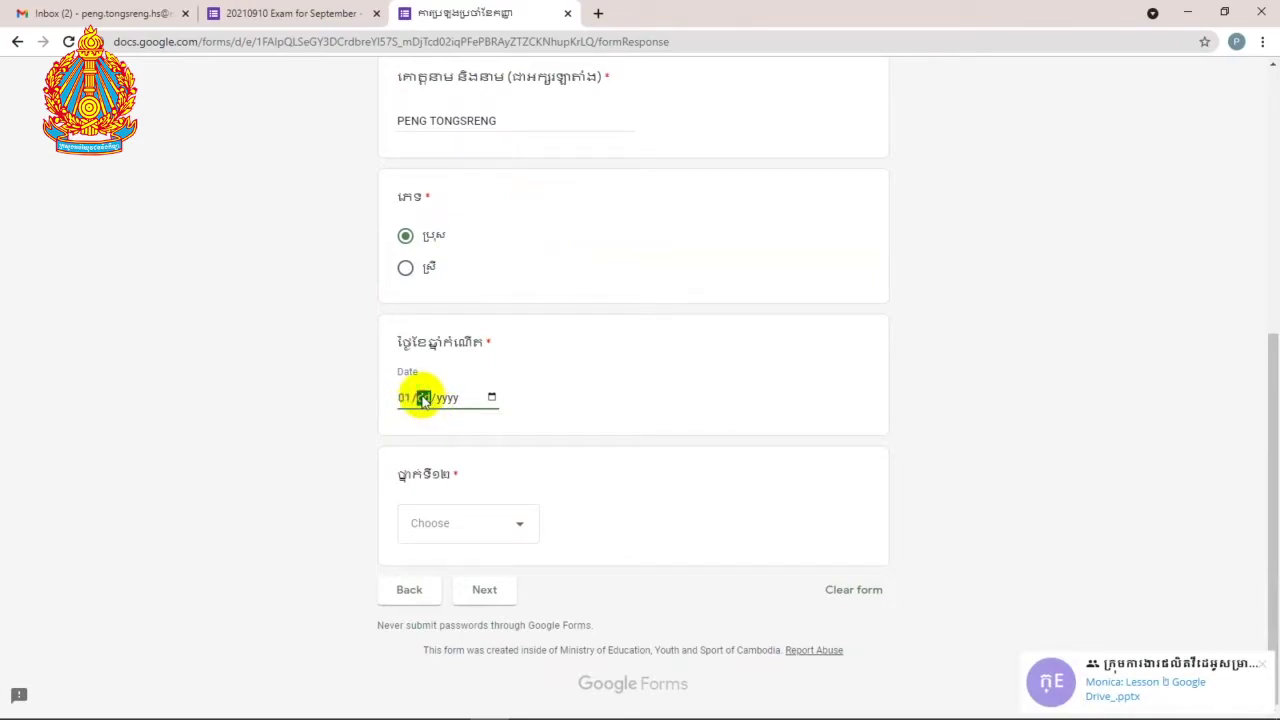
pyautogui.write('31/')
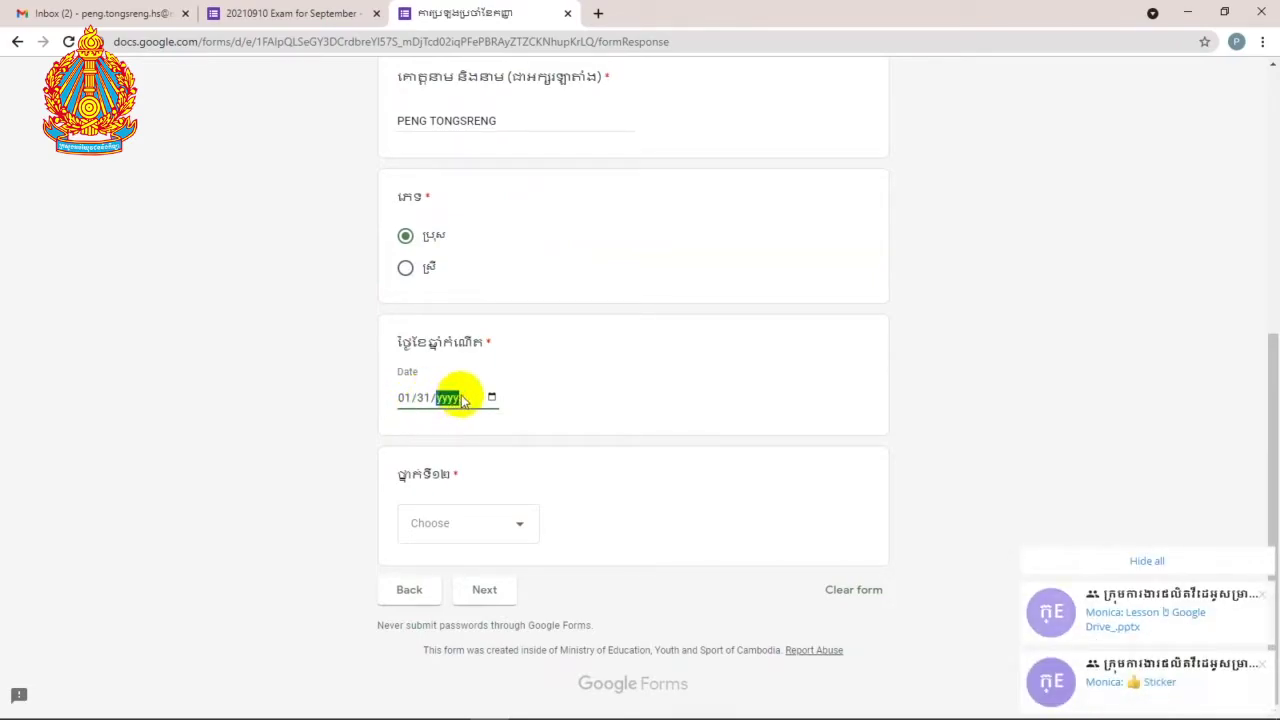
pyautogui.write('2040')
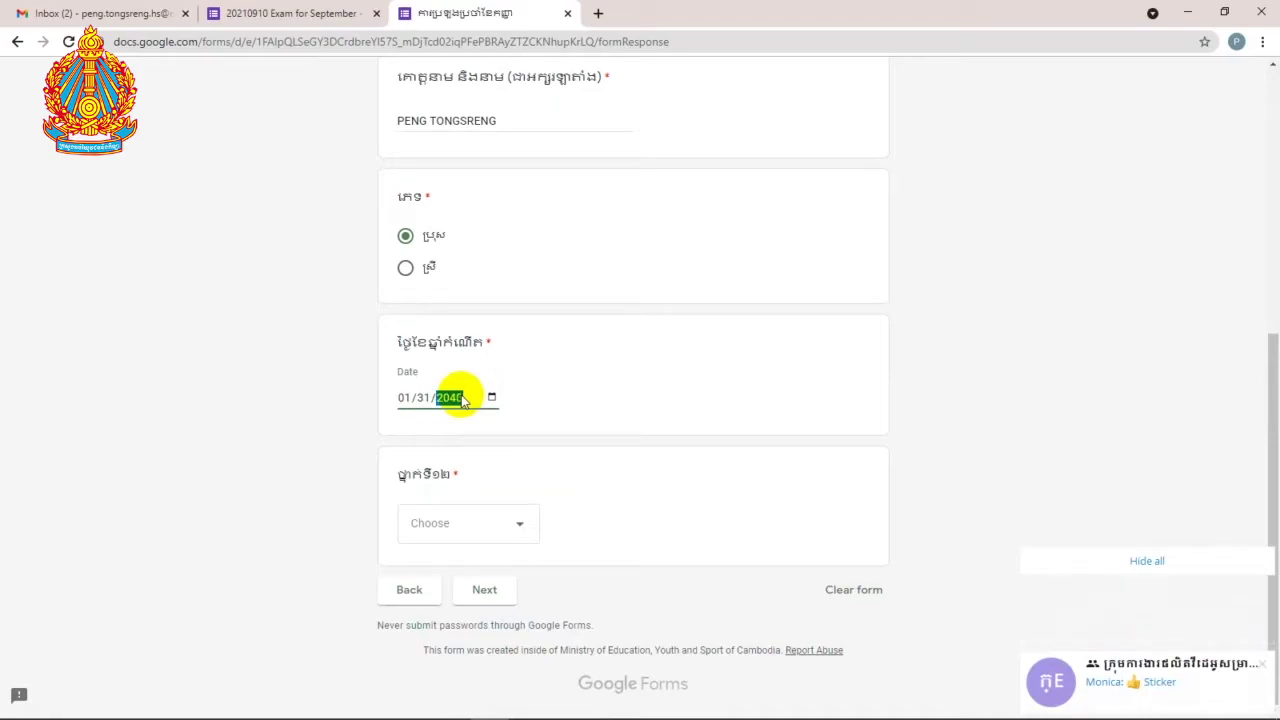
pyautogui.write('2011')
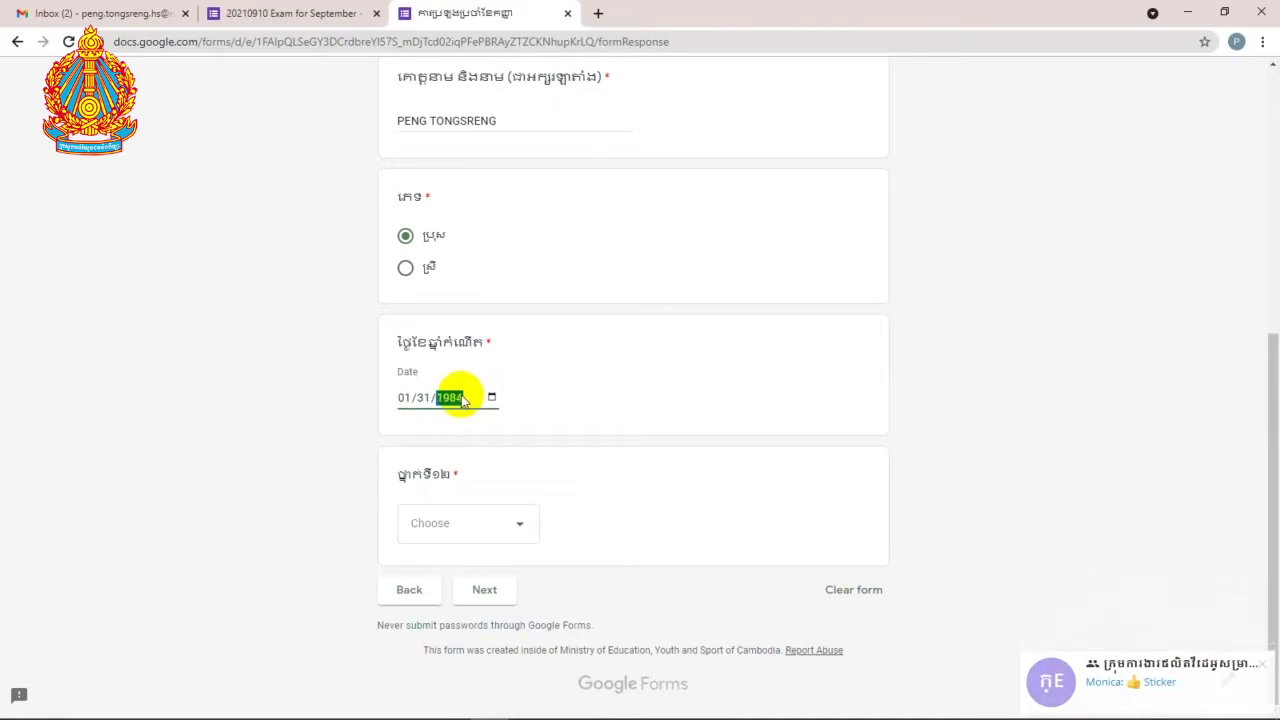
pyautogui.press('Down')
# Step: Set the grade answer to C after trying E, then continue to the final section
pyautogui.click(500, 536)
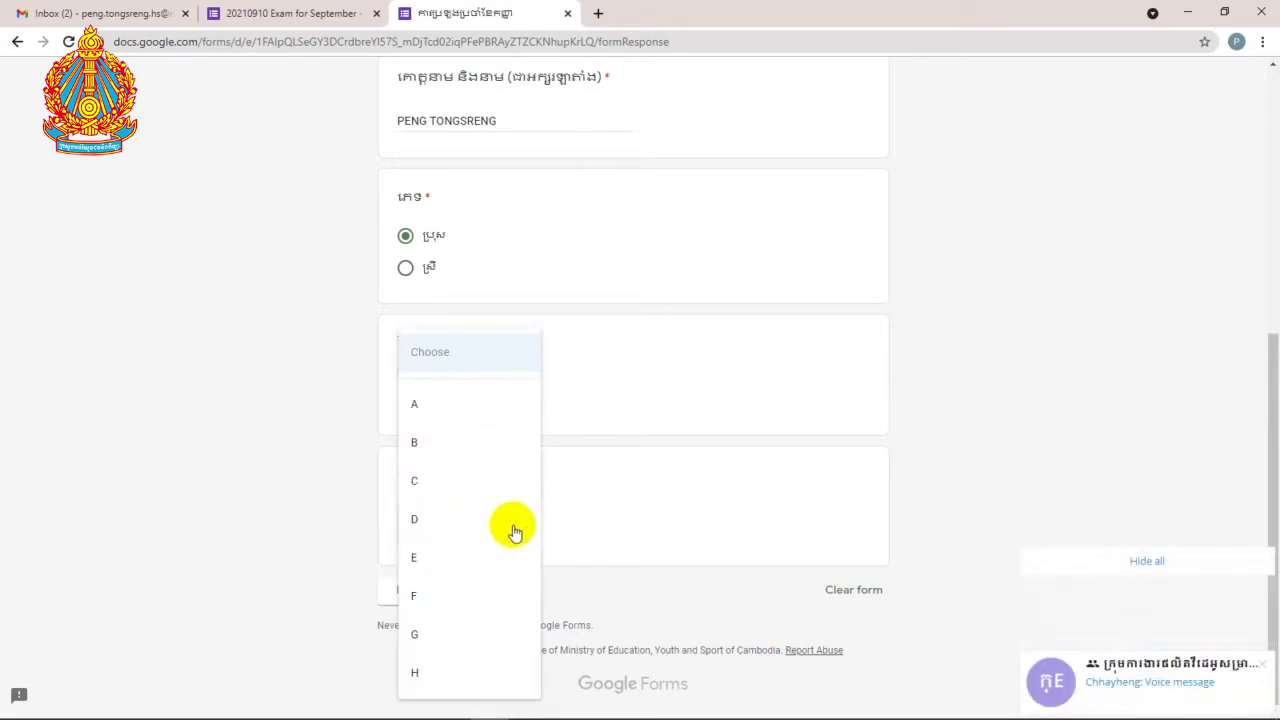
pyautogui.click(457, 563)
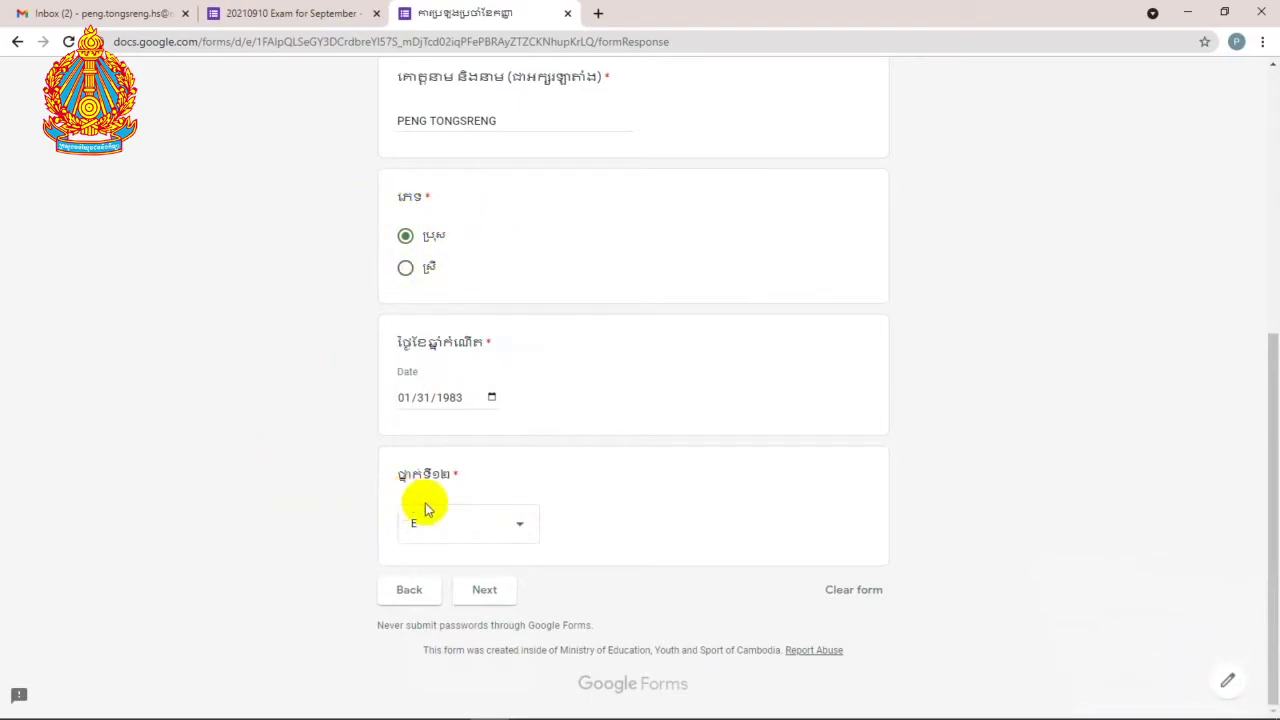
pyautogui.click(505, 530)
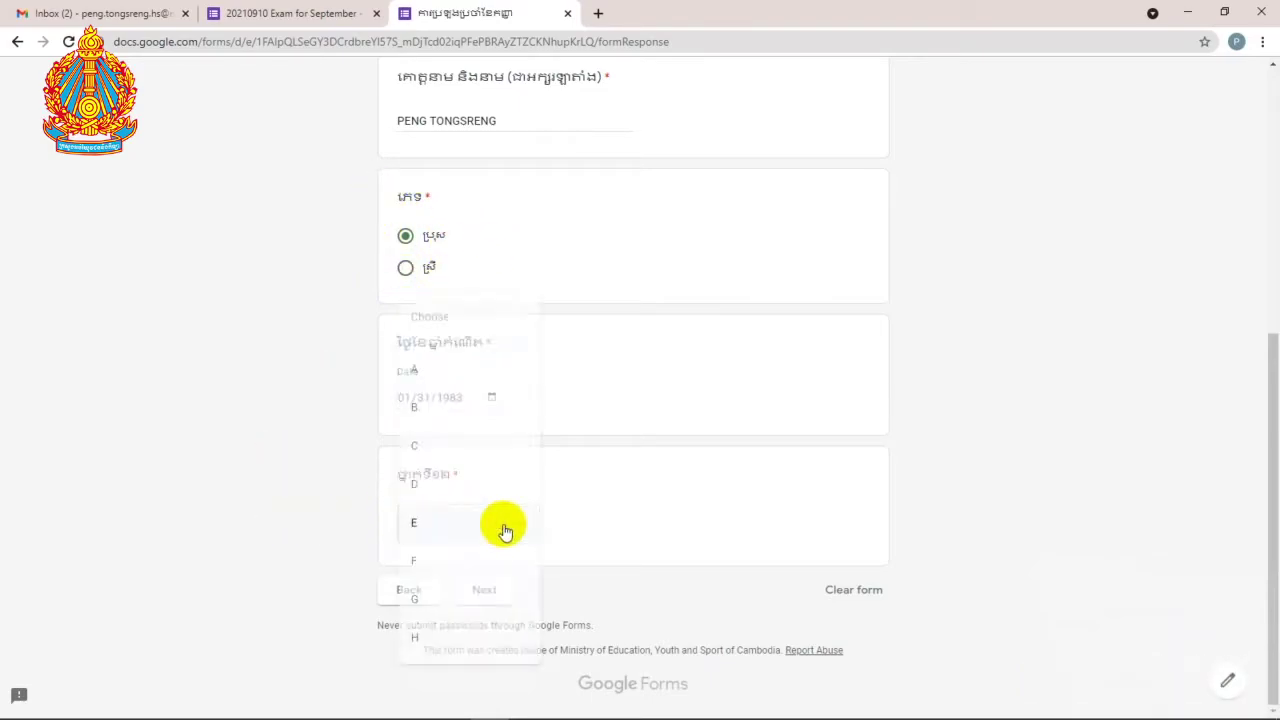
pyautogui.click(443, 458)
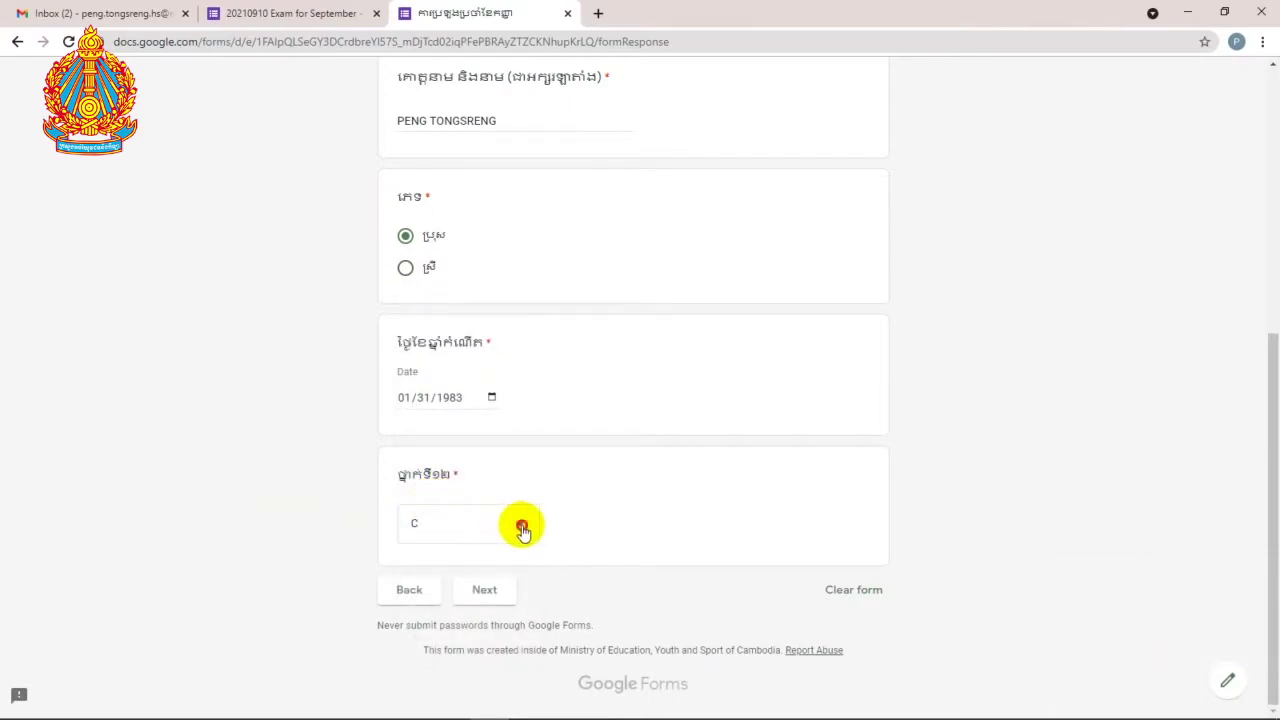
pyautogui.click(517, 525)
pyautogui.click(468, 372)
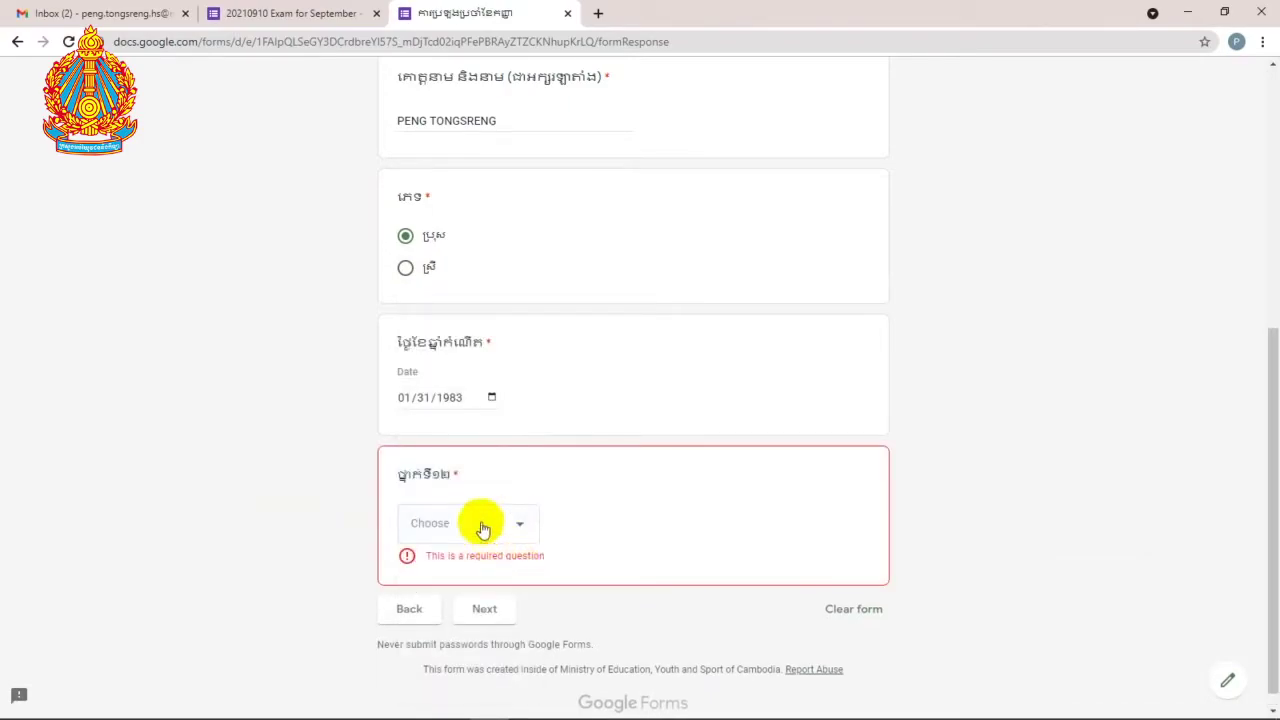
pyautogui.click(519, 532)
pyautogui.click(468, 497)
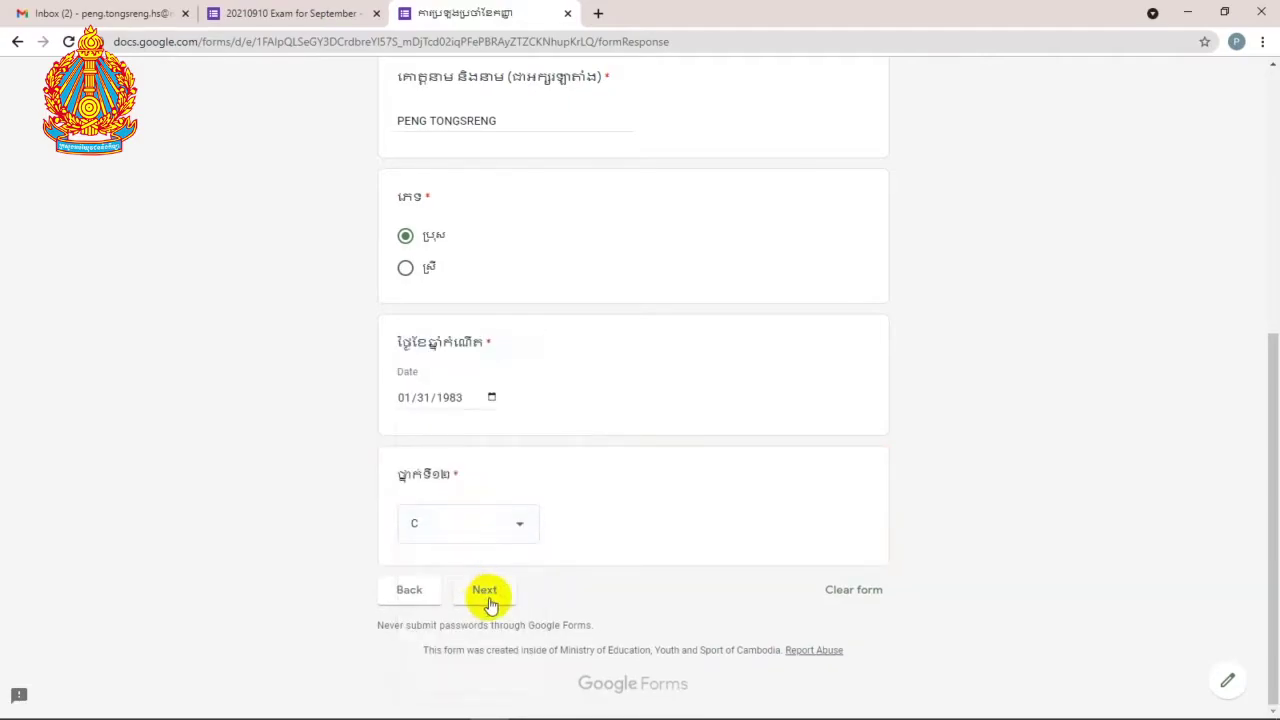
pyautogui.scroll(4, 586, 511)
pyautogui.scroll(-3, 586, 509)
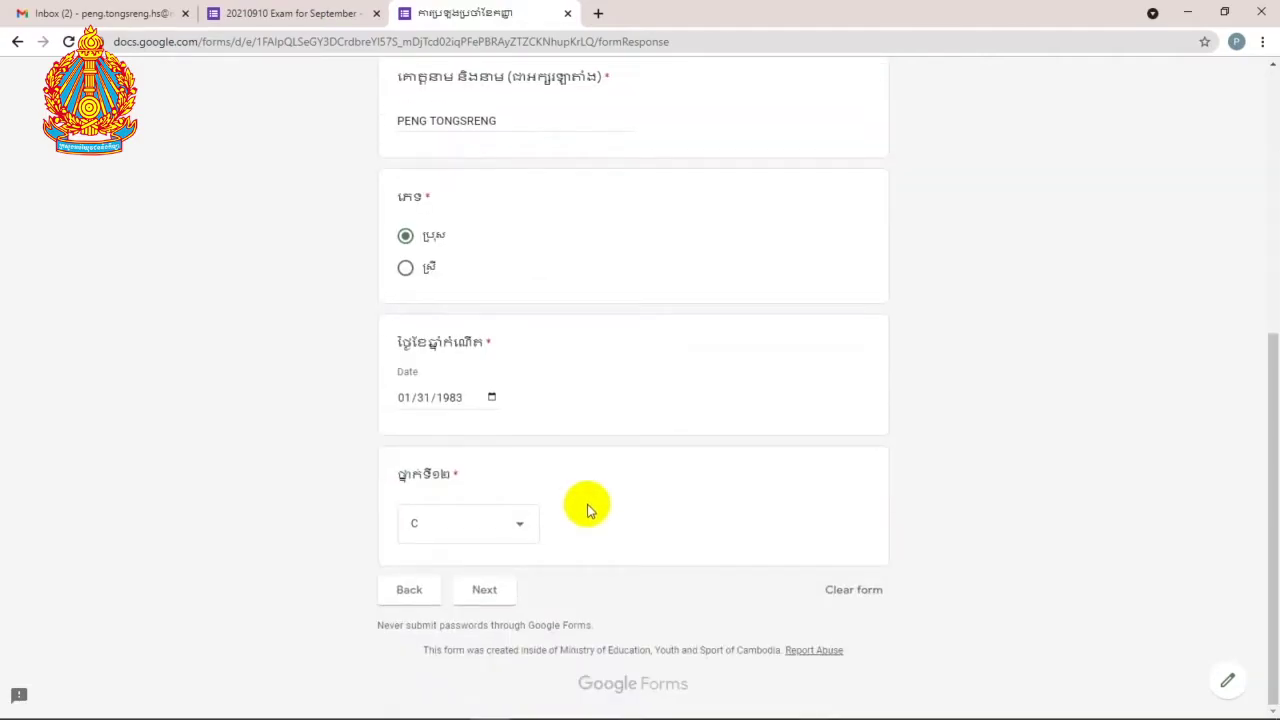
pyautogui.click(496, 594)
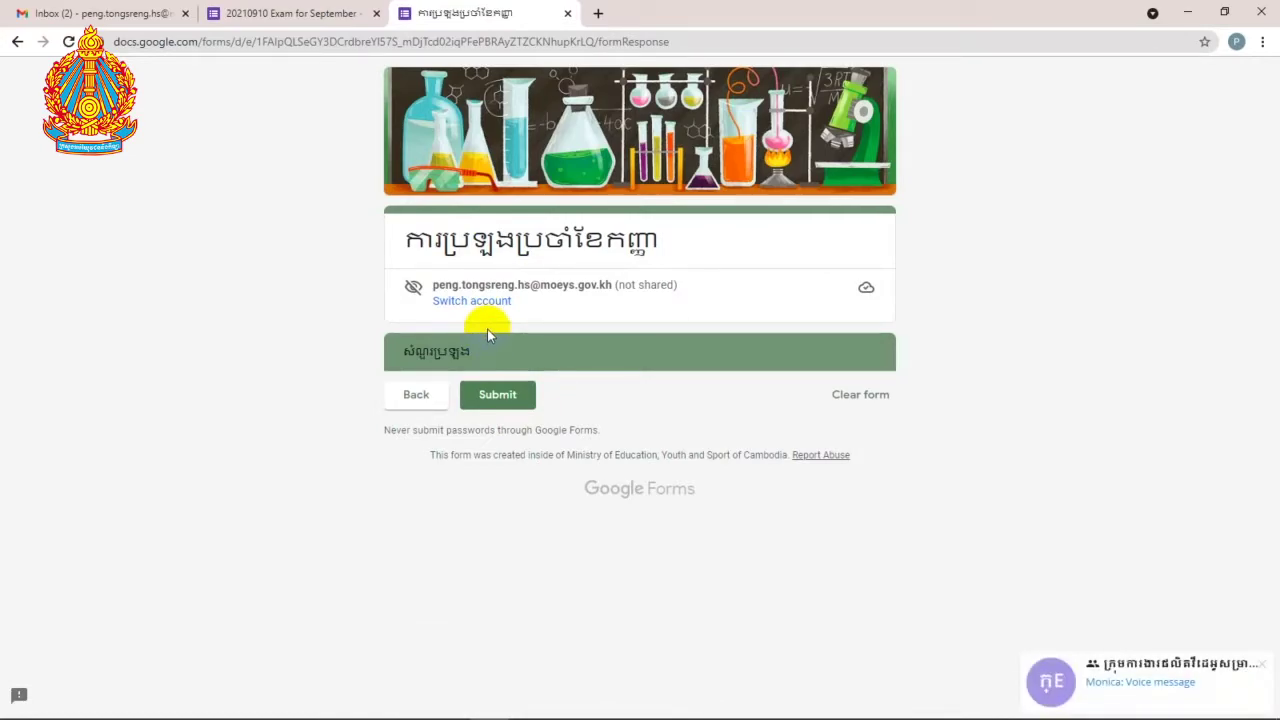
# Step: Close the preview, return to the Forms home page and start a new blank form
pyautogui.click(566, 14)
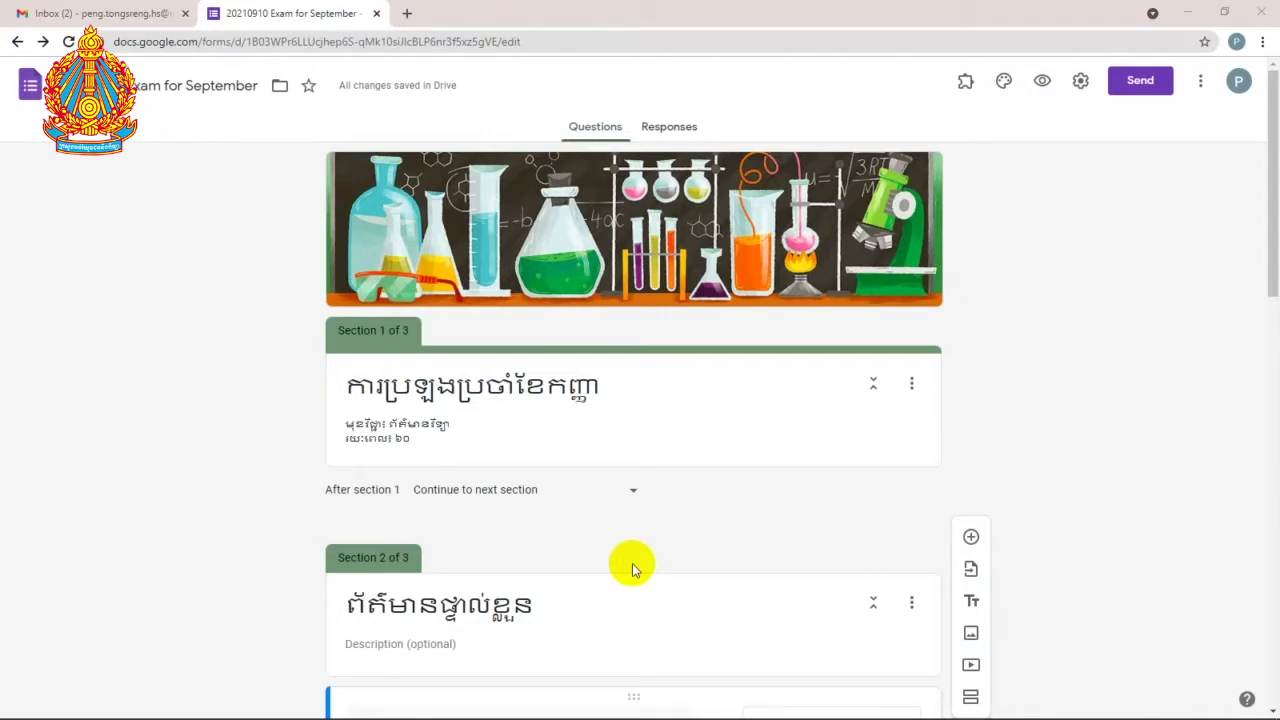
pyautogui.scroll(-5, 633, 563)
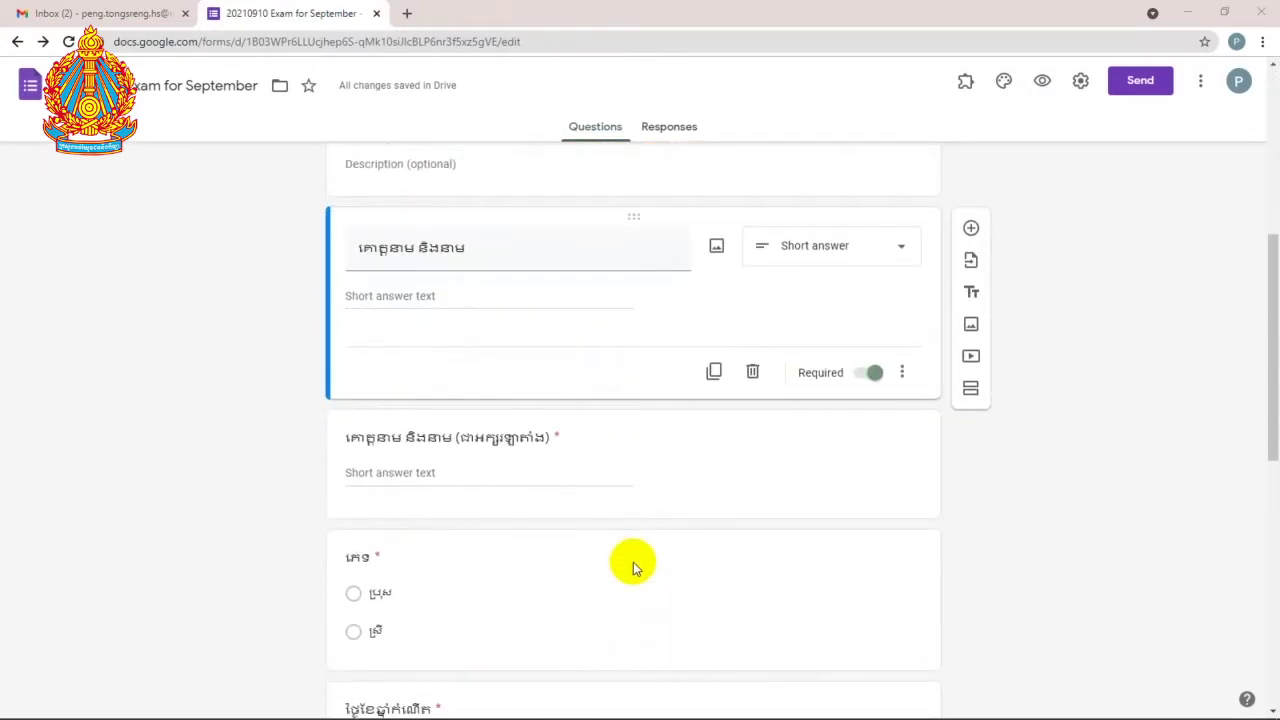
pyautogui.scroll(-3, 633, 563)
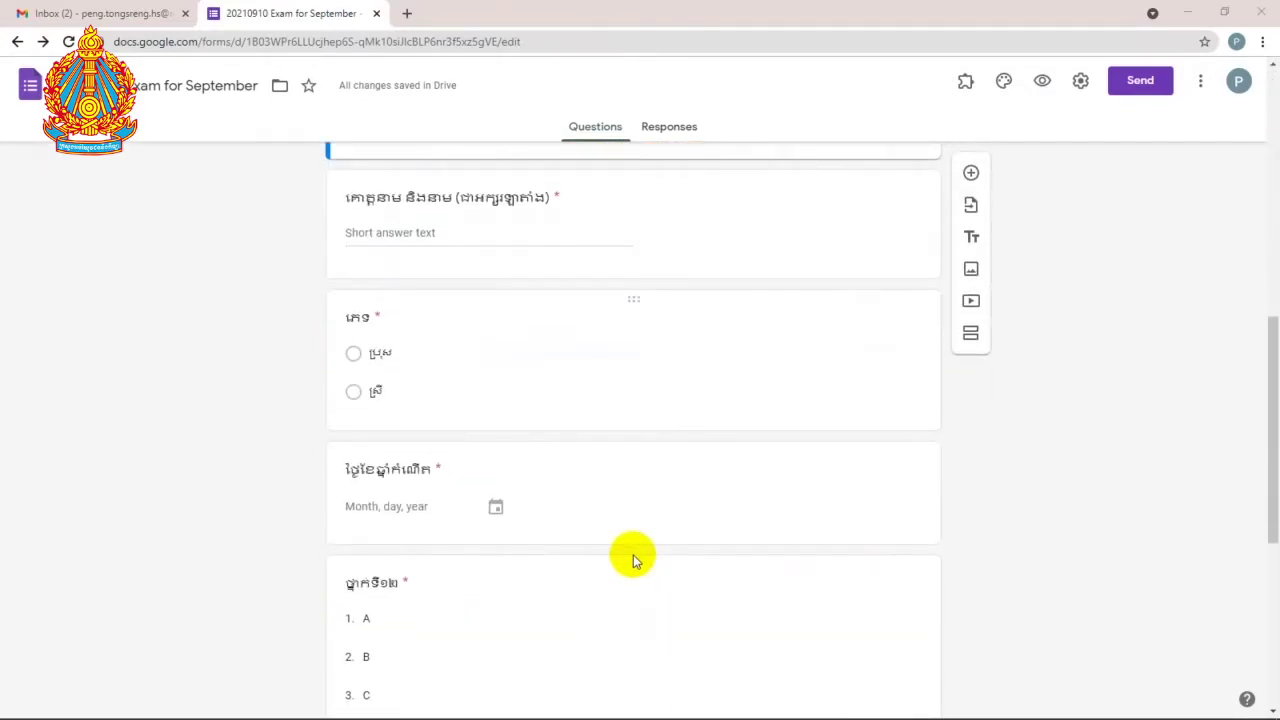
pyautogui.scroll(7, 633, 560)
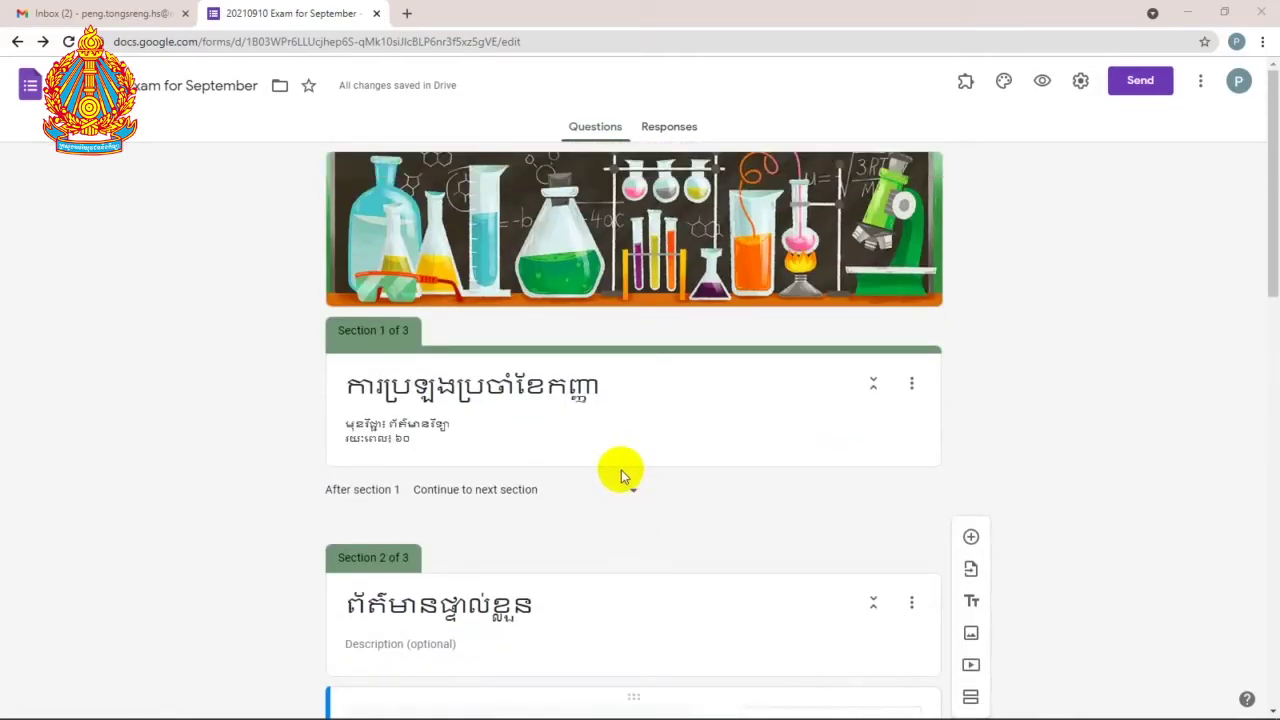
pyautogui.click(32, 90)
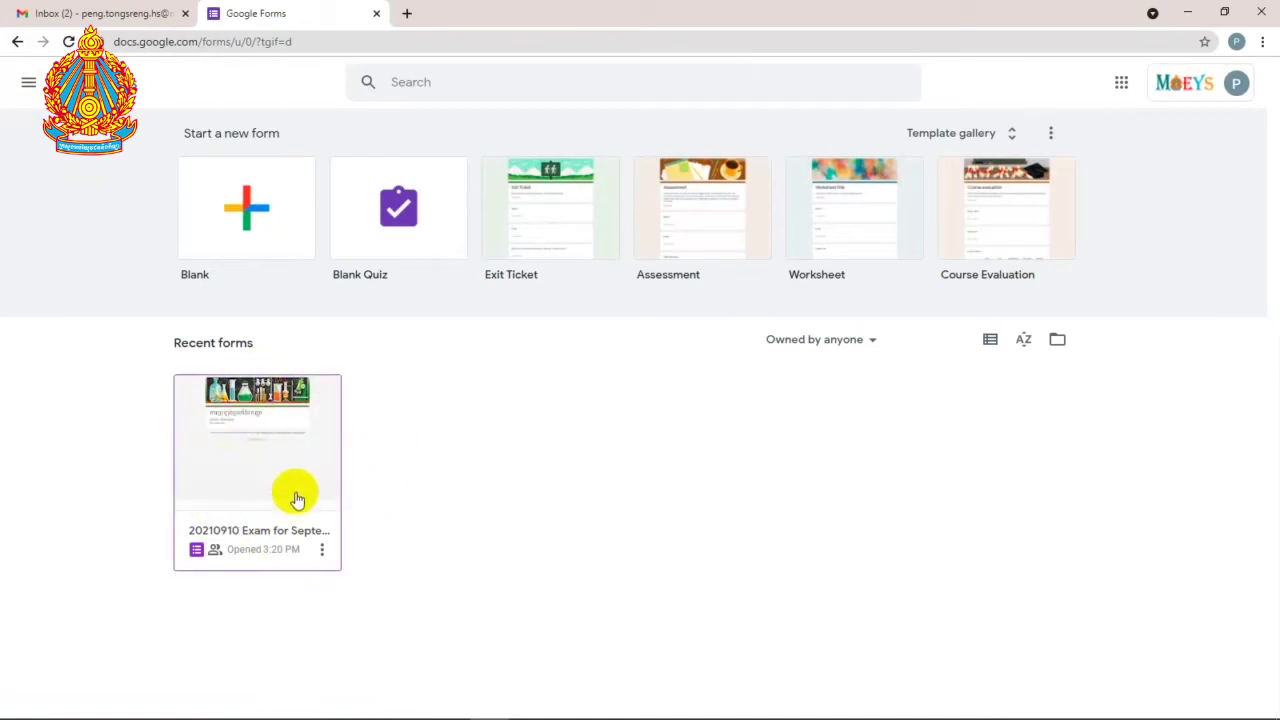
pyautogui.click(268, 222)
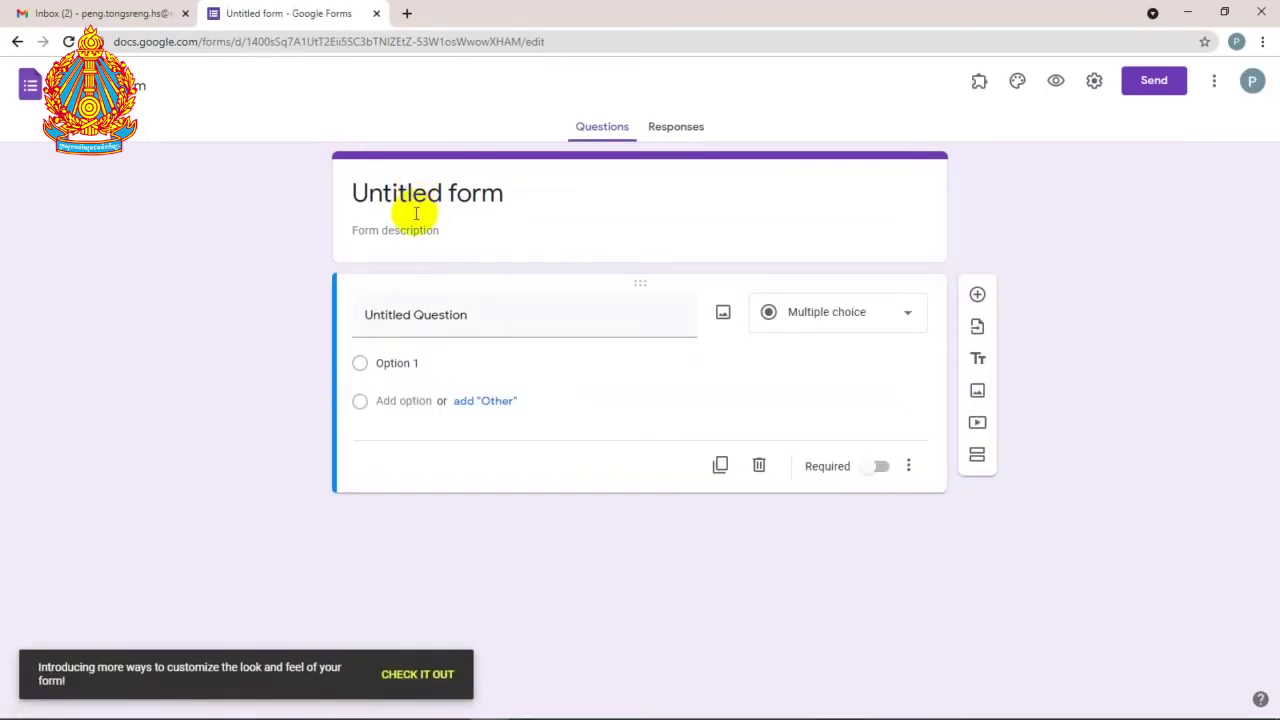
# Step: Rename the new 'Untitled form' to 'Survey Google Workspace'
pyautogui.click(140, 87)
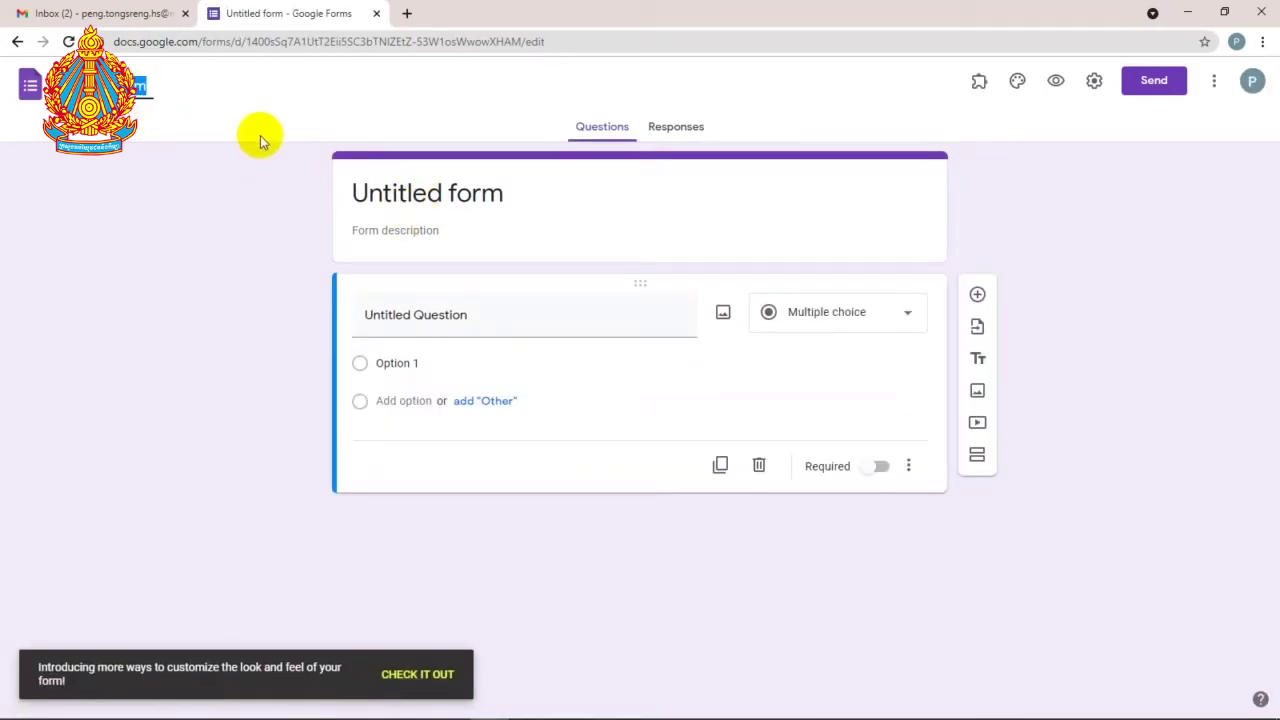
pyautogui.press('BackSpace')
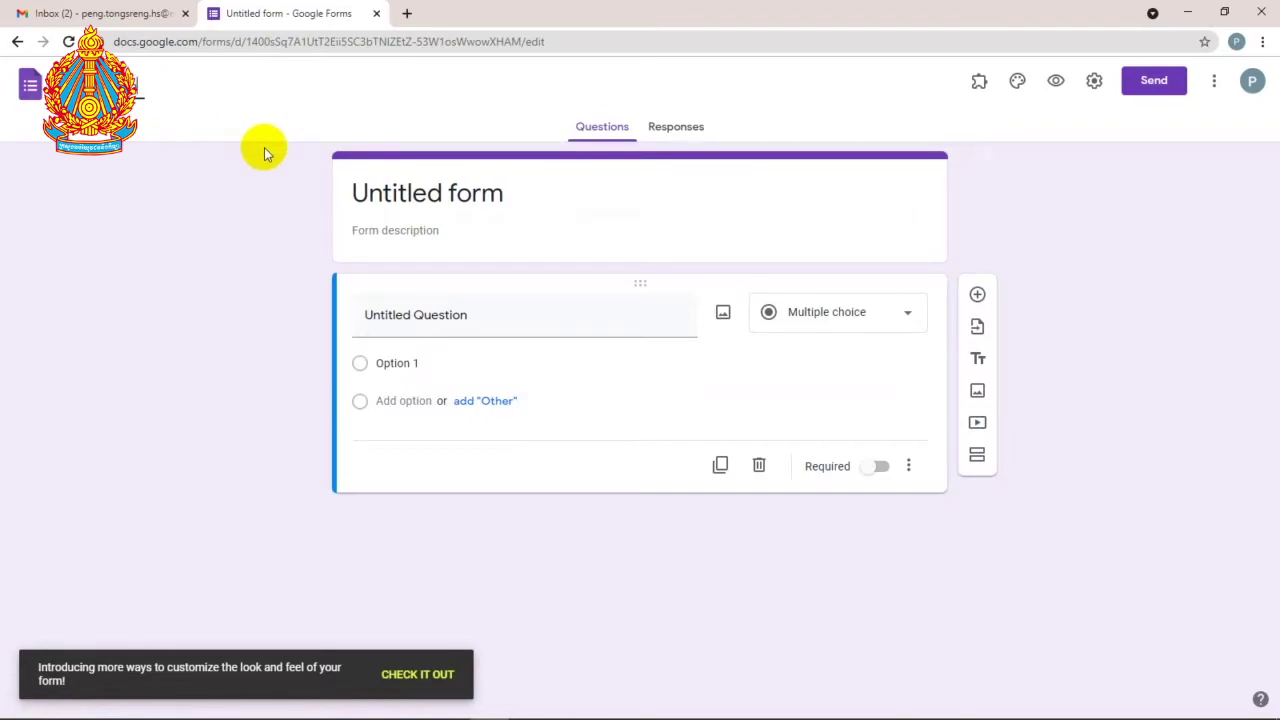
pyautogui.write('Survey Googl')
pyautogui.press('Return')
pyautogui.press('Return')
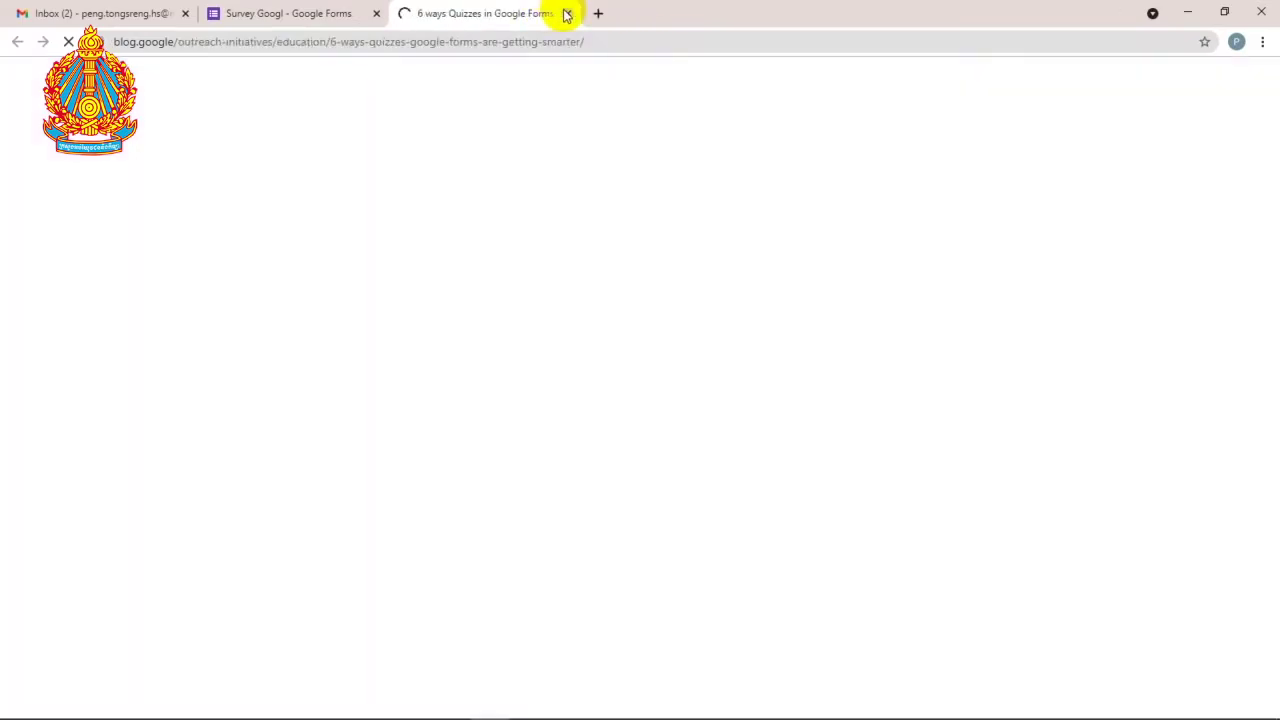
pyautogui.click(567, 13)
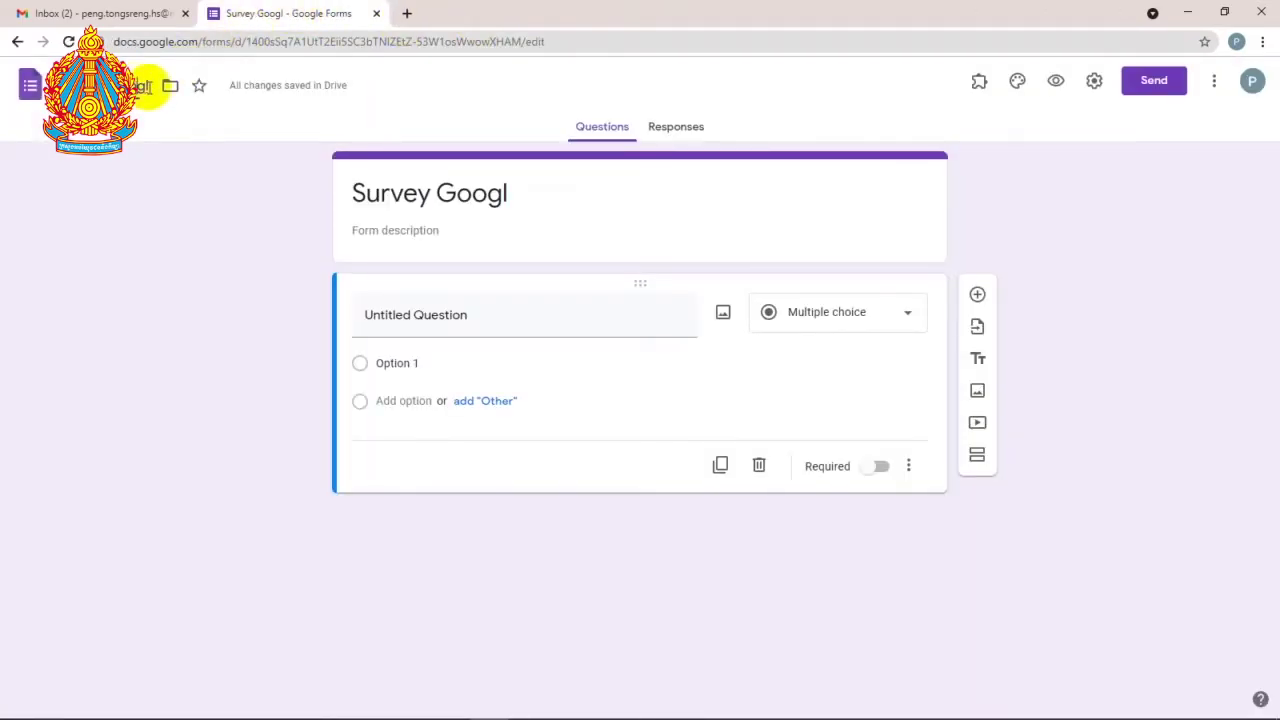
pyautogui.click(148, 86)
pyautogui.write('Workspace')
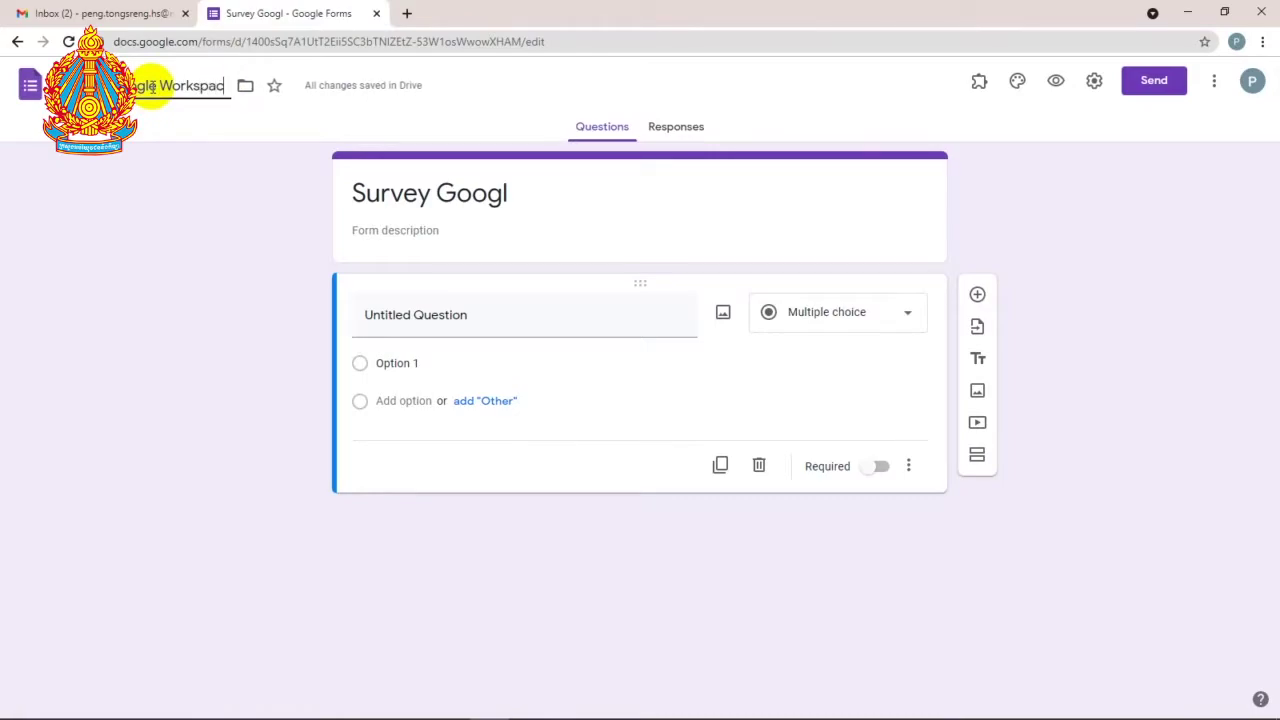
pyautogui.click(523, 191)
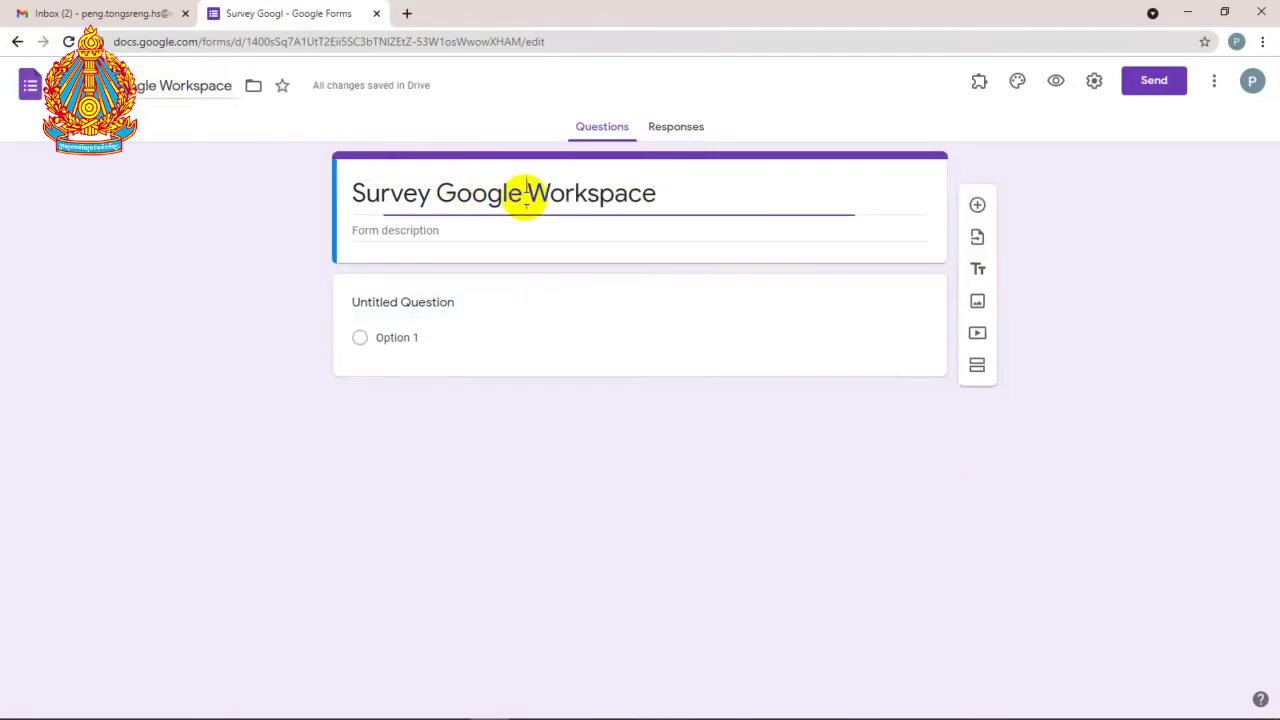
pyautogui.click(675, 194)
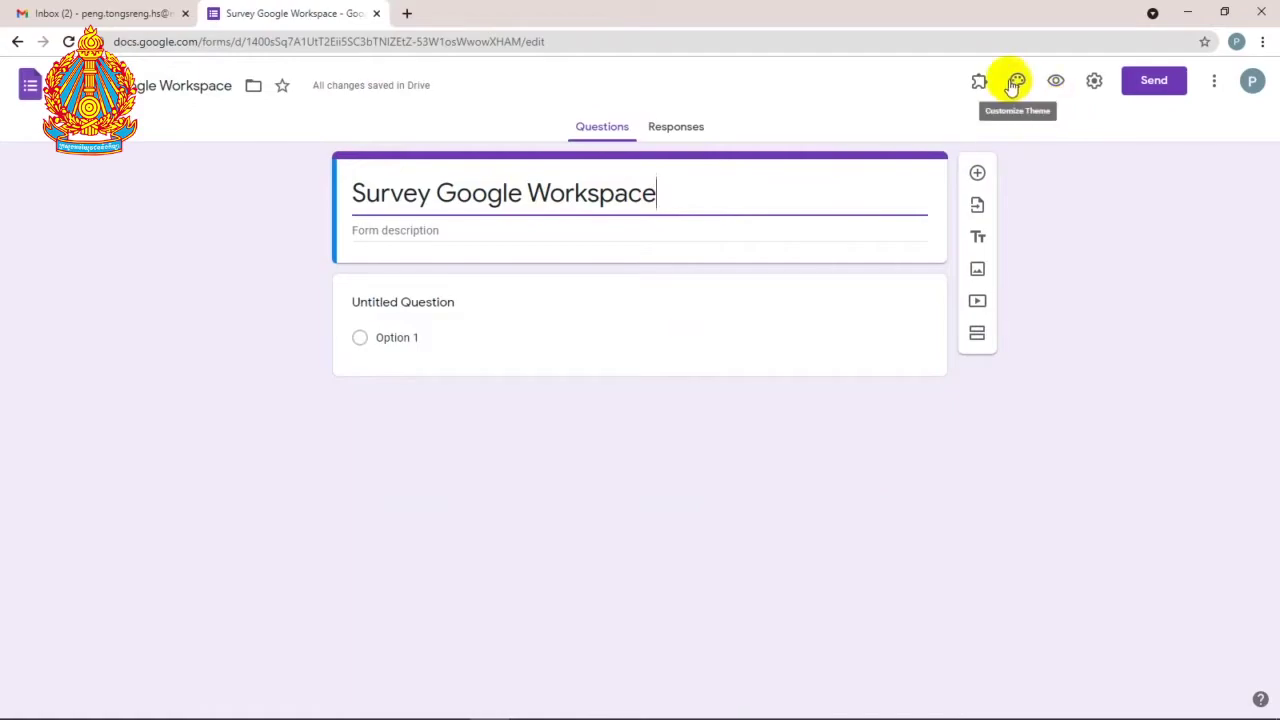
pyautogui.click(1015, 80)
# Step: Give the form a colored-pencils bokeh header image and an orange-peach theme colour
pyautogui.click(1143, 240)
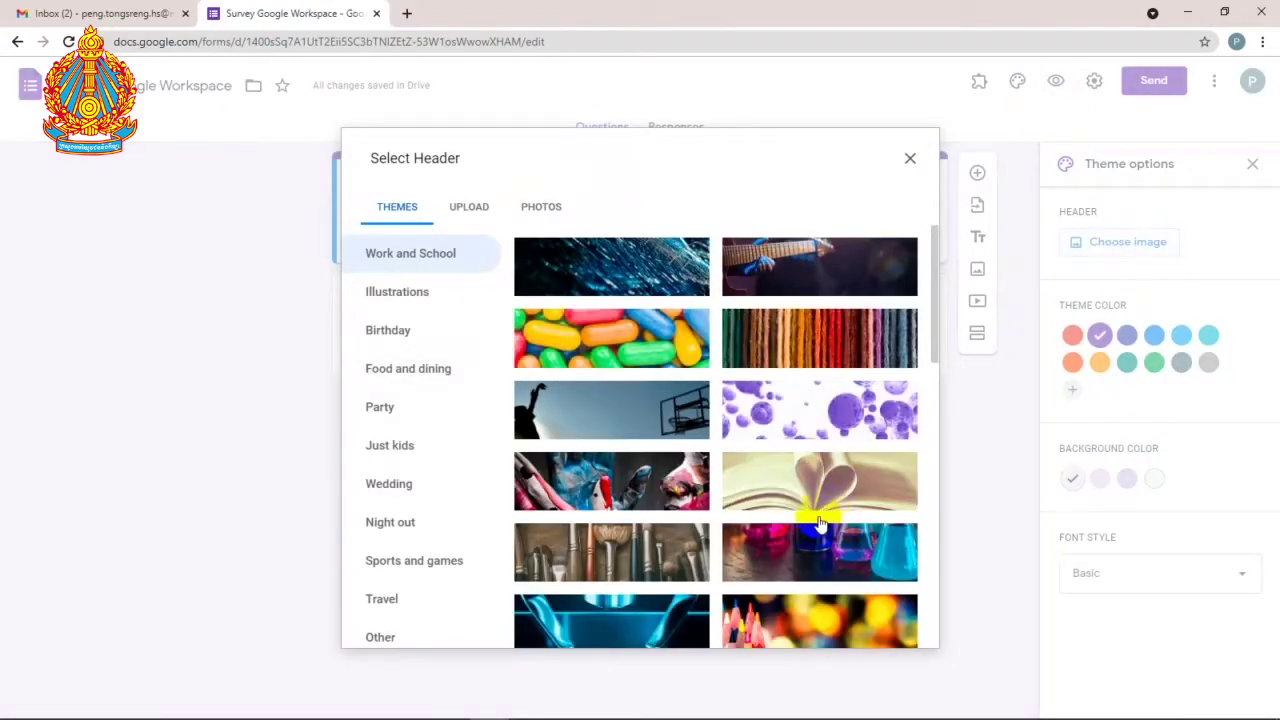
pyautogui.scroll(-2, 780, 562)
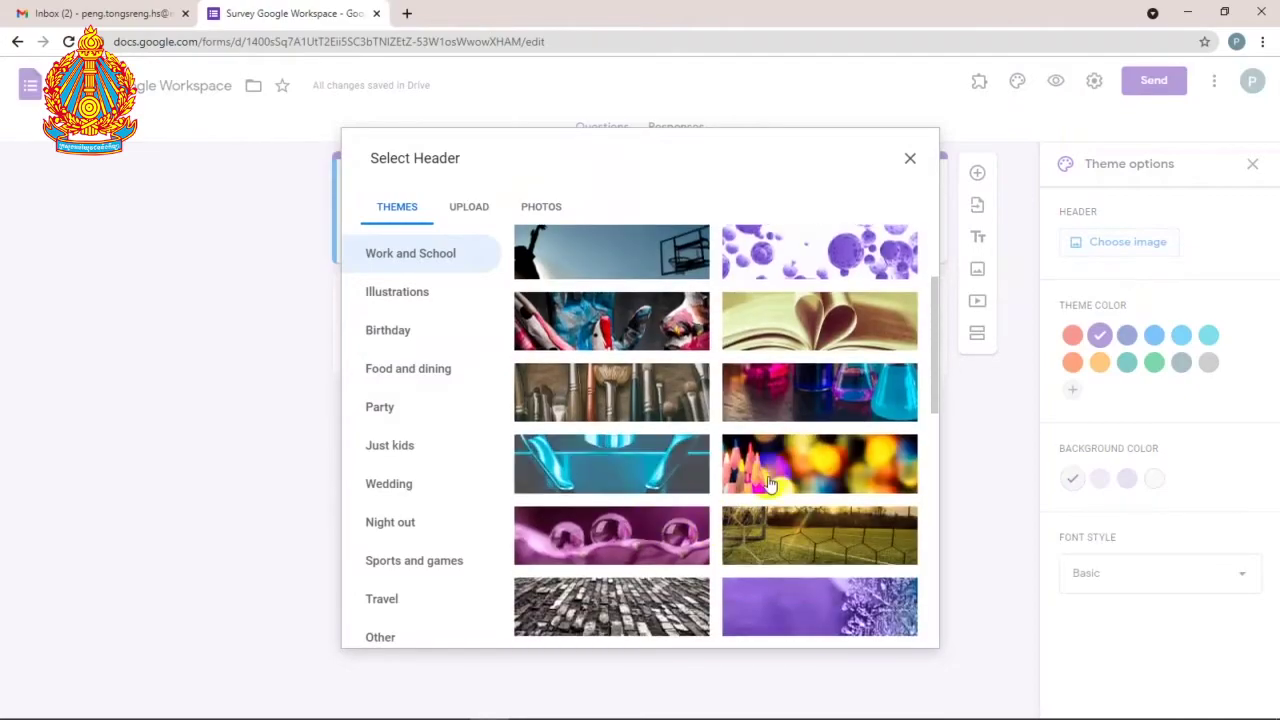
pyautogui.click(819, 463)
pyautogui.click(893, 622)
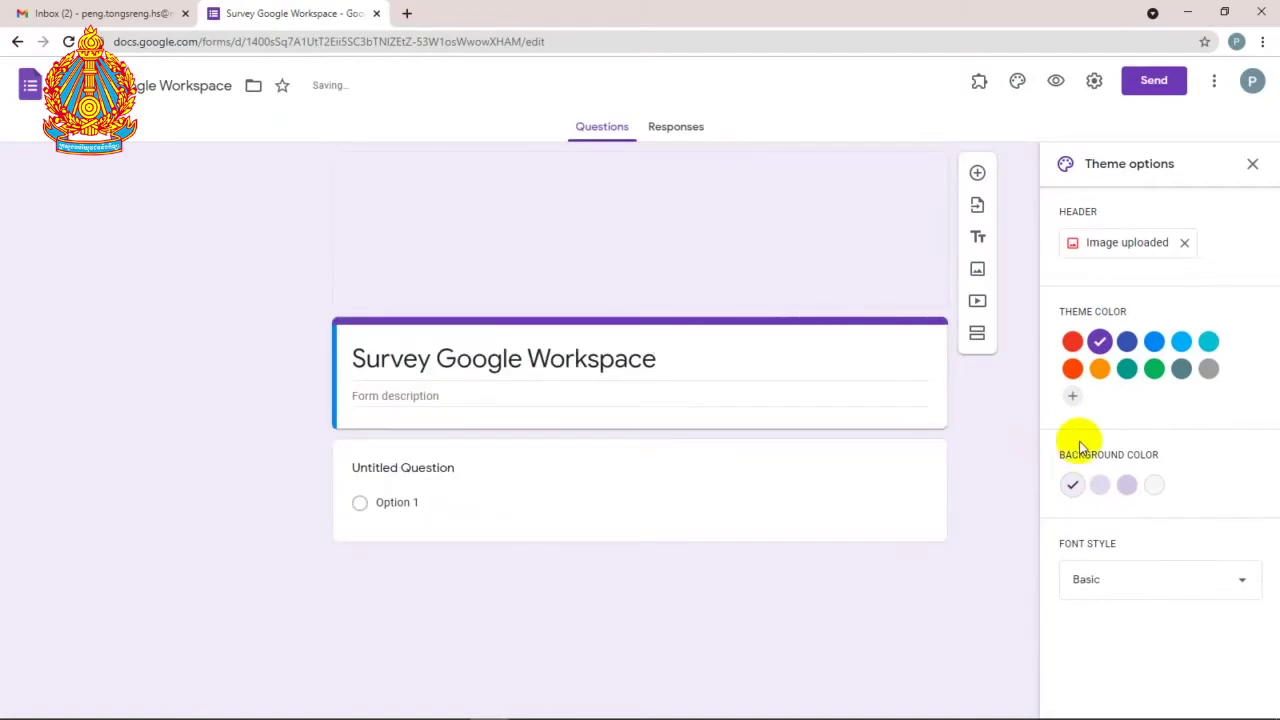
pyautogui.click(1095, 369)
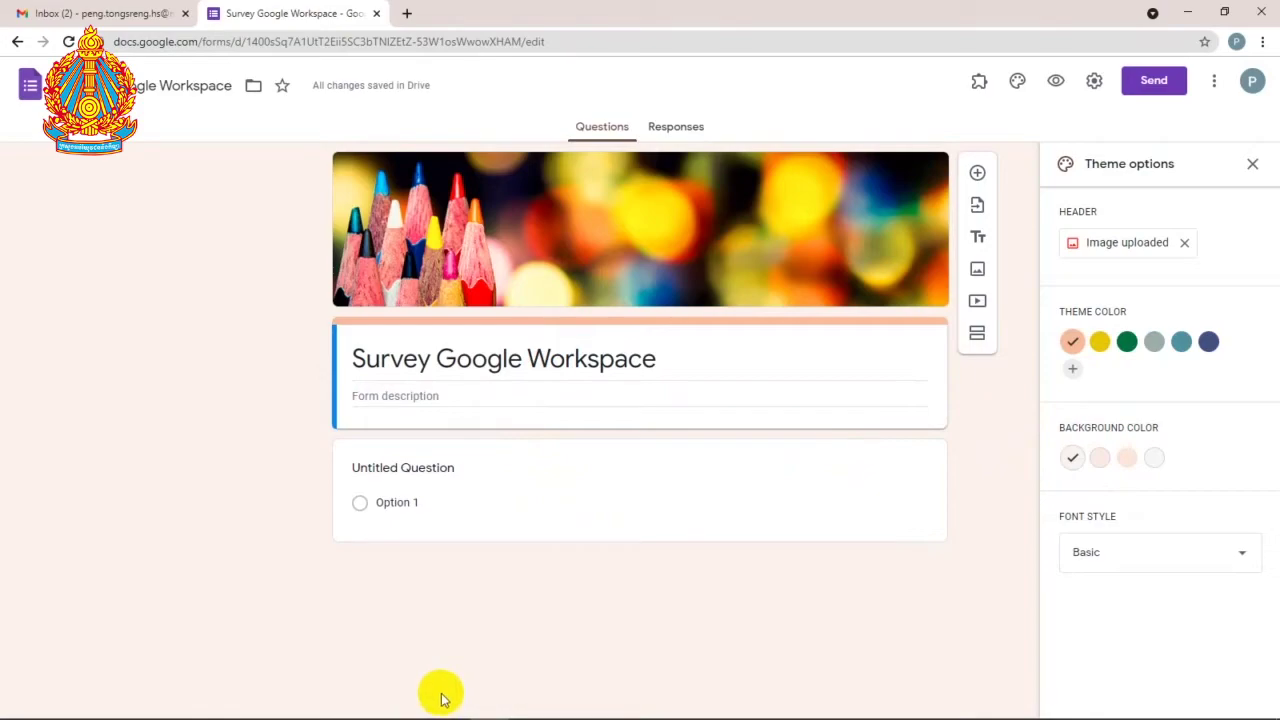
# Step: In Writer, change 'Classroom' to 'Workspace' in the first line and copy that line
pyautogui.moveTo(571, 709)
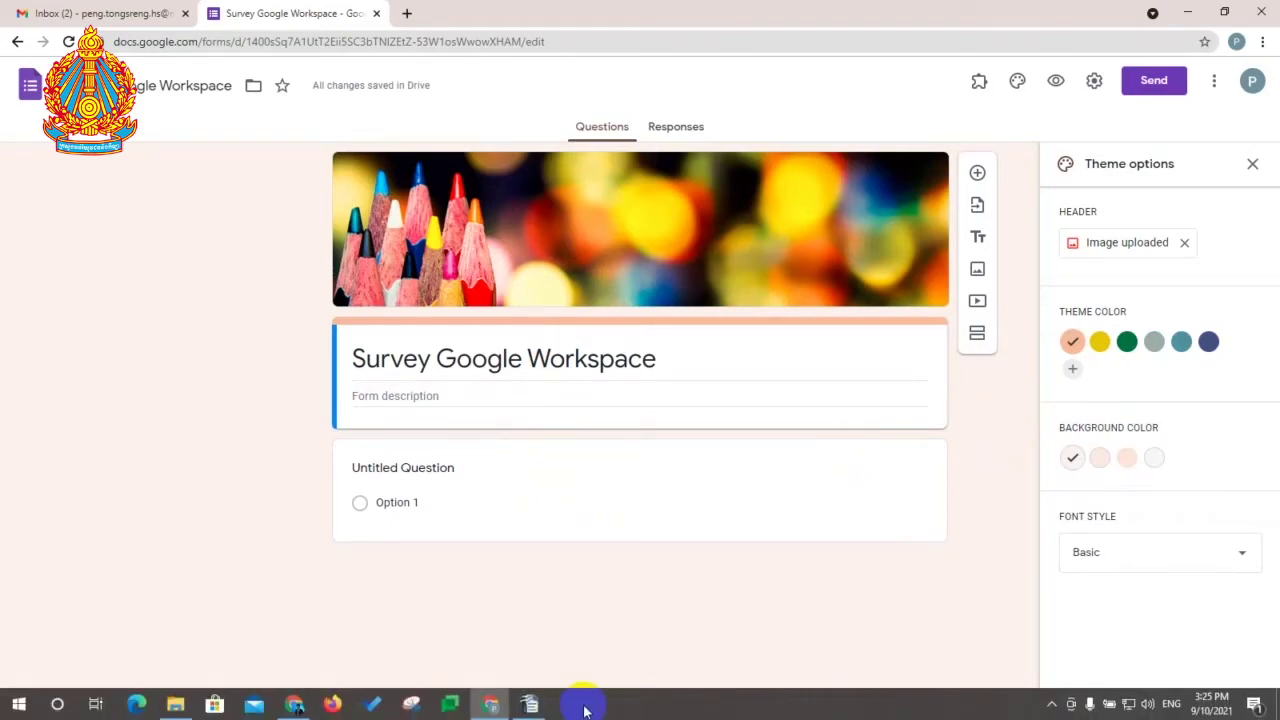
pyautogui.click(530, 704)
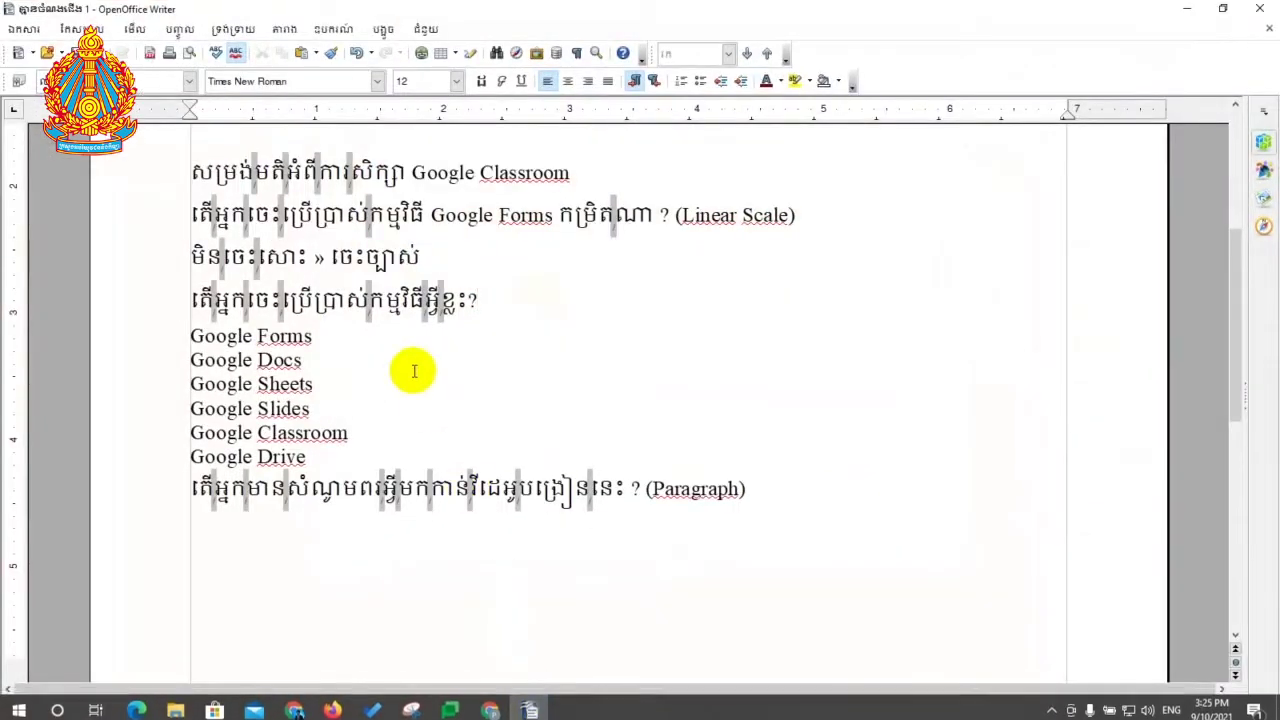
pyautogui.moveTo(187, 216); pyautogui.dragTo(280, 183)
pyautogui.moveTo(186, 172); pyautogui.dragTo(490, 190)
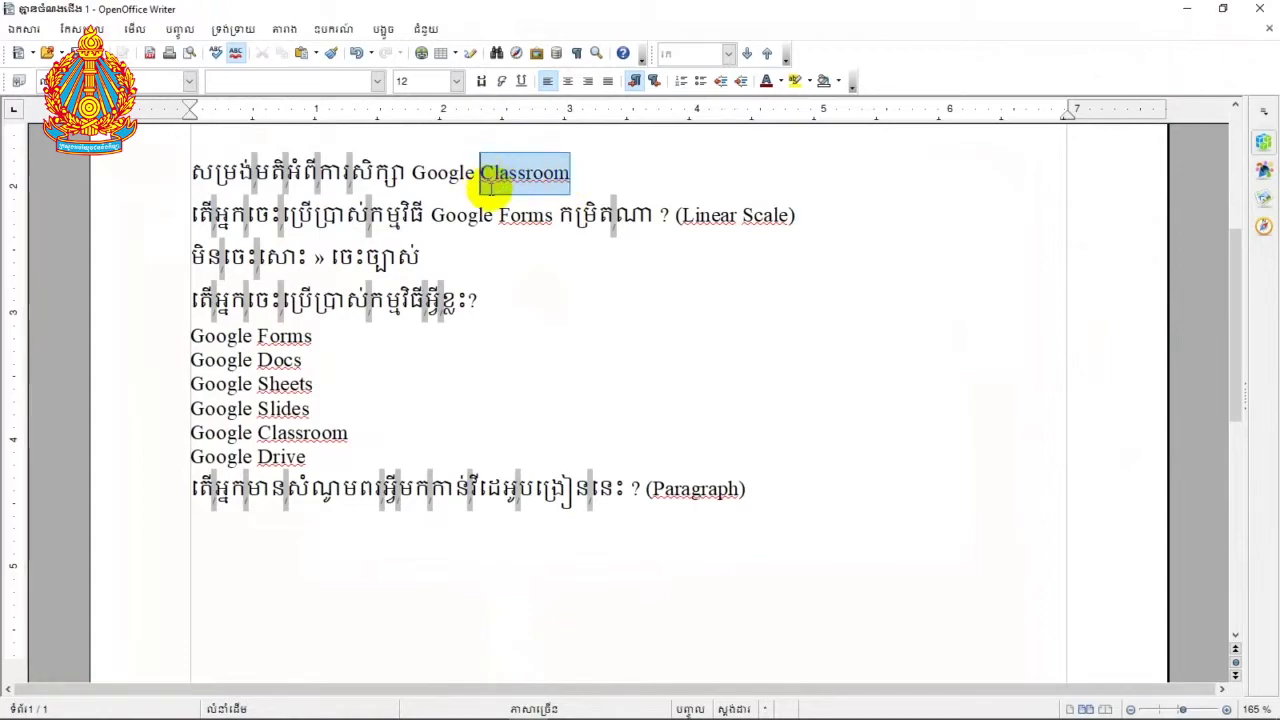
pyautogui.write('Wro')
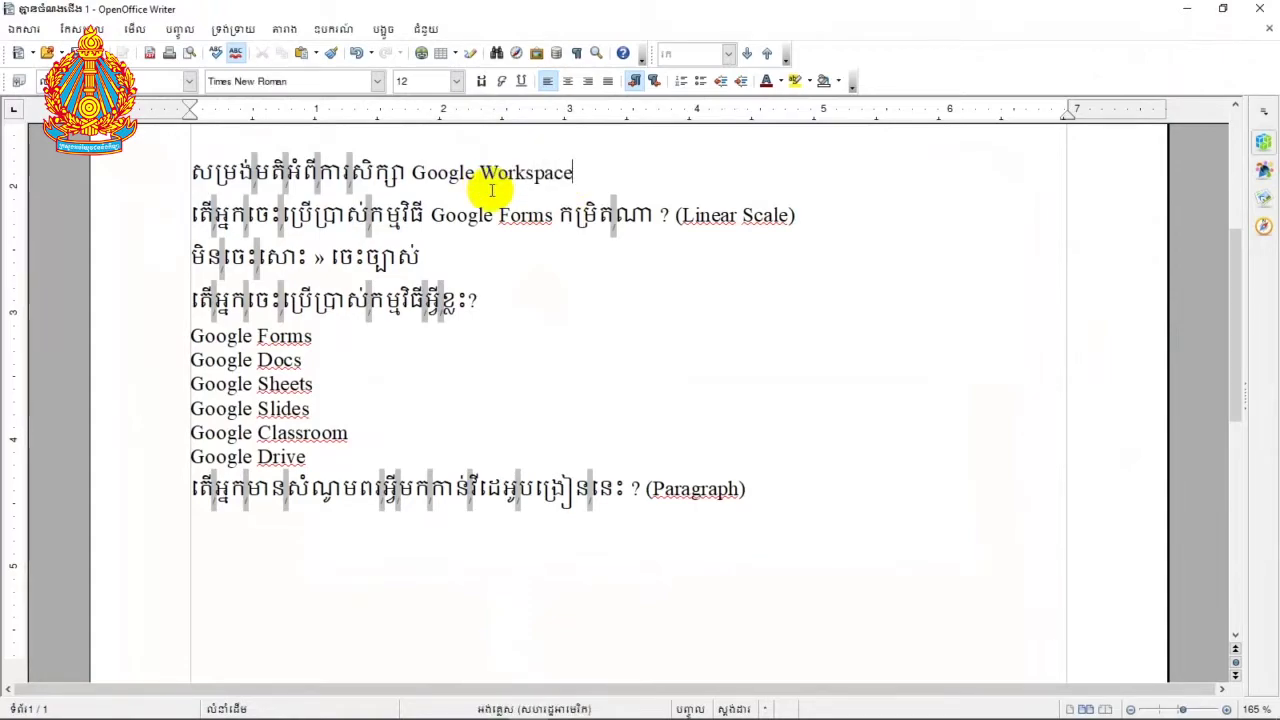
pyautogui.moveTo(188, 172); pyautogui.dragTo(625, 164)
pyautogui.hotkey('ctrl', 'c')
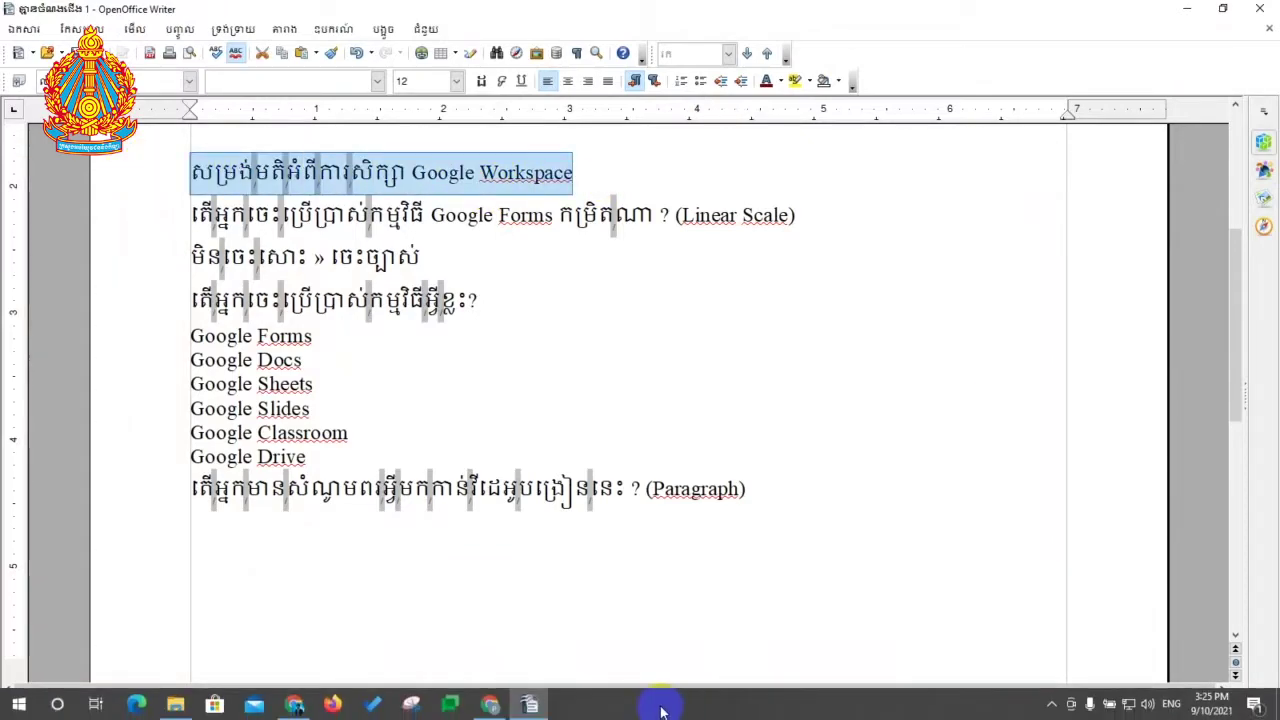
pyautogui.click(488, 705)
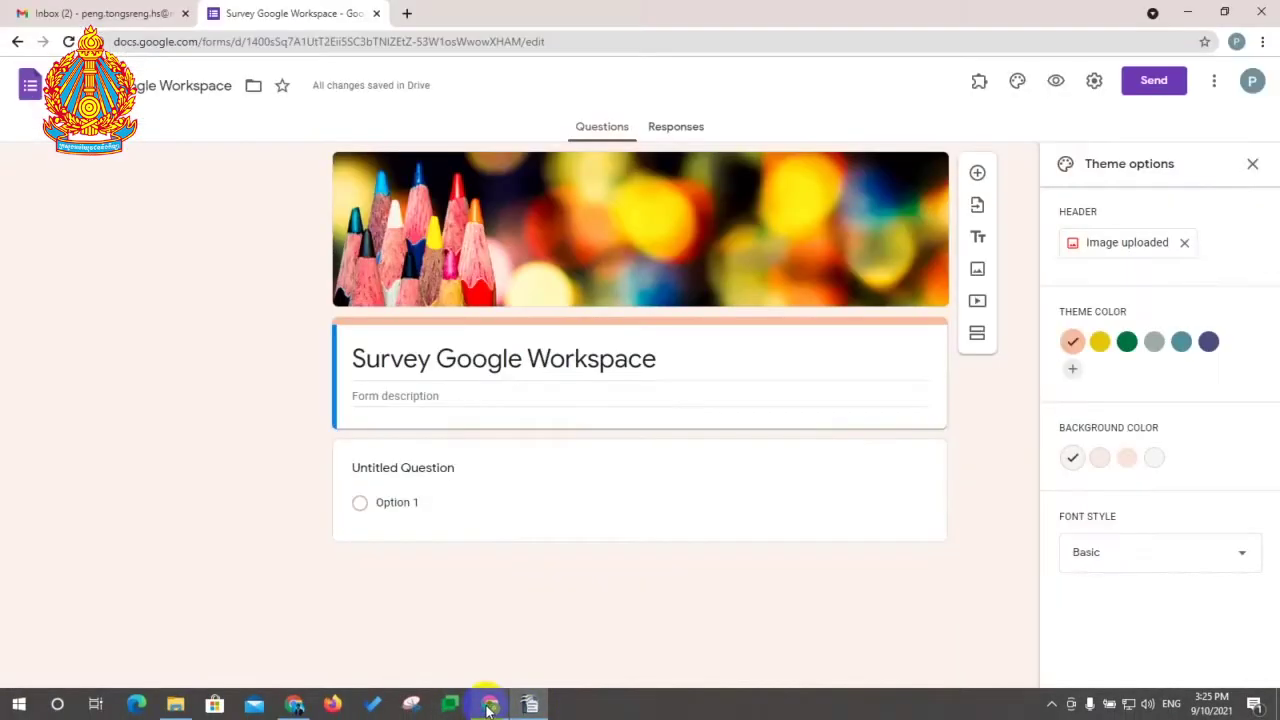
# Step: Replace the form title with the copied Khmer title ending 'Google Workspace'
pyautogui.click(476, 360)
pyautogui.tripleClick(478, 362)
pyautogui.hotkey('ctrl', 'v')
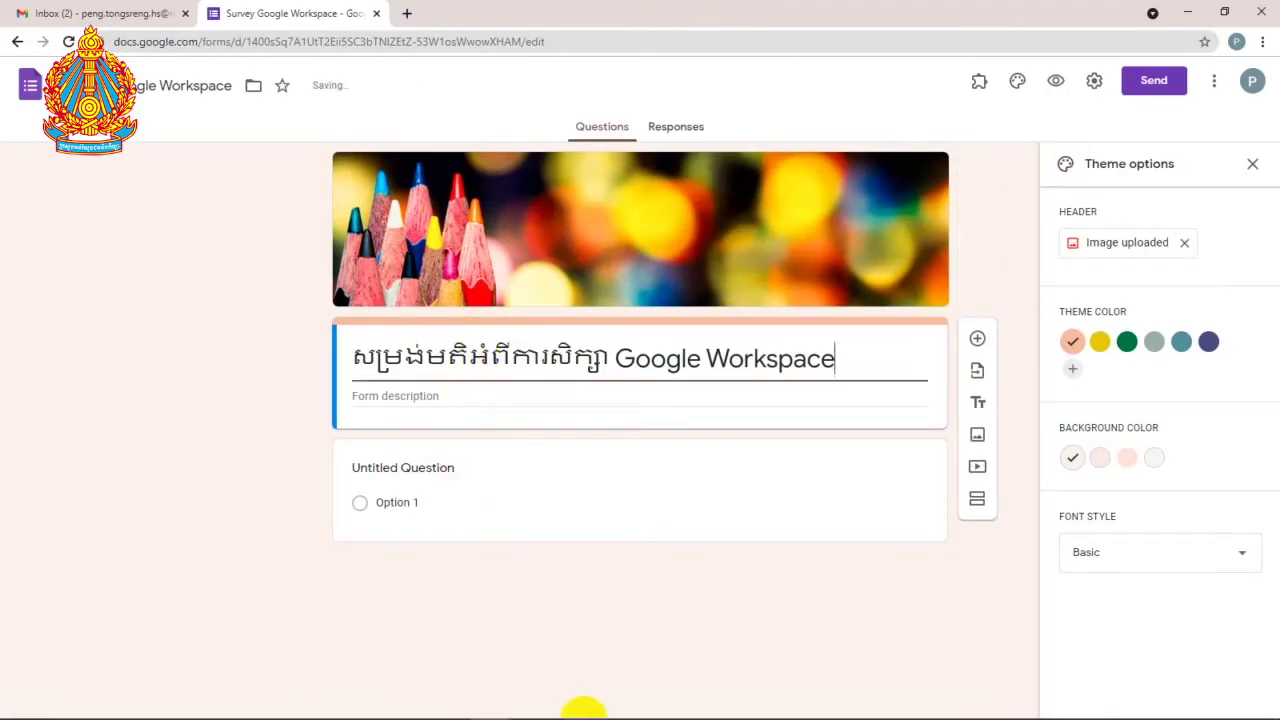
# Step: Copy the Khmer Google Forms skill question from Writer into the first question
pyautogui.click(530, 705)
pyautogui.click(552, 216)
pyautogui.moveTo(673, 214); pyautogui.dragTo(195, 232)
pyautogui.hotkey('ctrl', 'c')
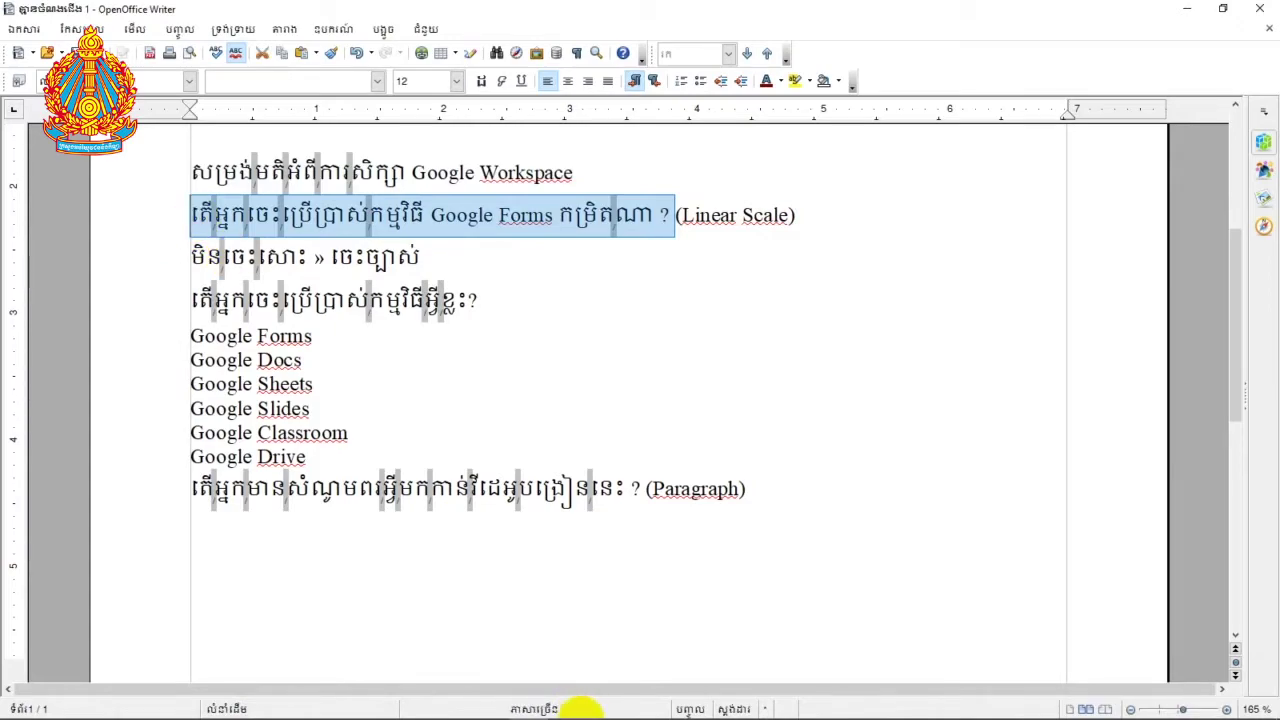
pyautogui.moveTo(600, 710)
pyautogui.click(488, 706)
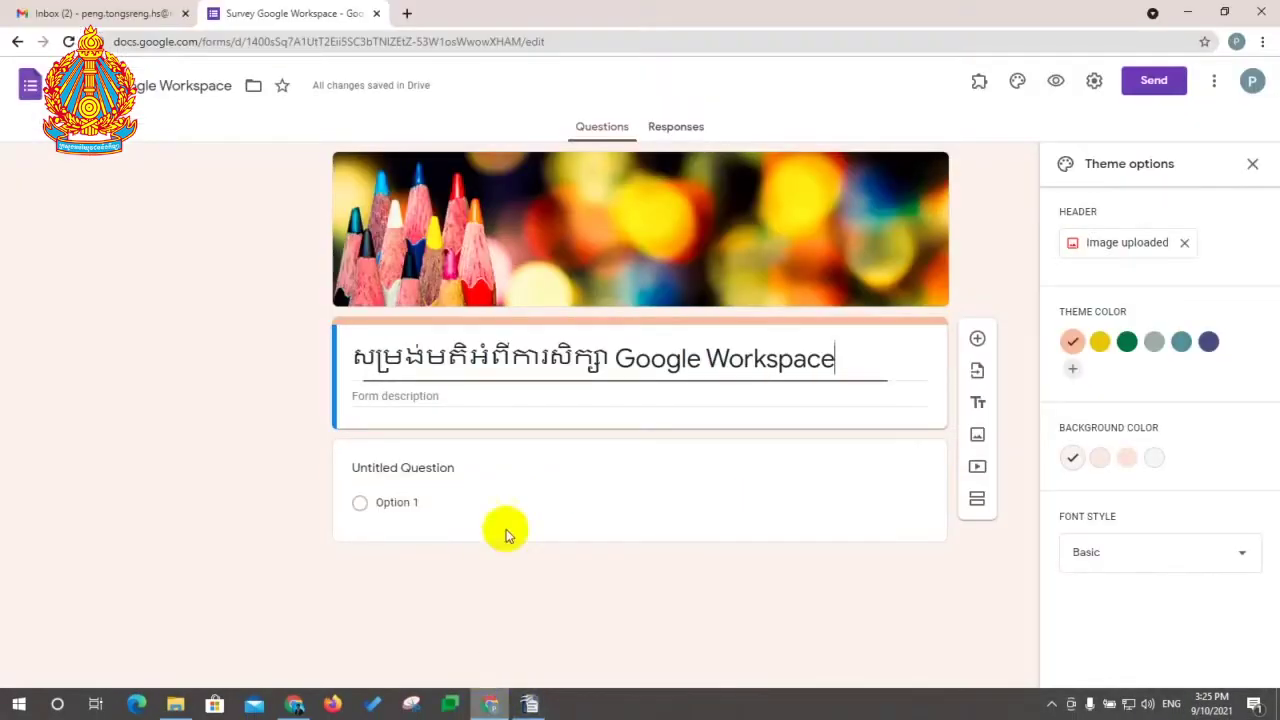
pyautogui.click(441, 474)
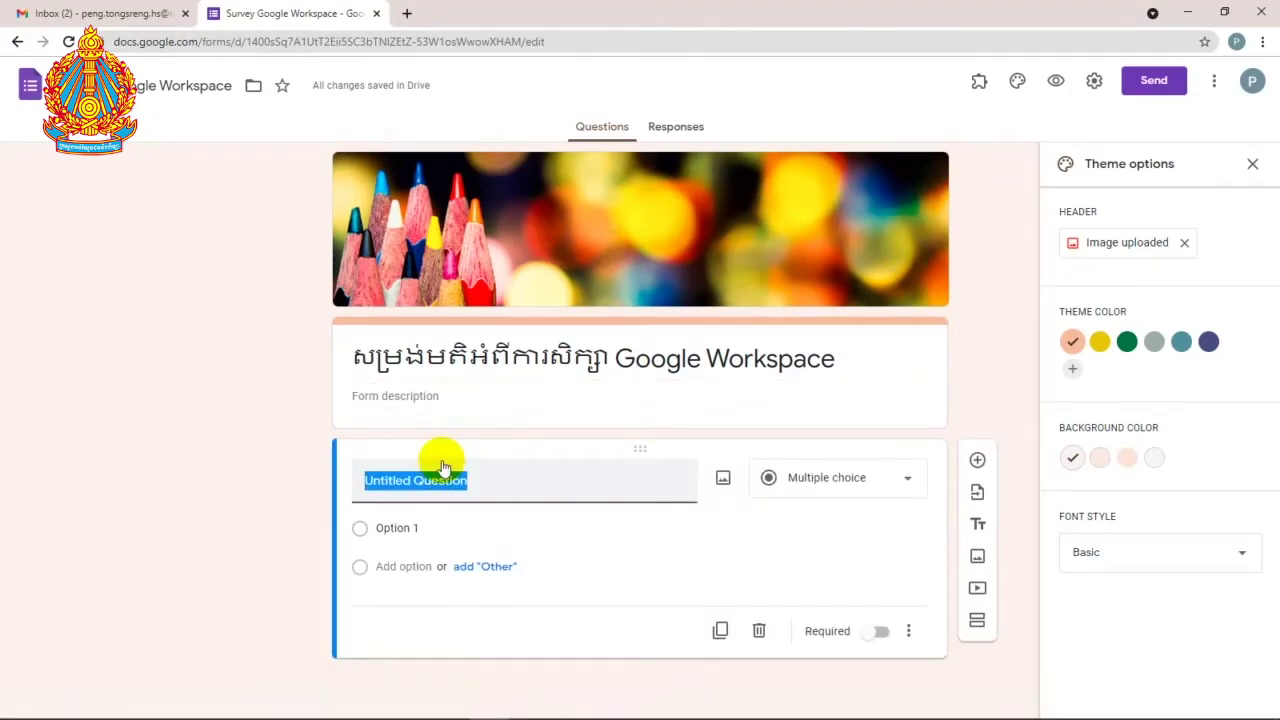
pyautogui.hotkey('ctrl', 'v')
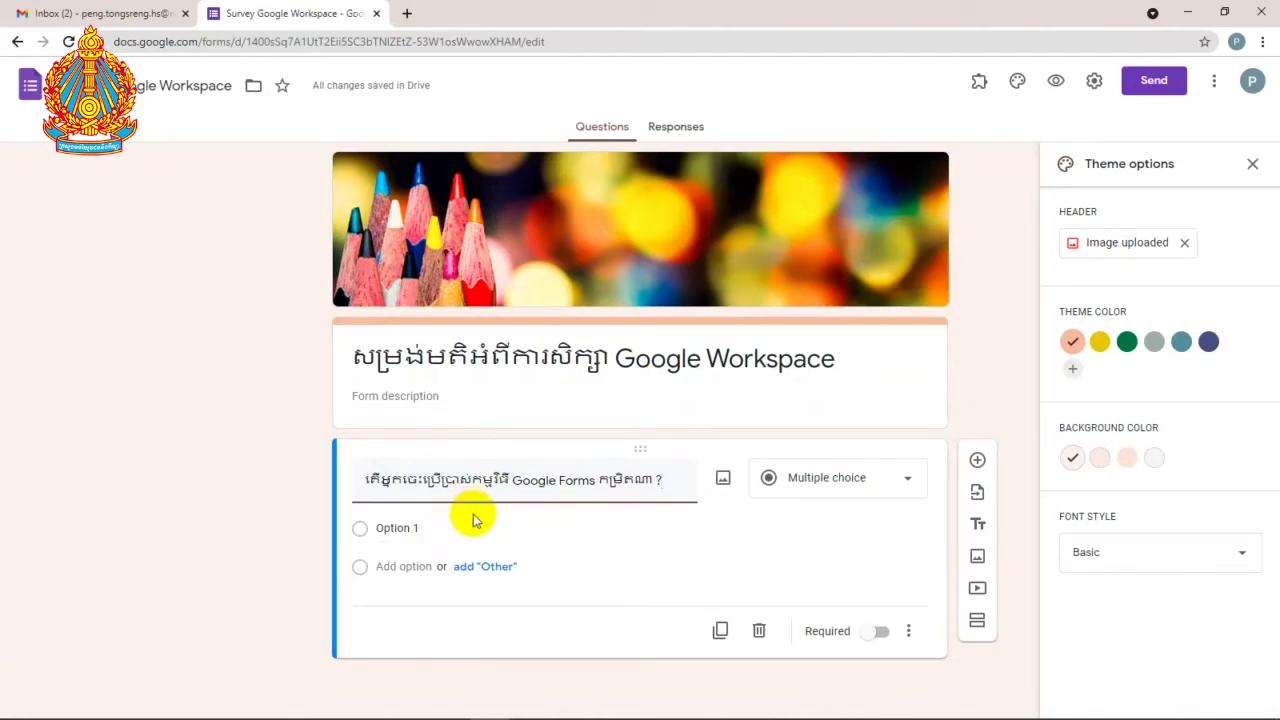
# Step: Make the skill question a 1-to-5 linear scale labelled 'not at all' to 'proficient' in Khmer
pyautogui.click(908, 489)
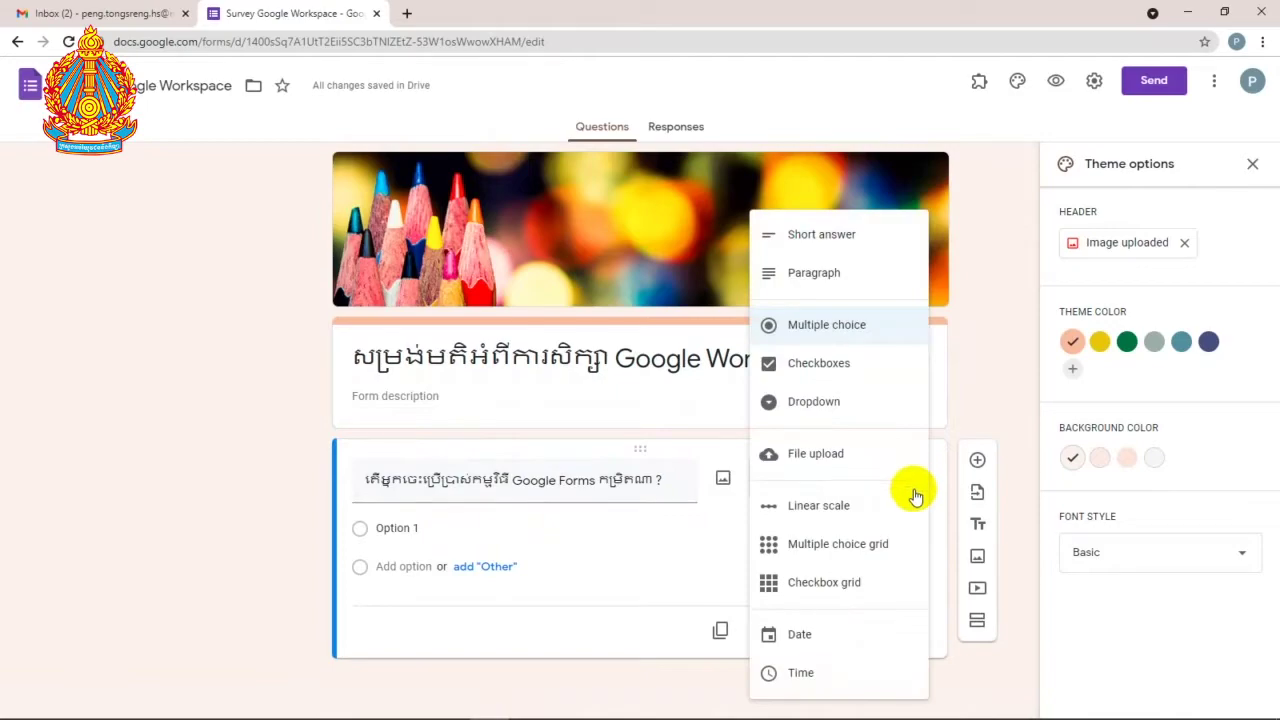
pyautogui.click(851, 518)
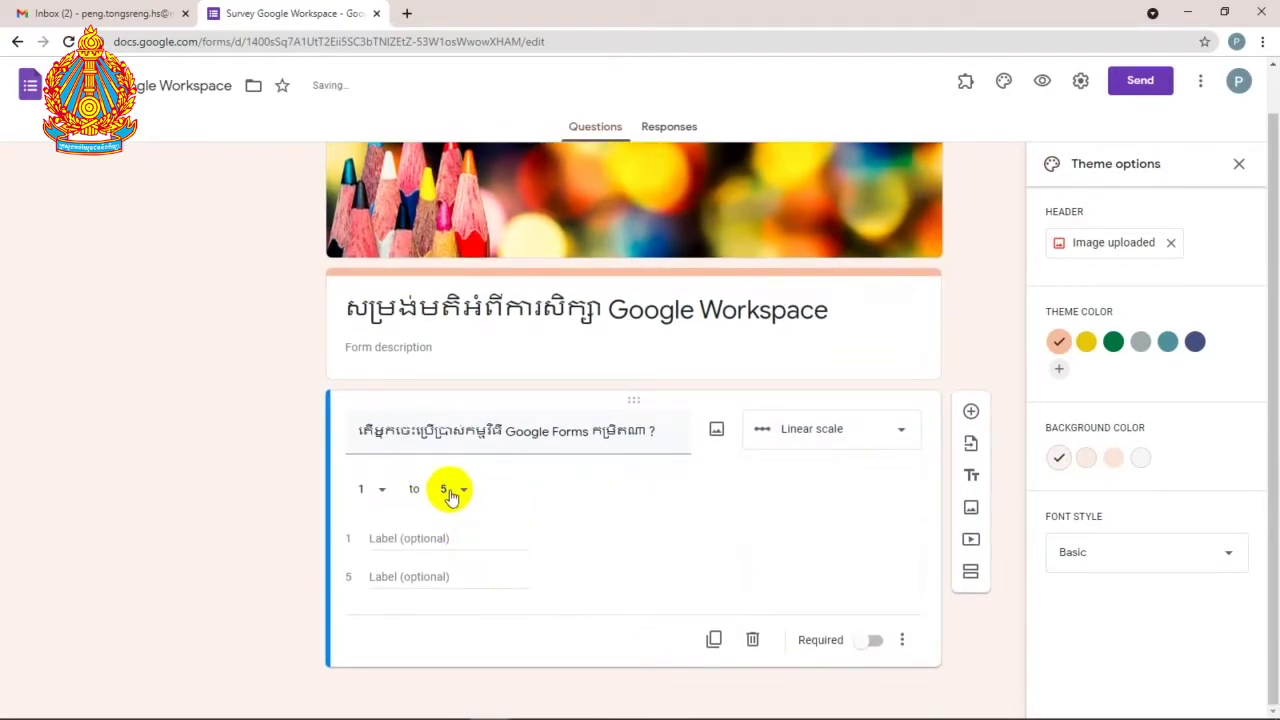
pyautogui.click(455, 491)
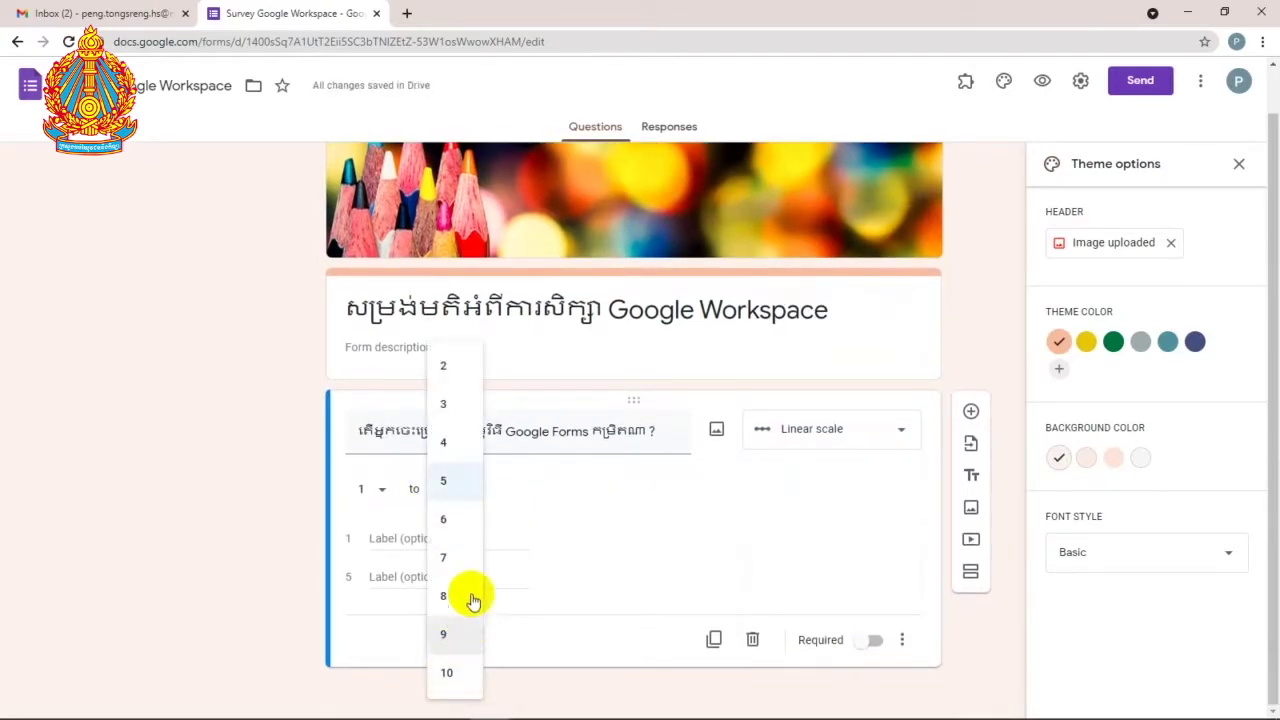
pyautogui.click(460, 484)
pyautogui.click(447, 546)
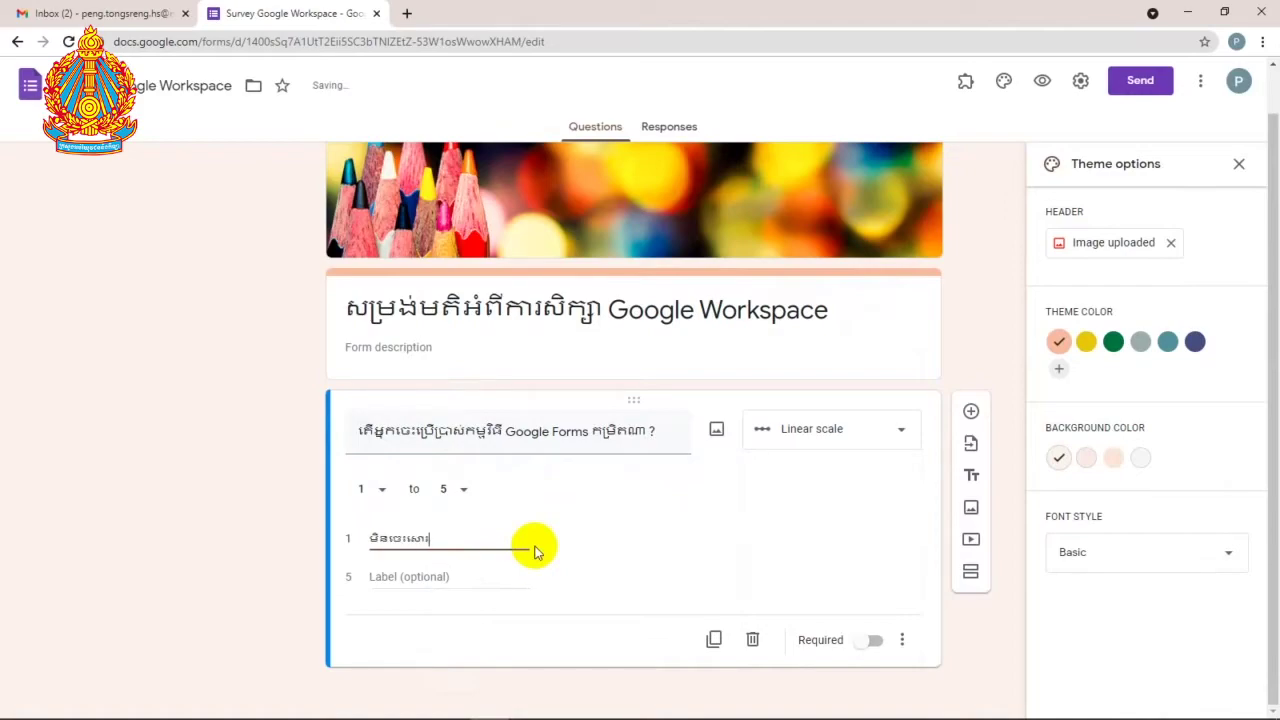
pyautogui.click(422, 578)
pyautogui.write('ចេះច្បាស់')
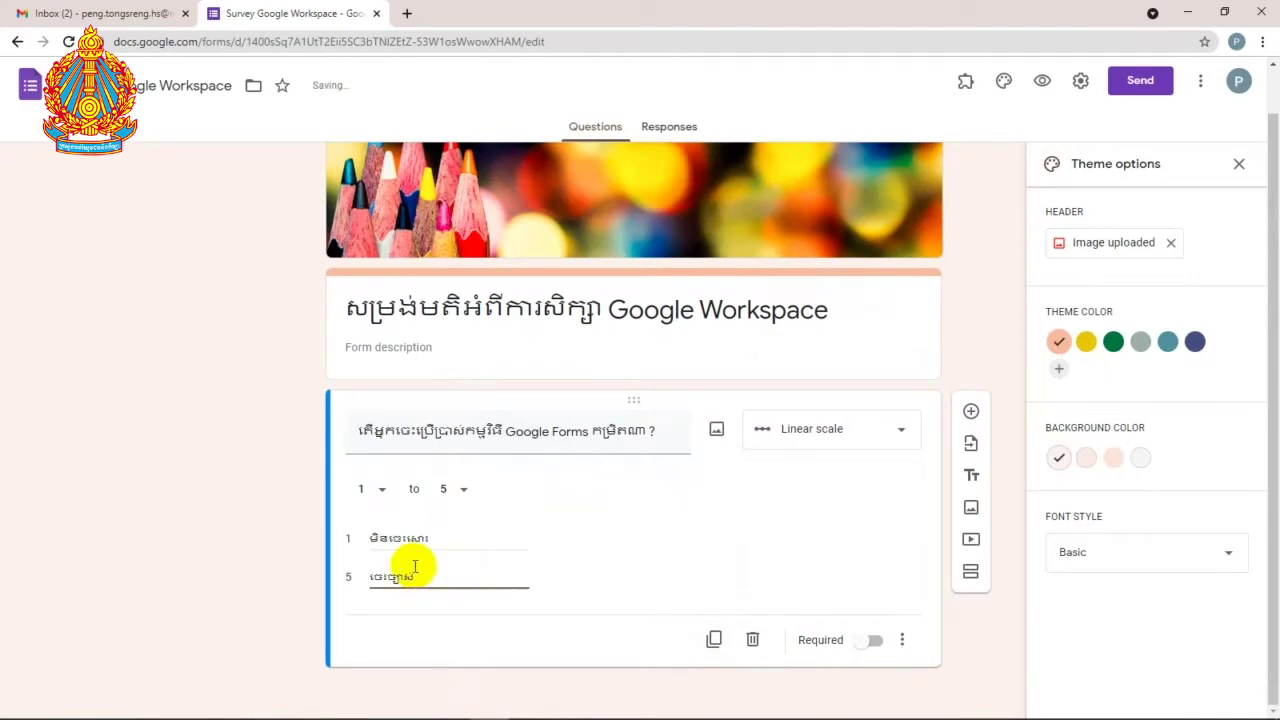
pyautogui.tripleClick(485, 432)
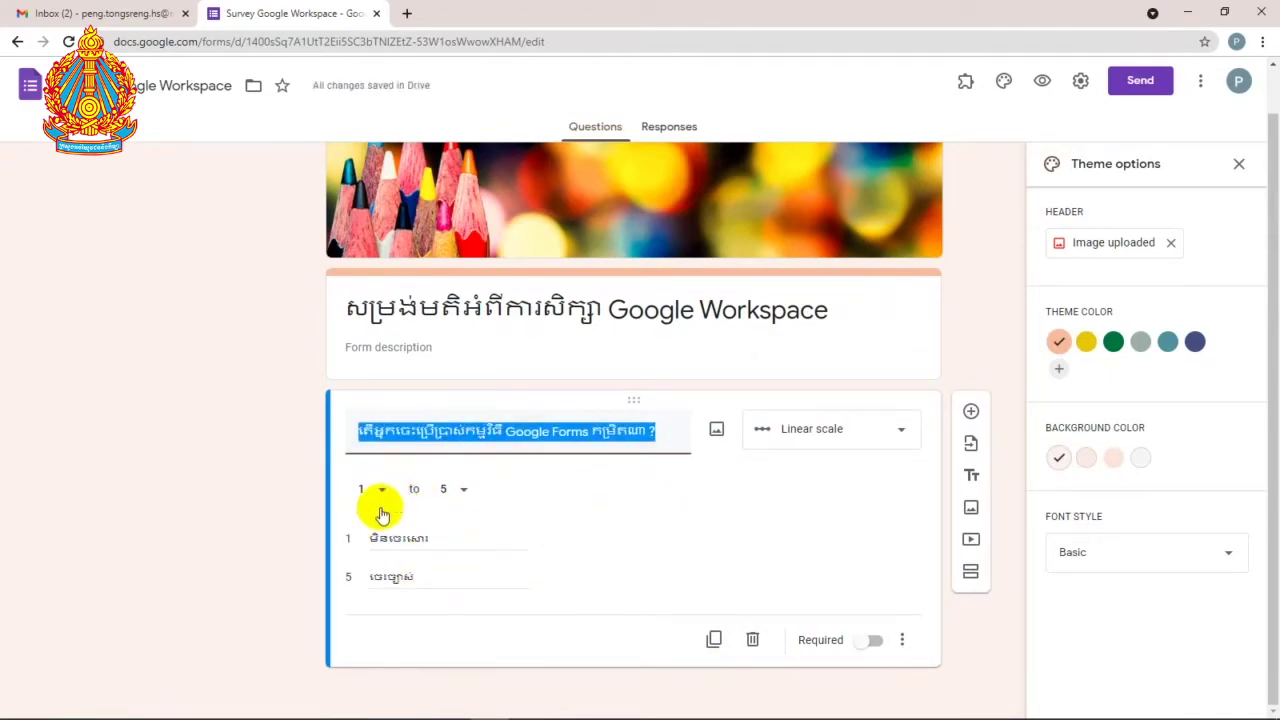
pyautogui.click(690, 323)
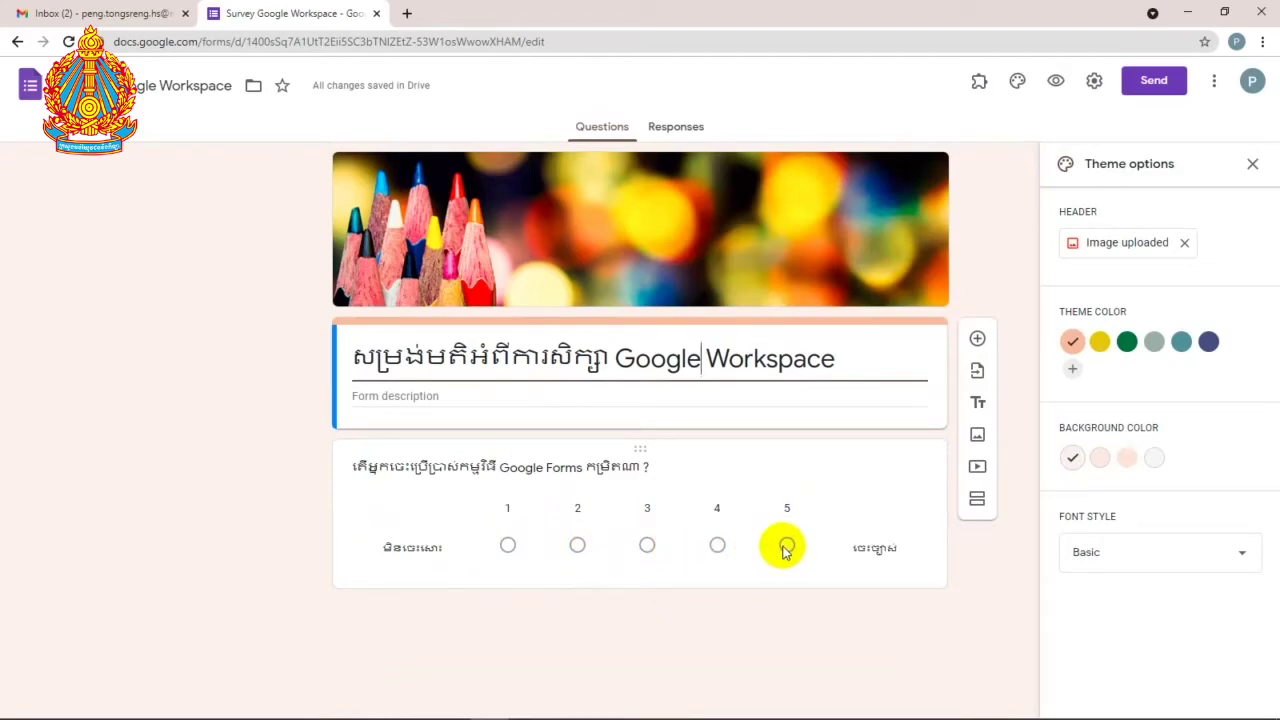
pyautogui.click(640, 467)
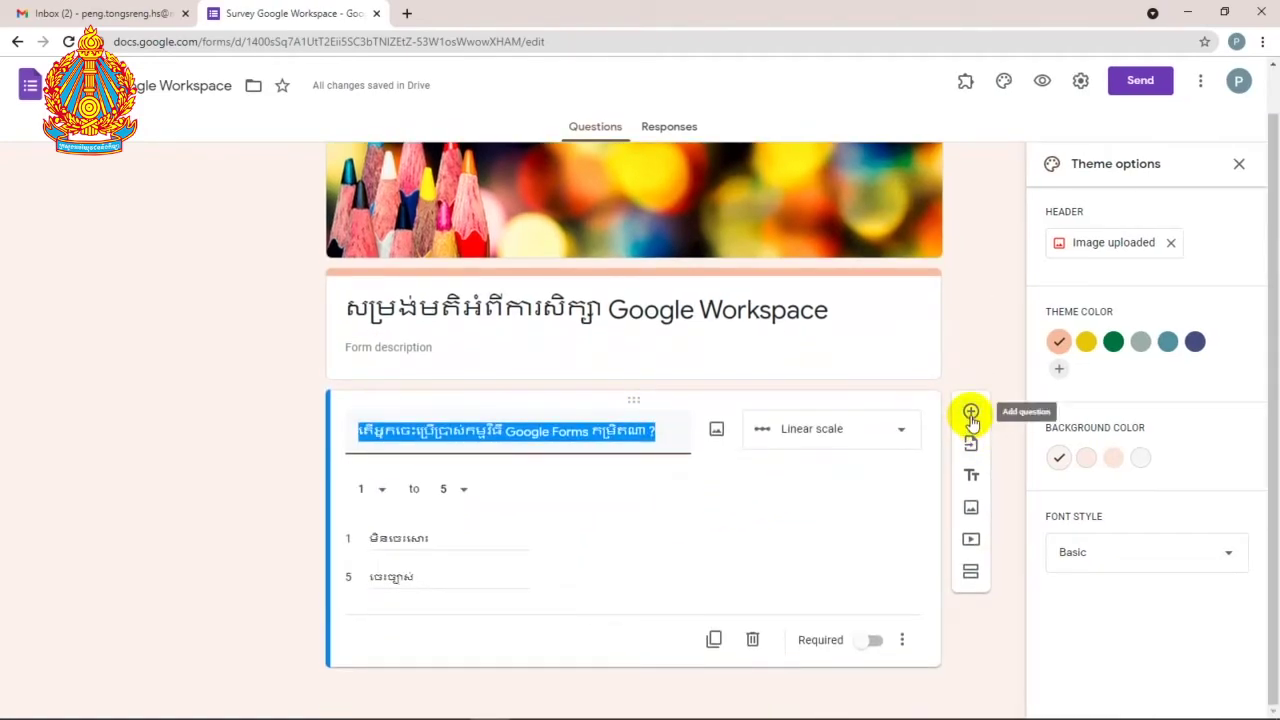
# Step: Add a new question and paste the next Khmer question from Writer as its title
pyautogui.click(971, 415)
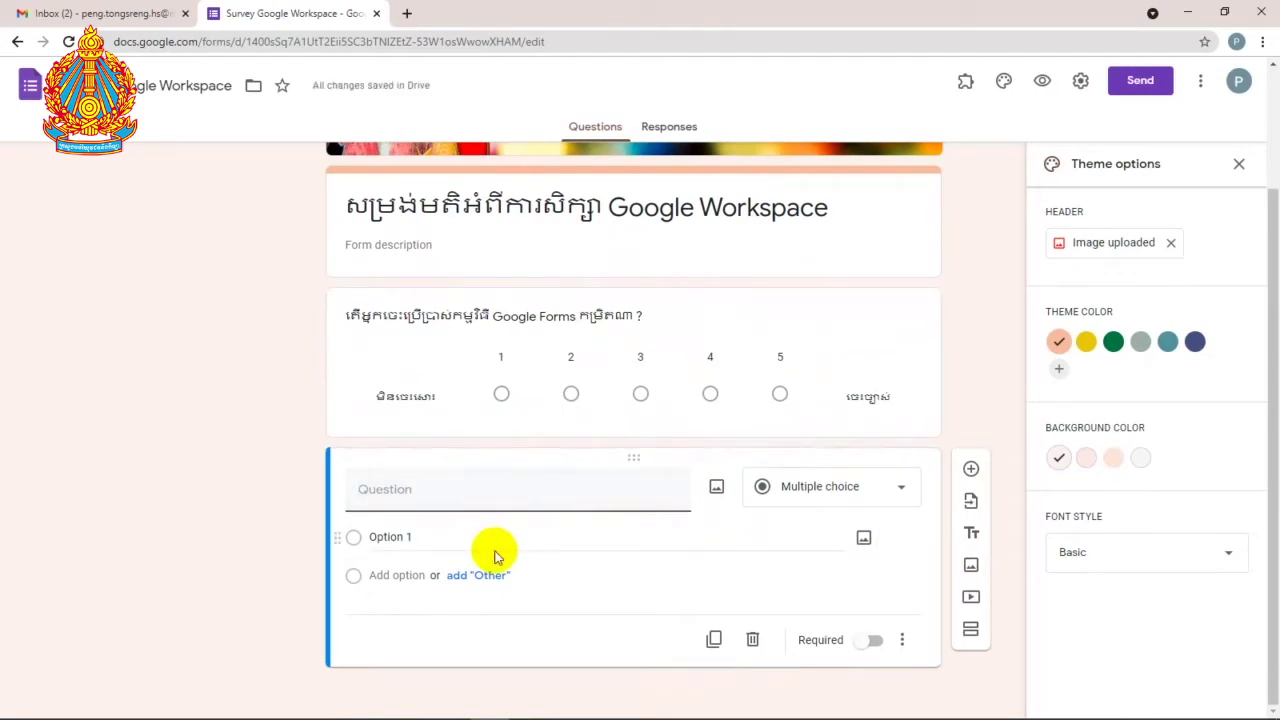
pyautogui.click(529, 704)
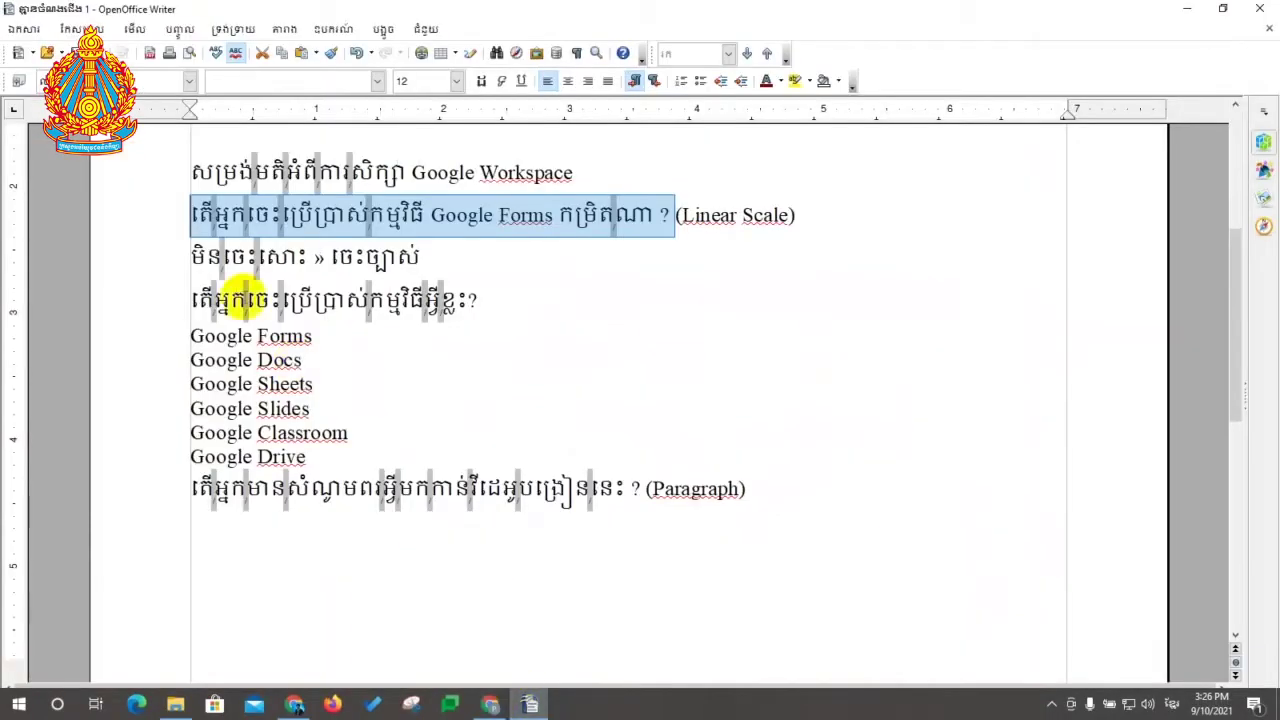
pyautogui.moveTo(186, 297); pyautogui.dragTo(457, 302)
pyautogui.hotkey('ctrl', 'c')
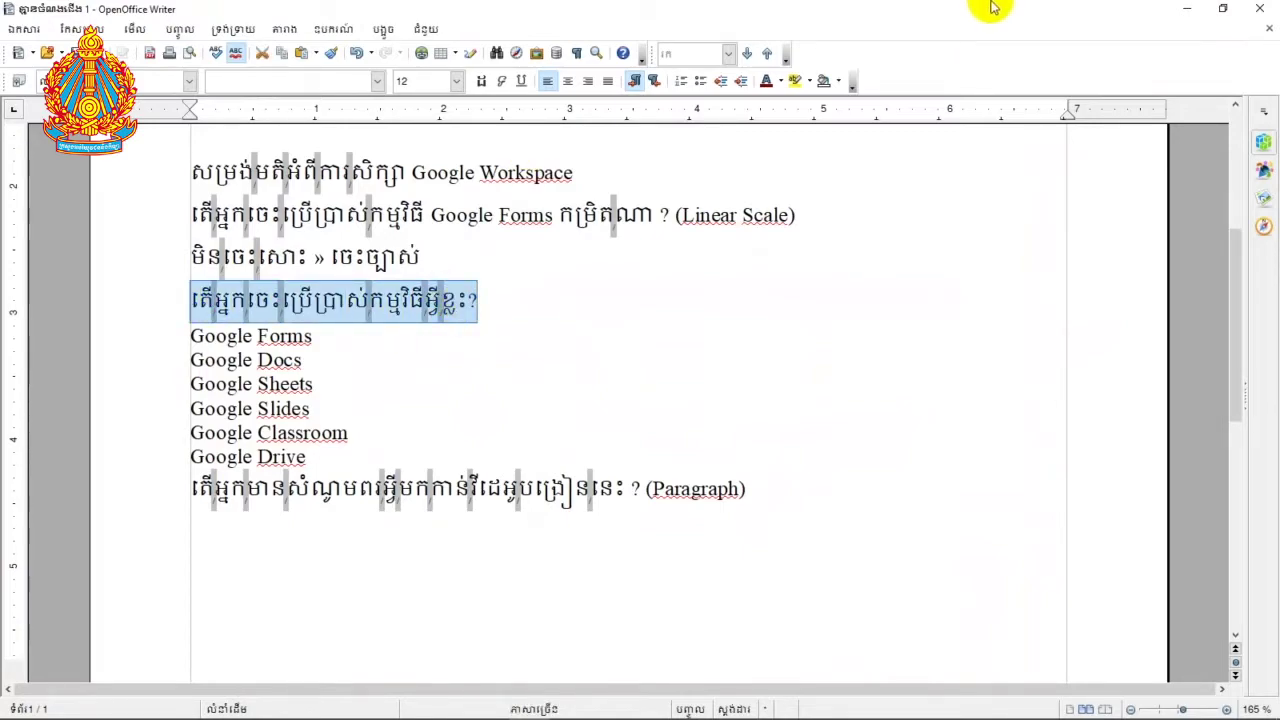
pyautogui.click(1183, 8)
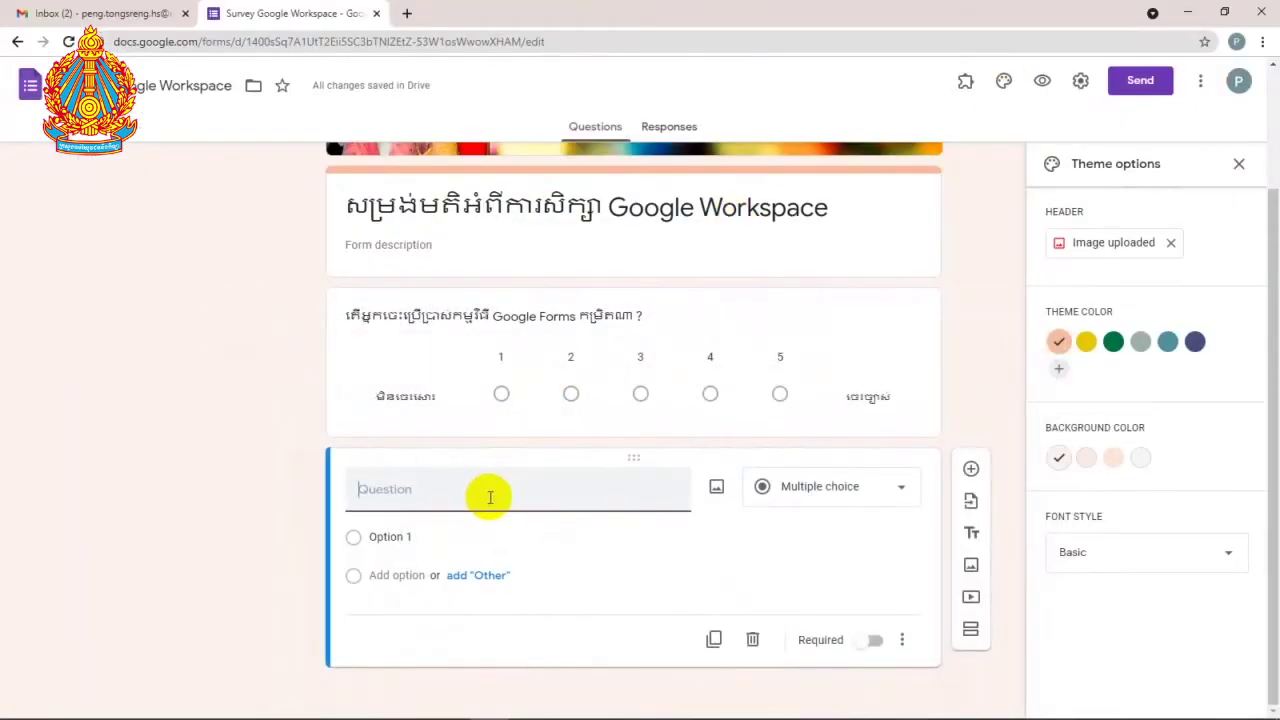
pyautogui.hotkey('ctrl', 'v')
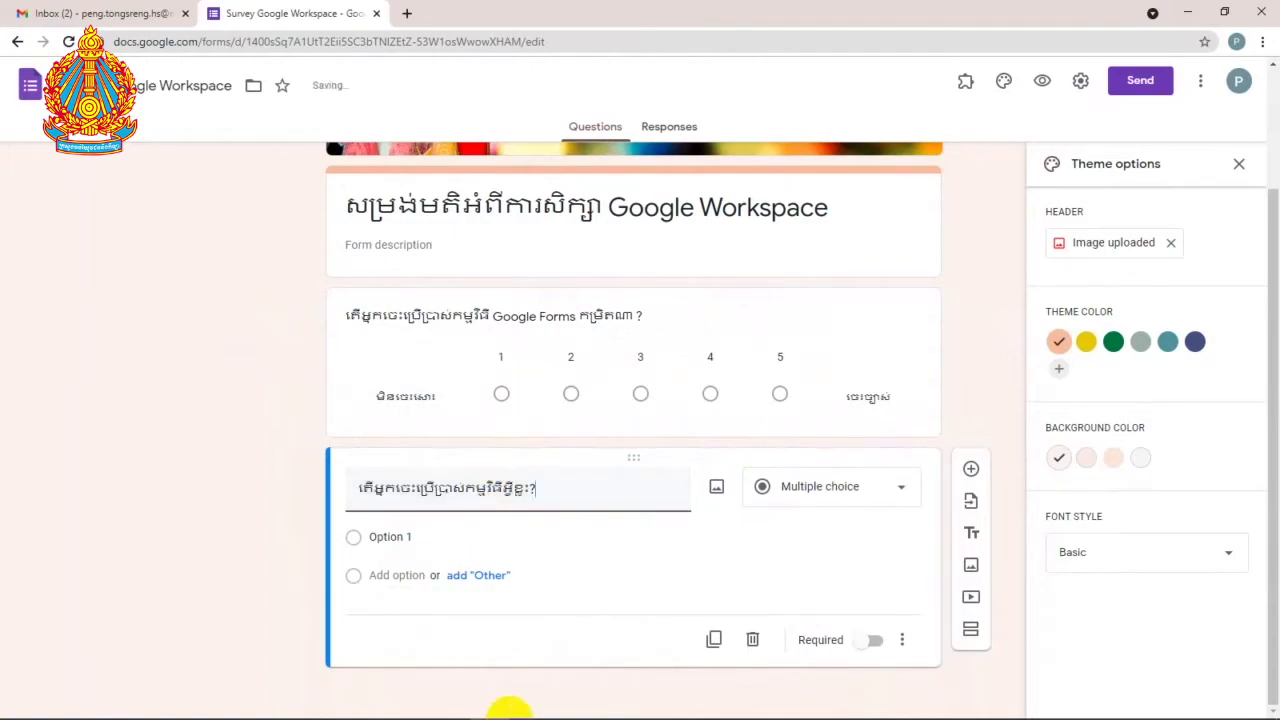
# Step: Paste the six Google app names as options, then add Gmail and Google Sites
pyautogui.click(532, 705)
pyautogui.click(223, 337)
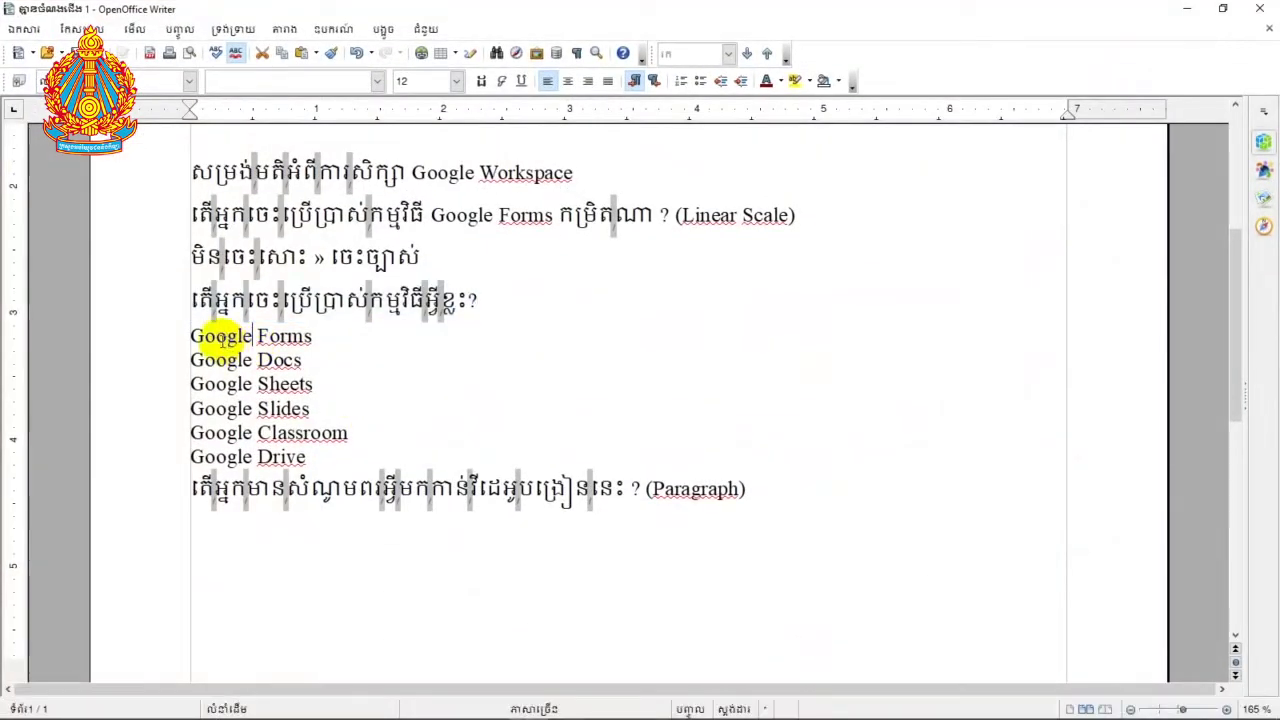
pyautogui.moveTo(190, 337); pyautogui.dragTo(312, 448)
pyautogui.hotkey('alt', 'Tab')
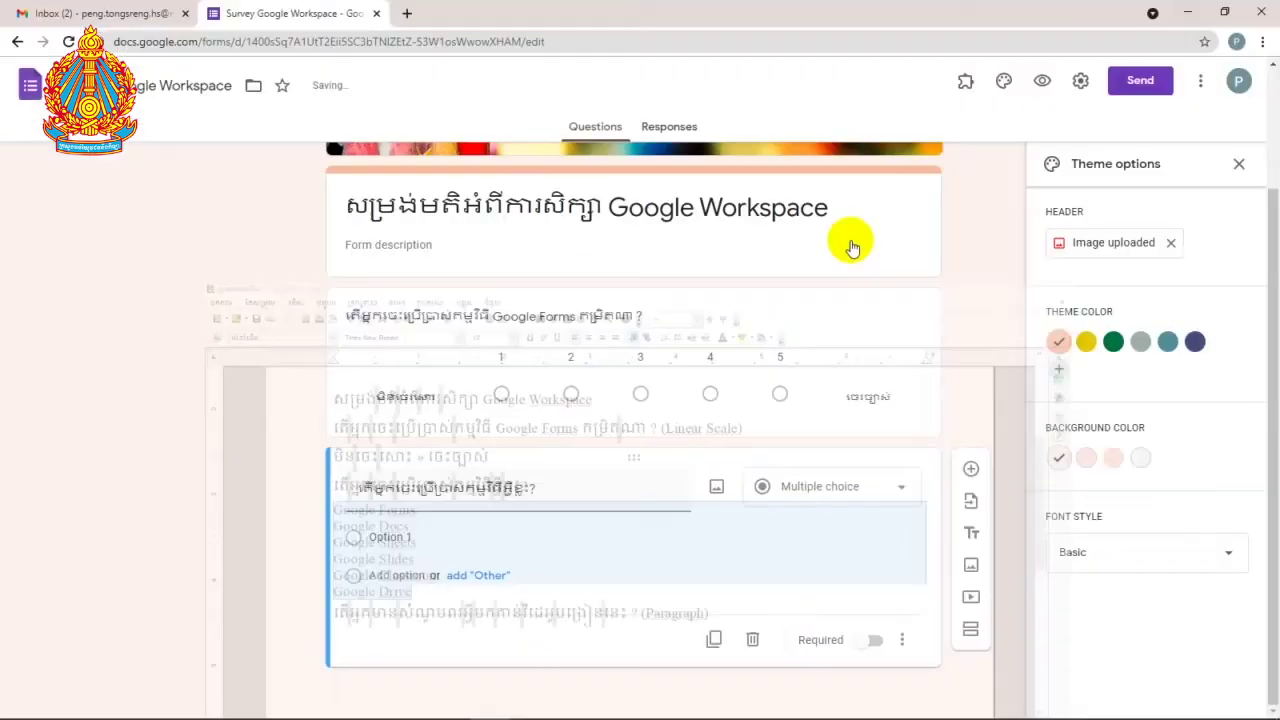
pyautogui.click(424, 533)
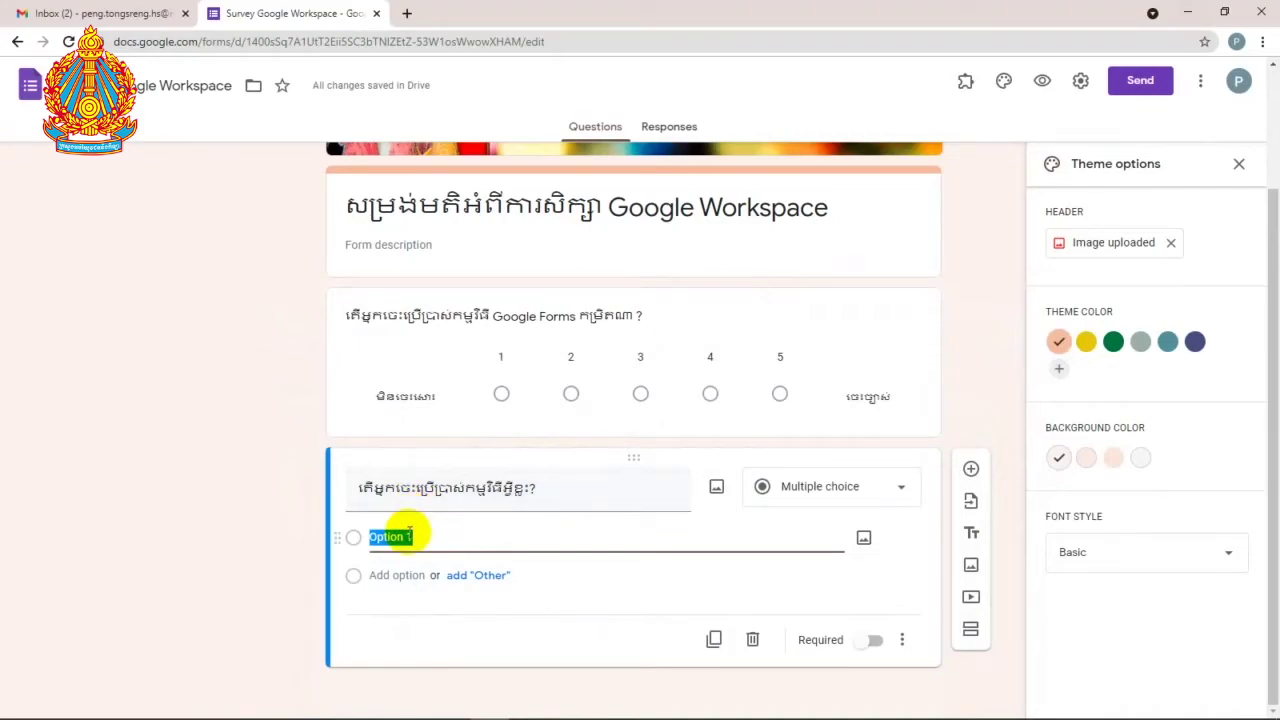
pyautogui.write('Google Forms Google Docs Google Sheets Google Slides Google Classroom Google Drive')
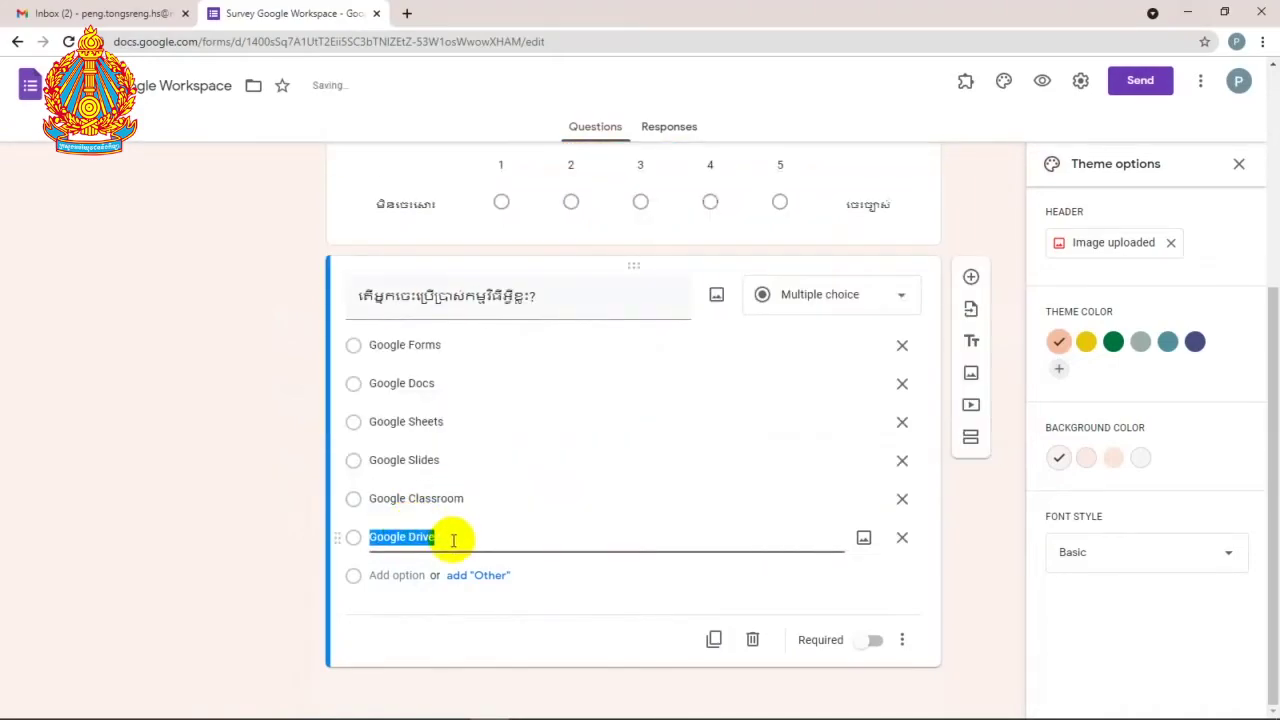
pyautogui.click(412, 575)
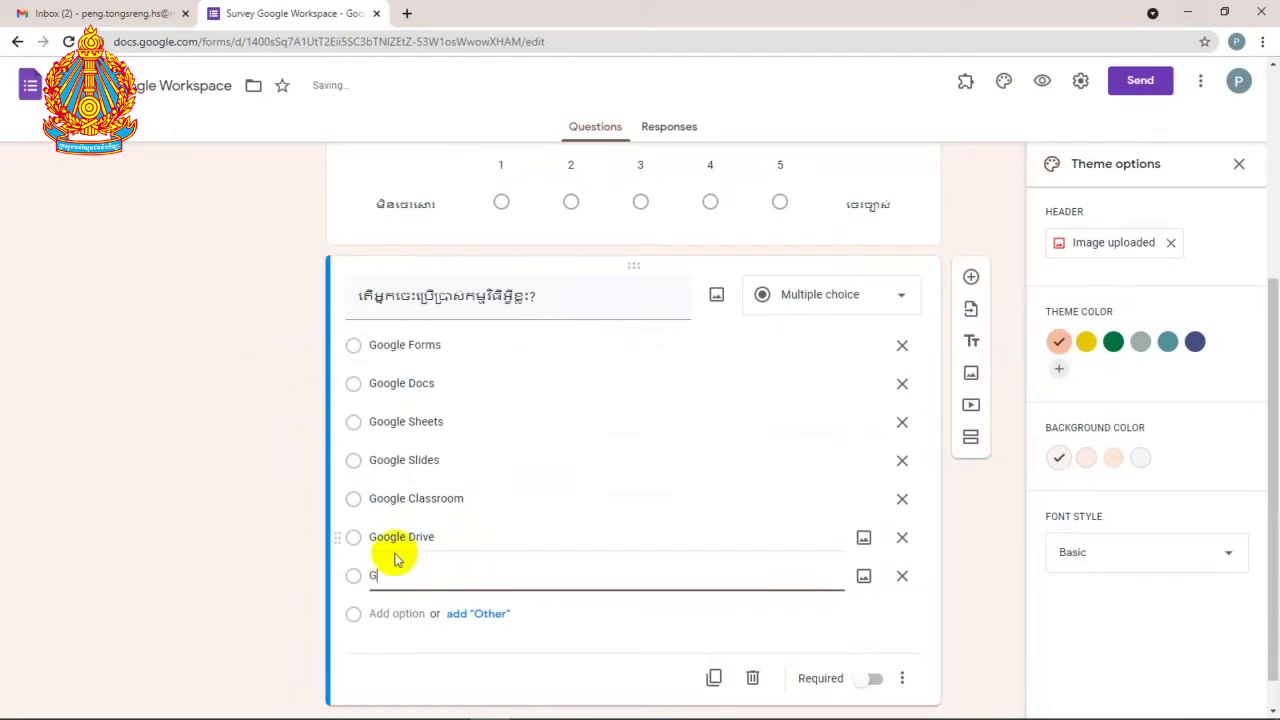
pyautogui.click(398, 613)
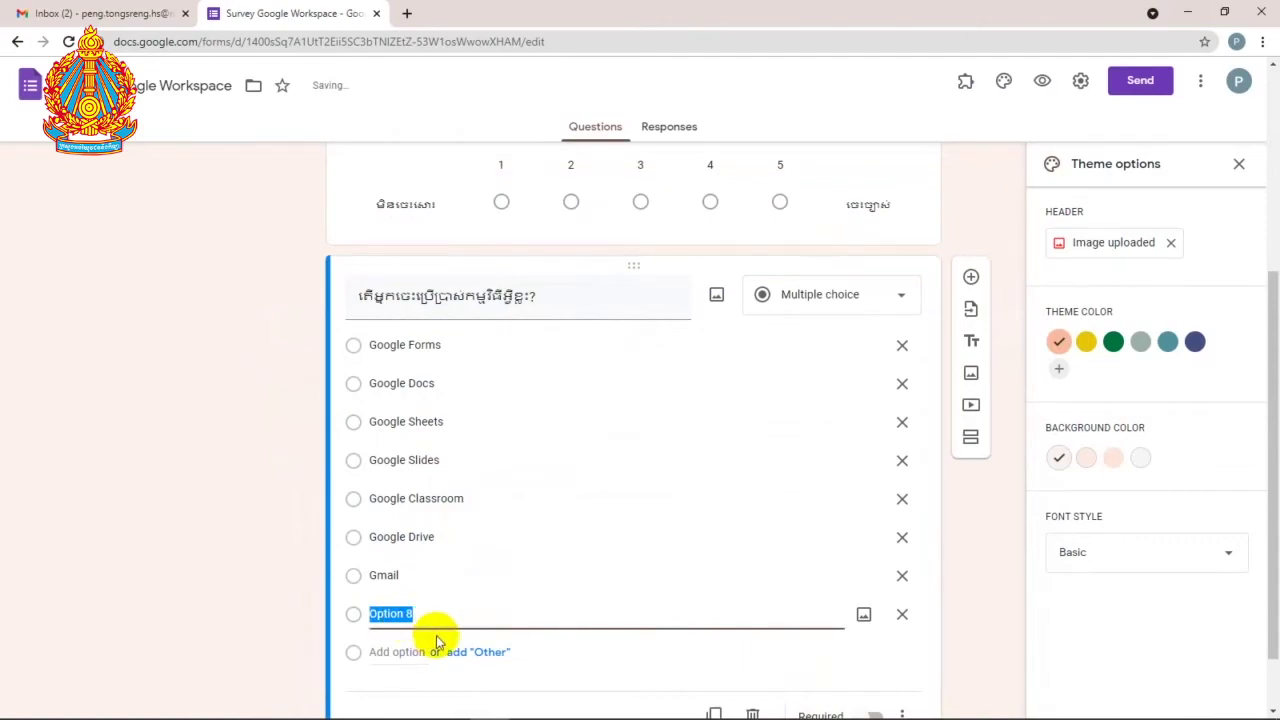
pyautogui.write('Google Sites')
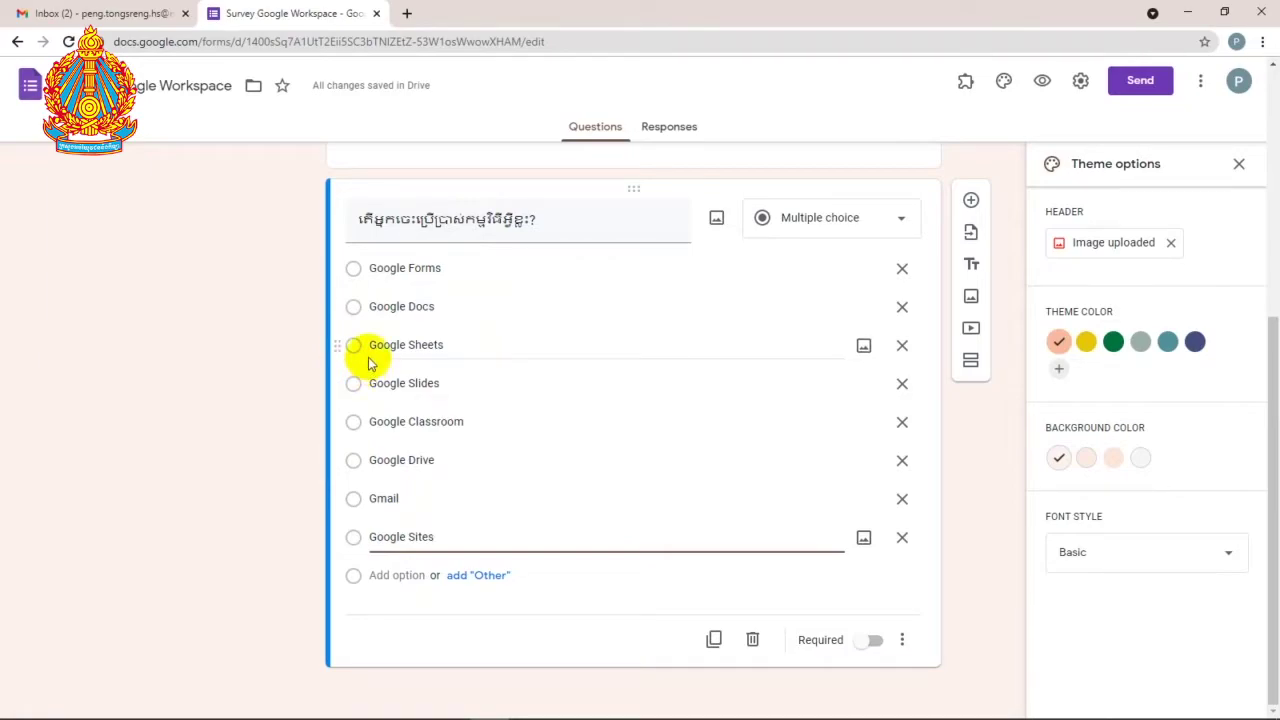
pyautogui.click(895, 222)
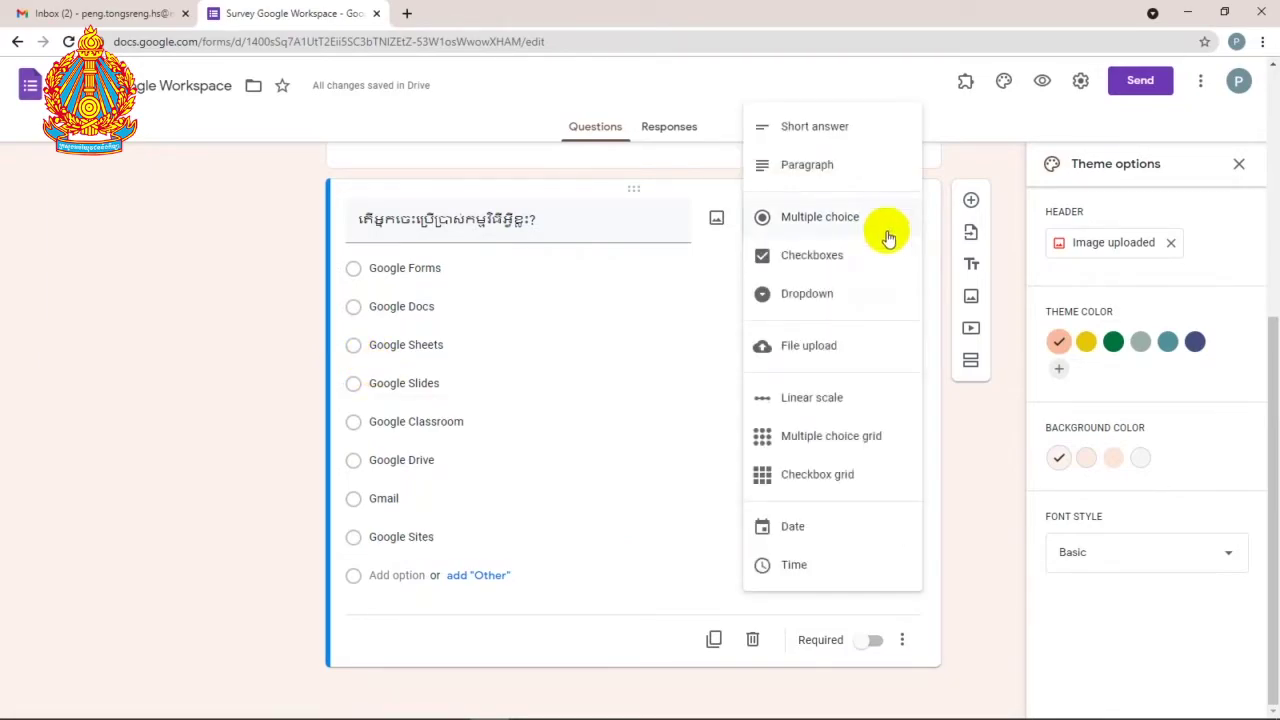
# Step: Switch the Google apps question to Checkboxes and add another question under the linear scale
pyautogui.click(872, 266)
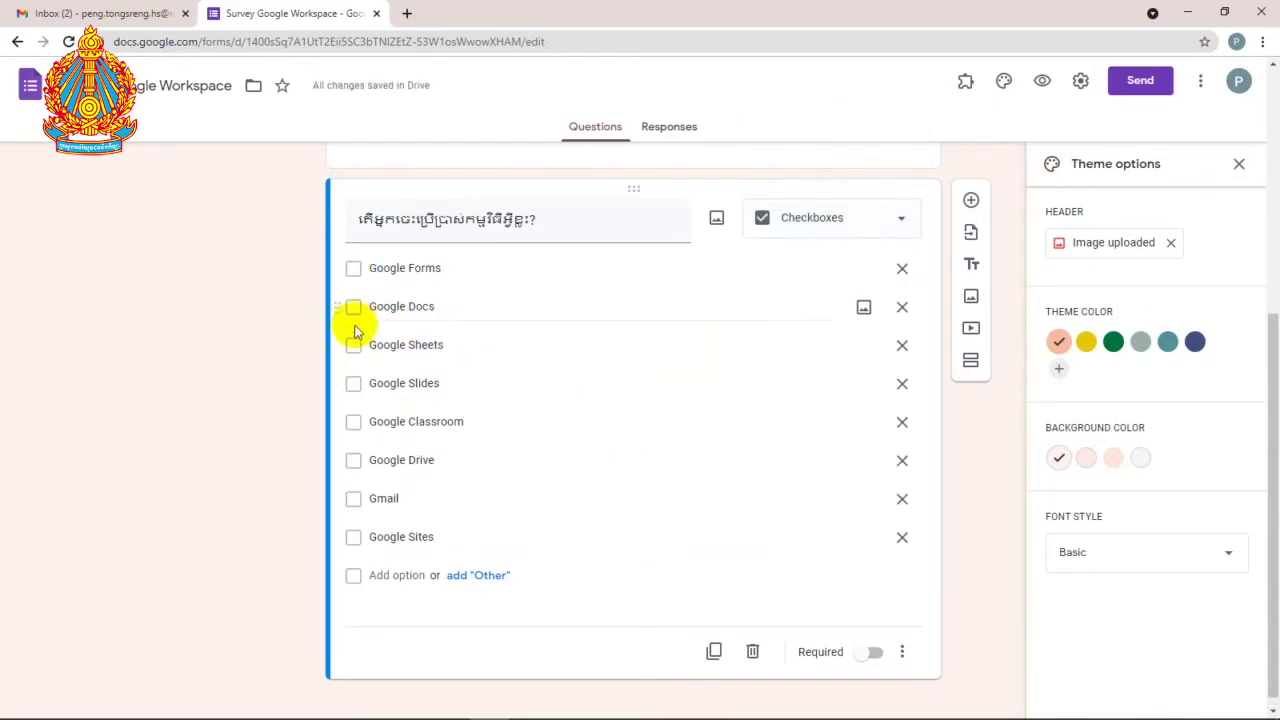
pyautogui.scroll(2, 485, 245)
pyautogui.click(515, 207)
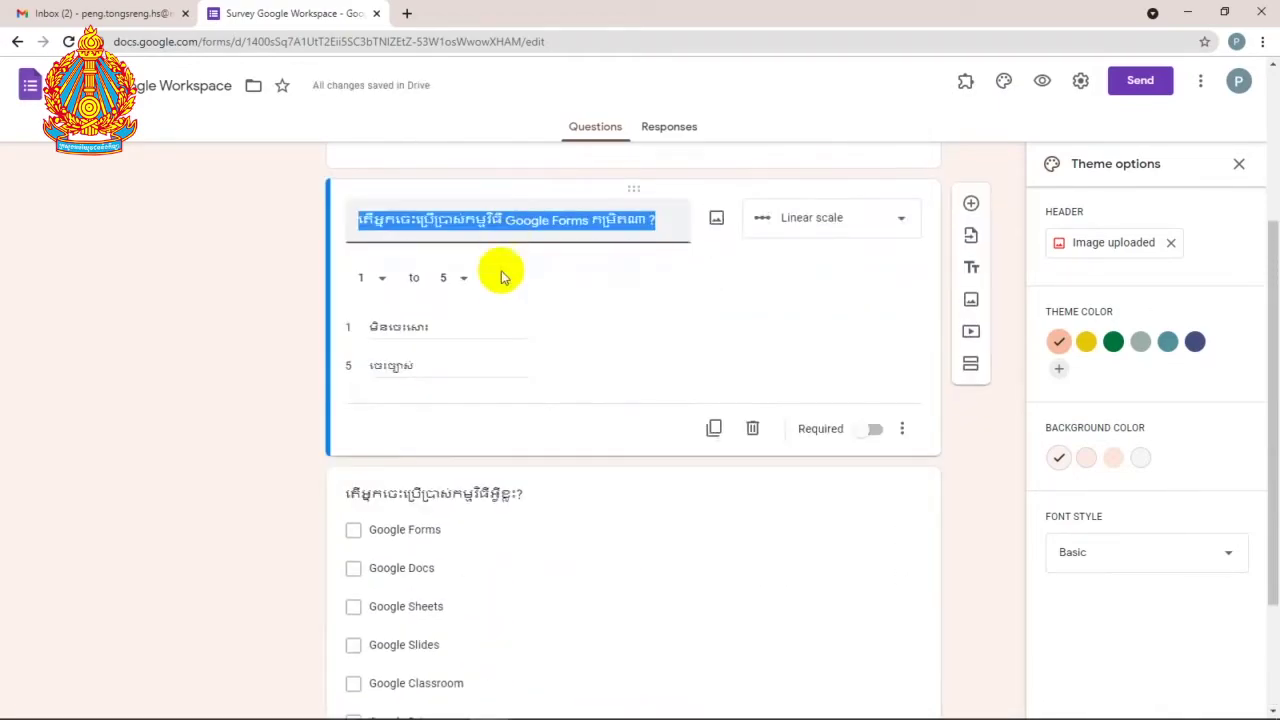
pyautogui.scroll(-2, 500, 285)
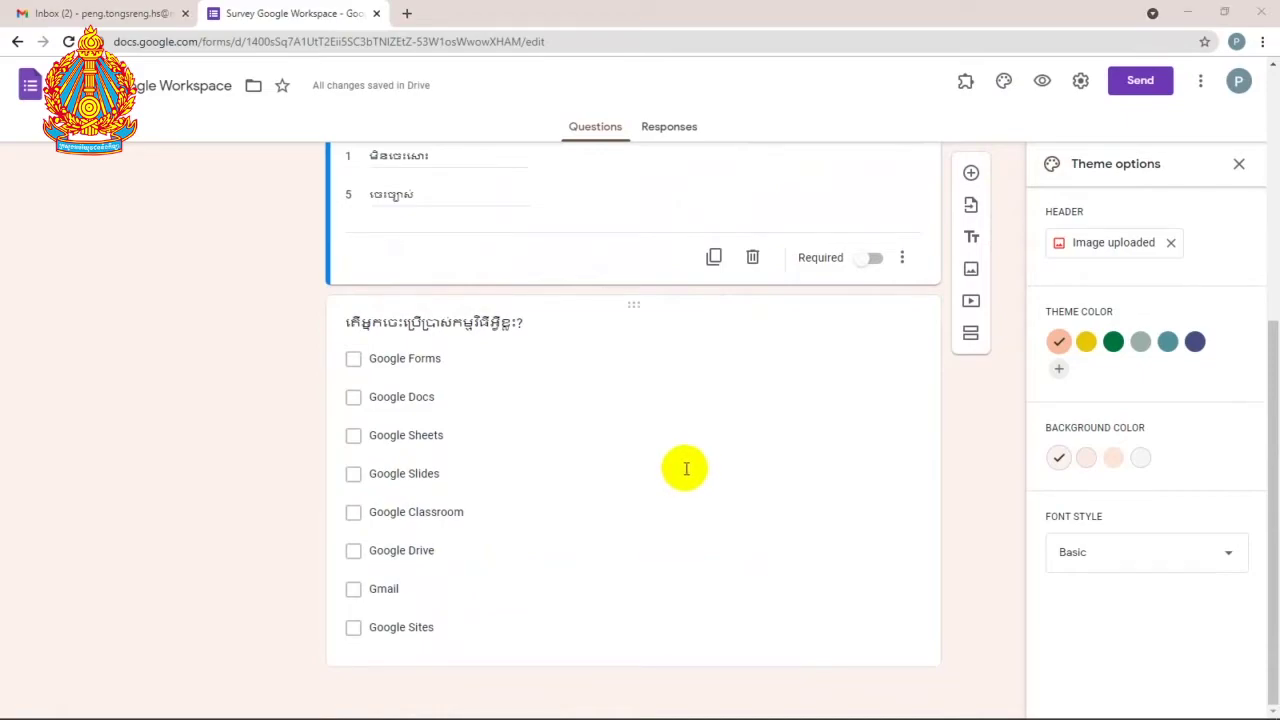
pyautogui.click(971, 173)
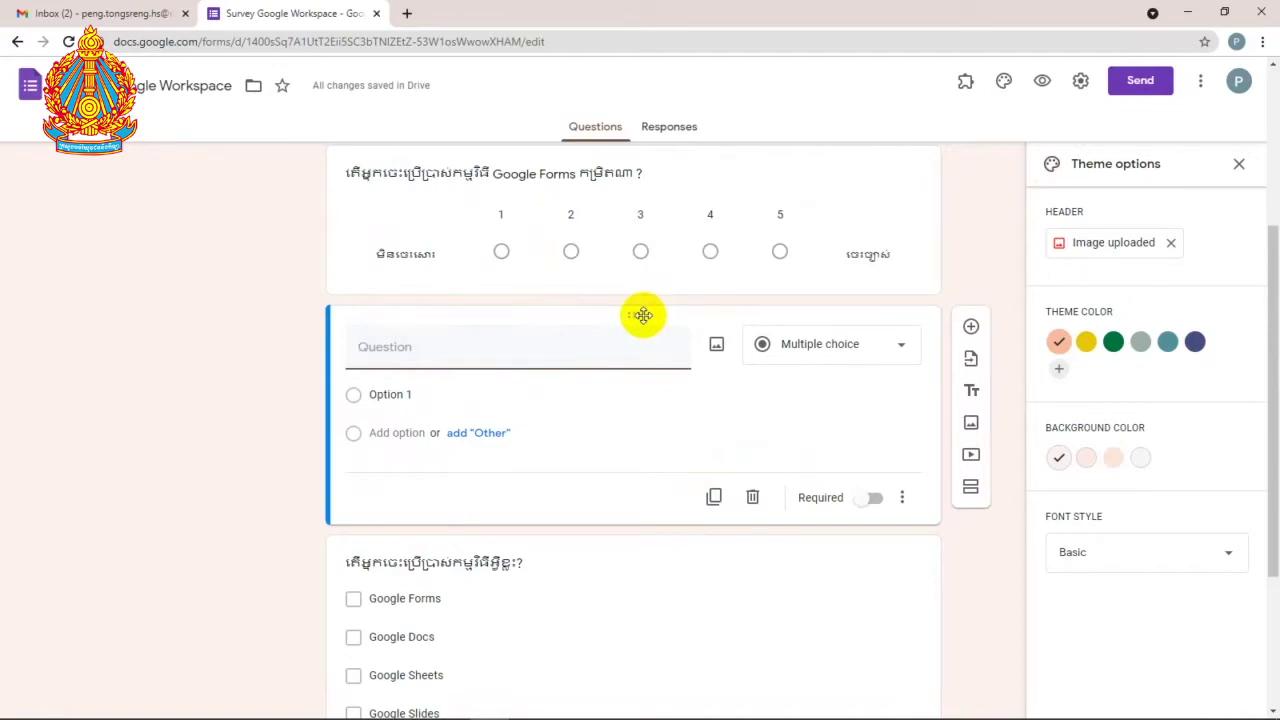
# Step: Move the new question below the checkboxes and paste the Khmer course-suggestions question as its title
pyautogui.moveTo(634, 314); pyautogui.dragTo(651, 646)
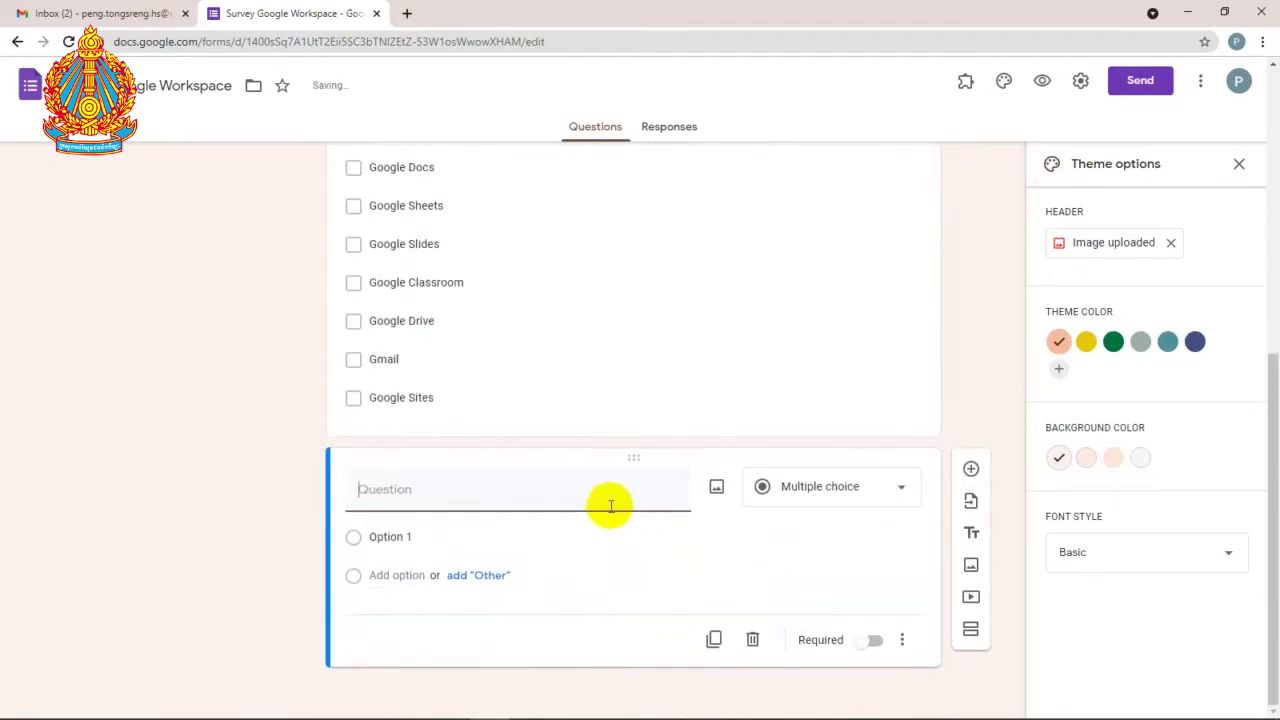
pyautogui.click(529, 704)
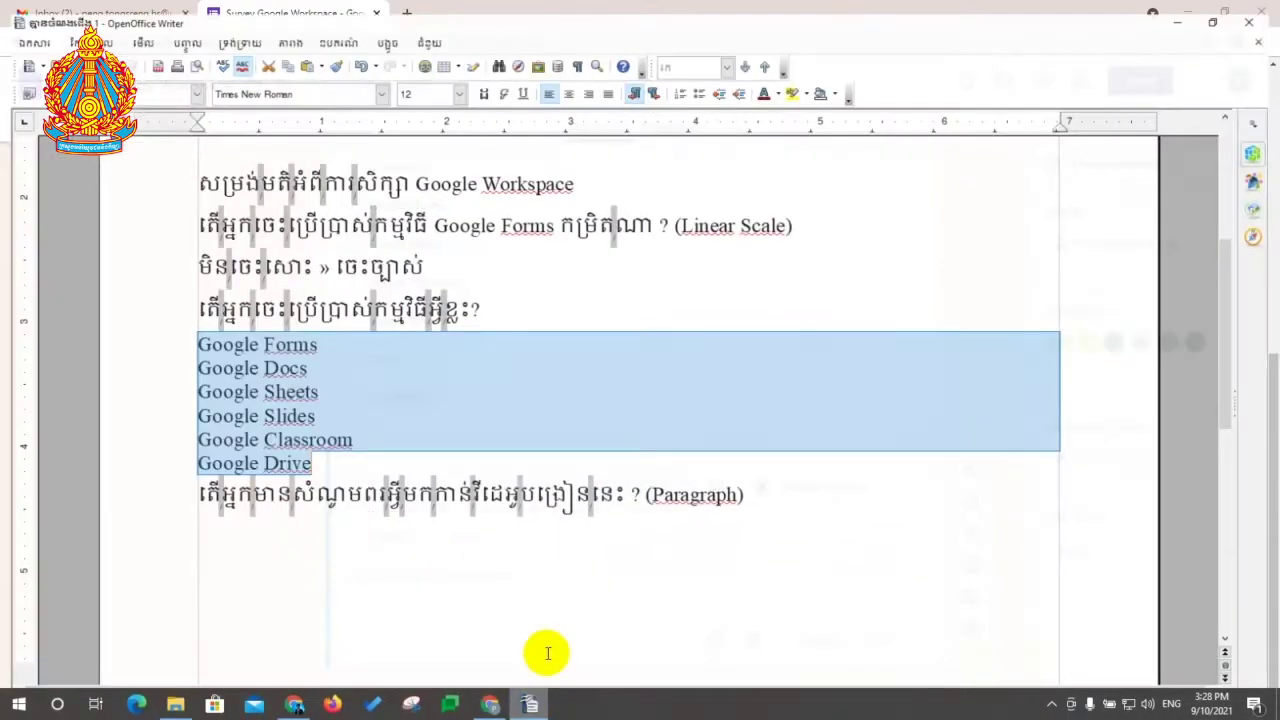
pyautogui.click(214, 486)
pyautogui.moveTo(177, 488); pyautogui.dragTo(640, 490)
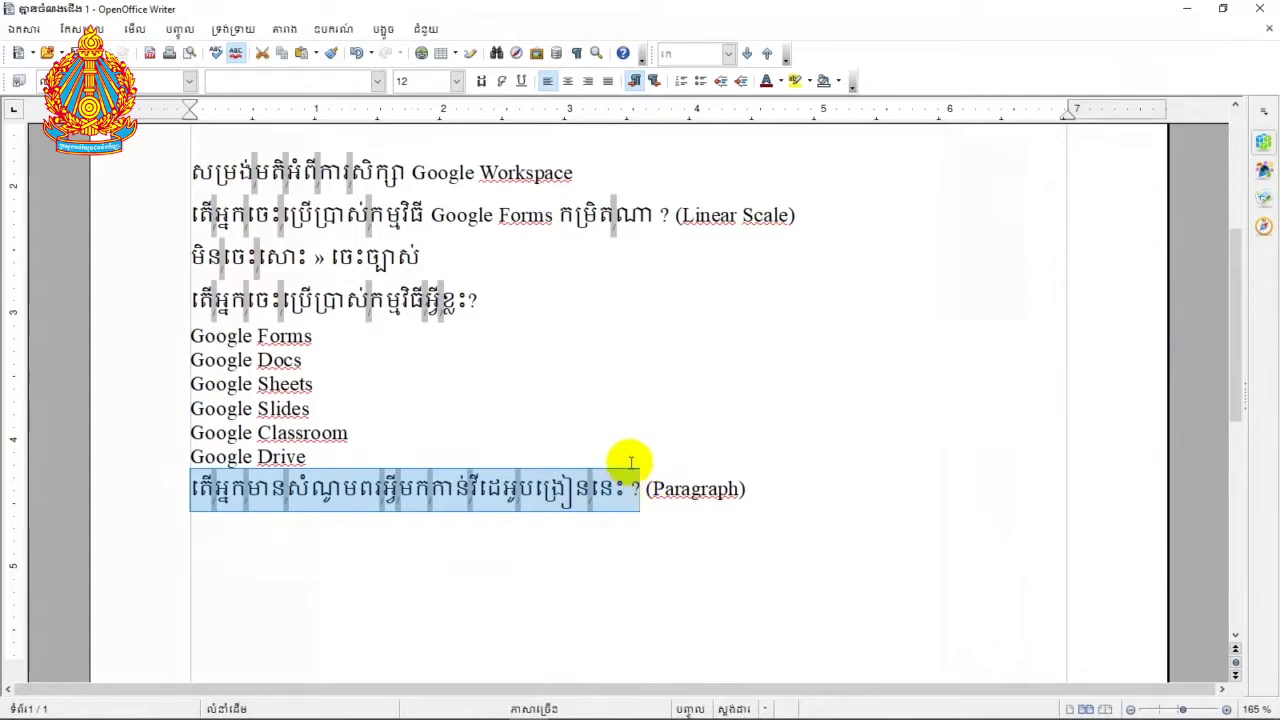
pyautogui.click(1186, 8)
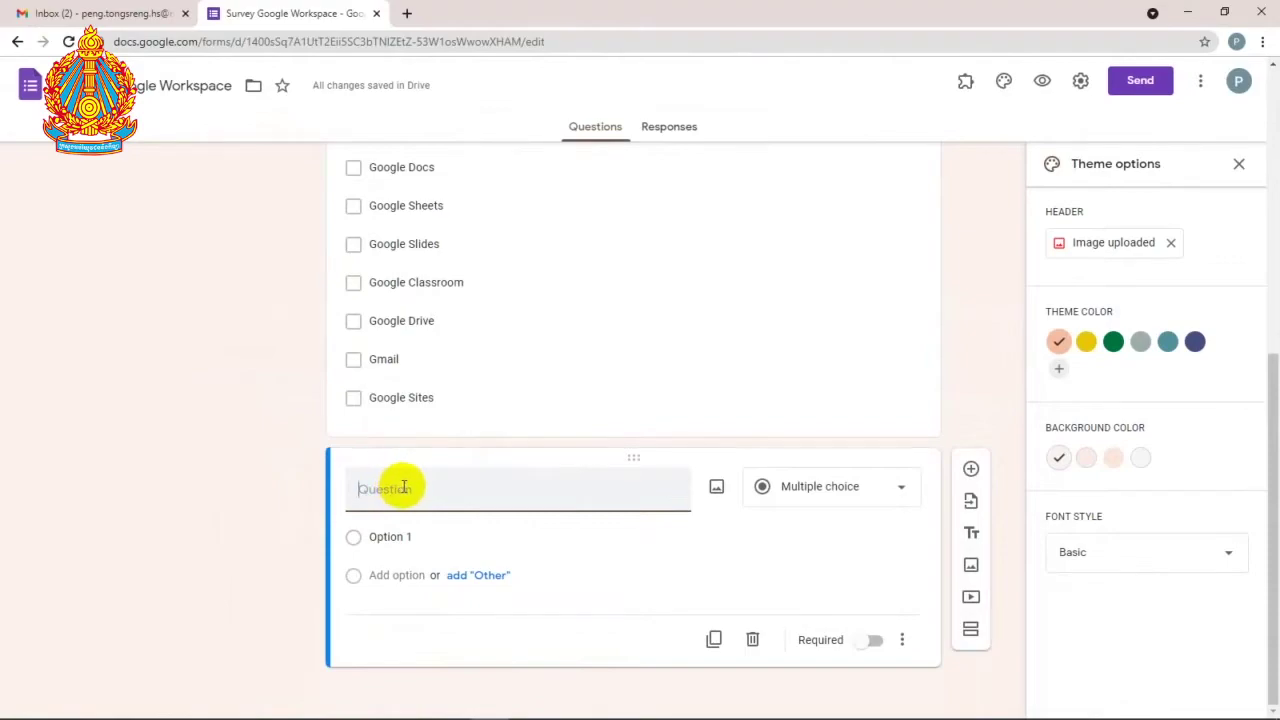
pyautogui.write('តើអ្នកមានសំណូមពរអ្វីមកកាន់វីដេអូបង្រៀននេះ ?')
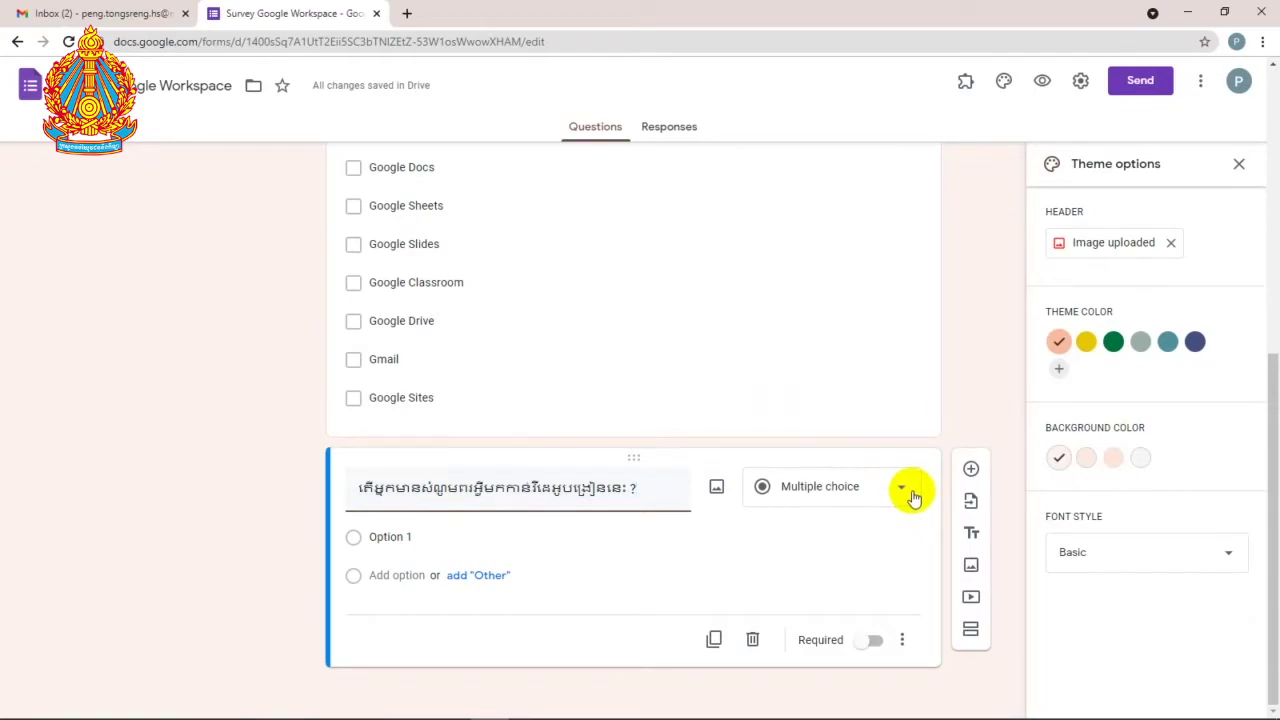
pyautogui.click(910, 494)
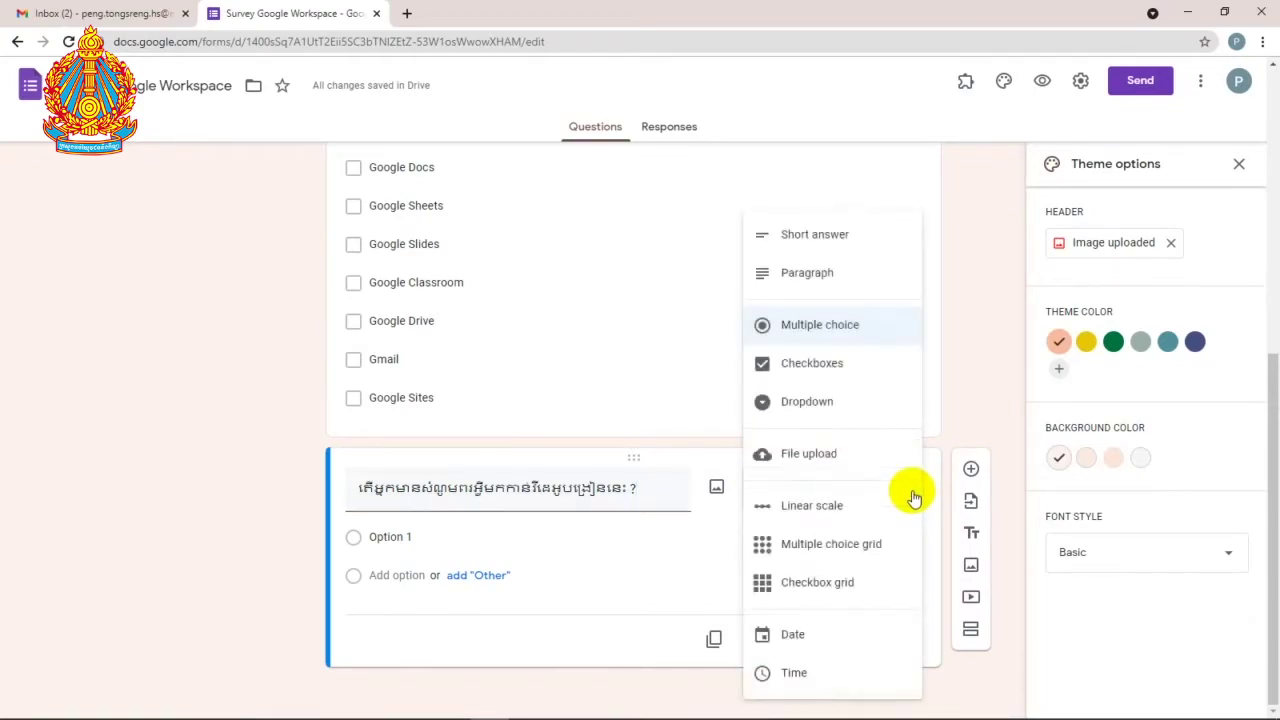
# Step: Make the Khmer course-suggestions question a Paragraph question, then scroll to review the form
pyautogui.click(838, 280)
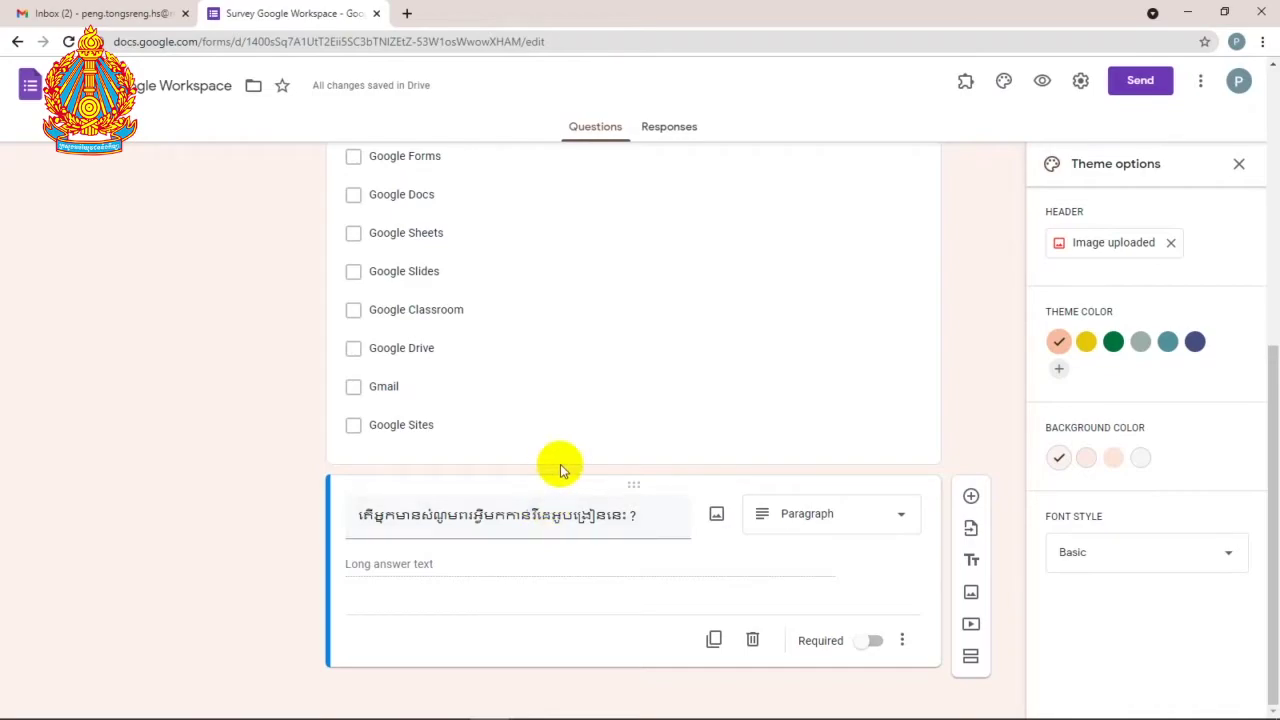
pyautogui.scroll(5, 620, 460)
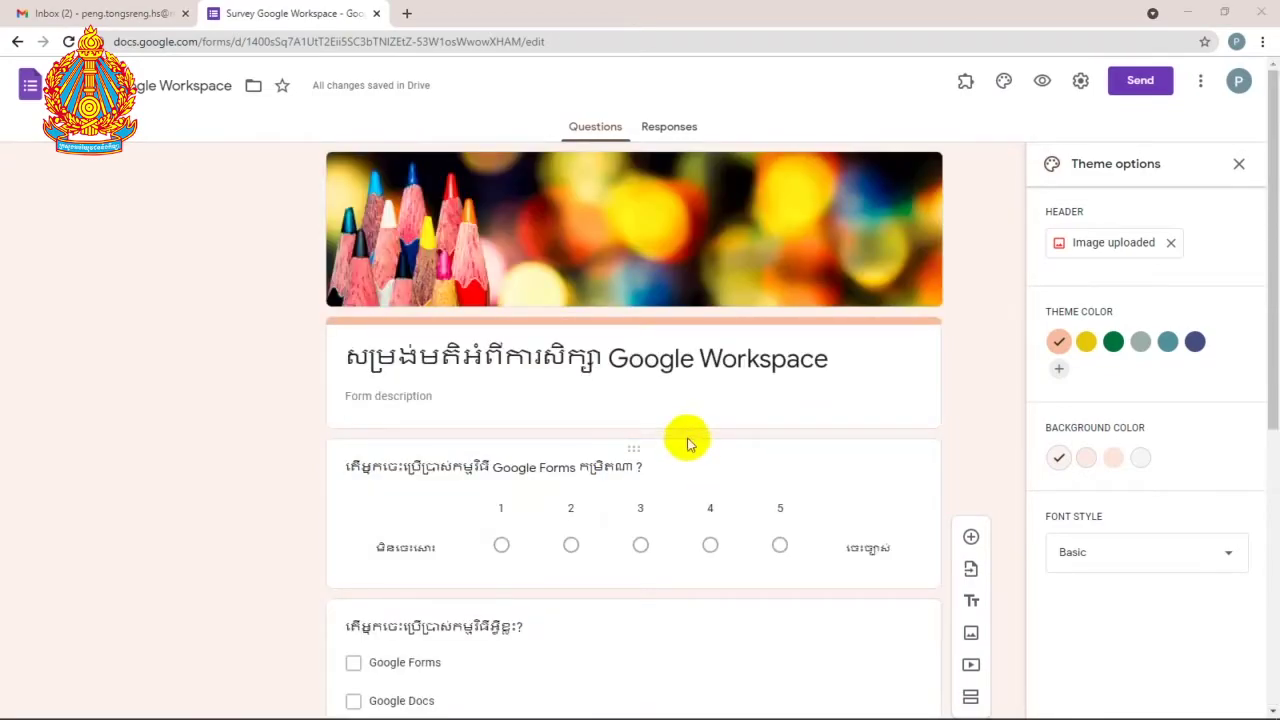
pyautogui.scroll(-4, 666, 414)
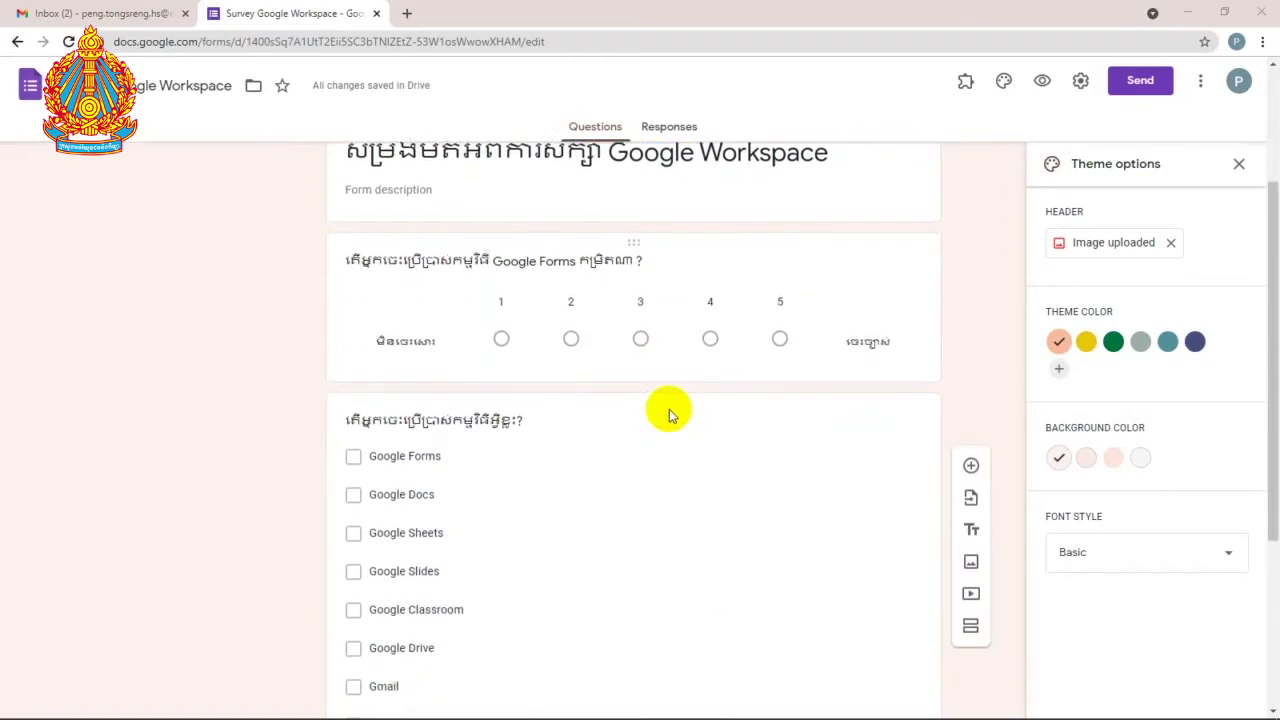
pyautogui.scroll(-1, 666, 414)
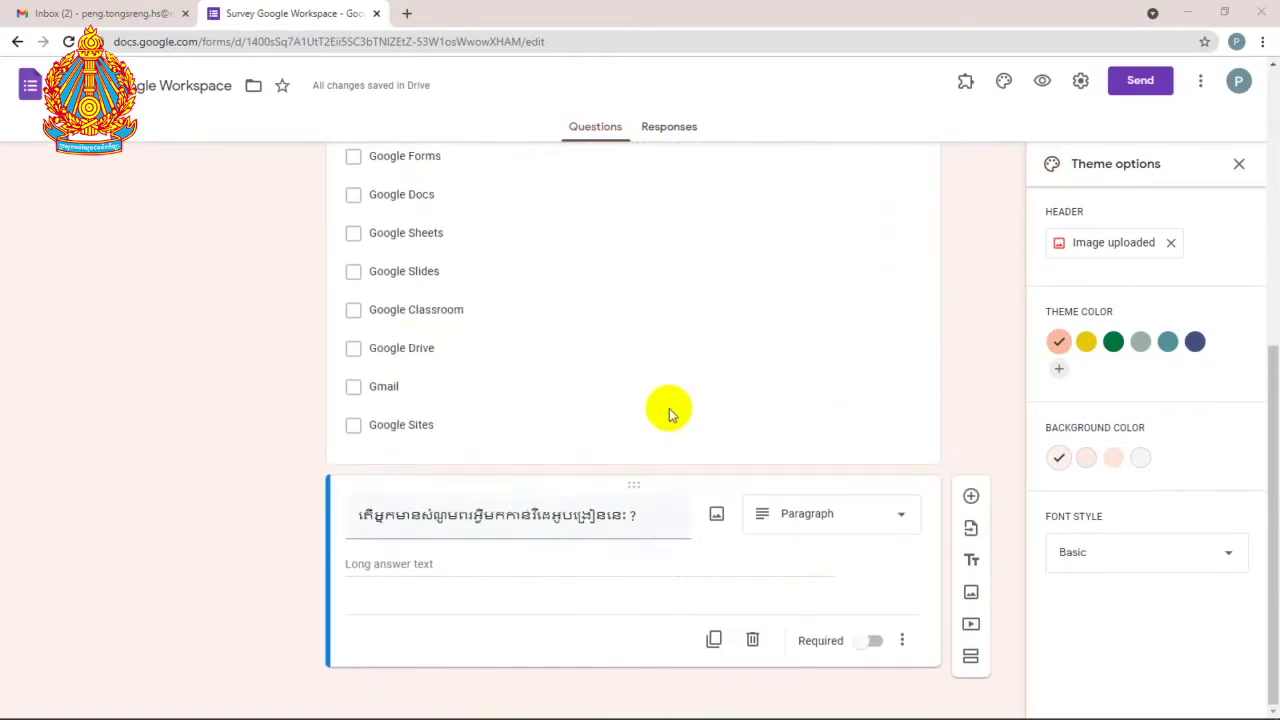
pyautogui.scroll(2, 580, 374)
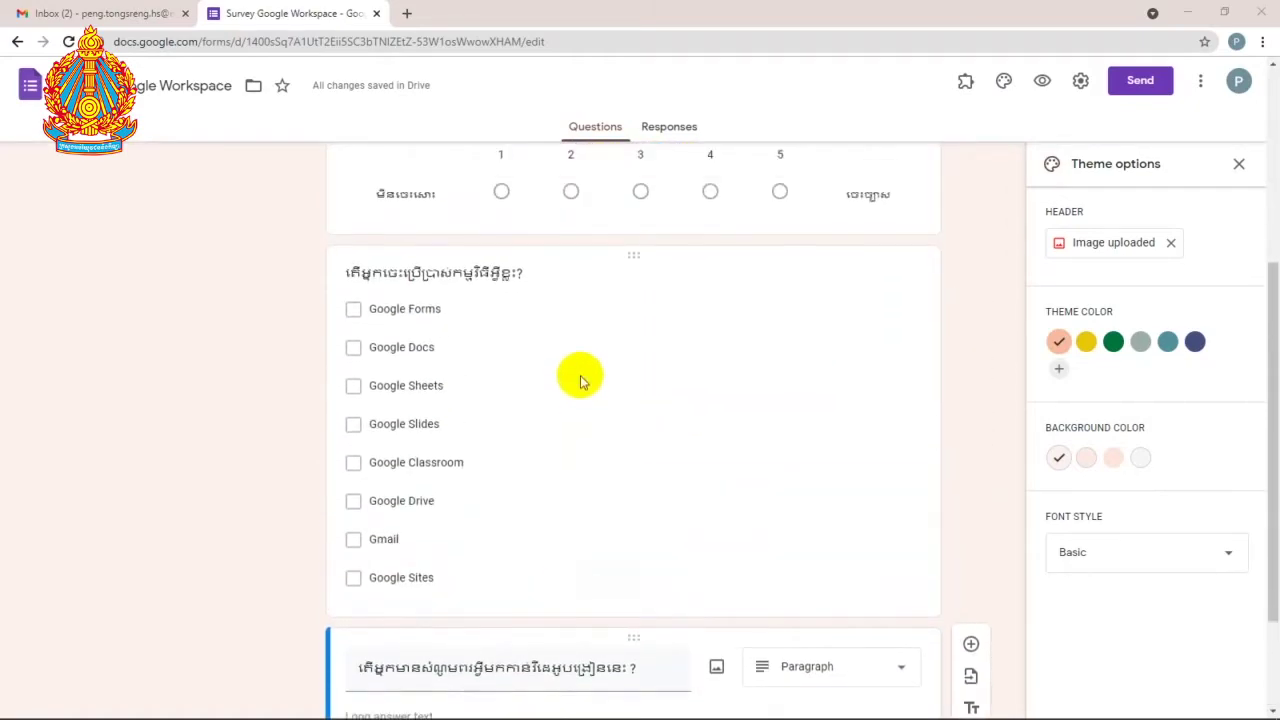
# Step: Preview the form and test-answer 3 on the scale, ticking Google Docs and Google Sheets
pyautogui.click(1040, 88)
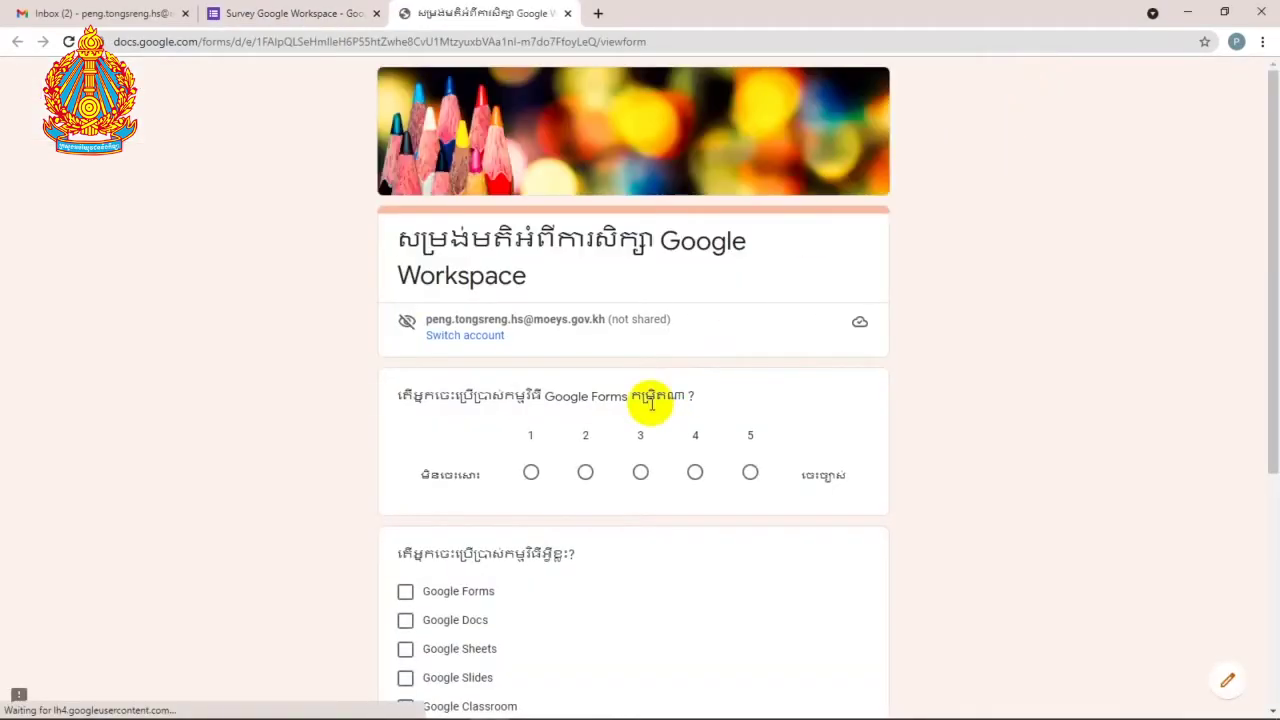
pyautogui.scroll(-1, 674, 380)
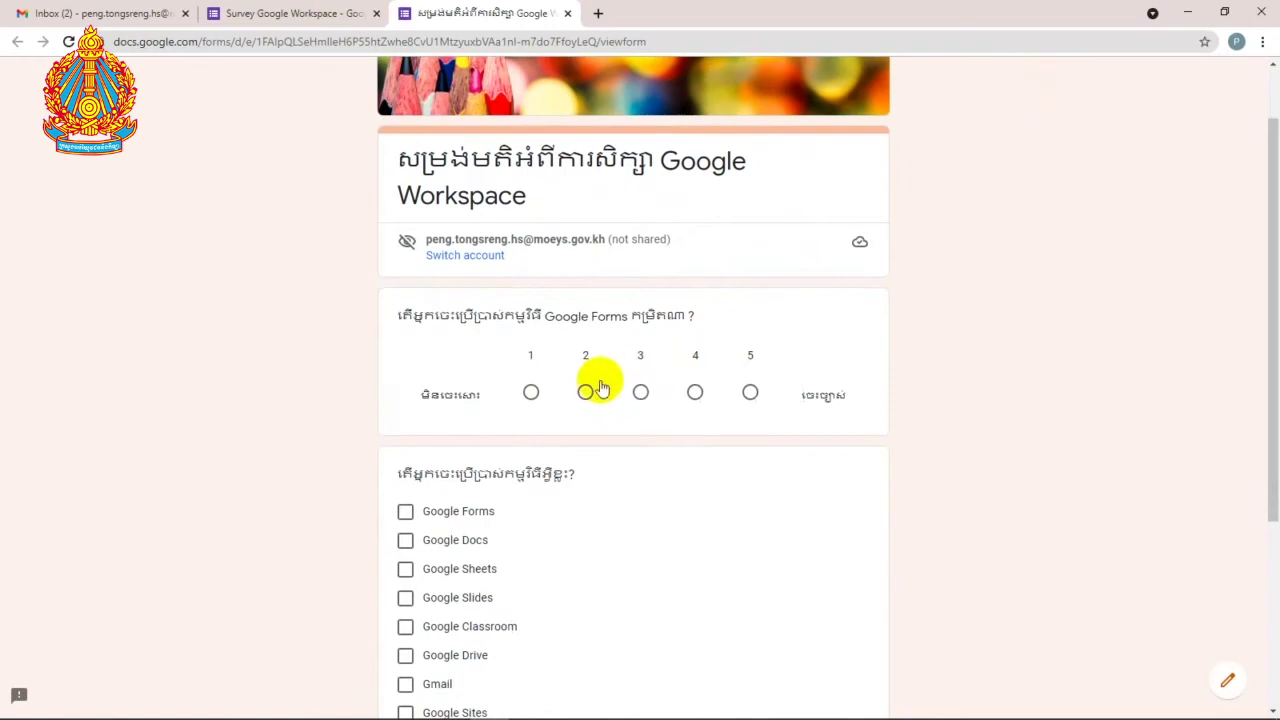
pyautogui.click(531, 394)
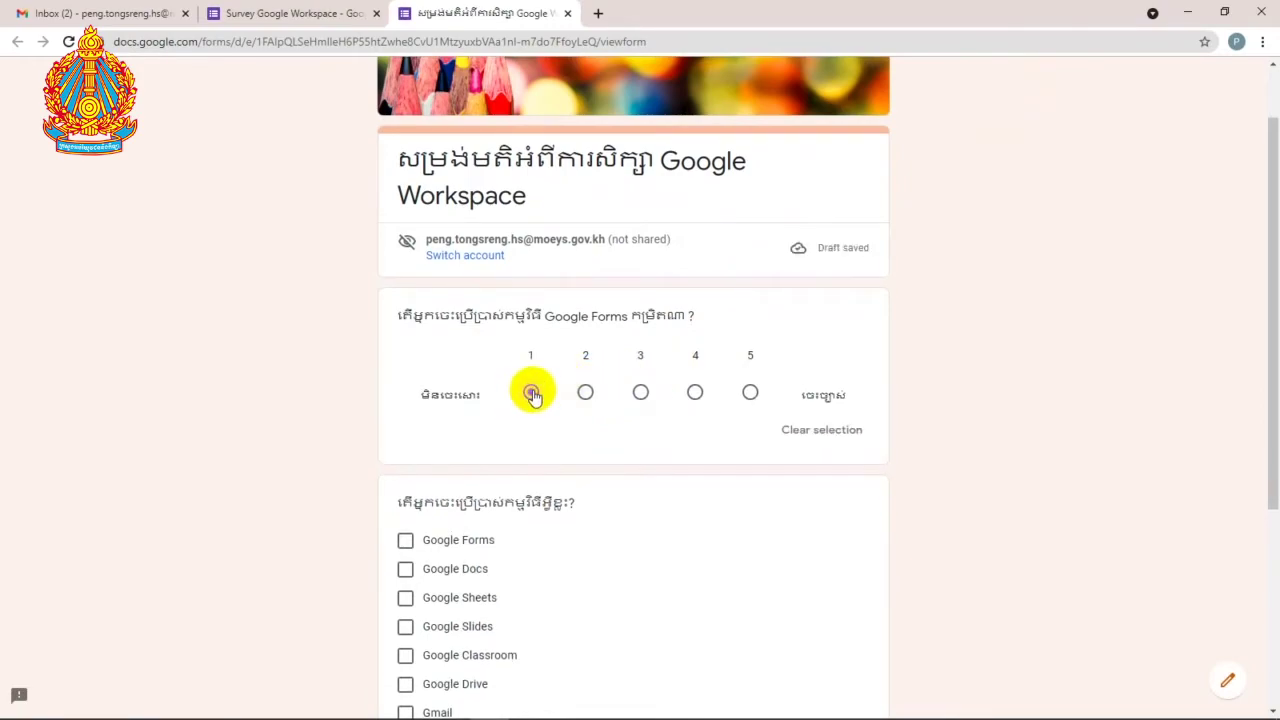
pyautogui.click(640, 394)
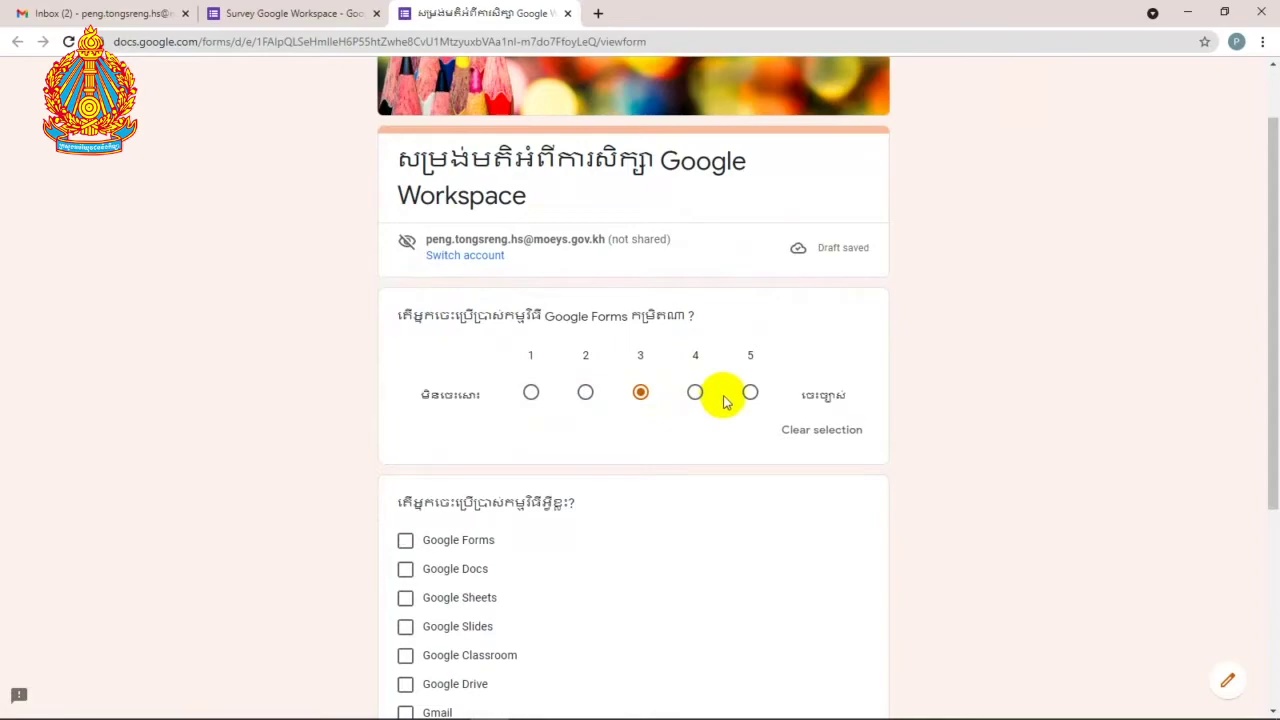
pyautogui.scroll(-2, 725, 402)
pyautogui.scroll(-1, 509, 417)
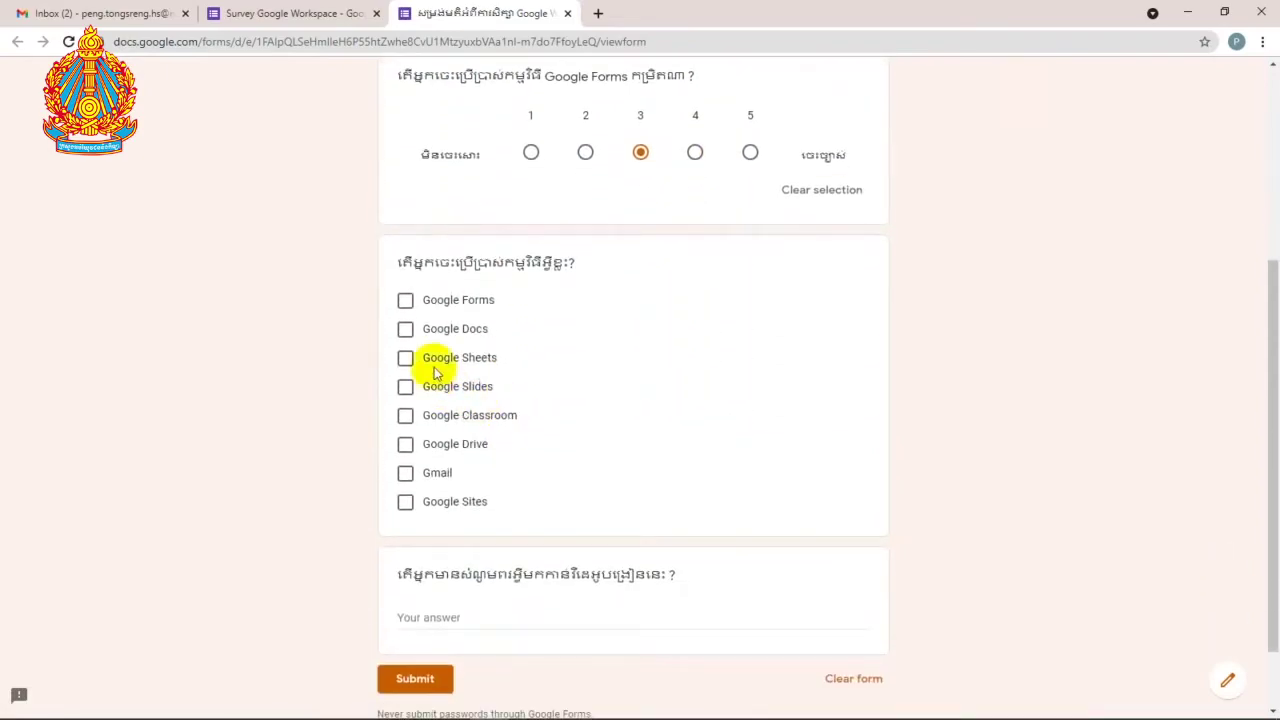
pyautogui.click(405, 328)
pyautogui.click(407, 358)
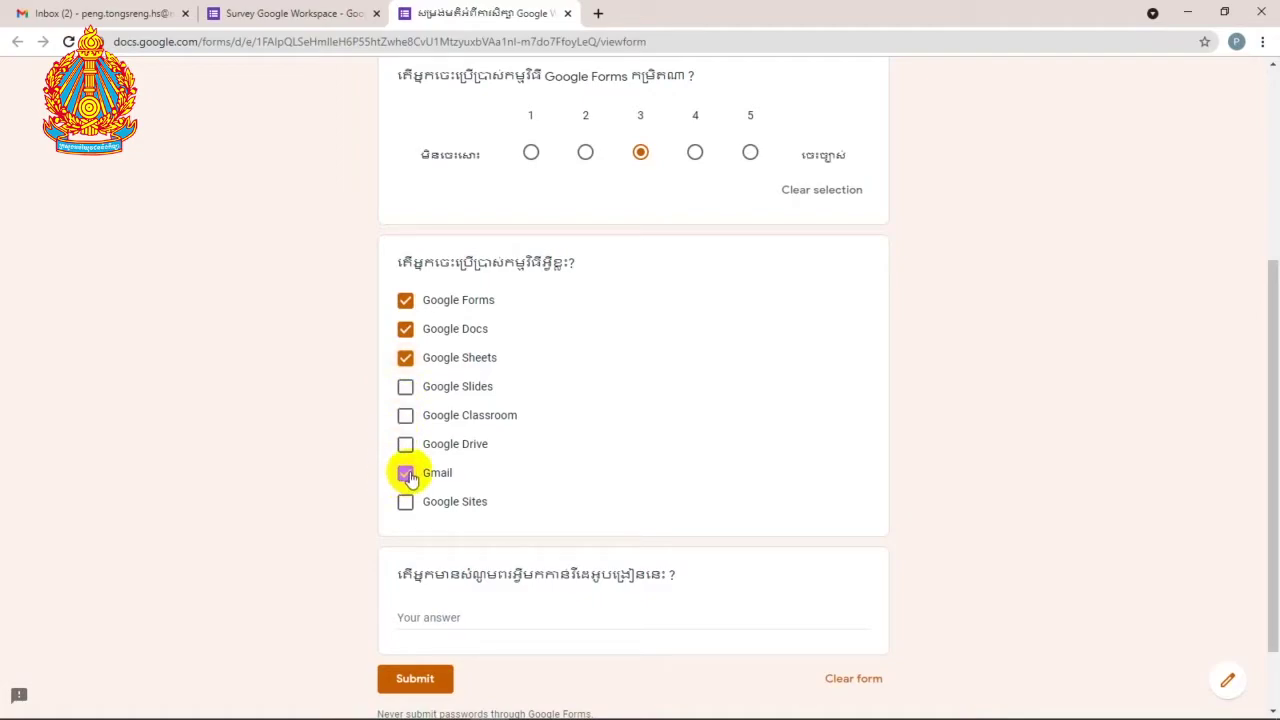
# Step: Type a test answer into the paragraph question, then erase it
pyautogui.click(428, 610)
pyautogui.scroll(-1, 590, 530)
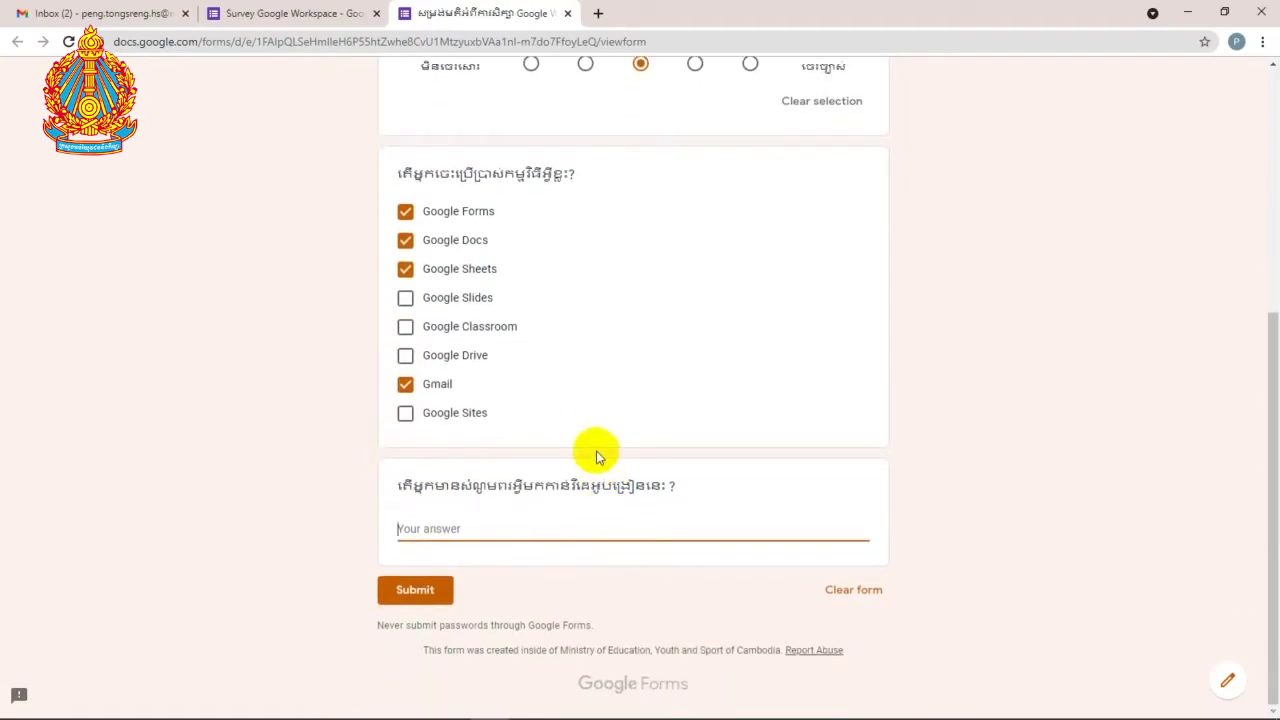
pyautogui.write('aaaaaaaaaaaaaaaaaaaaaaaaaaaaaaaaaaaaaaaaaaaaaaaaaaaaaaaaaaaaaa')
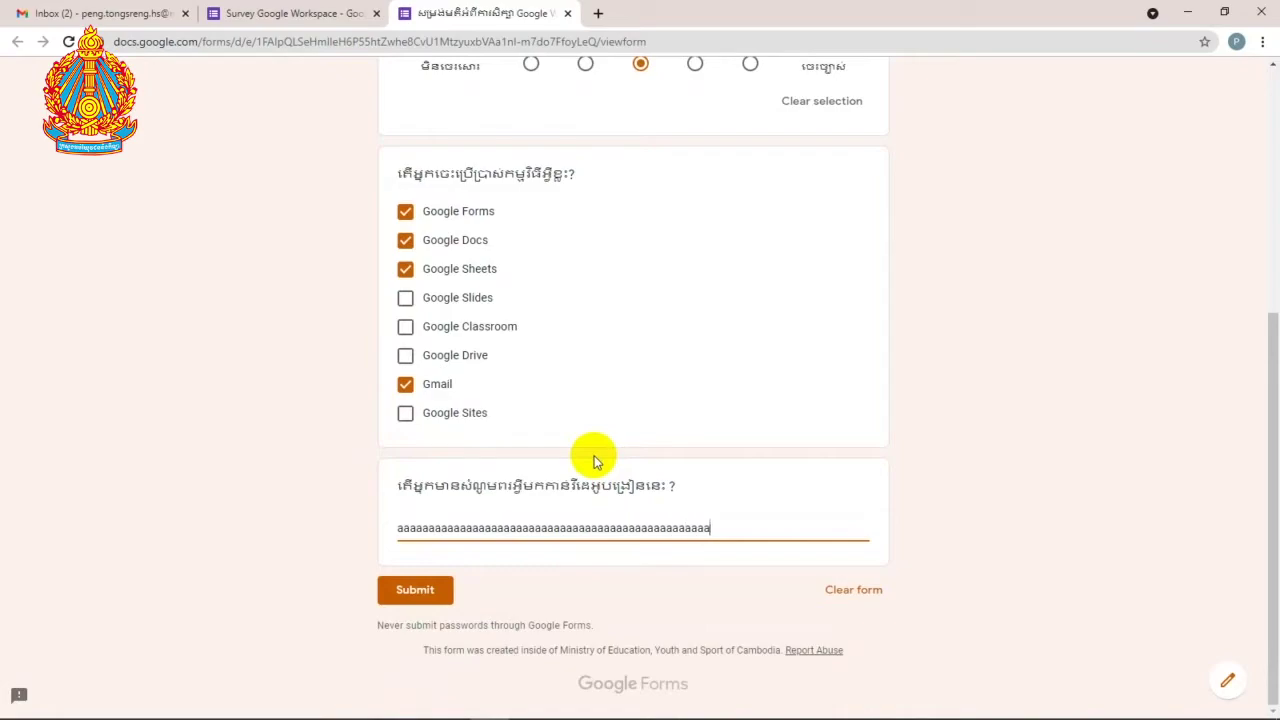
pyautogui.write('aaaaaaaaaaaaaaaaaaaaaaaaaaaaaaaaaaaaaaaaaaaaaaaaaaaaaaaaaaaaaaaaaaaaaaaaaaaa')
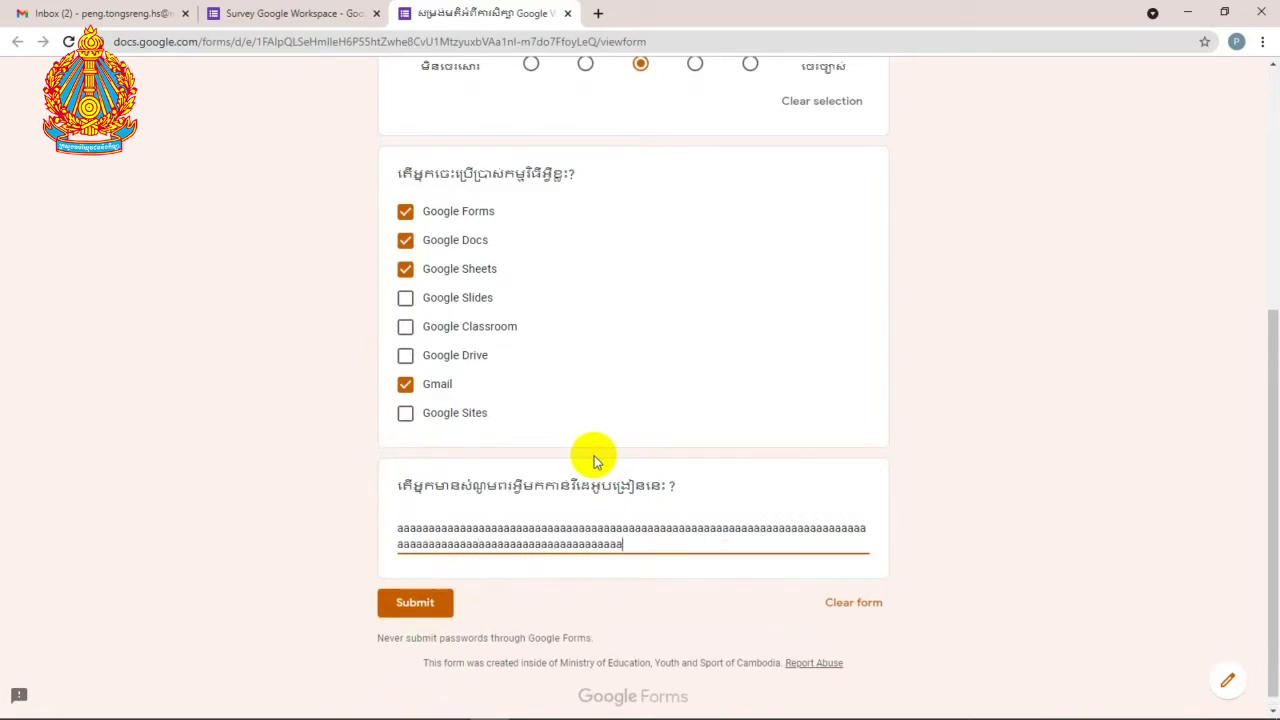
pyautogui.write('aaaaaaaaaaaaaaaaaaaaaa')
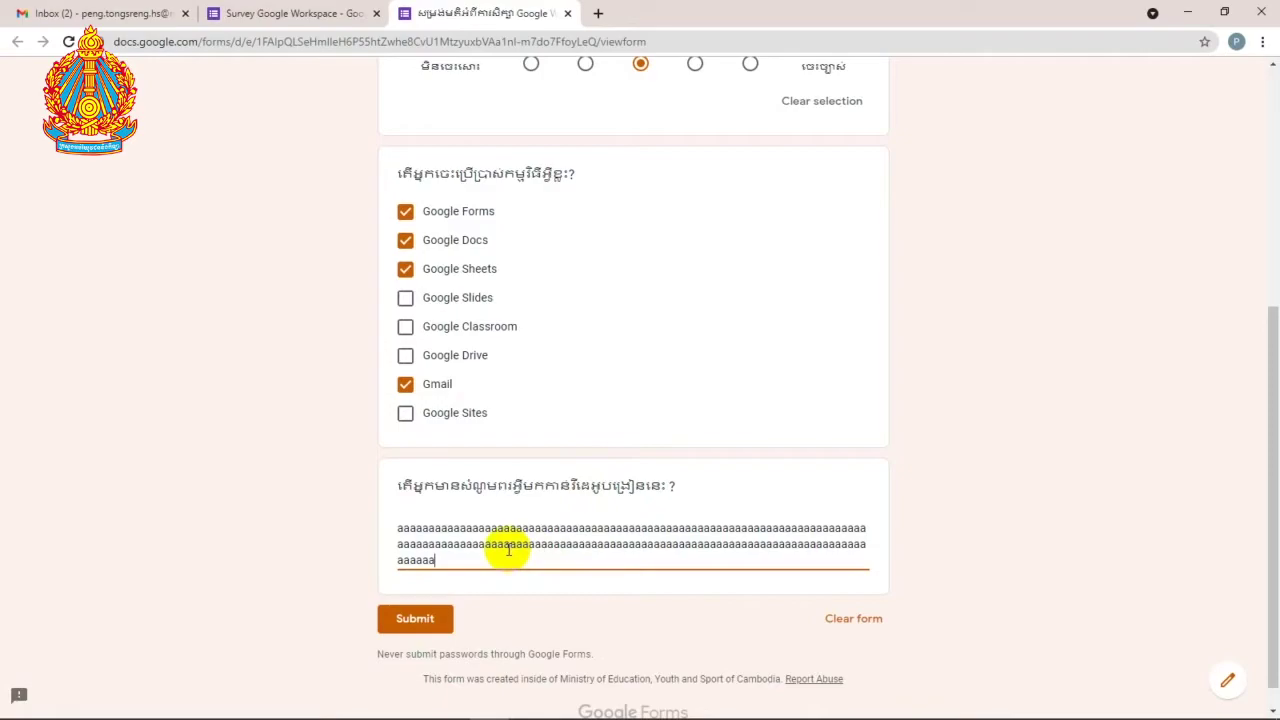
pyautogui.hotkey('ctrl', 'a')
pyautogui.press('BackSpace')
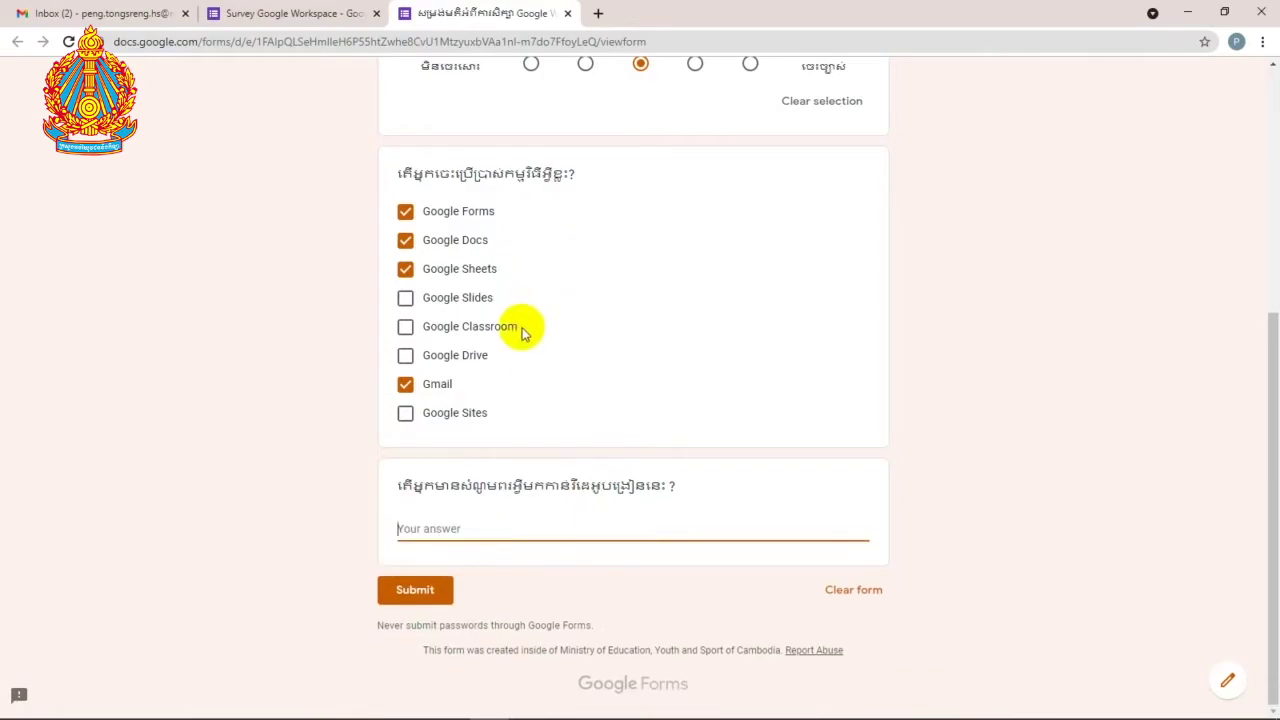
# Step: Clear all preview answers with confirmation and close the preview tab
pyautogui.scroll(2, 523, 334)
pyautogui.scroll(-2, 430, 632)
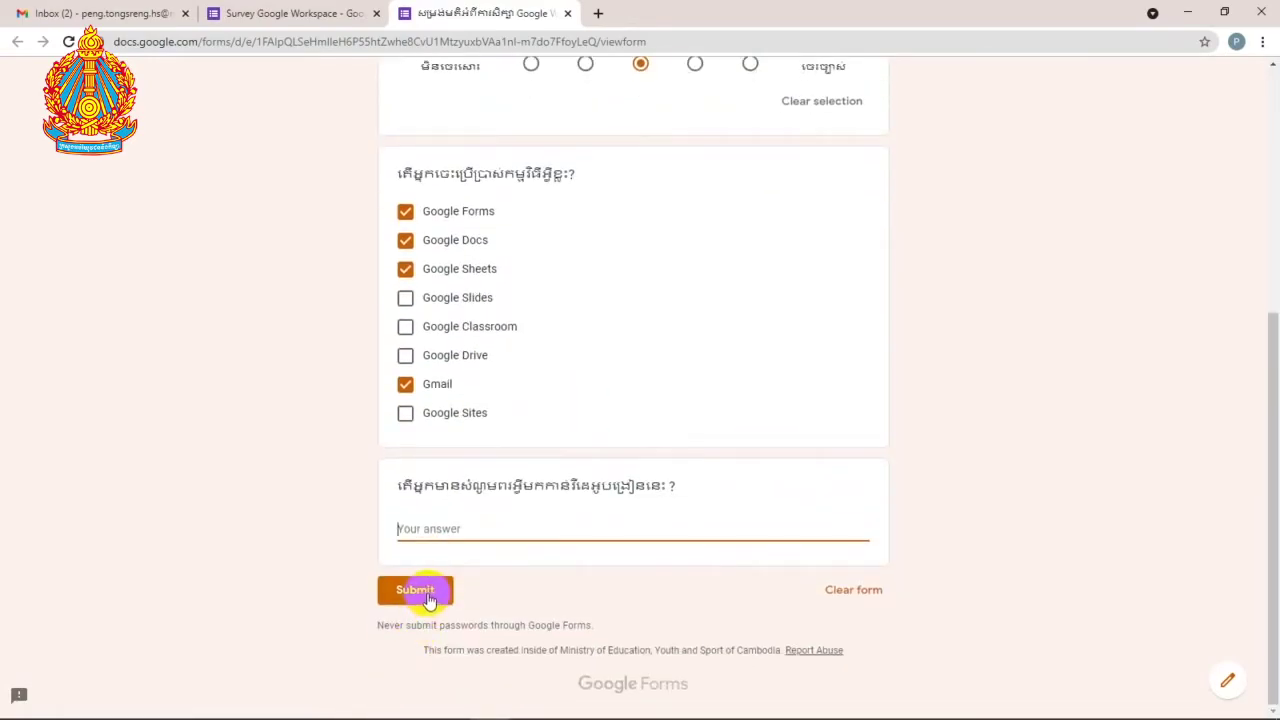
pyautogui.click(838, 592)
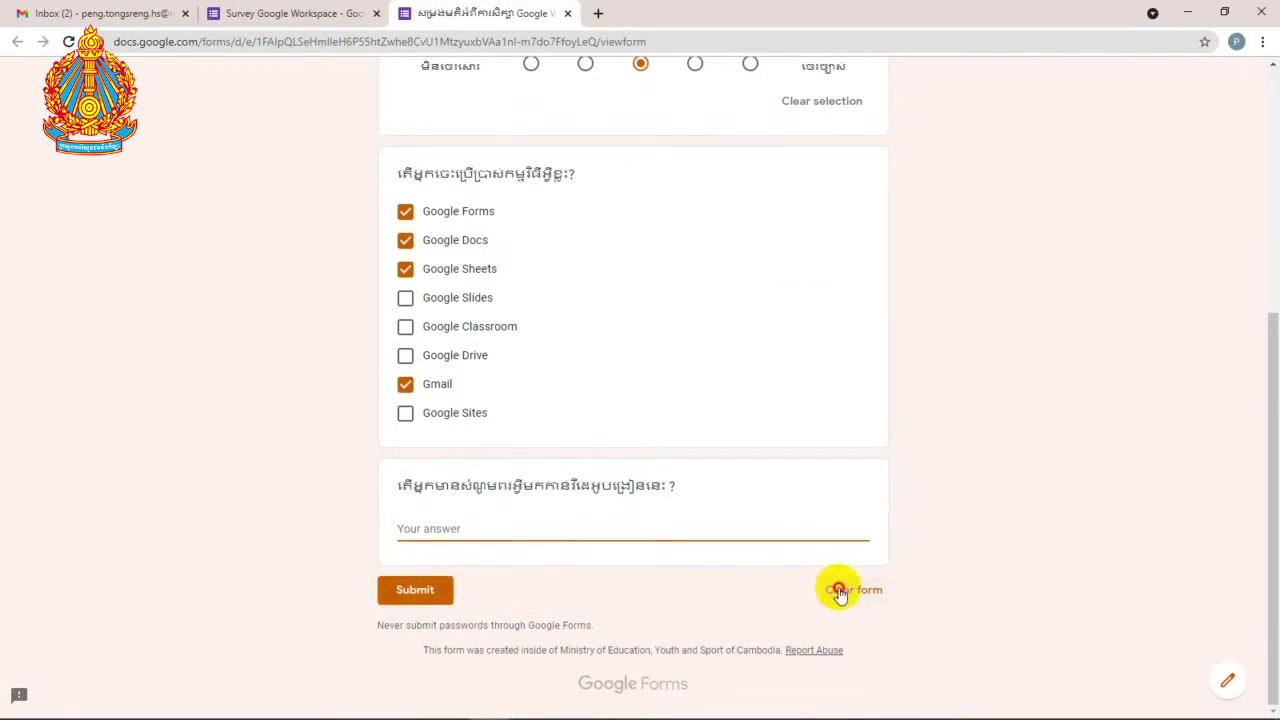
pyautogui.click(730, 431)
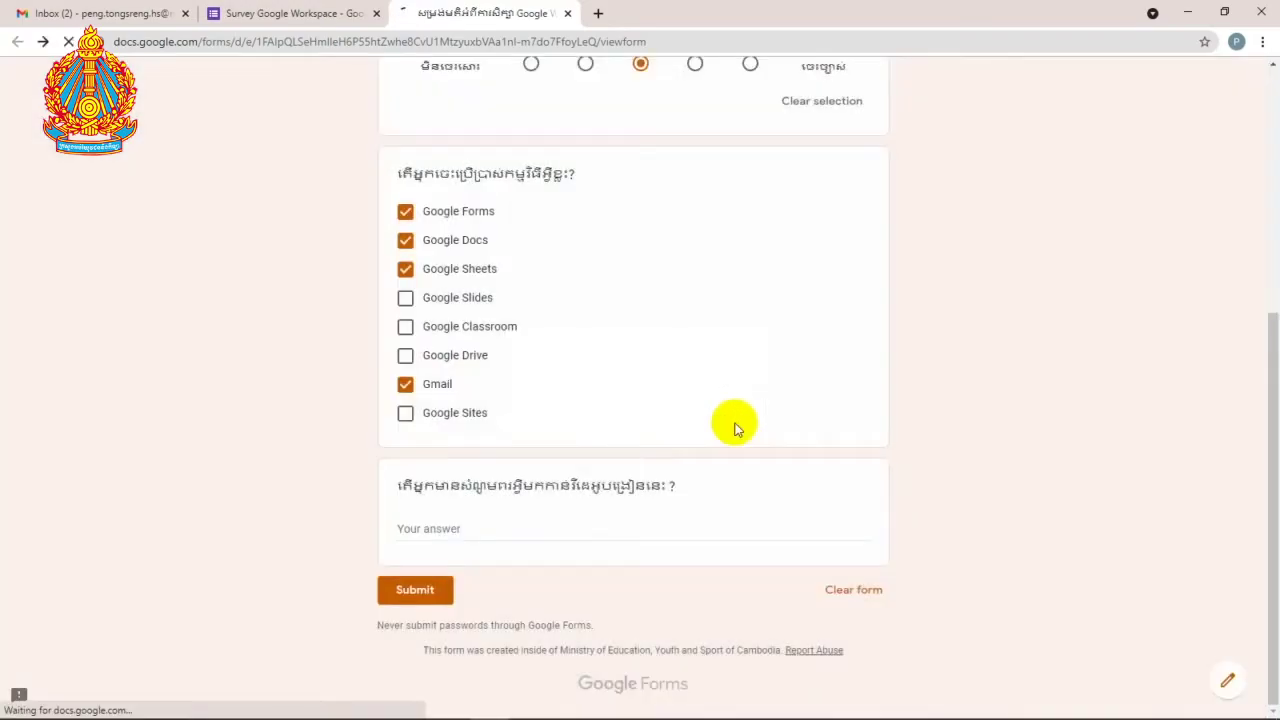
pyautogui.scroll(-4, 730, 438)
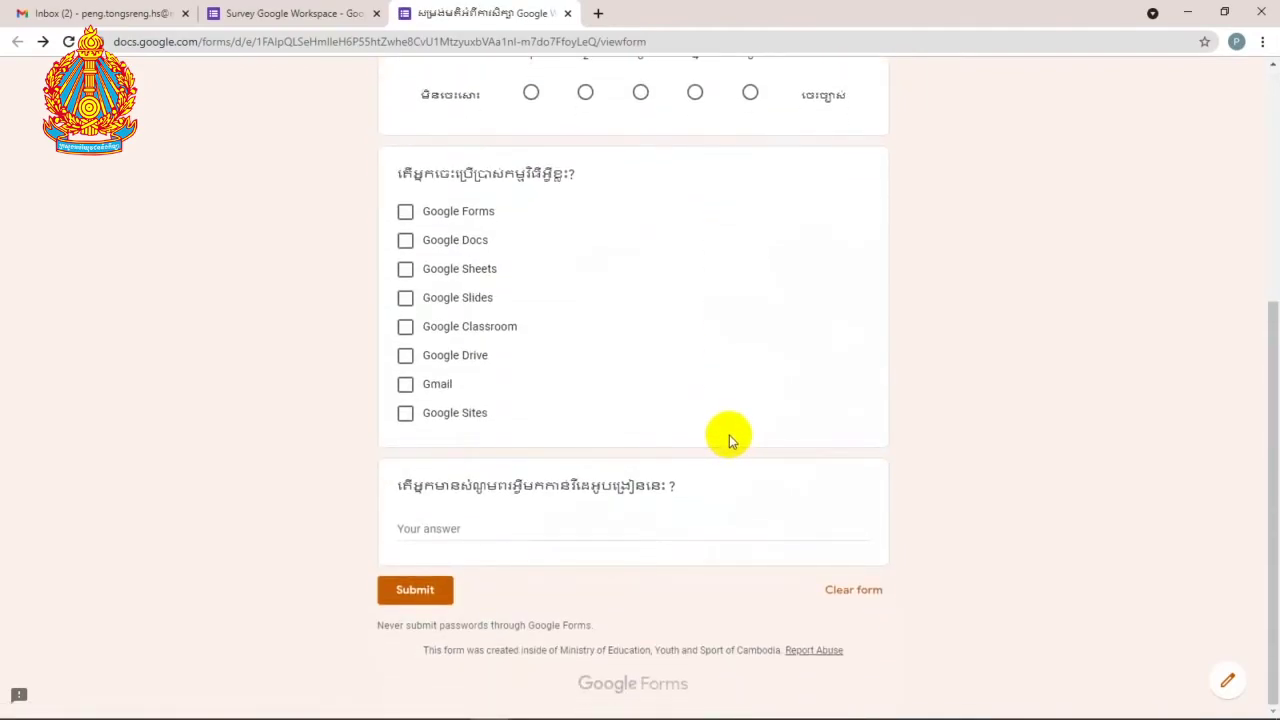
pyautogui.scroll(3, 729, 435)
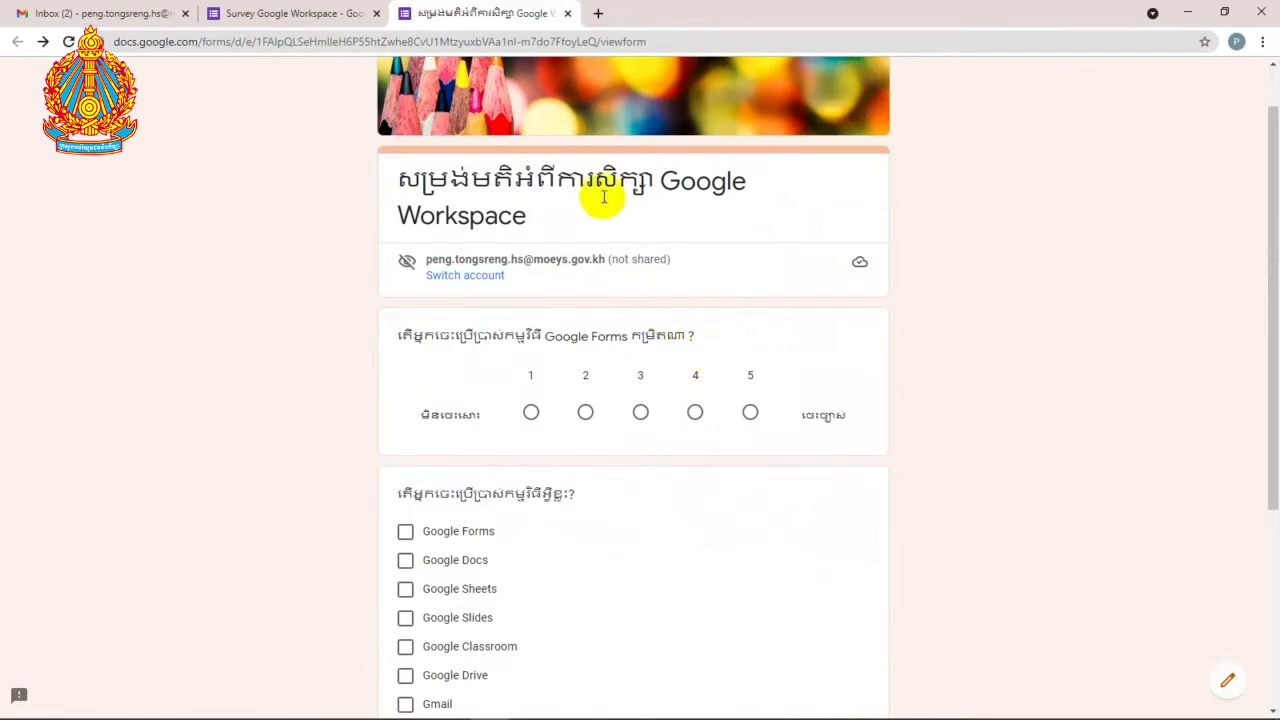
pyautogui.click(567, 16)
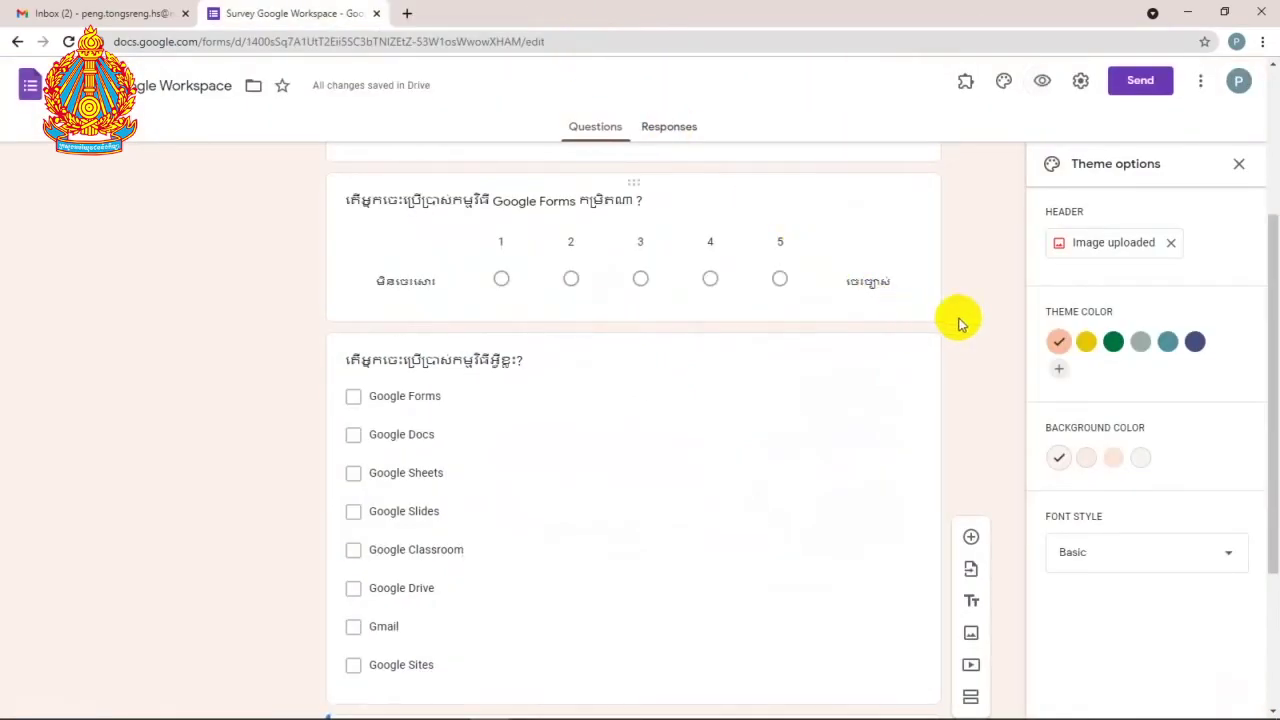
# Step: Add a question below the paragraph question titled សូមដាក់បញ្ចូលវិញ្ញាបនបត្ររបស់អ្នក។ in Khmer
pyautogui.scroll(2, 983, 323)
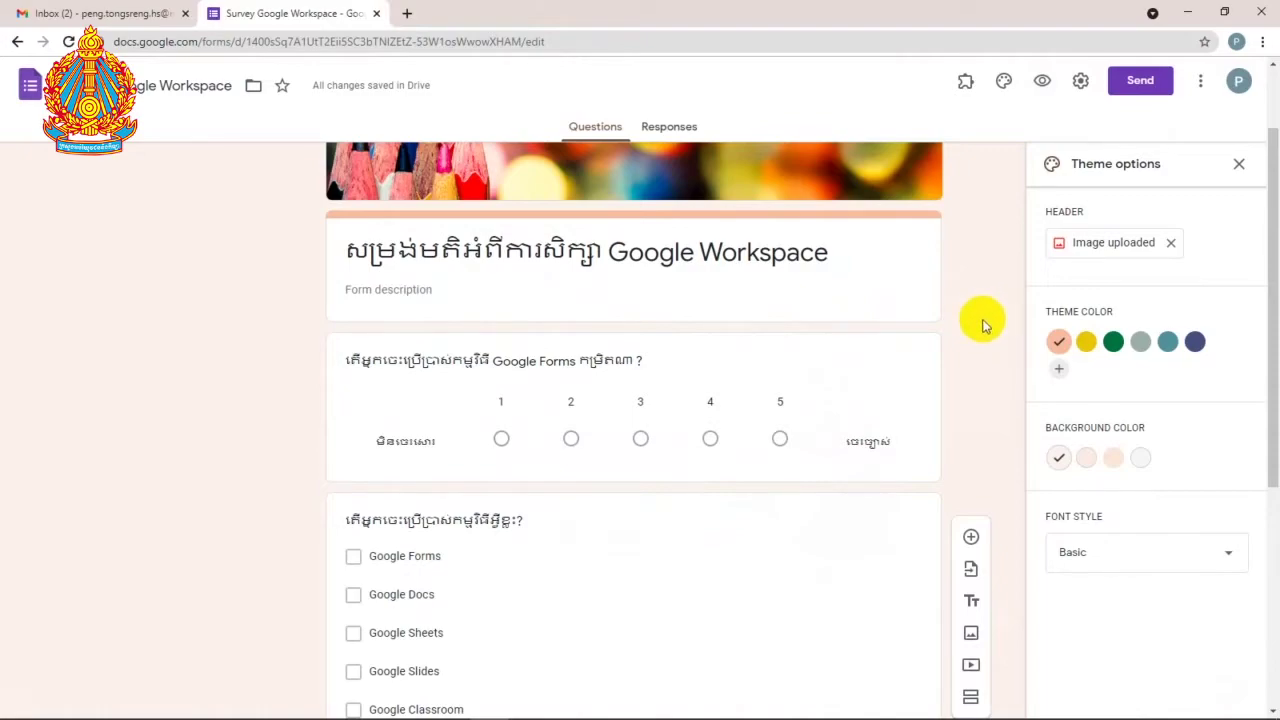
pyautogui.scroll(-5, 976, 297)
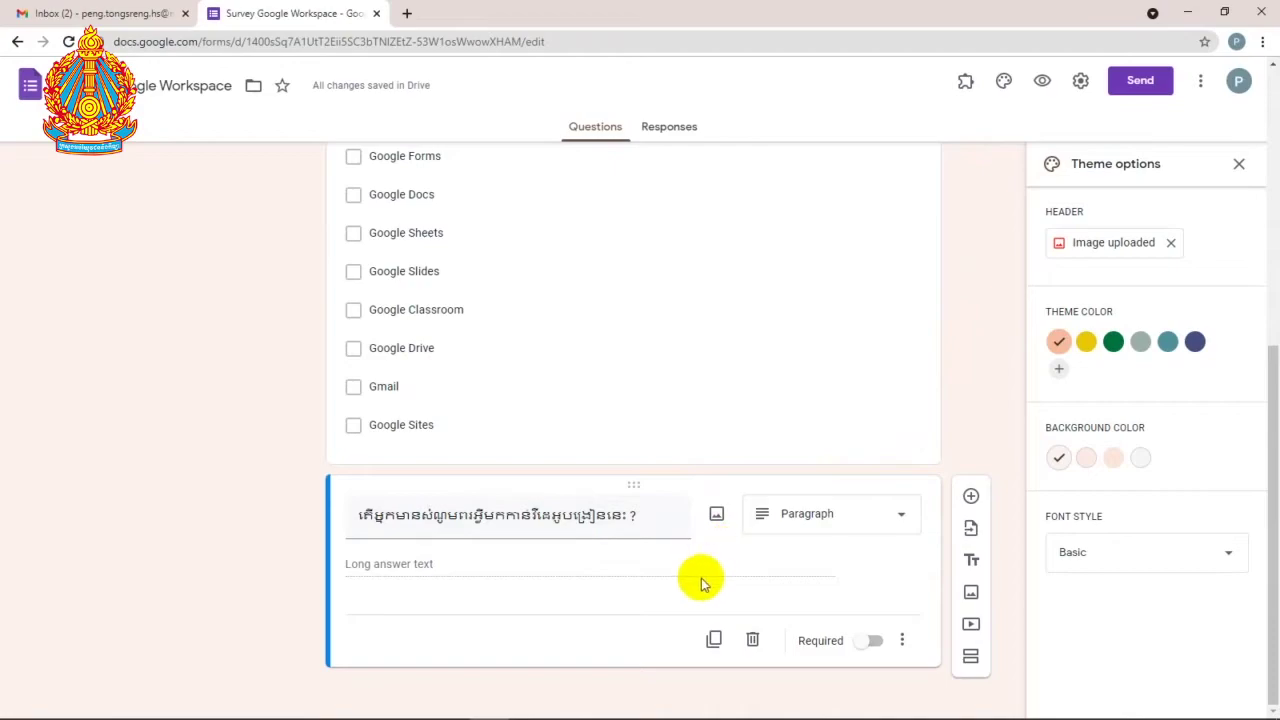
pyautogui.click(970, 496)
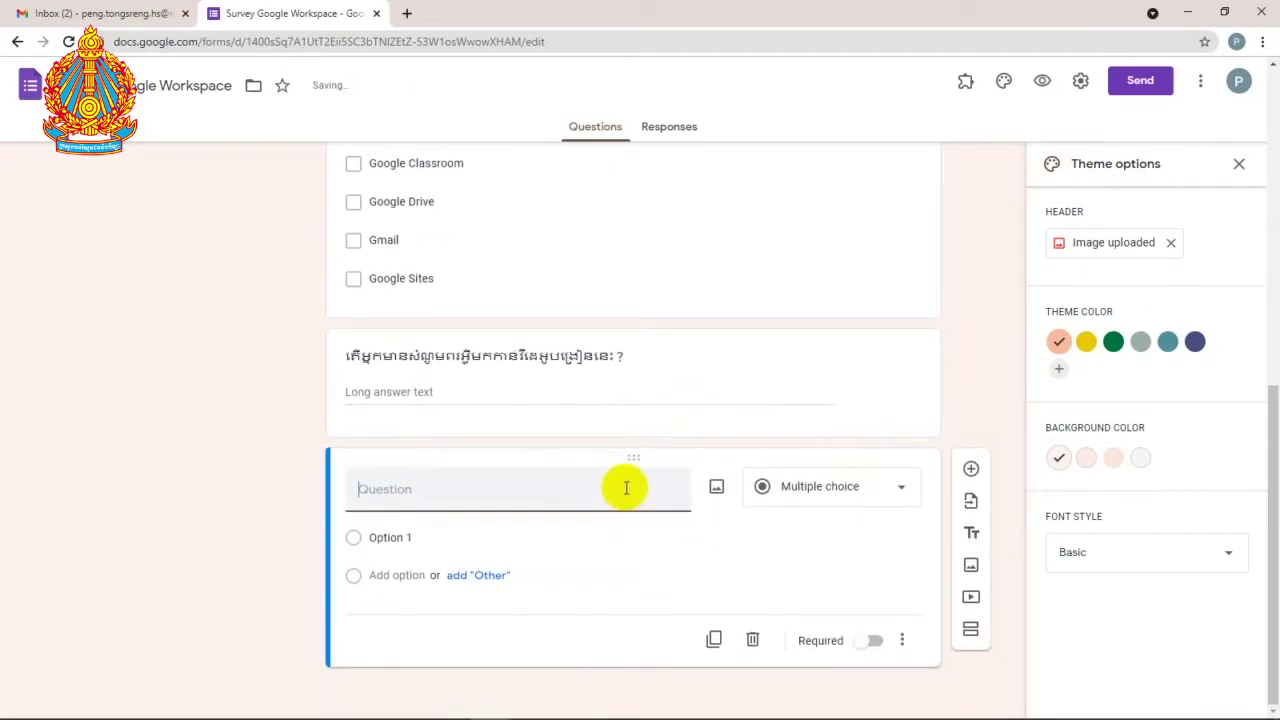
pyautogui.write('s')
pyautogui.press('BackSpace')
pyautogui.press('super+space')
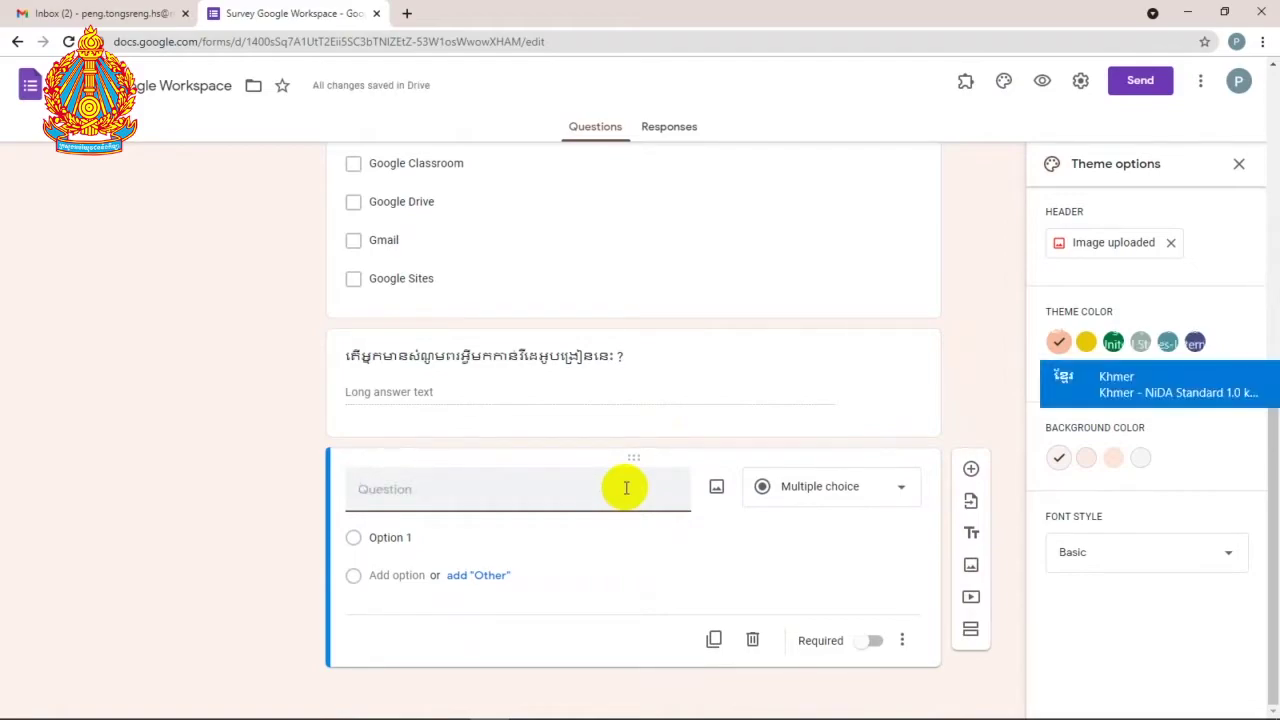
pyautogui.write('សូម')
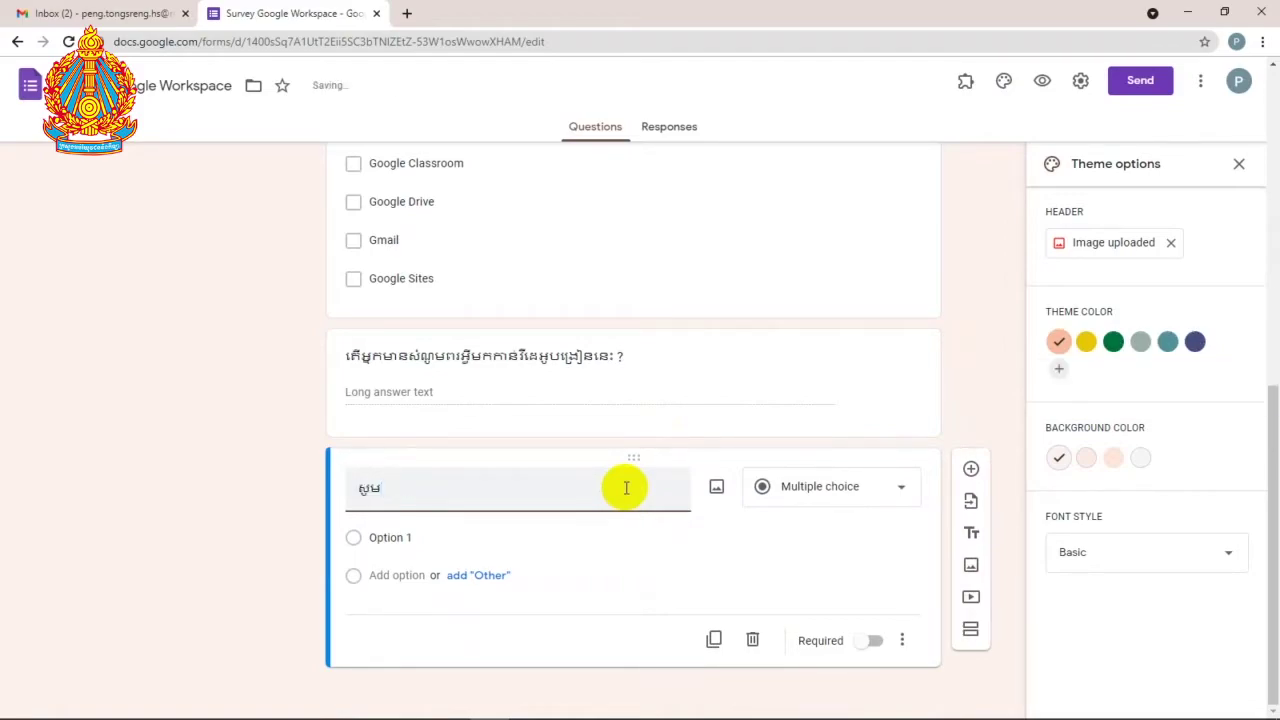
pyautogui.write('នាកបញ្ចូលវិញ្ញ')
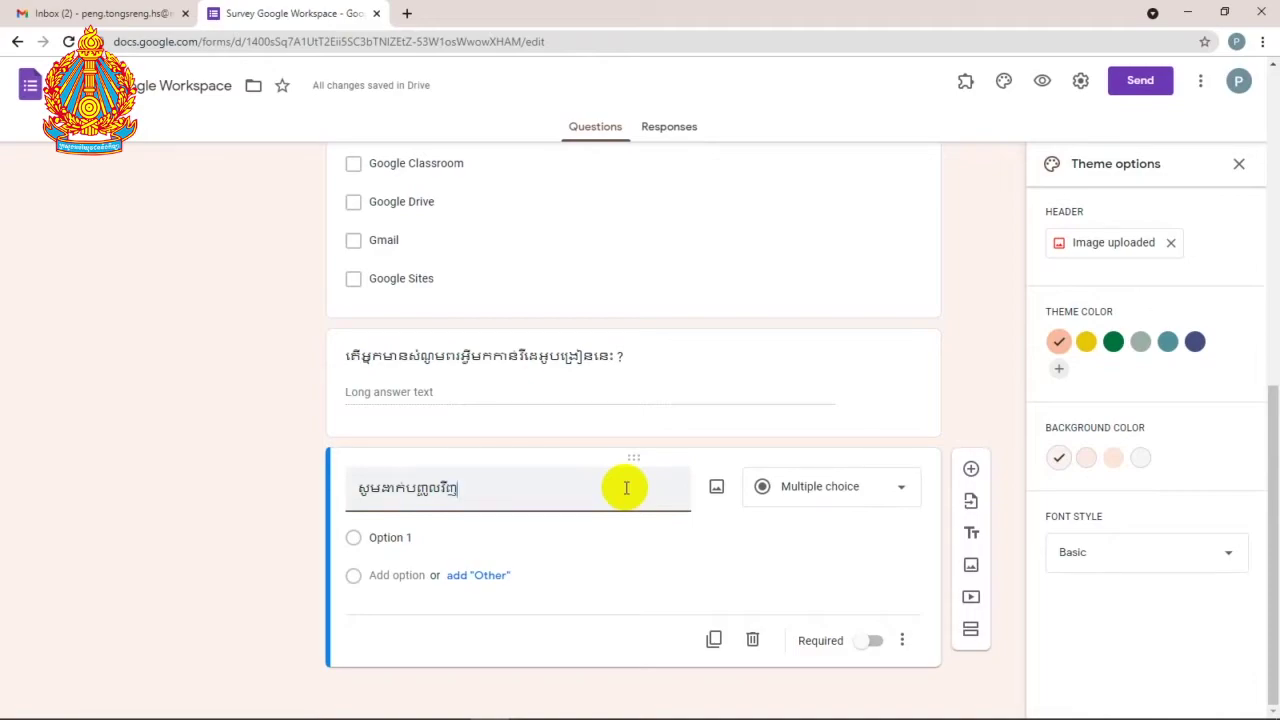
pyautogui.write('នបត្ររបស់អ្នក។')
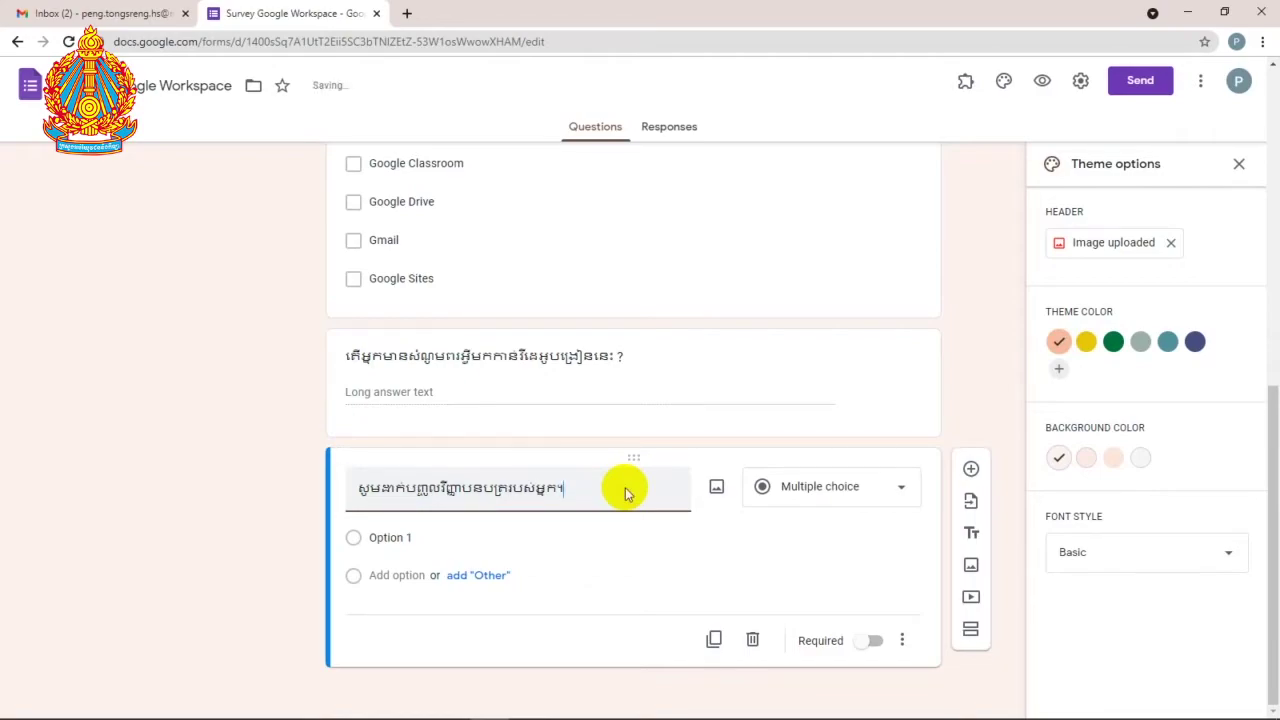
# Step: Turn the new question into a File upload accepting only PDF files
pyautogui.click(903, 494)
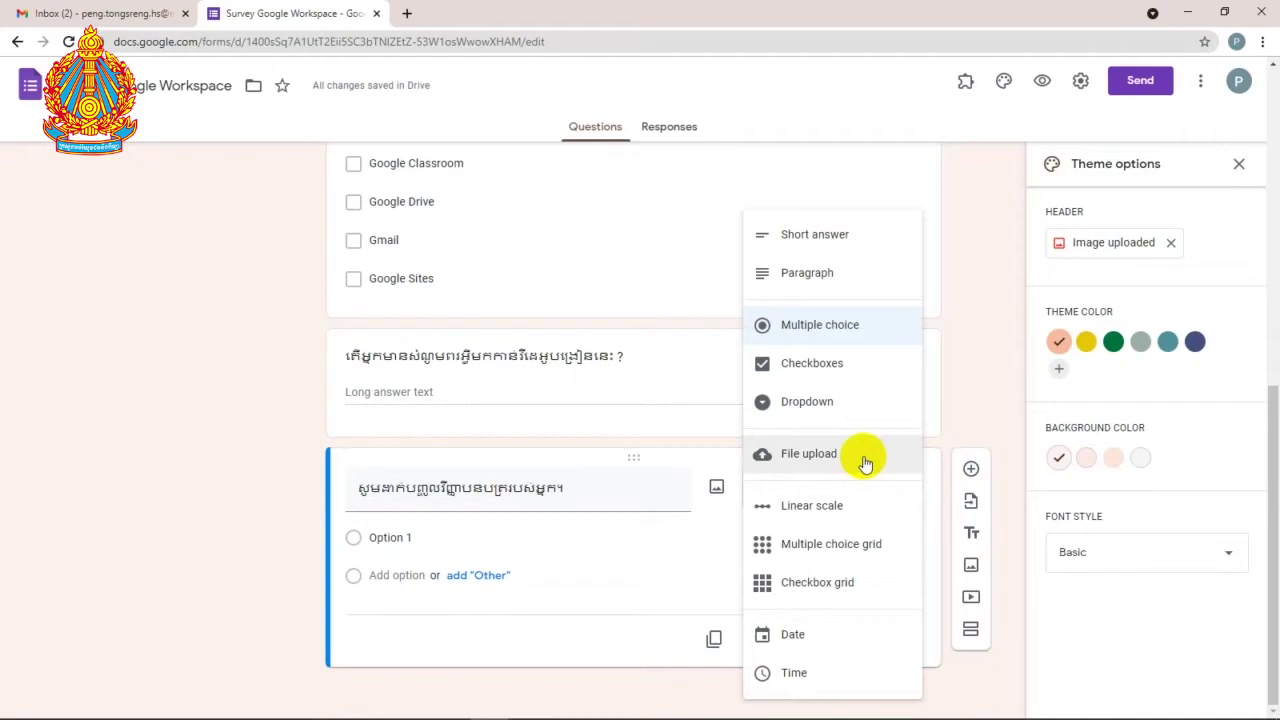
pyautogui.click(863, 459)
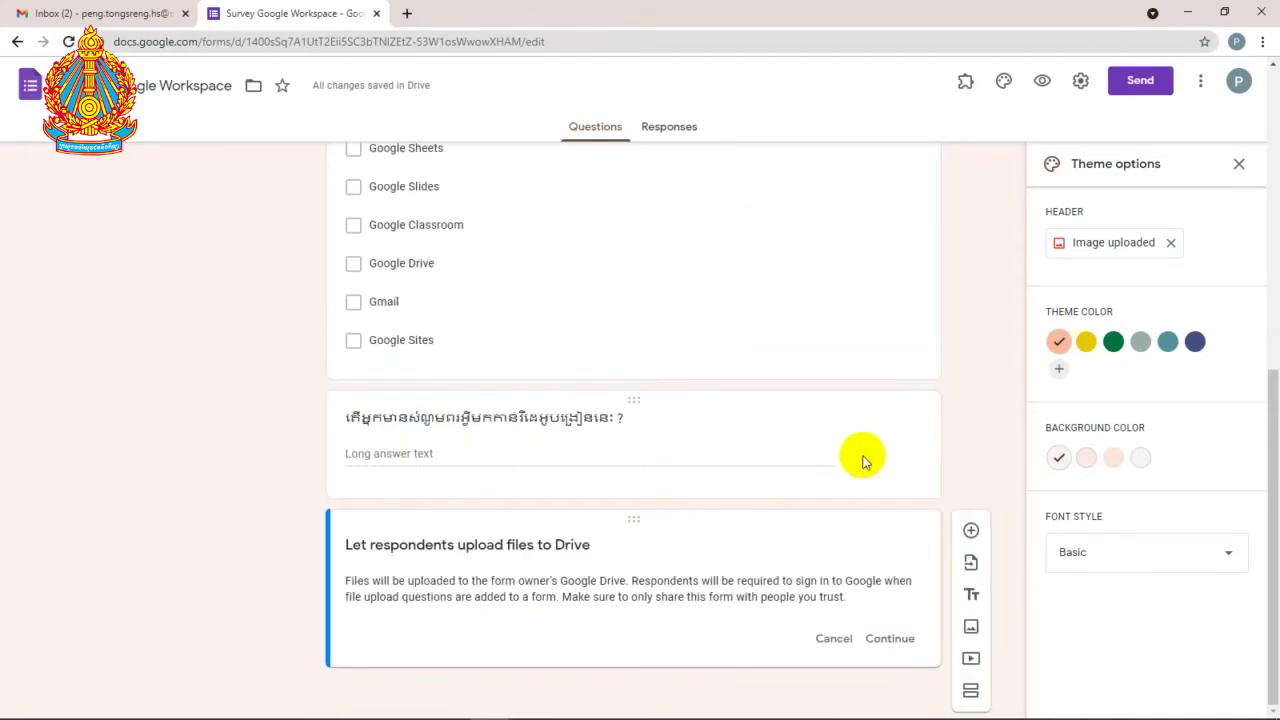
pyautogui.click(899, 640)
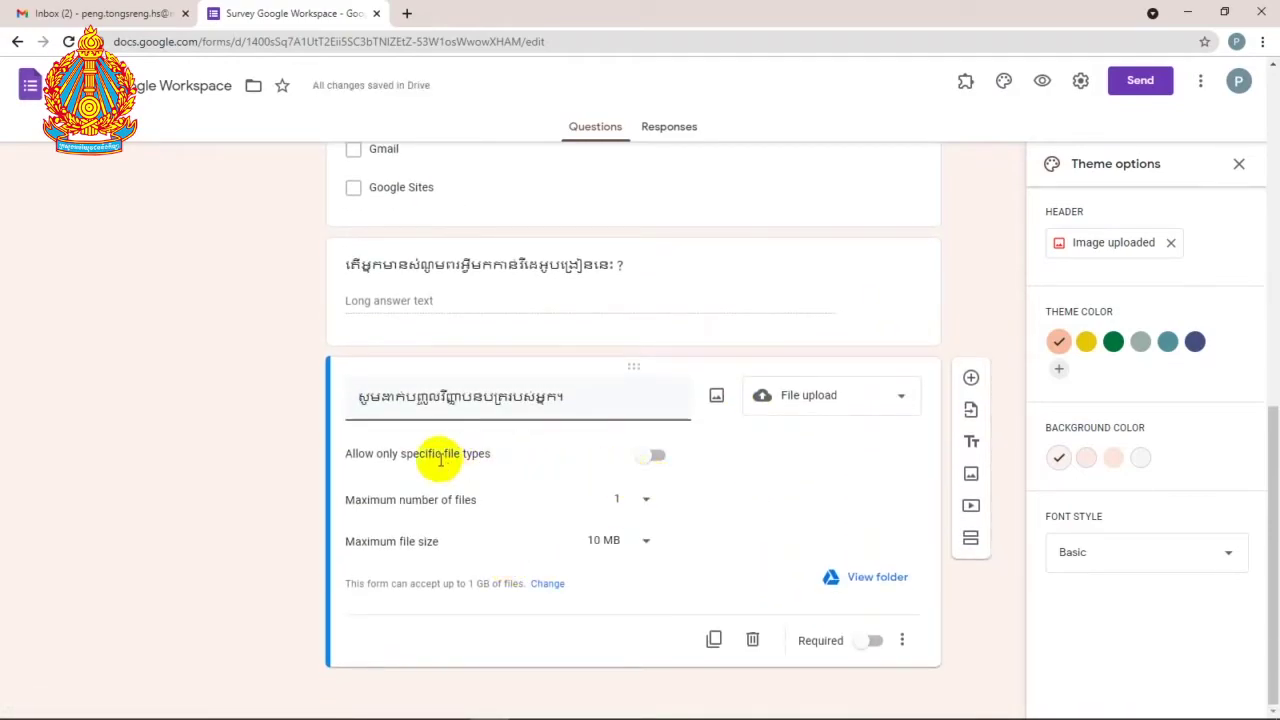
pyautogui.click(652, 458)
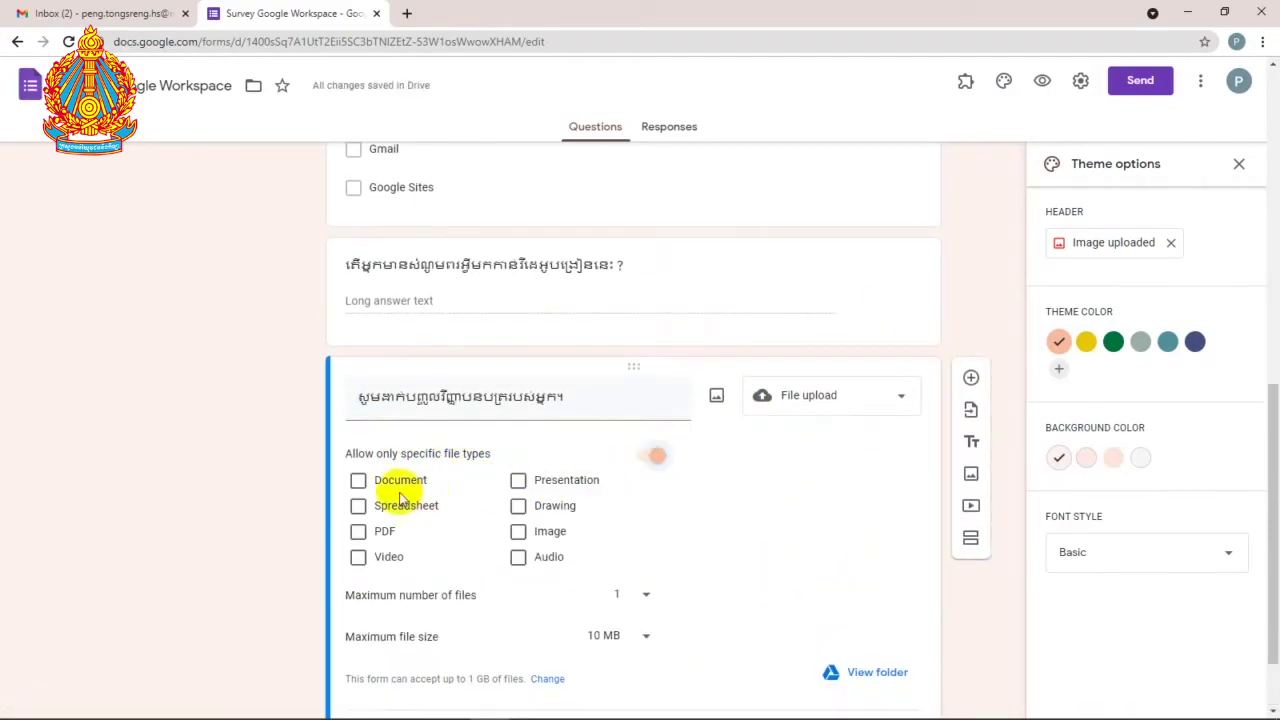
pyautogui.click(358, 531)
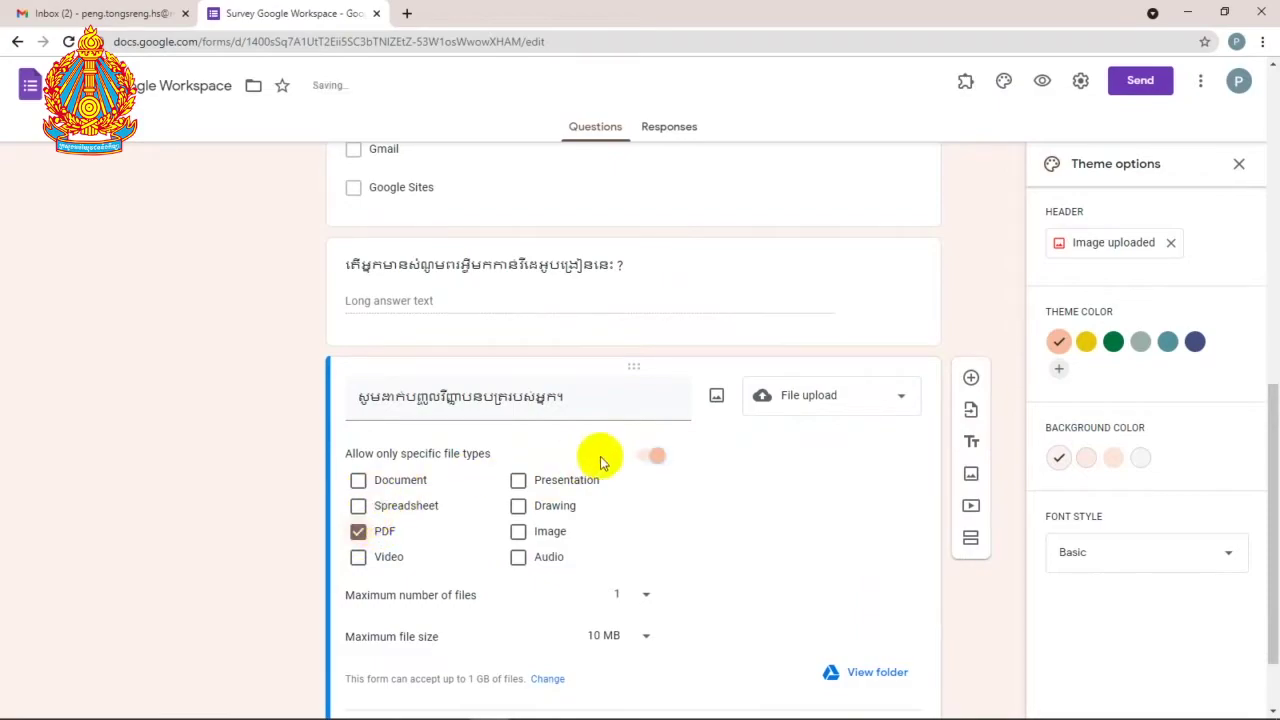
pyautogui.click(642, 458)
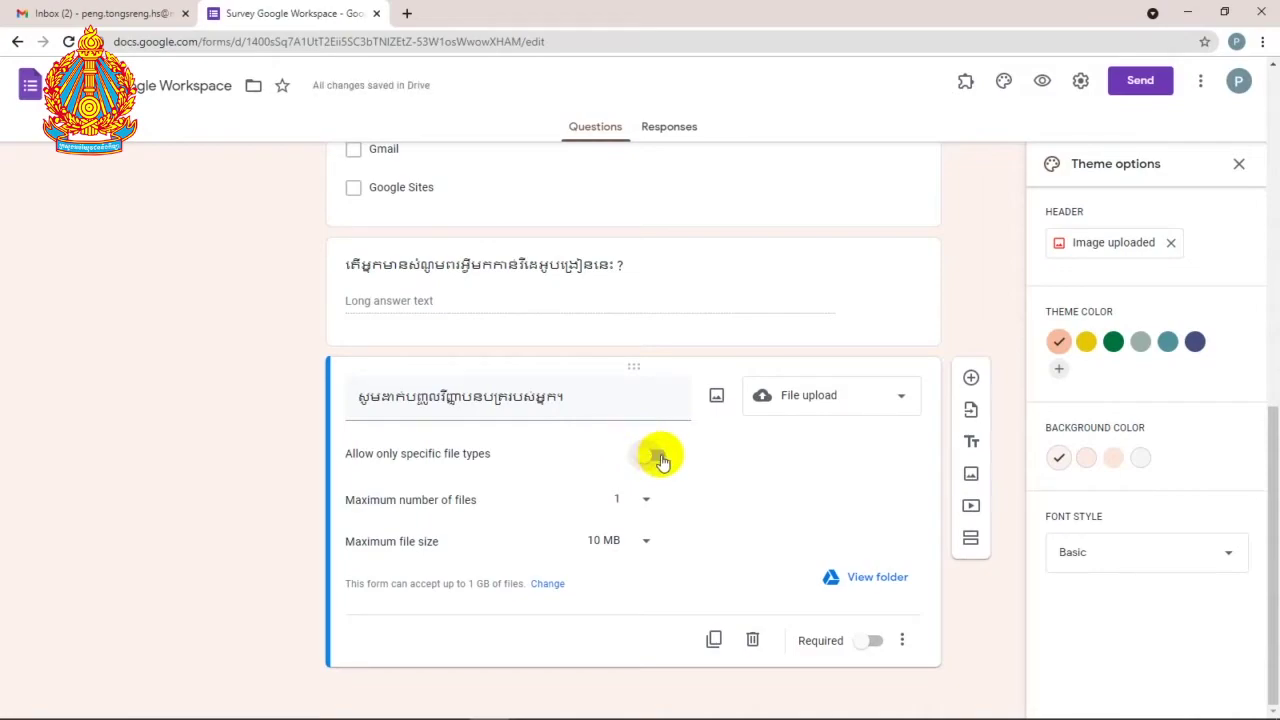
pyautogui.click(660, 459)
pyautogui.click(359, 531)
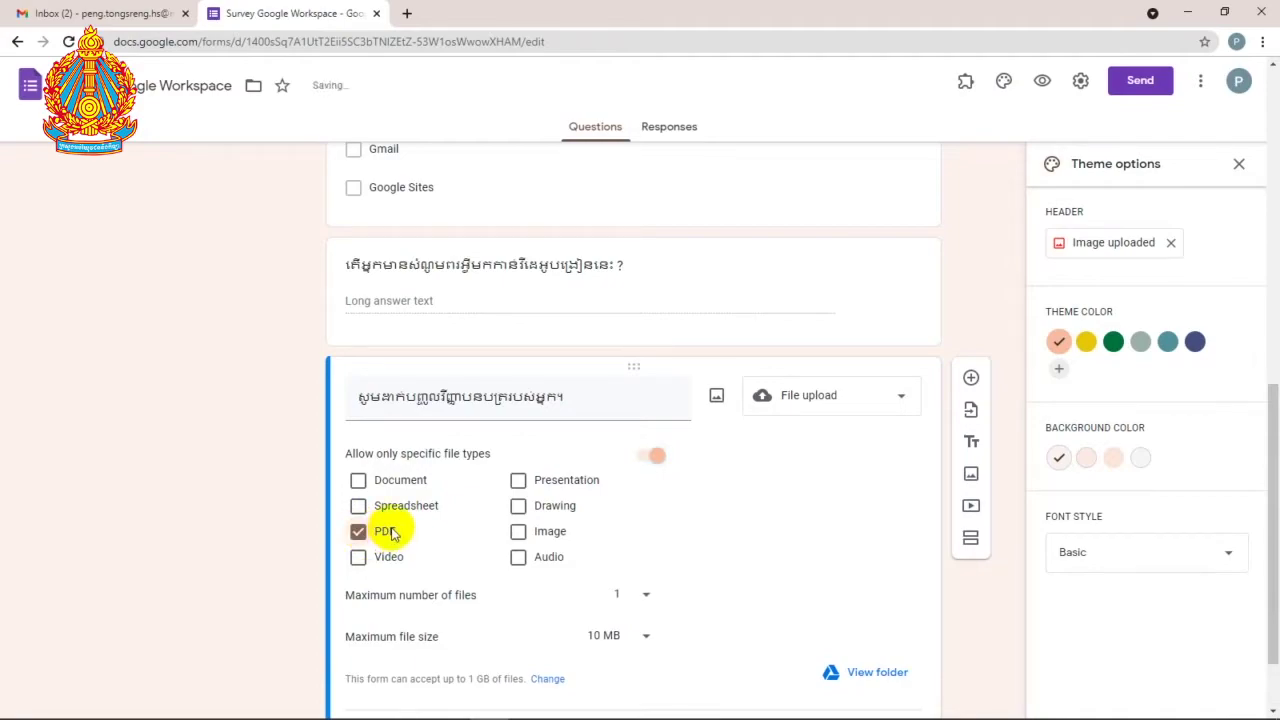
# Step: Set the maximum number of files to 10, then reselect the paragraph question
pyautogui.scroll(-1, 392, 533)
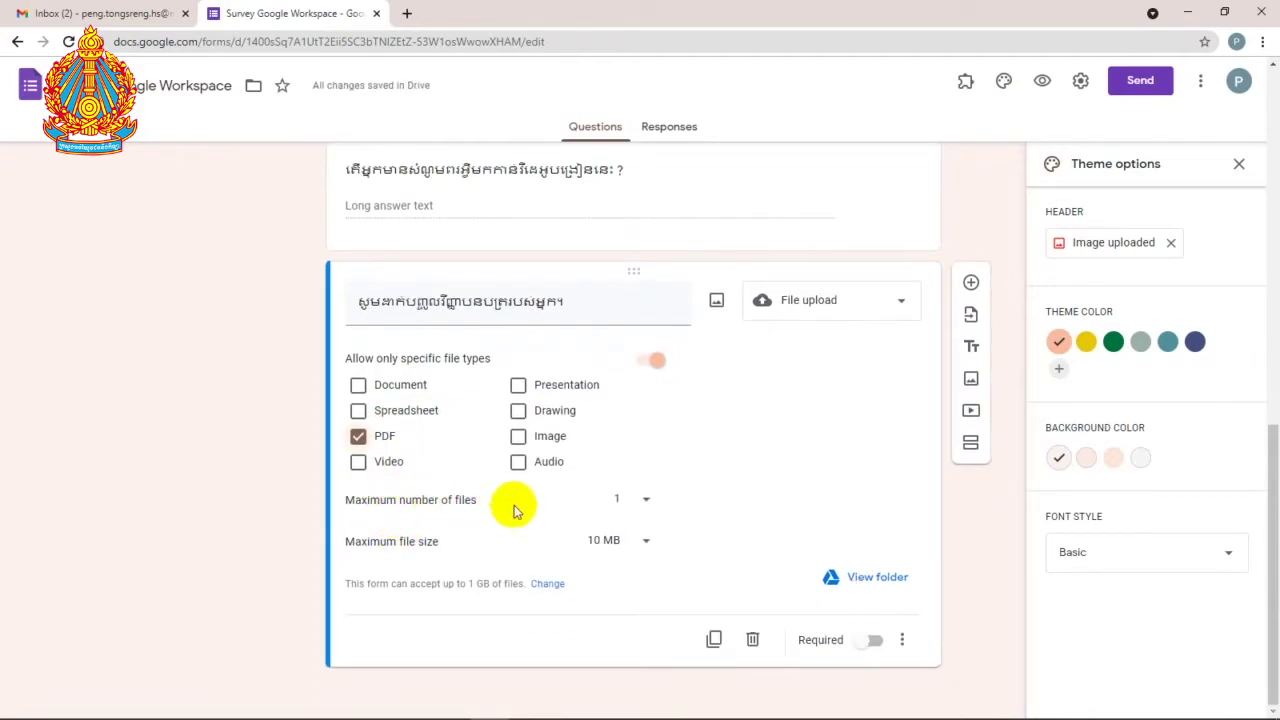
pyautogui.click(646, 503)
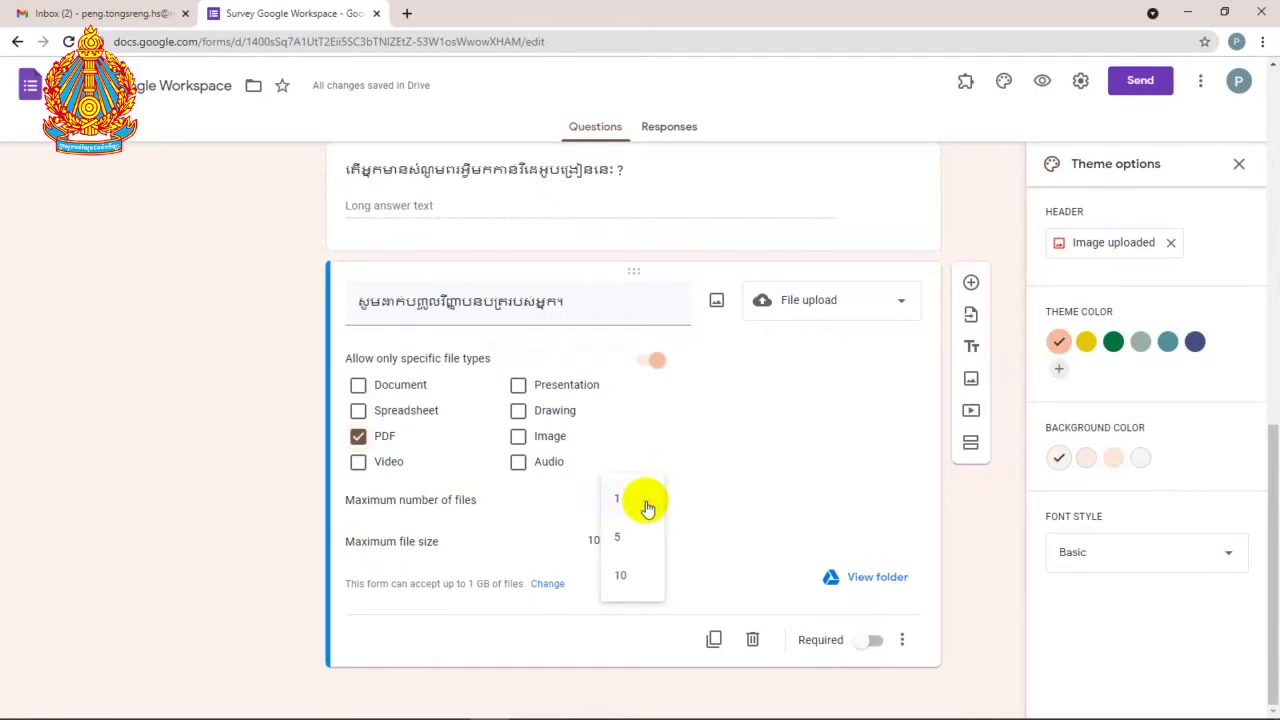
pyautogui.click(629, 549)
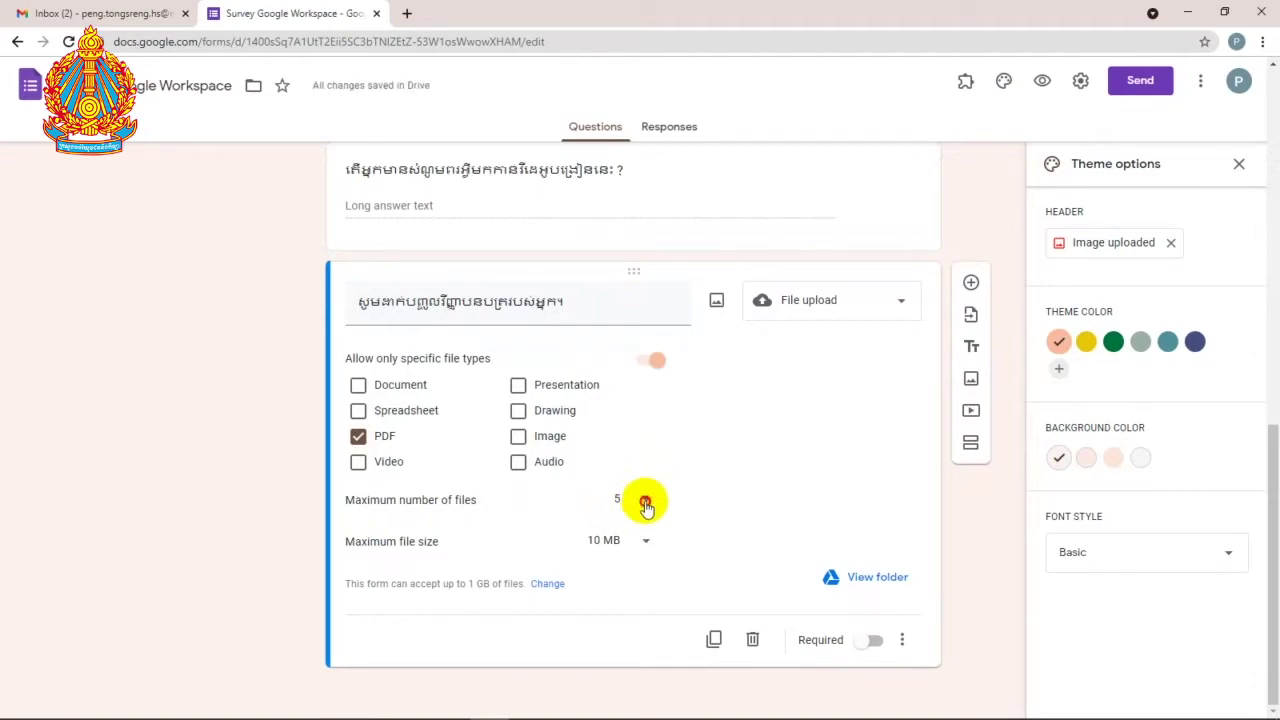
pyautogui.click(646, 502)
pyautogui.click(638, 544)
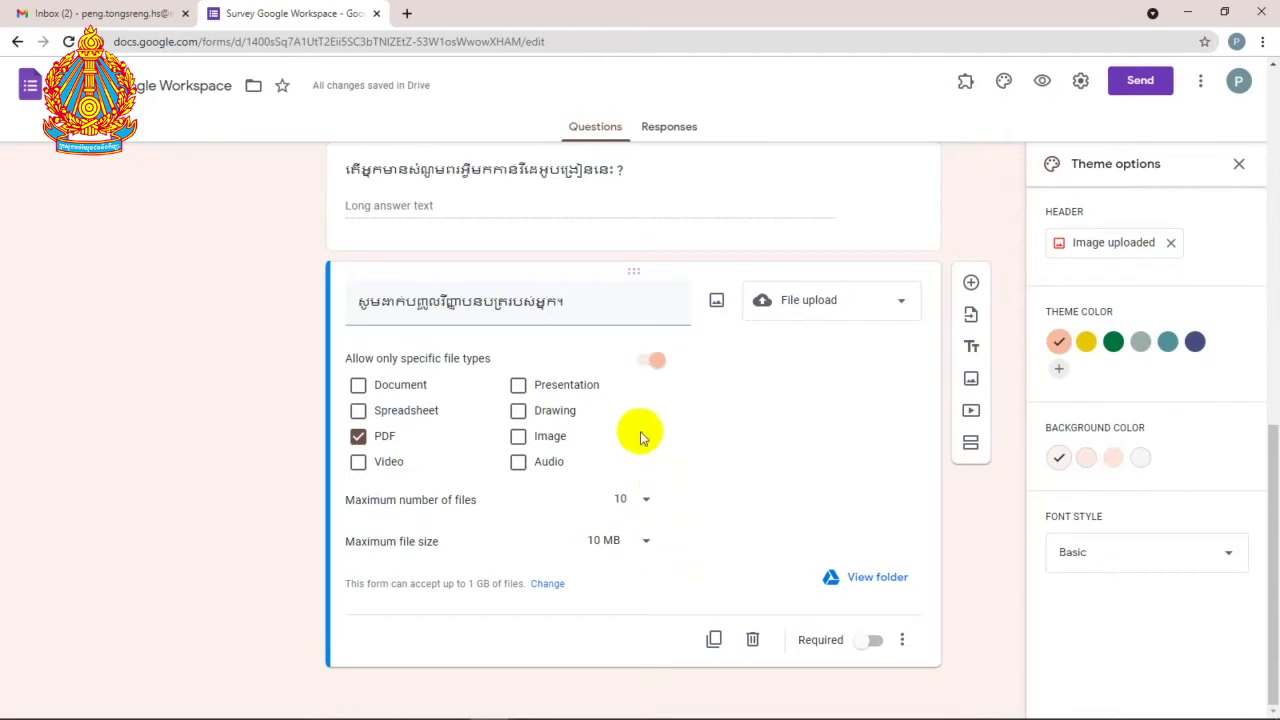
pyautogui.click(543, 192)
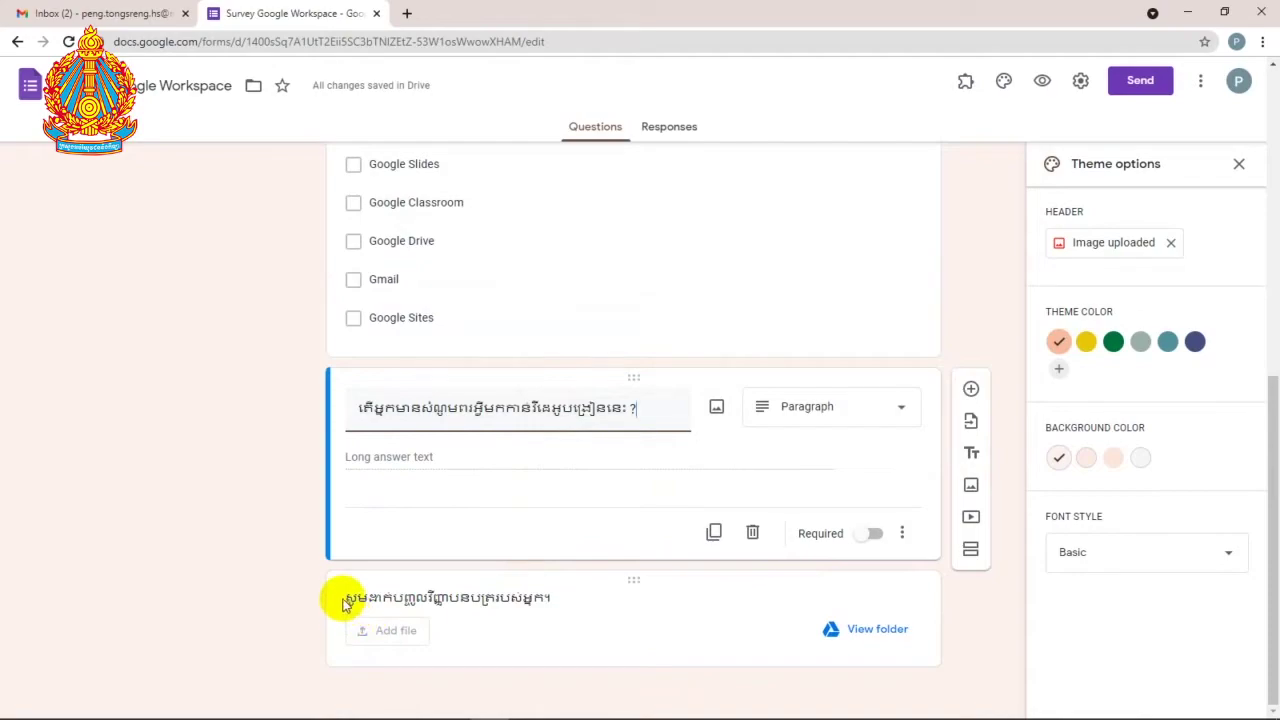
pyautogui.click(420, 600)
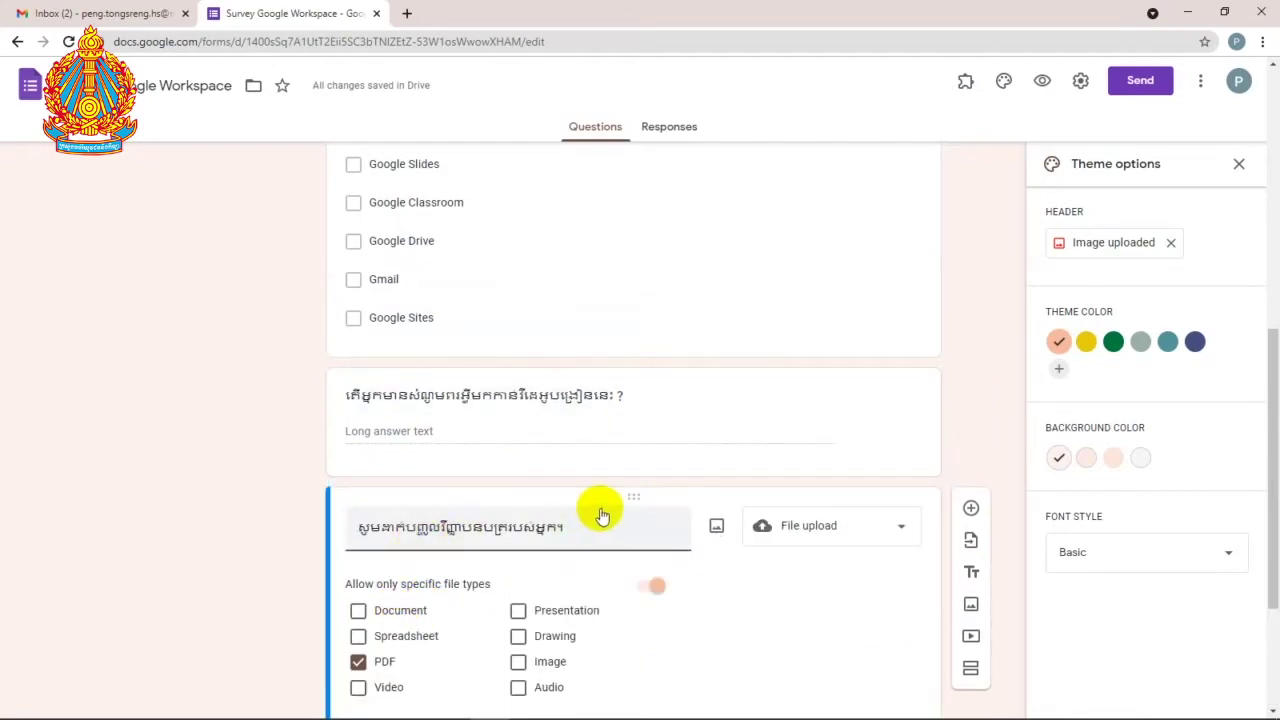
pyautogui.click(606, 394)
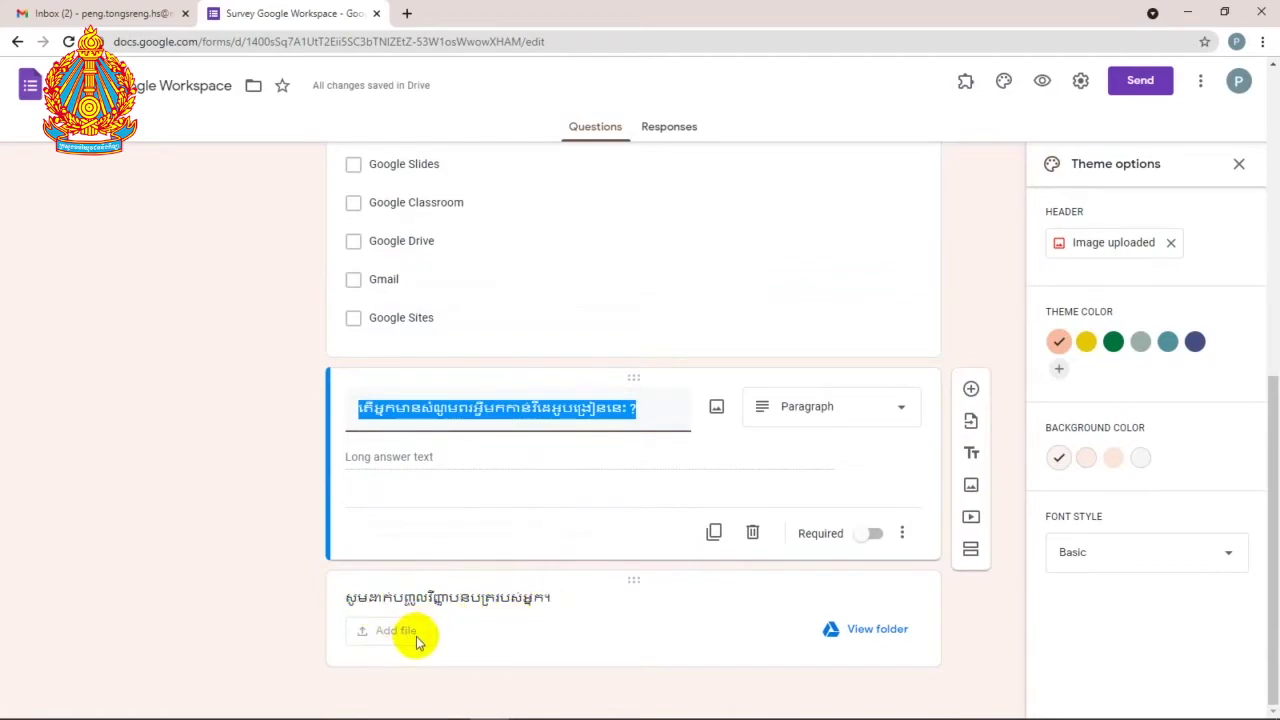
# Step: Preview the form and upload the second PDF in the folder to the upload question
pyautogui.click(1044, 87)
pyautogui.scroll(-5, 634, 540)
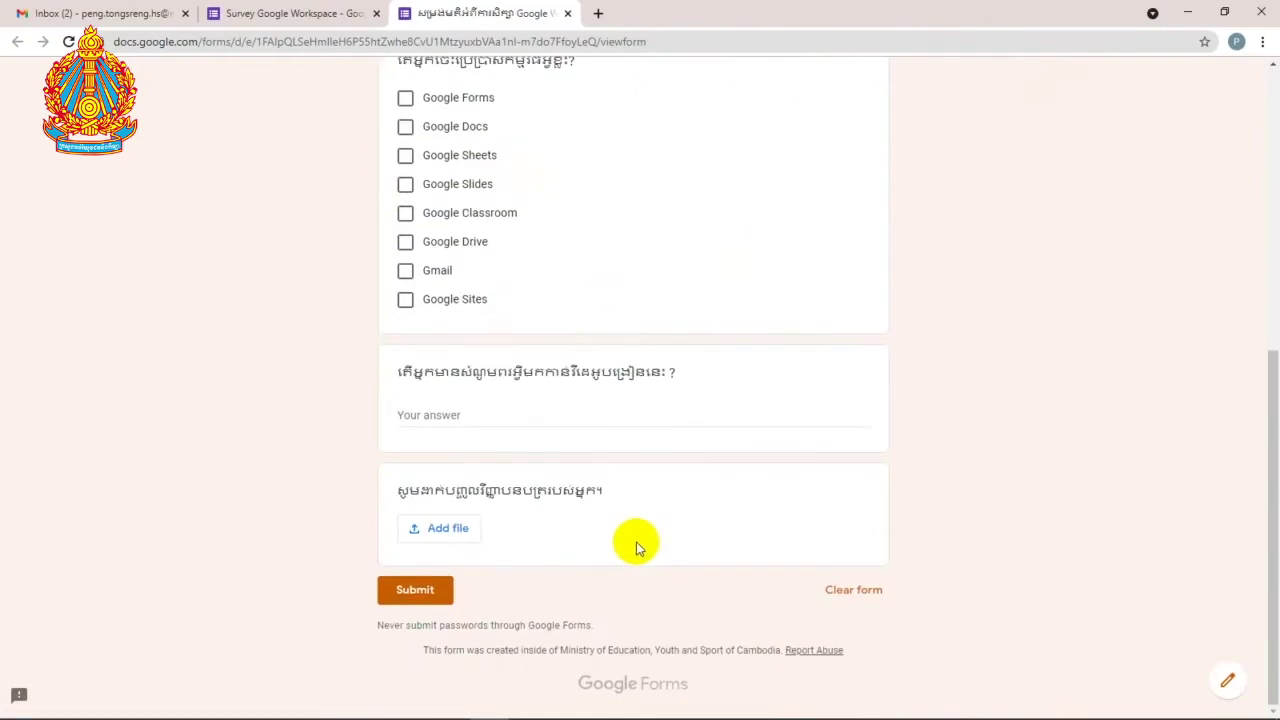
pyautogui.click(447, 528)
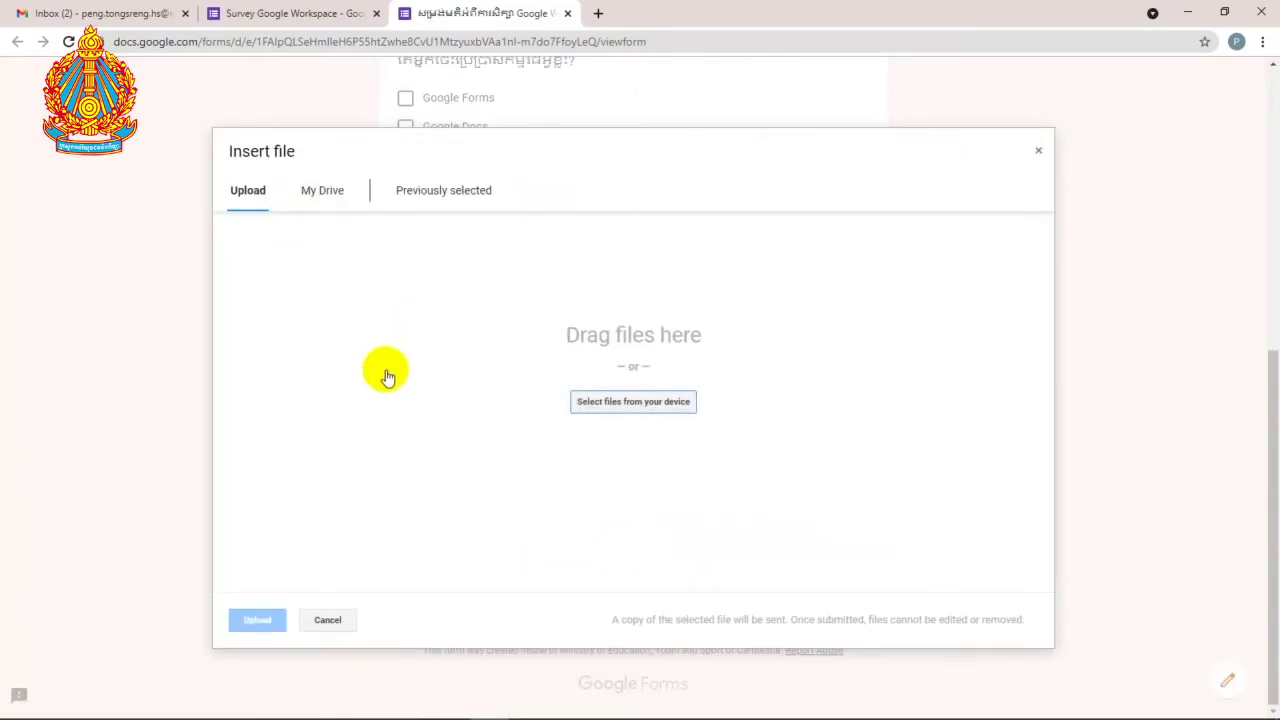
pyautogui.click(668, 403)
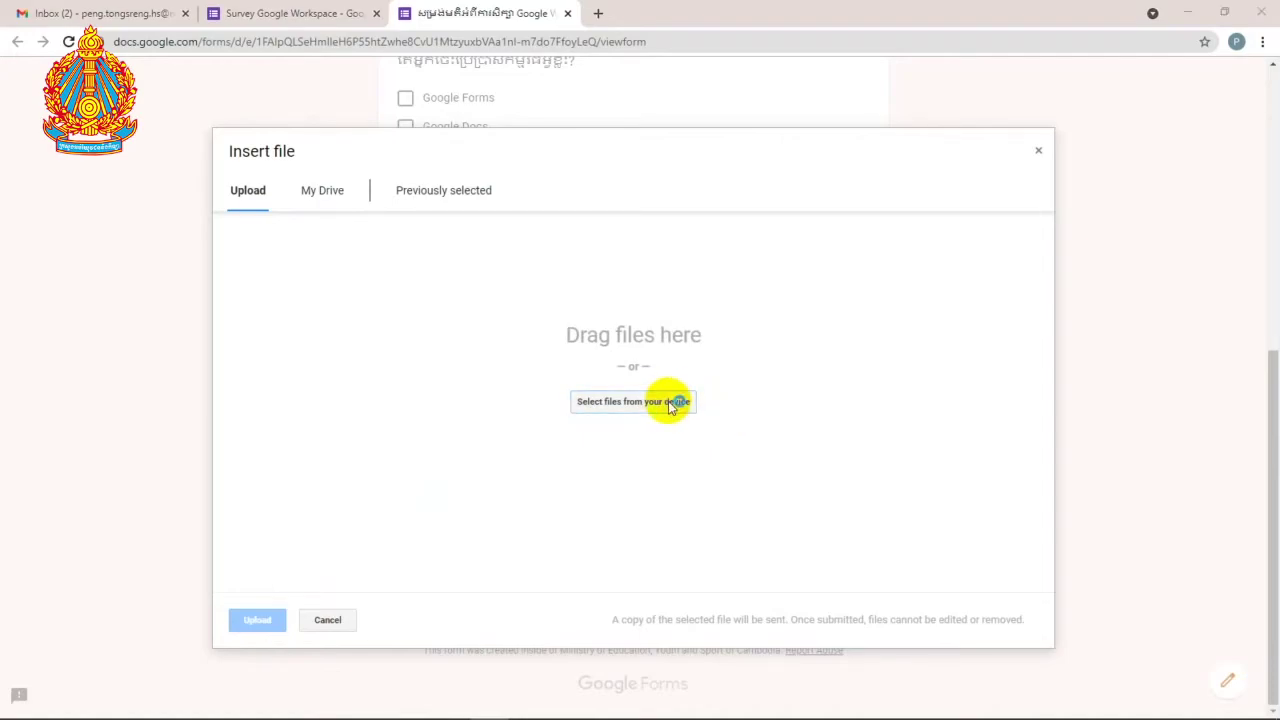
pyautogui.click(548, 135)
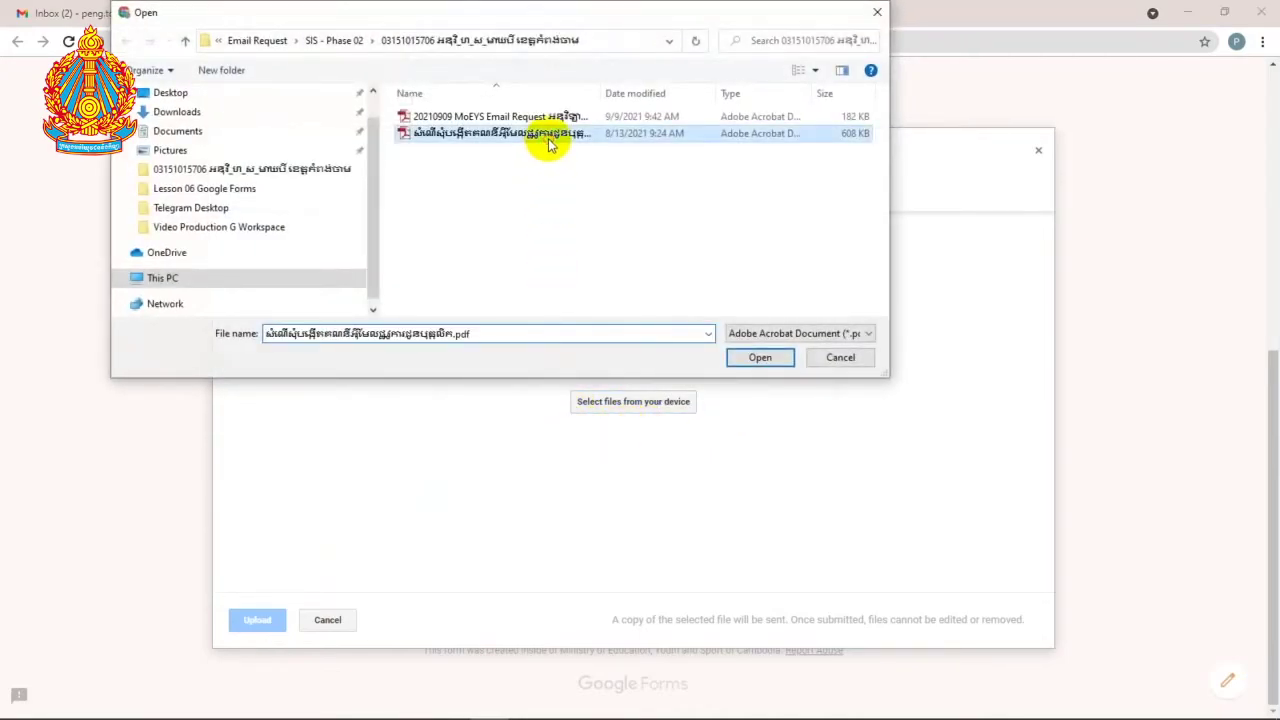
pyautogui.click(769, 359)
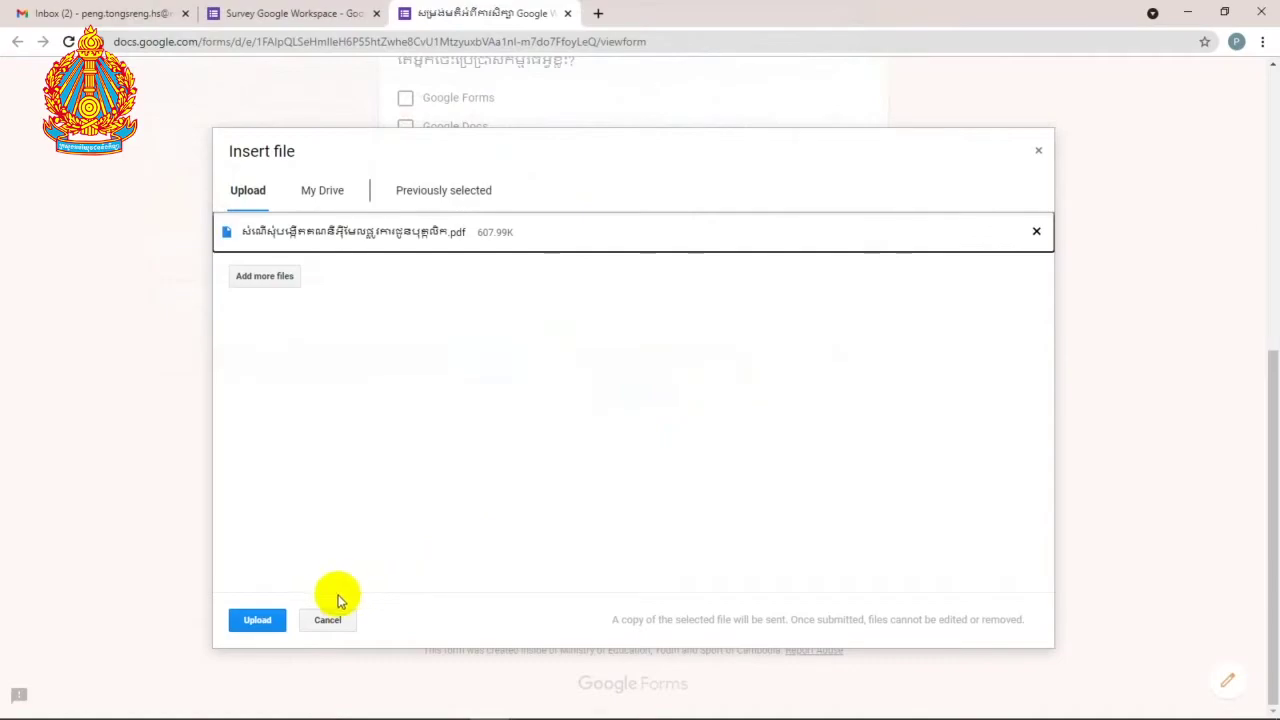
pyautogui.click(262, 621)
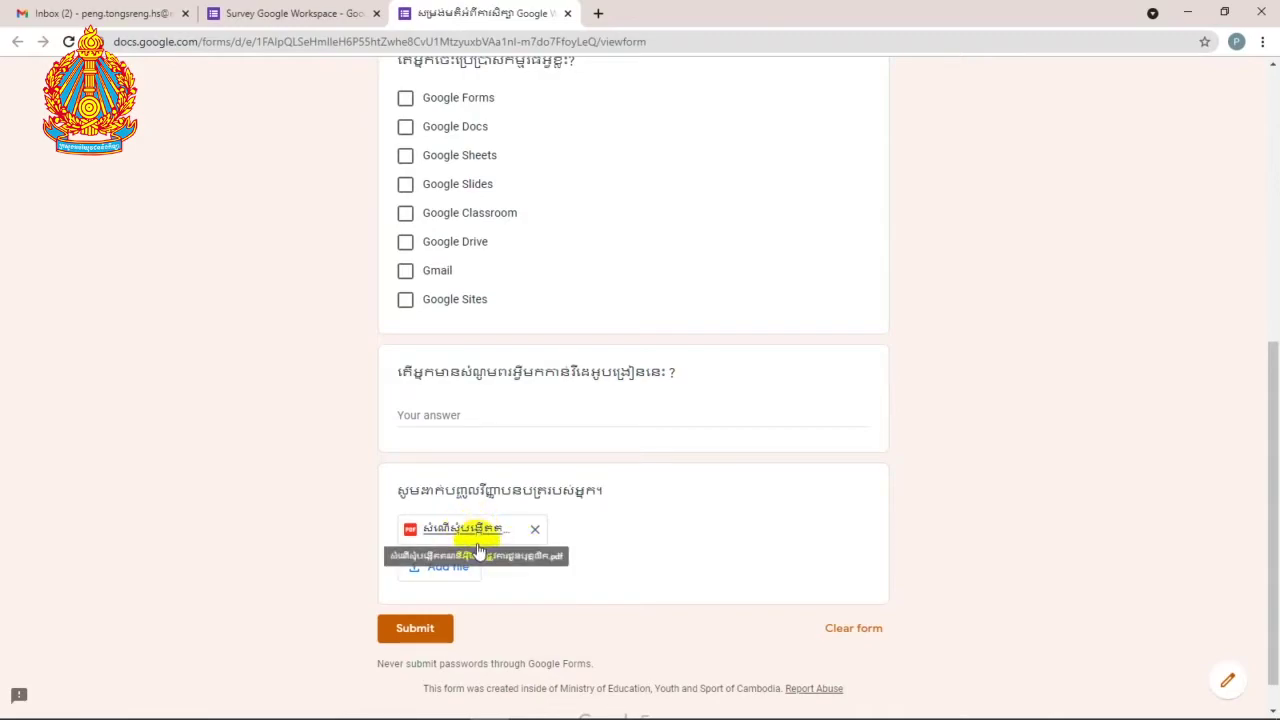
# Step: Upload the first PDF in the folder as another attachment
pyautogui.click(448, 566)
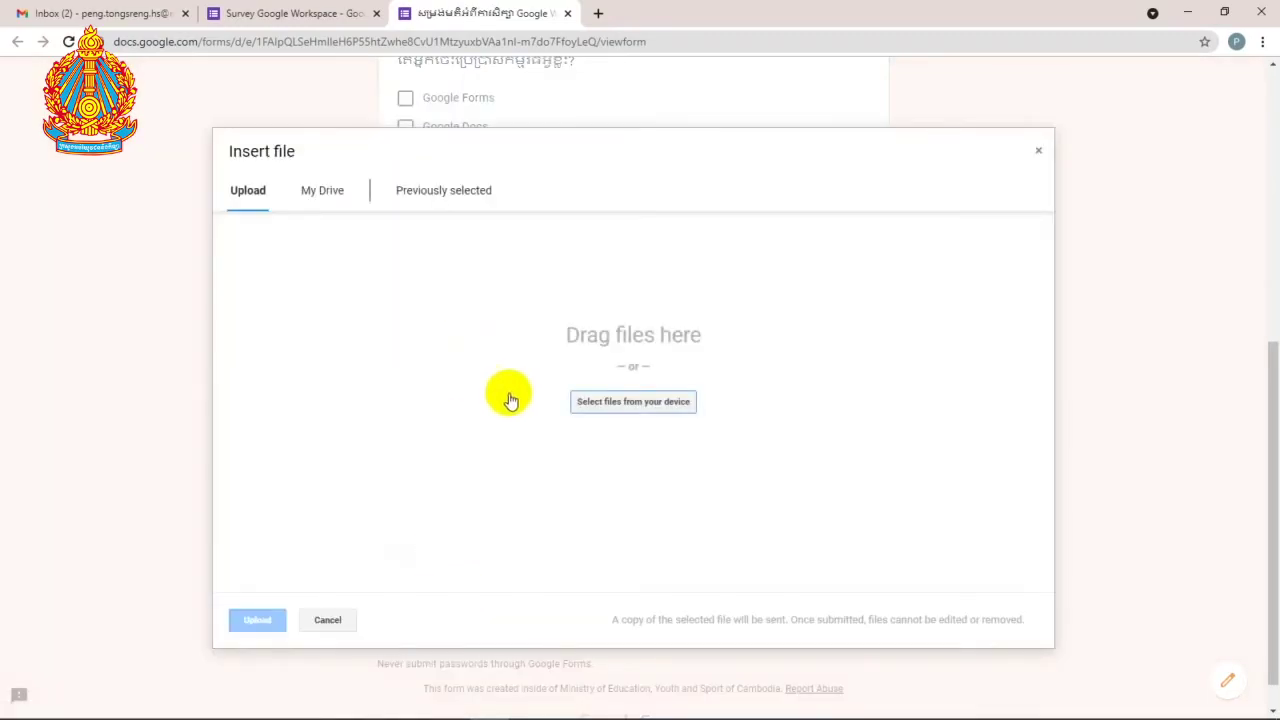
pyautogui.click(600, 405)
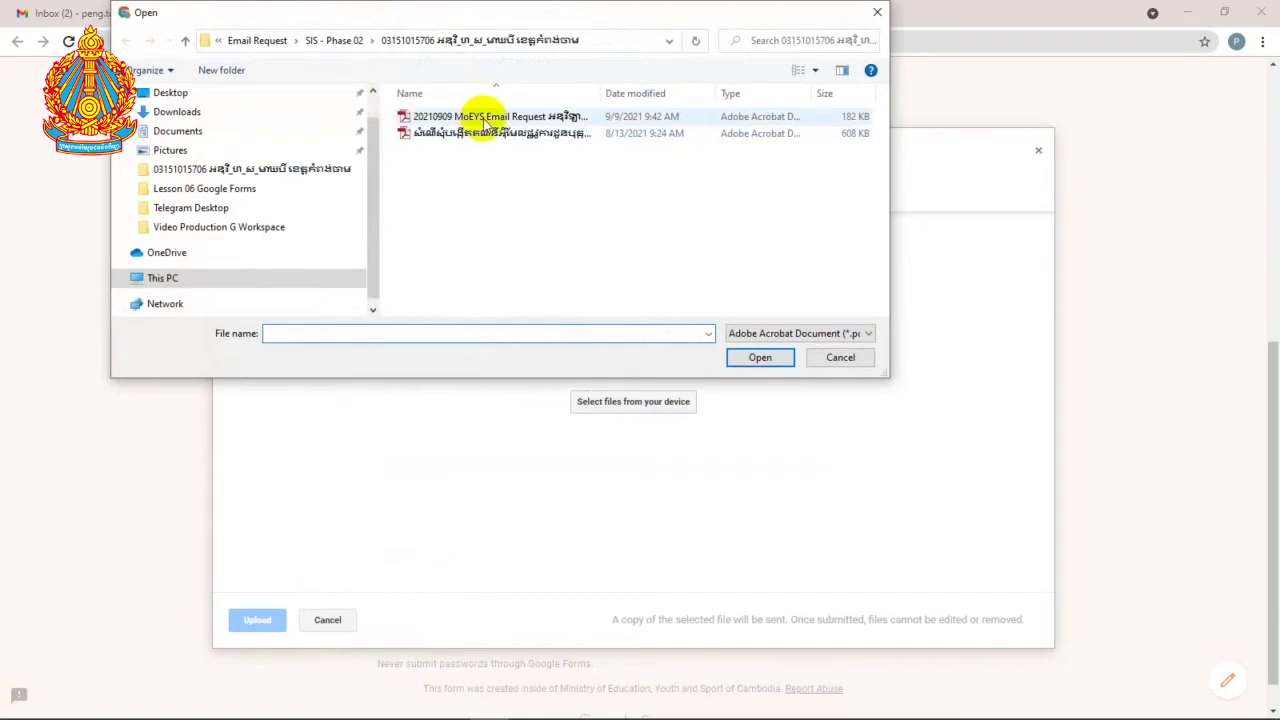
pyautogui.click(486, 116)
pyautogui.click(762, 359)
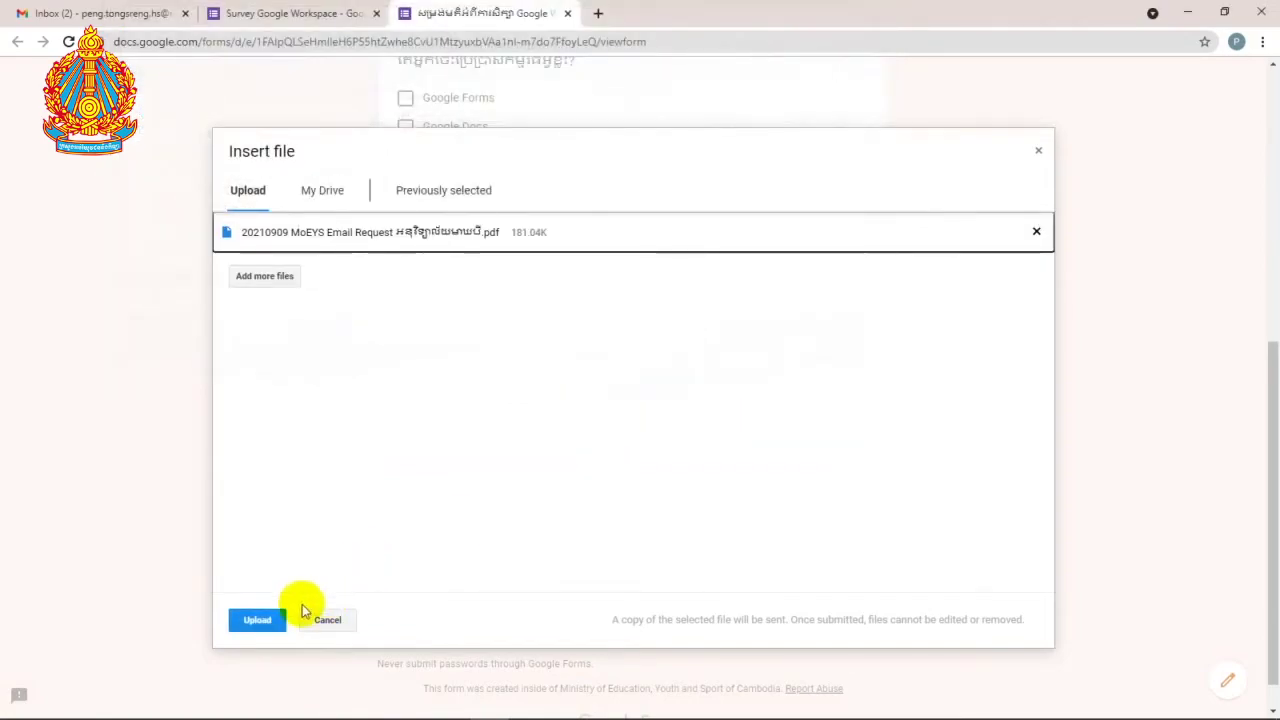
pyautogui.click(258, 620)
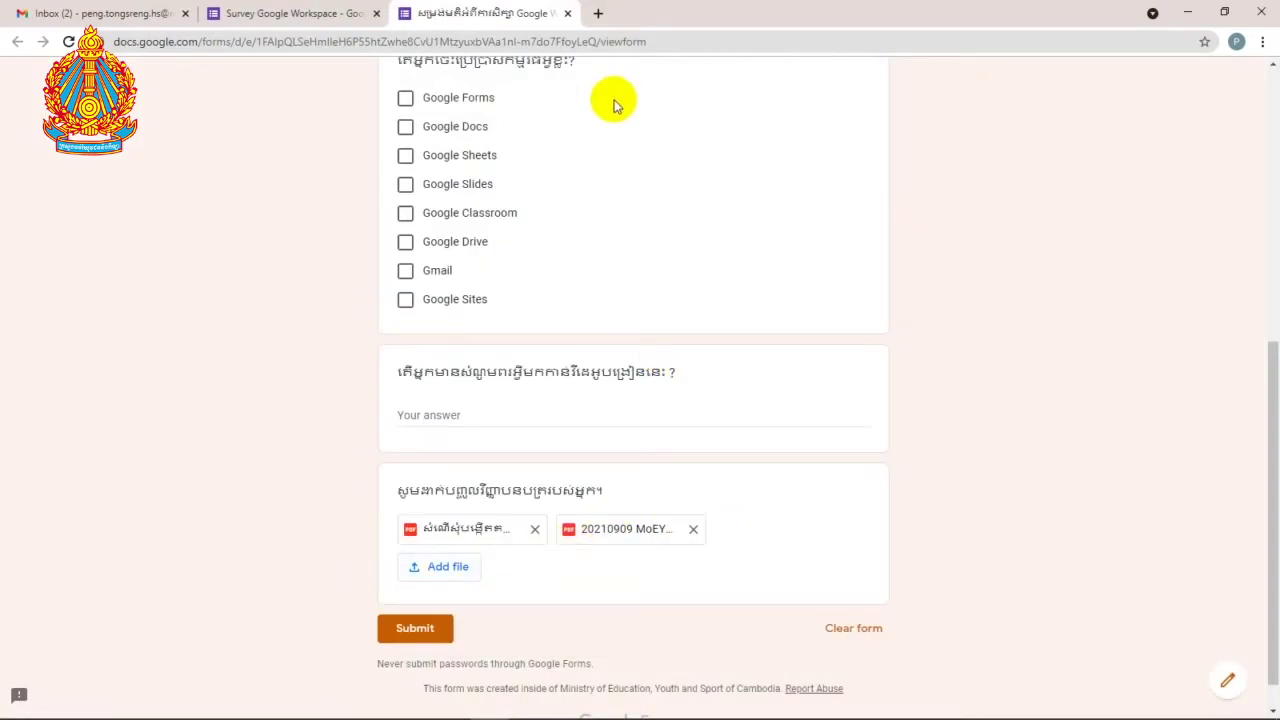
# Step: Close the response form tab and return to the Google Forms home page
pyautogui.click(567, 14)
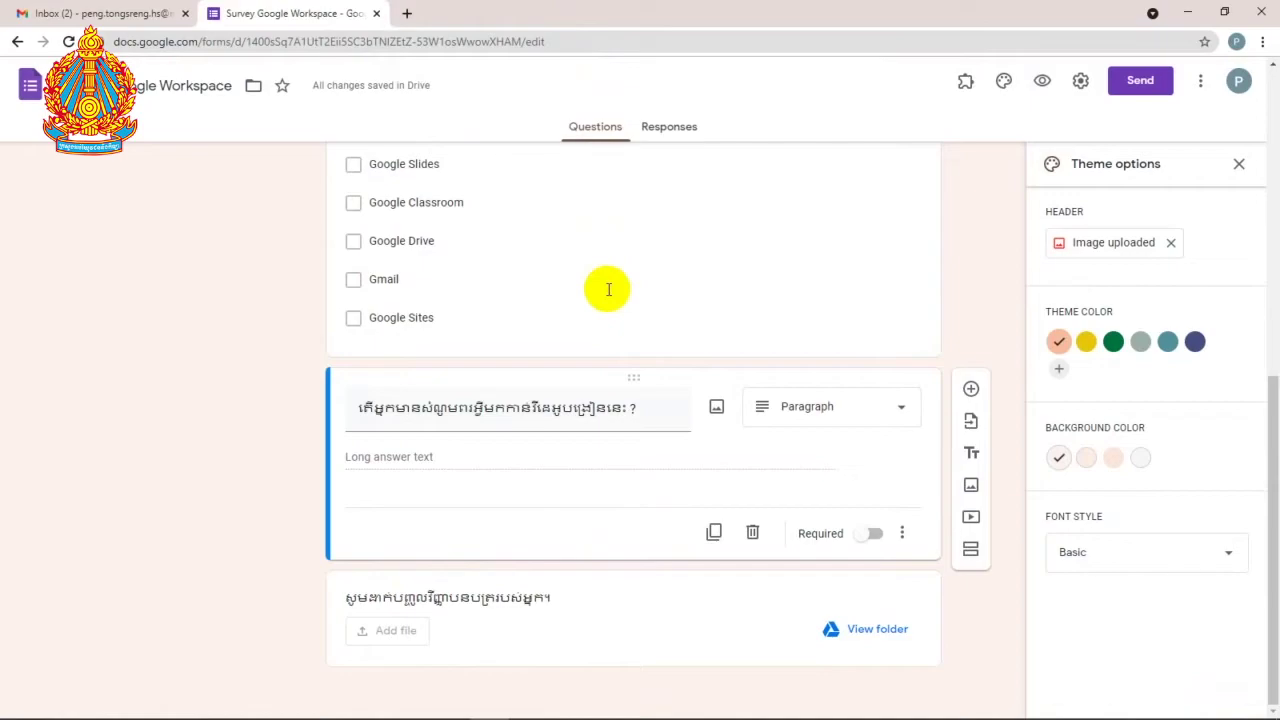
pyautogui.scroll(6, 591, 371)
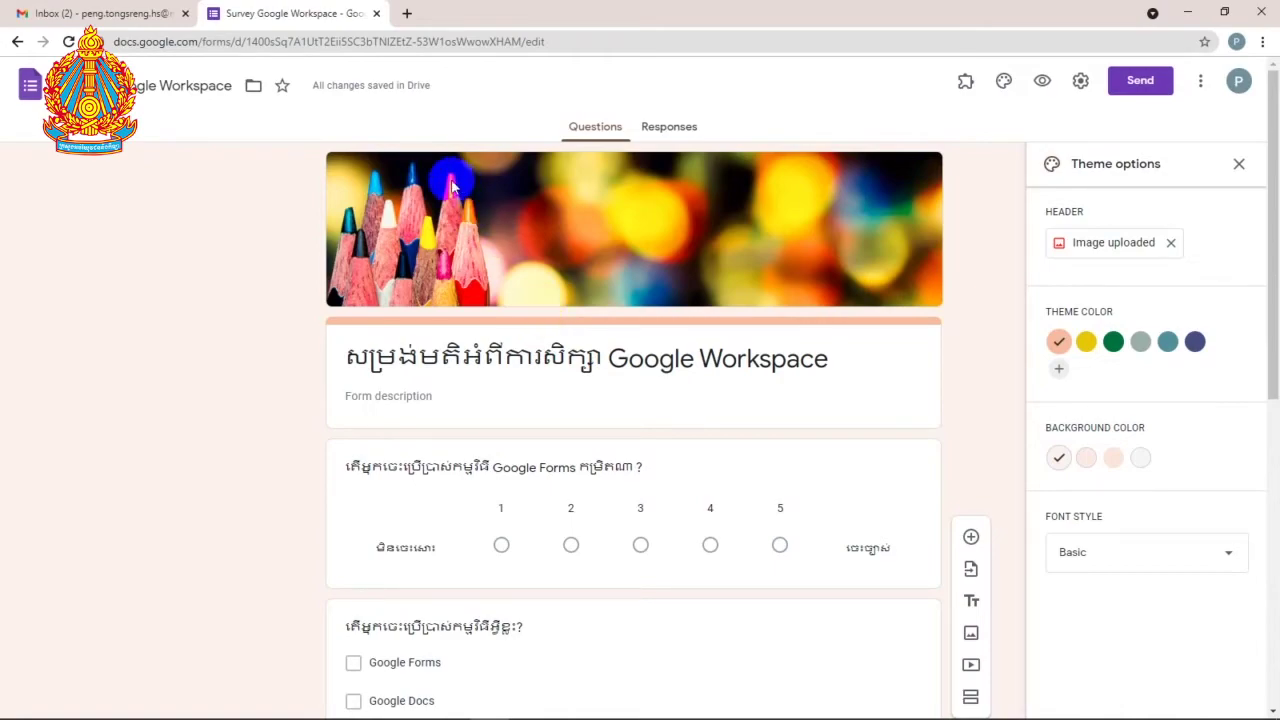
pyautogui.click(30, 88)
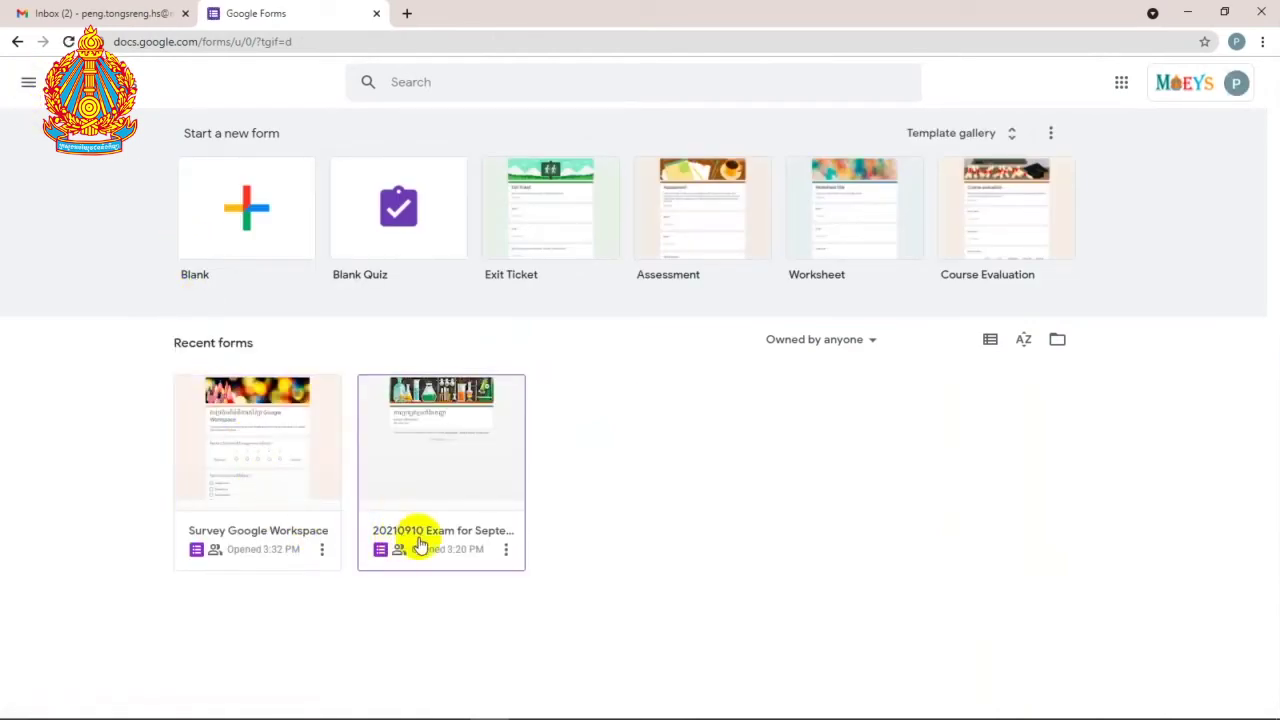
# Step: Create a blank form named and titled 'English Exam for September'
pyautogui.click(248, 557)
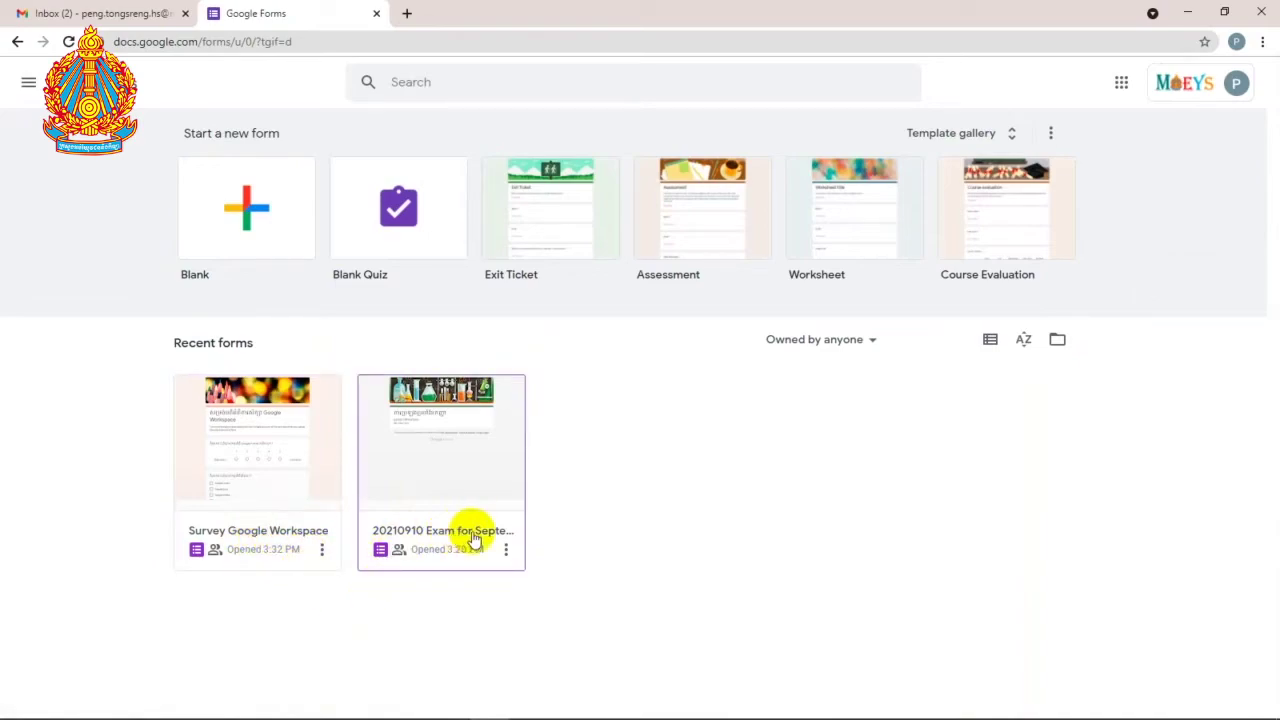
pyautogui.click(233, 205)
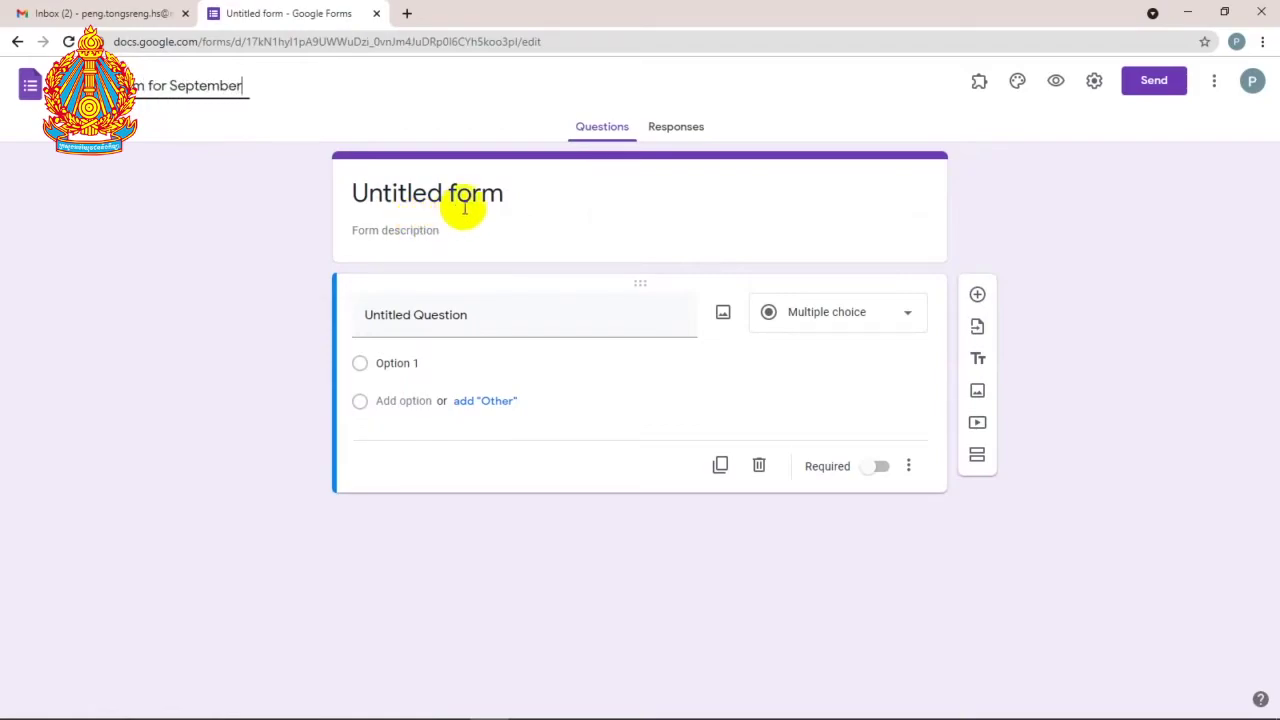
pyautogui.click(465, 208)
pyautogui.moveTo(717, 194); pyautogui.dragTo(294, 211)
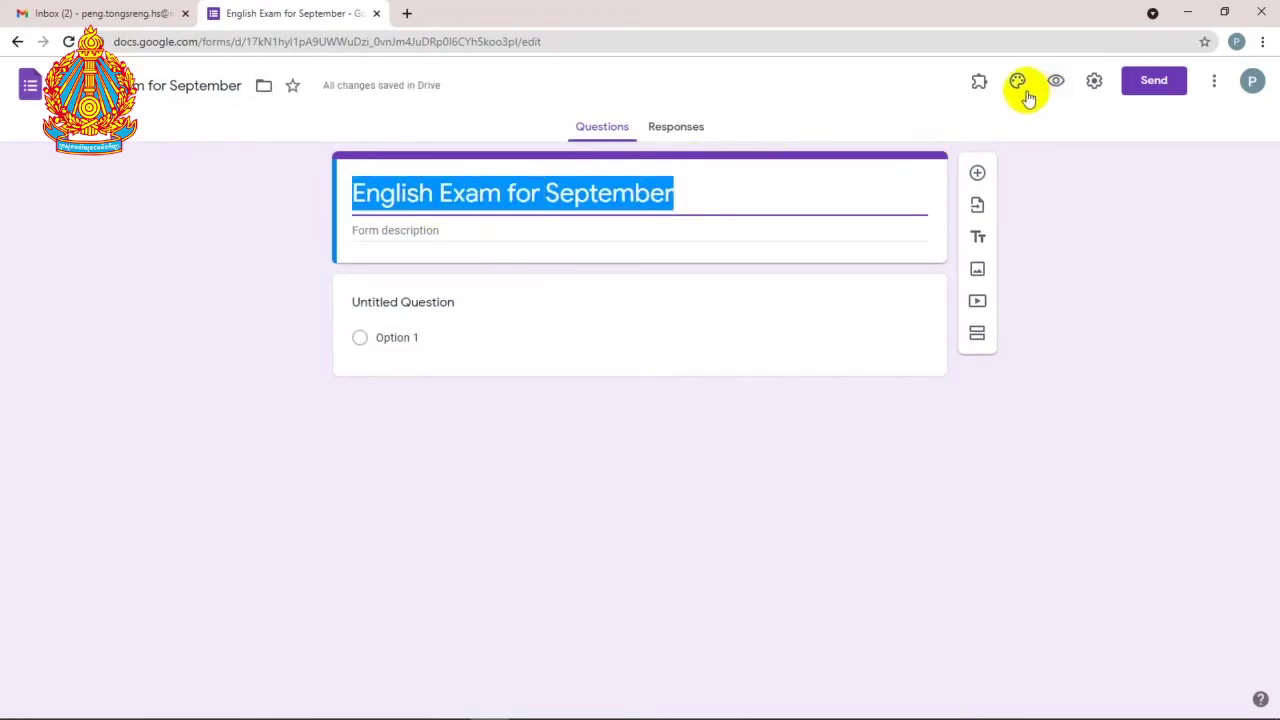
pyautogui.click(1018, 81)
# Step: Set the form header to the Party category's crowd photo
pyautogui.click(1120, 243)
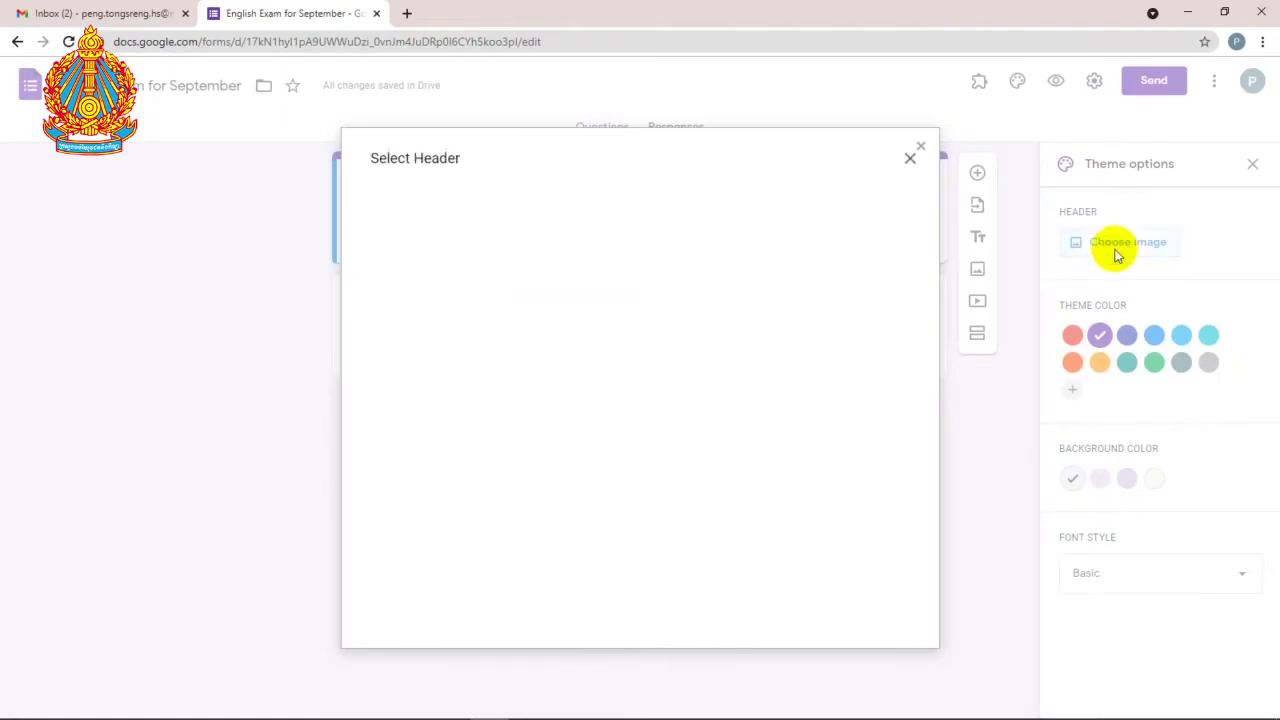
pyautogui.scroll(-3, 714, 443)
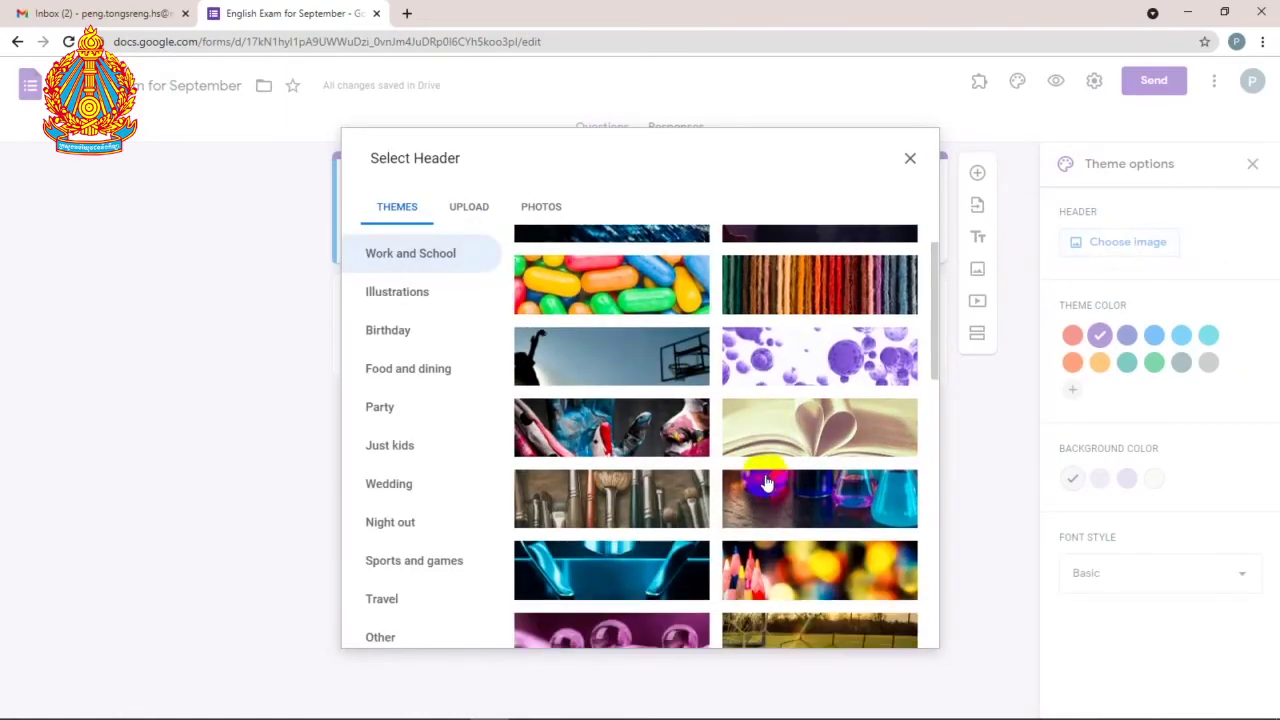
pyautogui.scroll(-3, 777, 480)
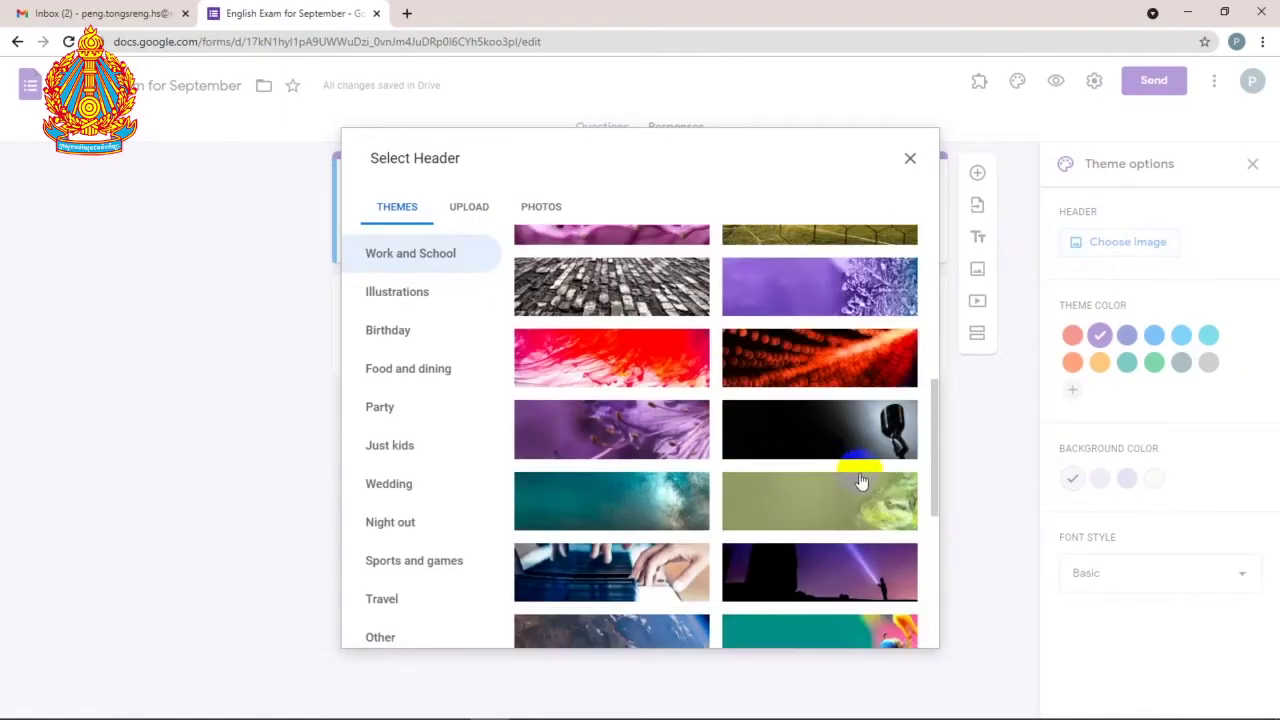
pyautogui.scroll(-3, 851, 486)
pyautogui.scroll(-2, 785, 493)
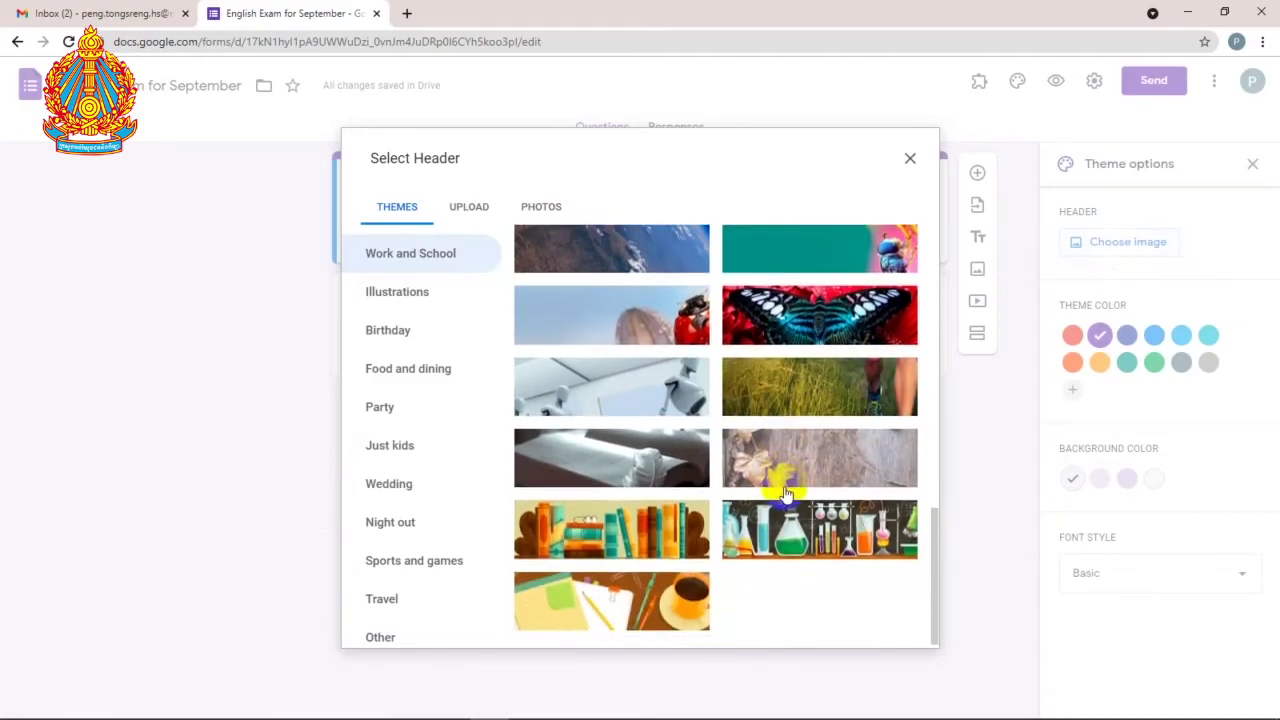
pyautogui.scroll(3, 677, 493)
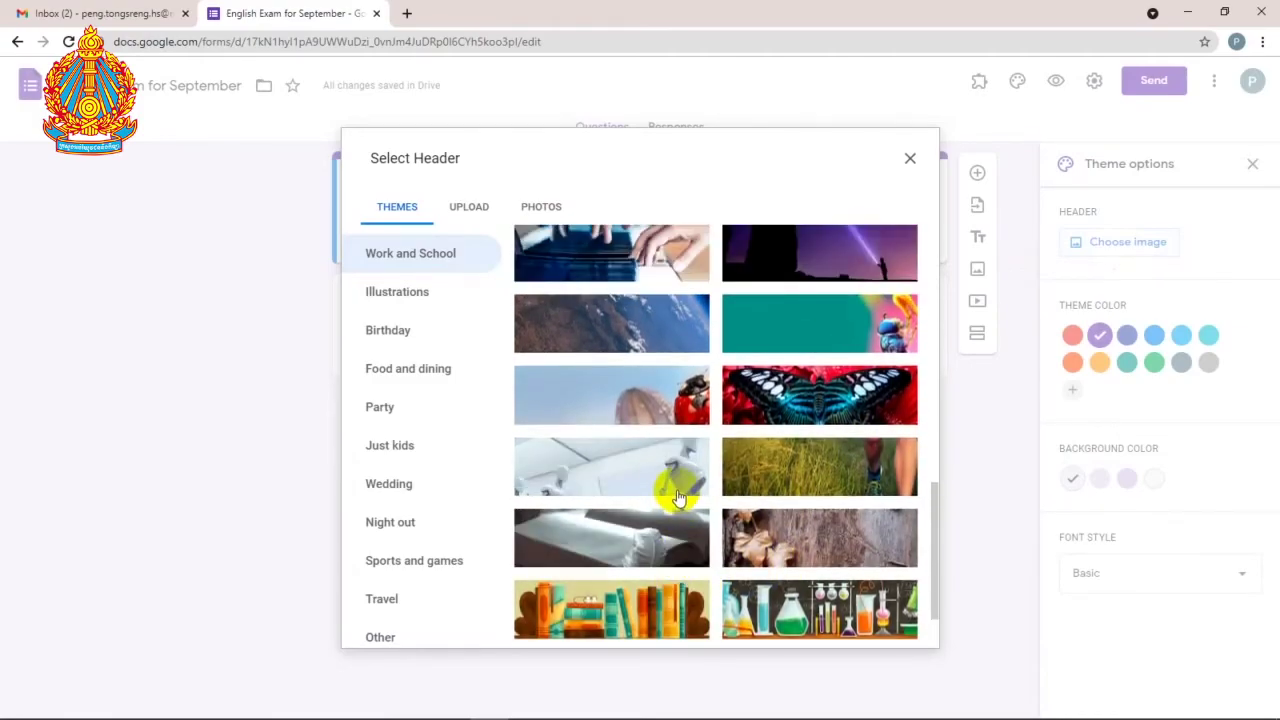
pyautogui.scroll(5, 677, 493)
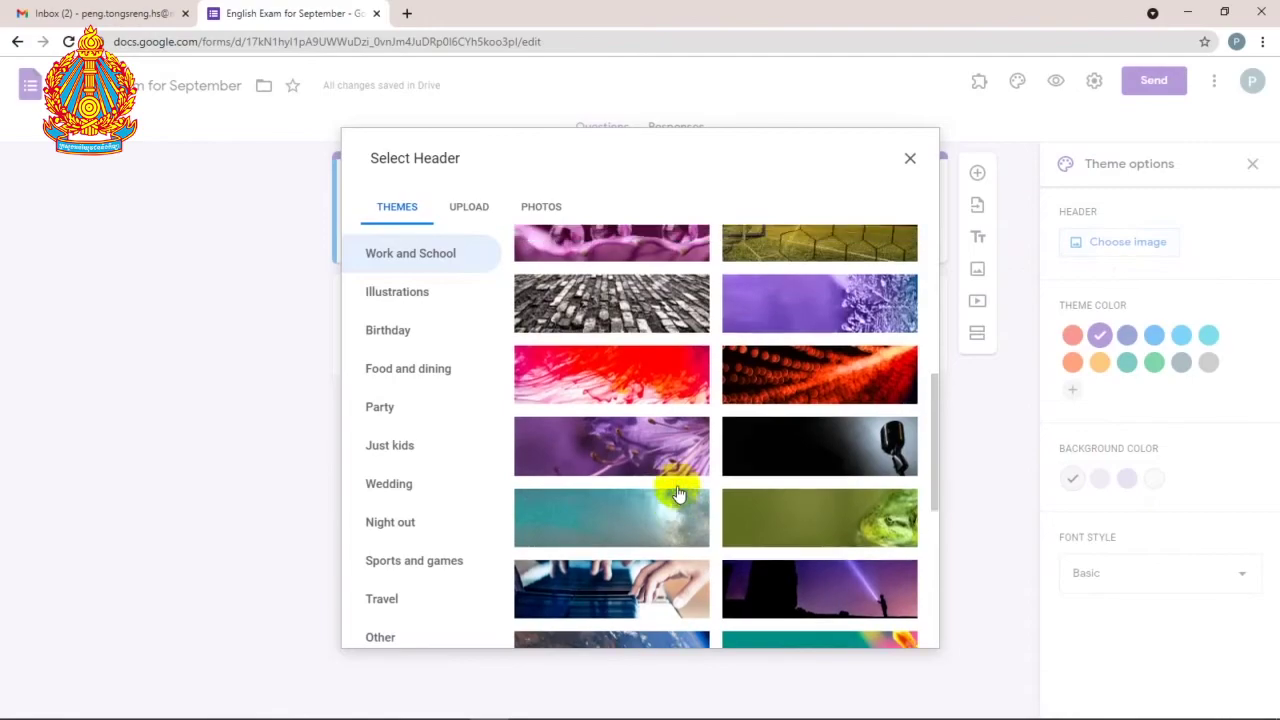
pyautogui.scroll(6, 677, 493)
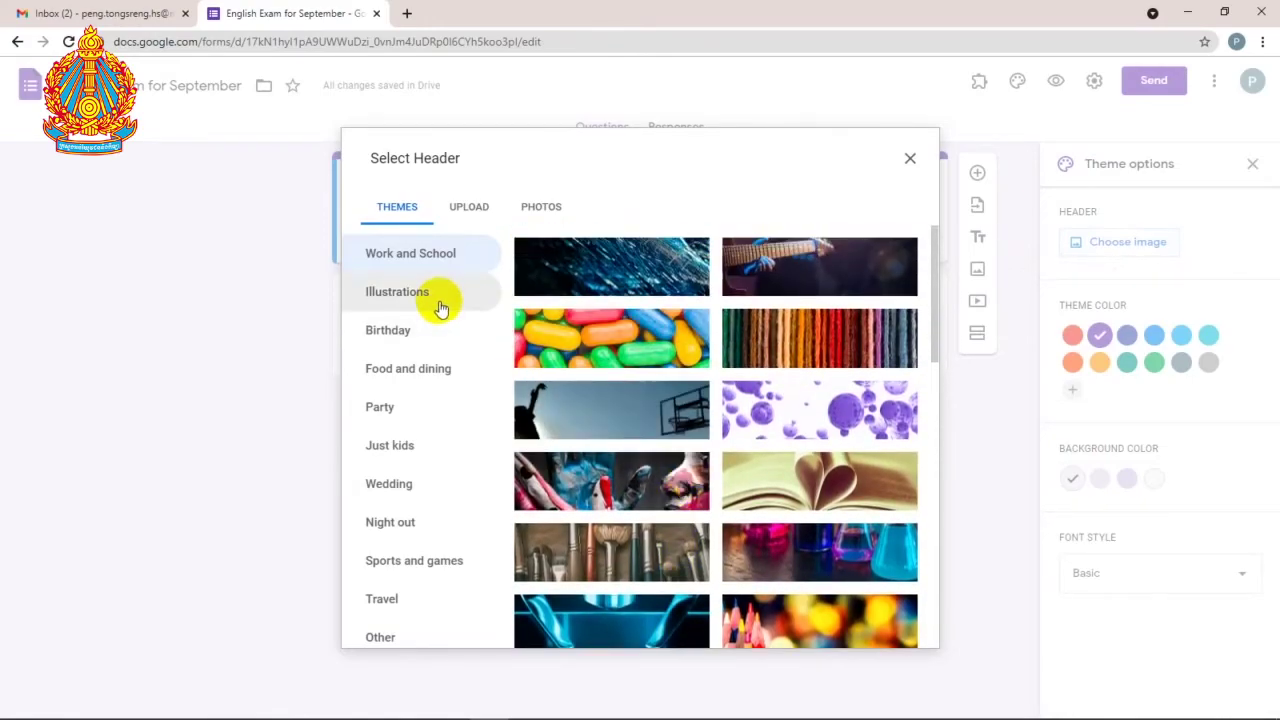
pyautogui.click(428, 404)
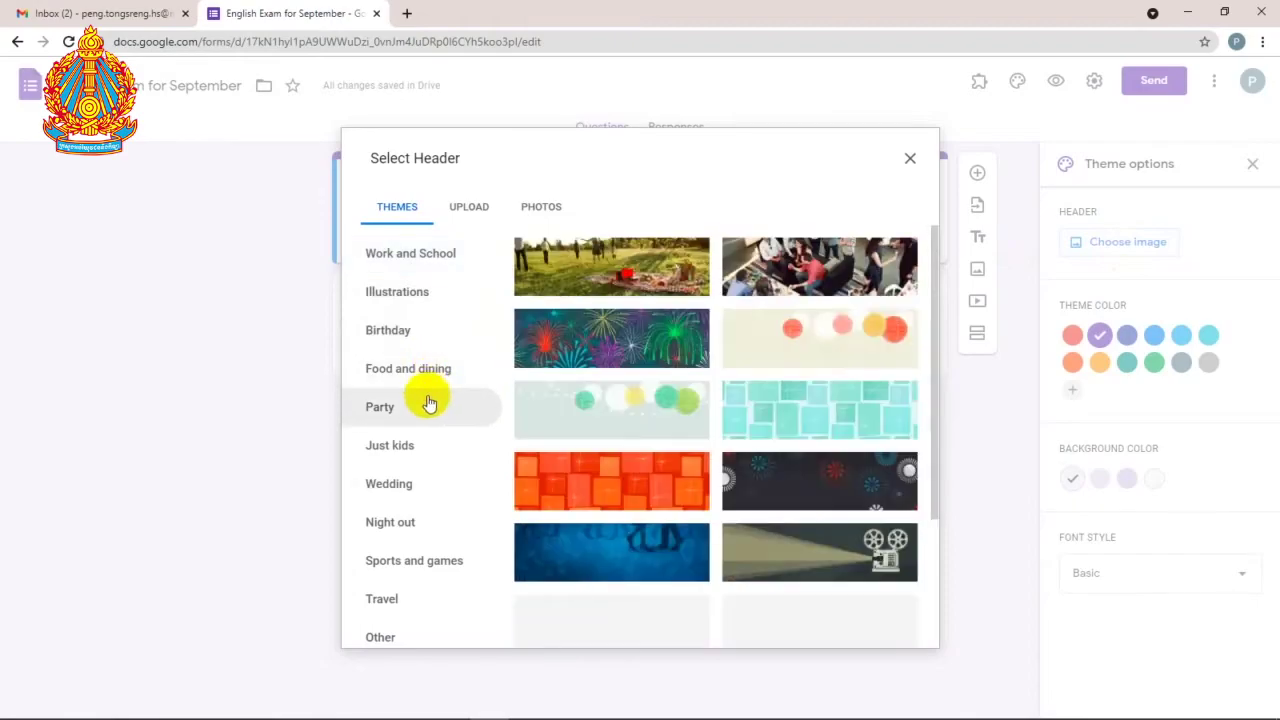
pyautogui.click(824, 277)
pyautogui.click(900, 625)
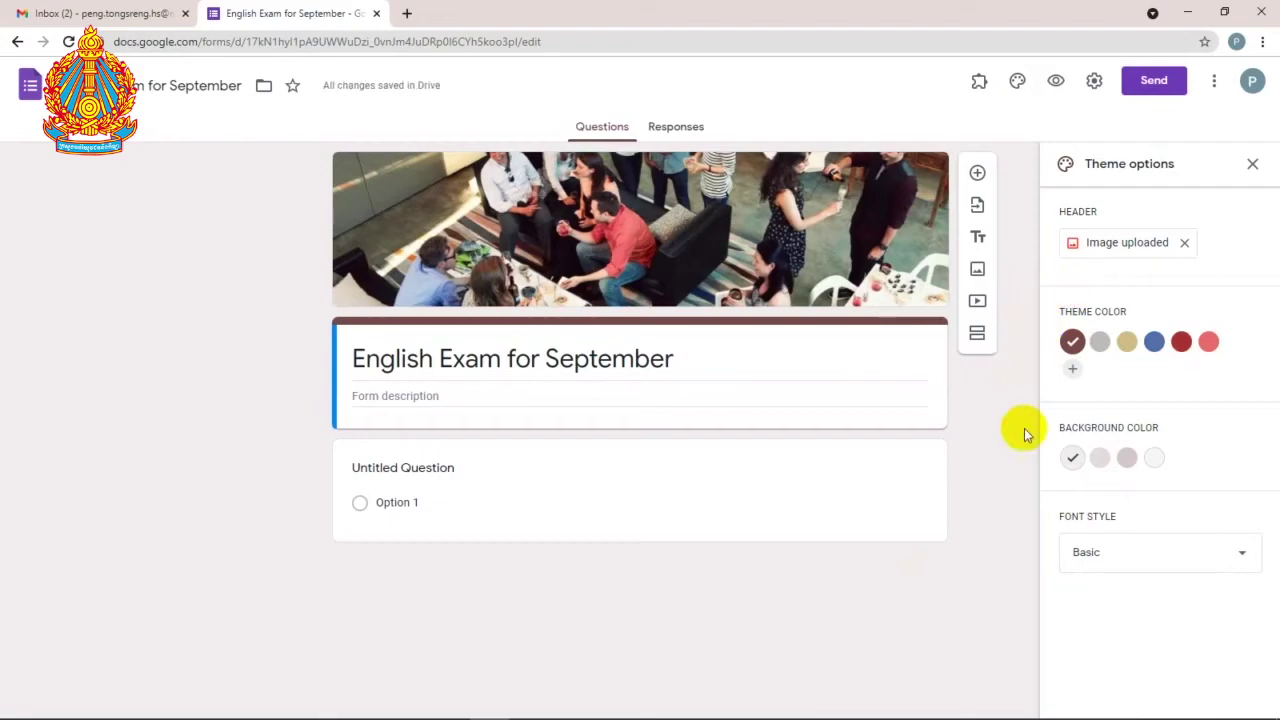
# Step: Apply the gold theme colour and select the untitled question
pyautogui.click(1126, 343)
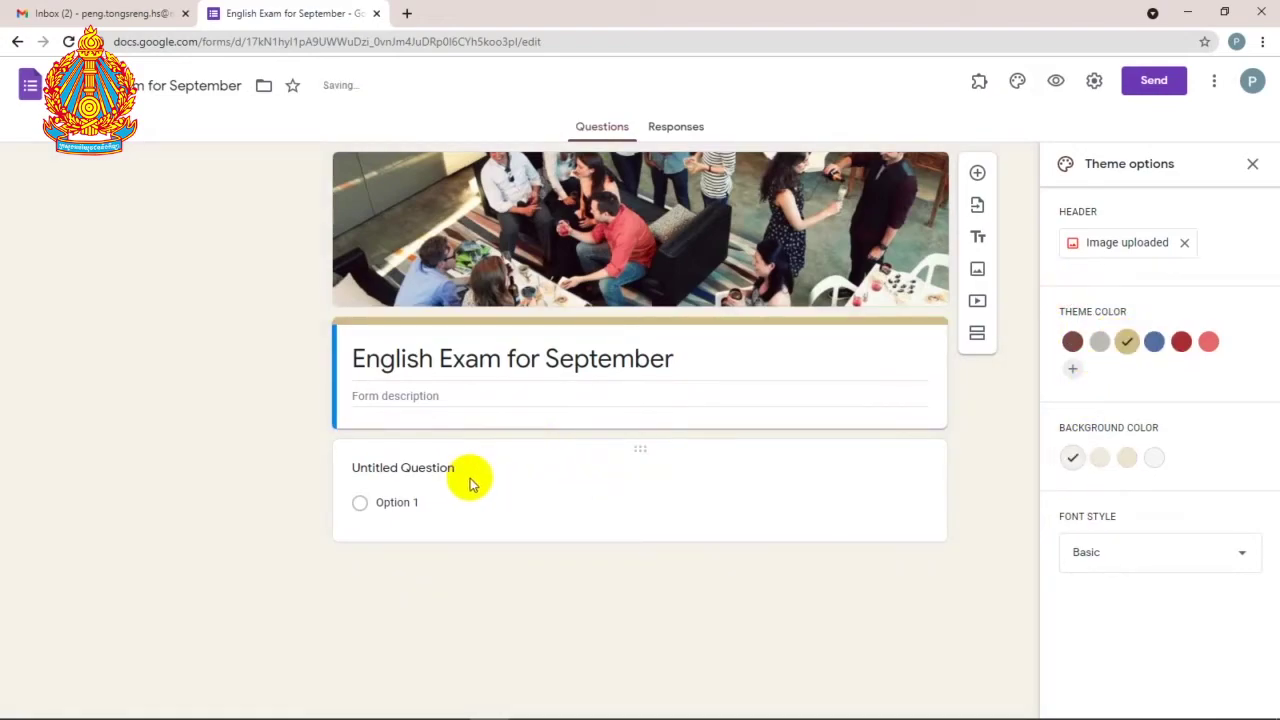
pyautogui.click(420, 467)
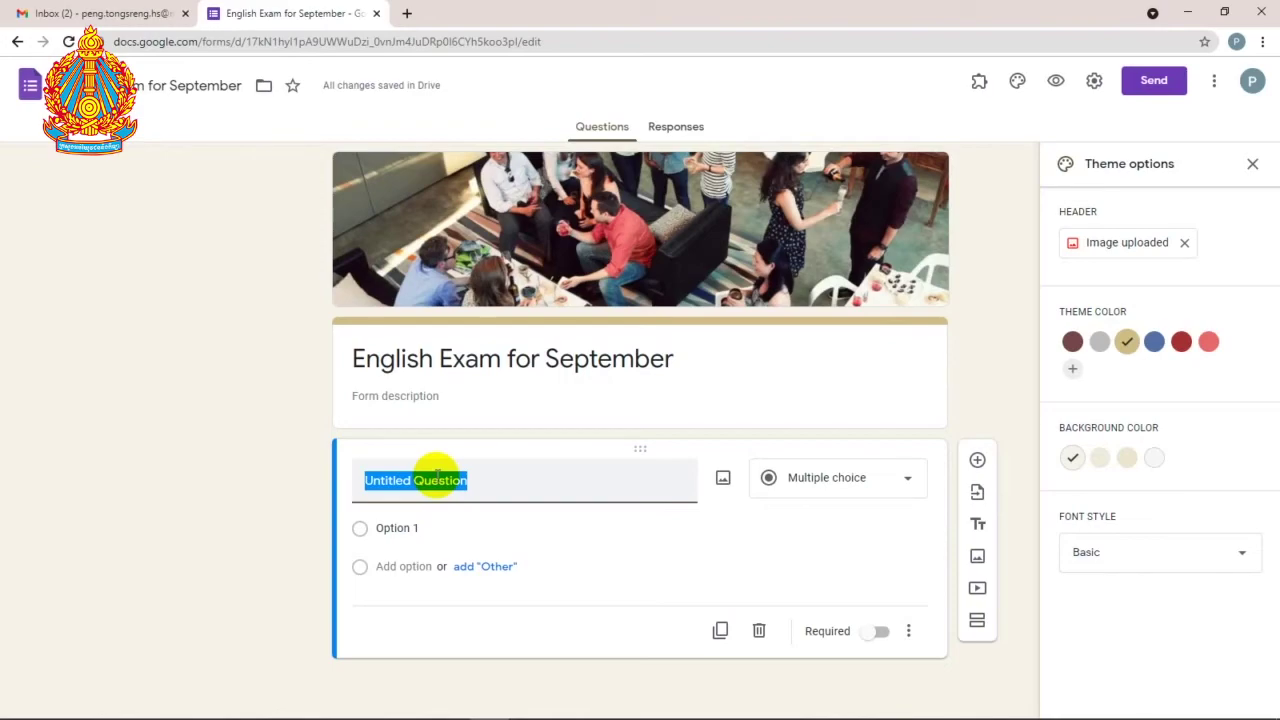
# Step: Clear the question title and insert the fill-in-the-gaps JPG from Video Production G Workspace
pyautogui.press('BackSpace')
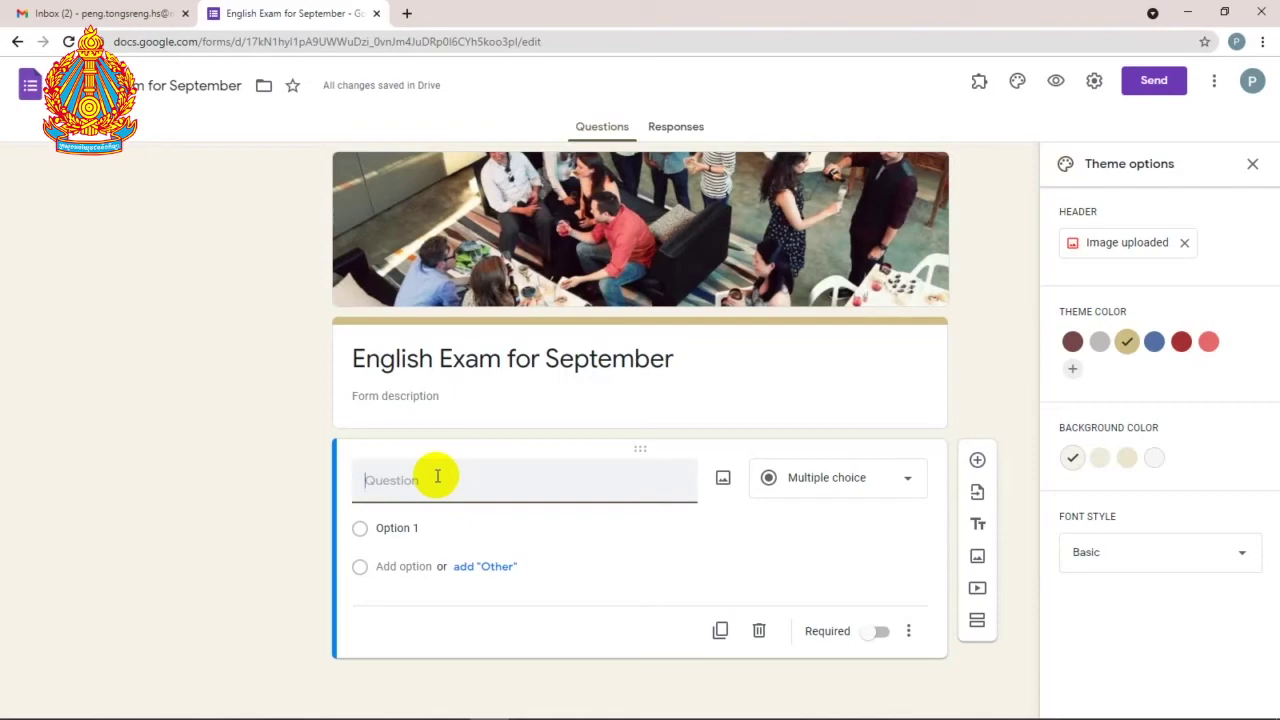
pyautogui.click(723, 477)
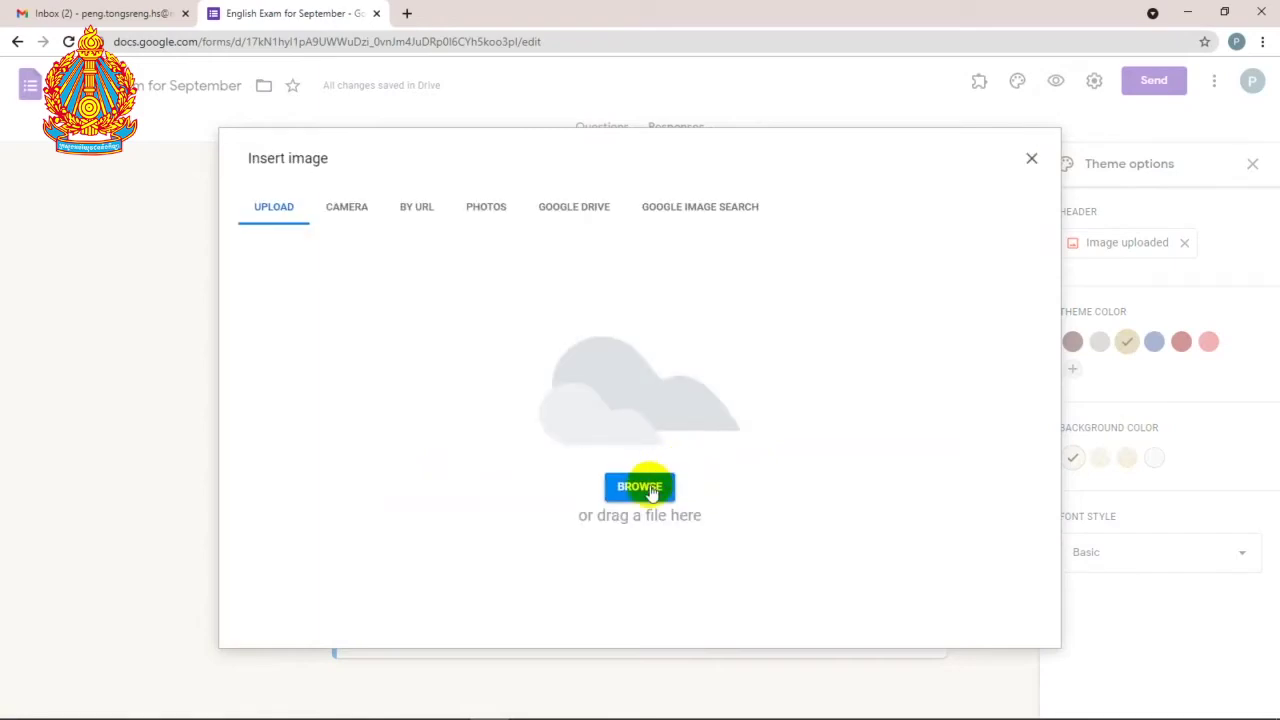
pyautogui.click(648, 489)
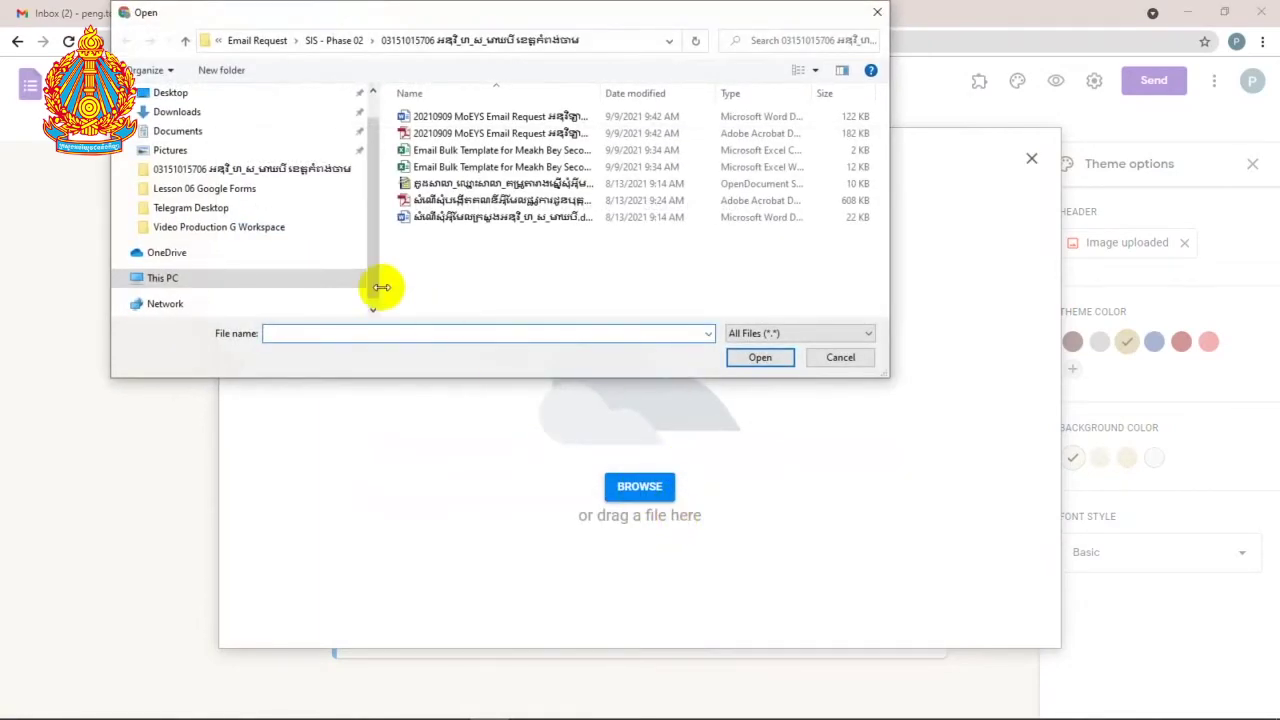
pyautogui.click(270, 192)
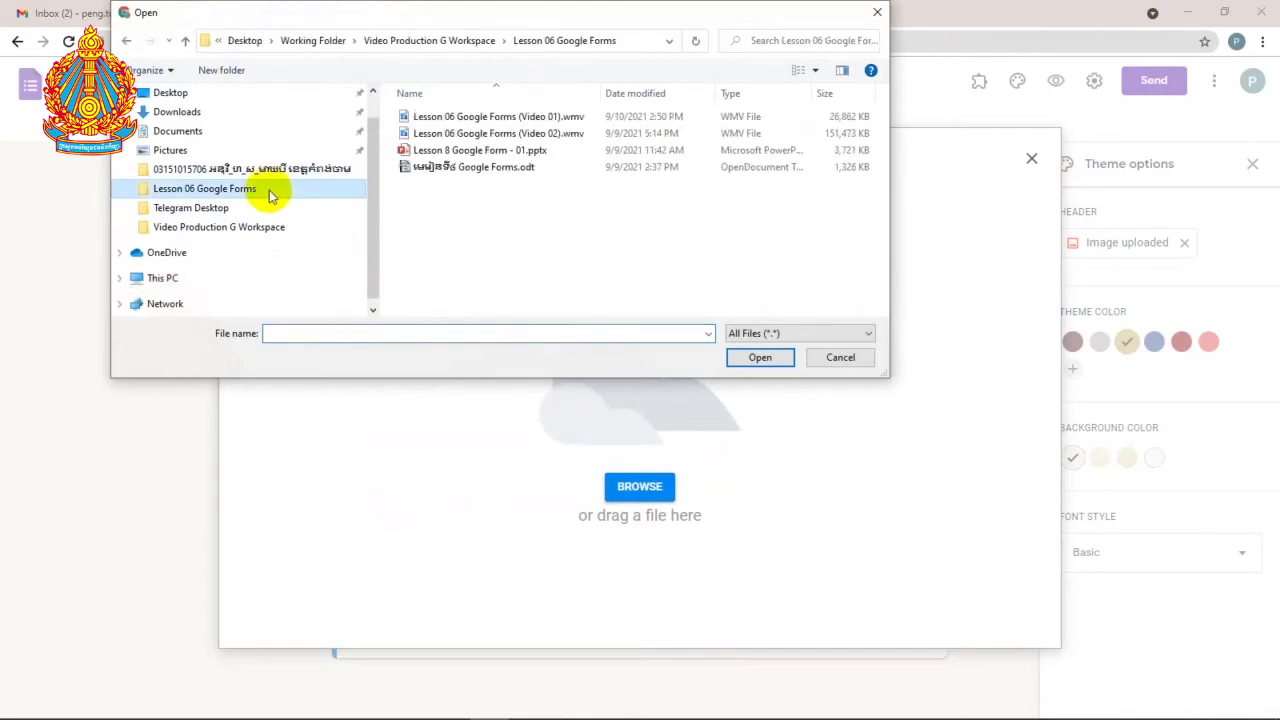
pyautogui.click(484, 41)
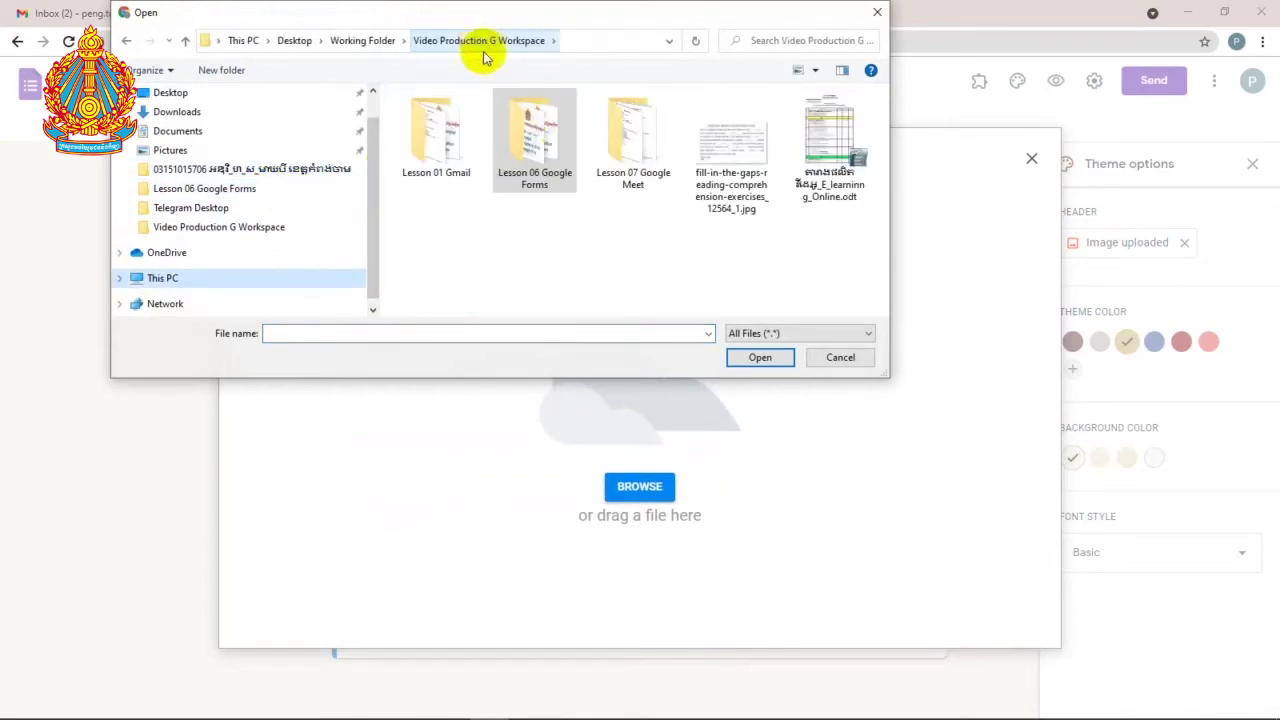
pyautogui.click(737, 145)
pyautogui.click(766, 358)
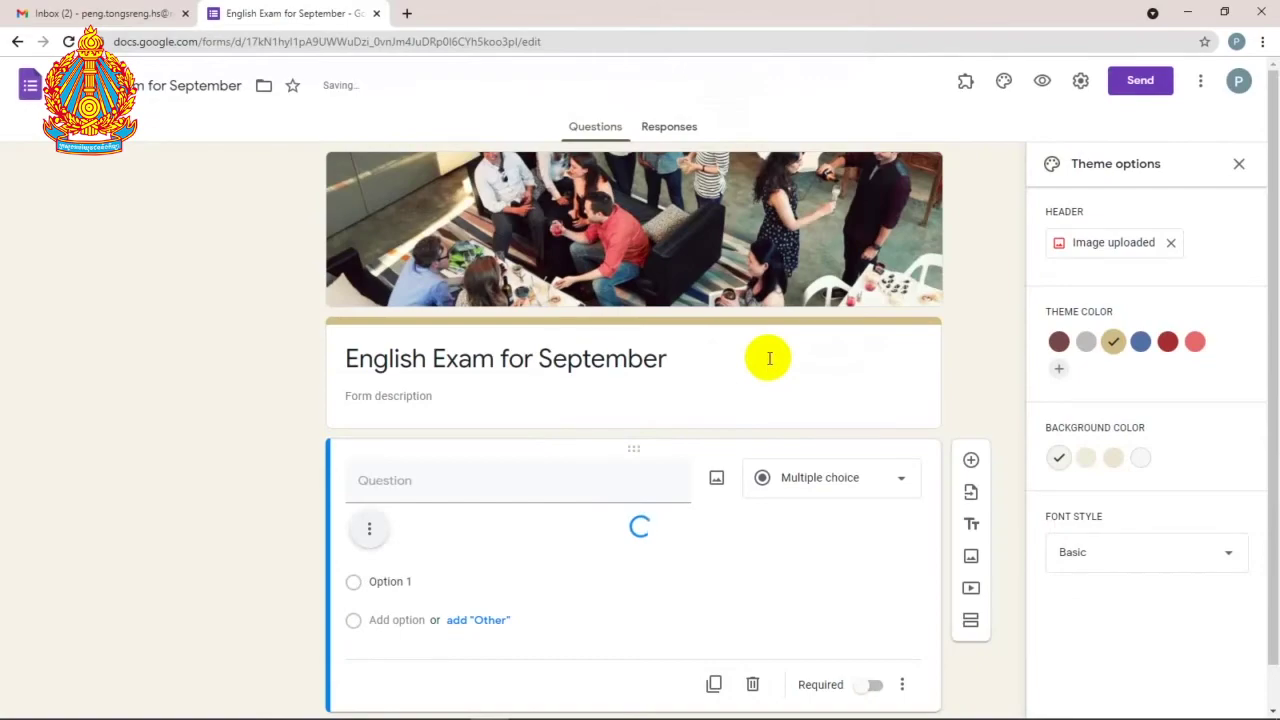
# Step: Title the passage image question 'Fill in the gap'
pyautogui.scroll(-2, 760, 350)
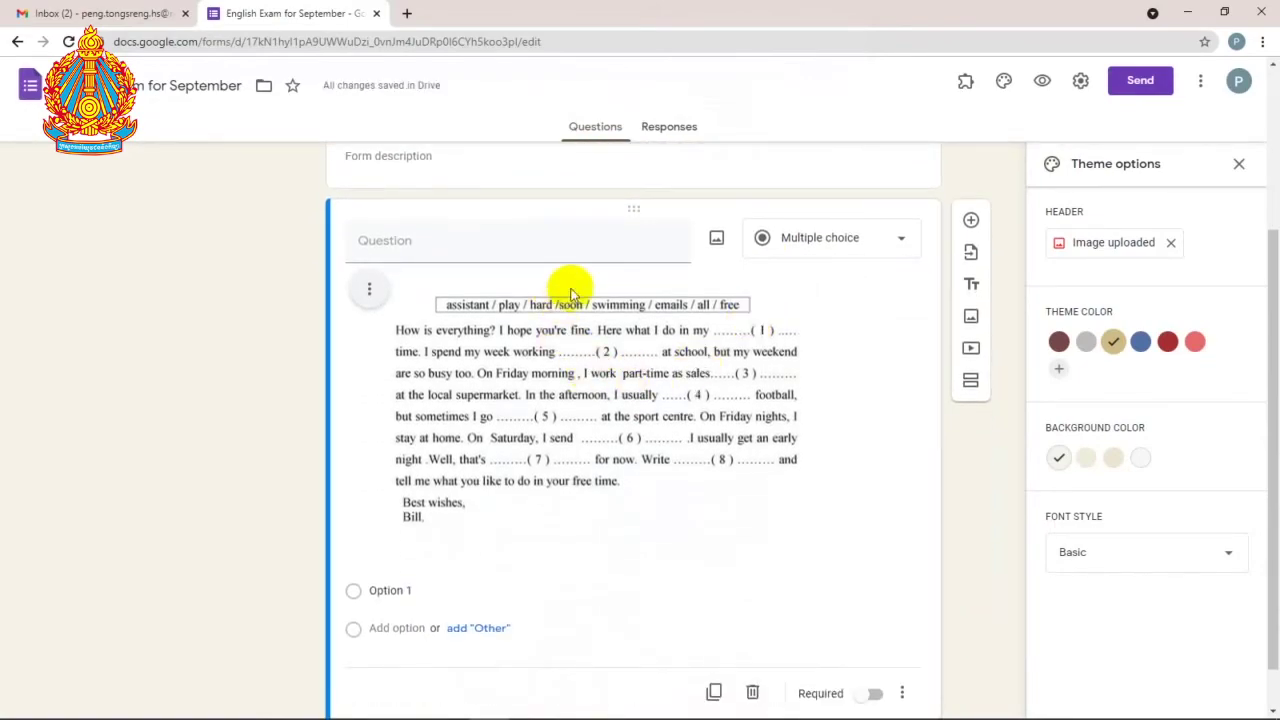
pyautogui.click(514, 244)
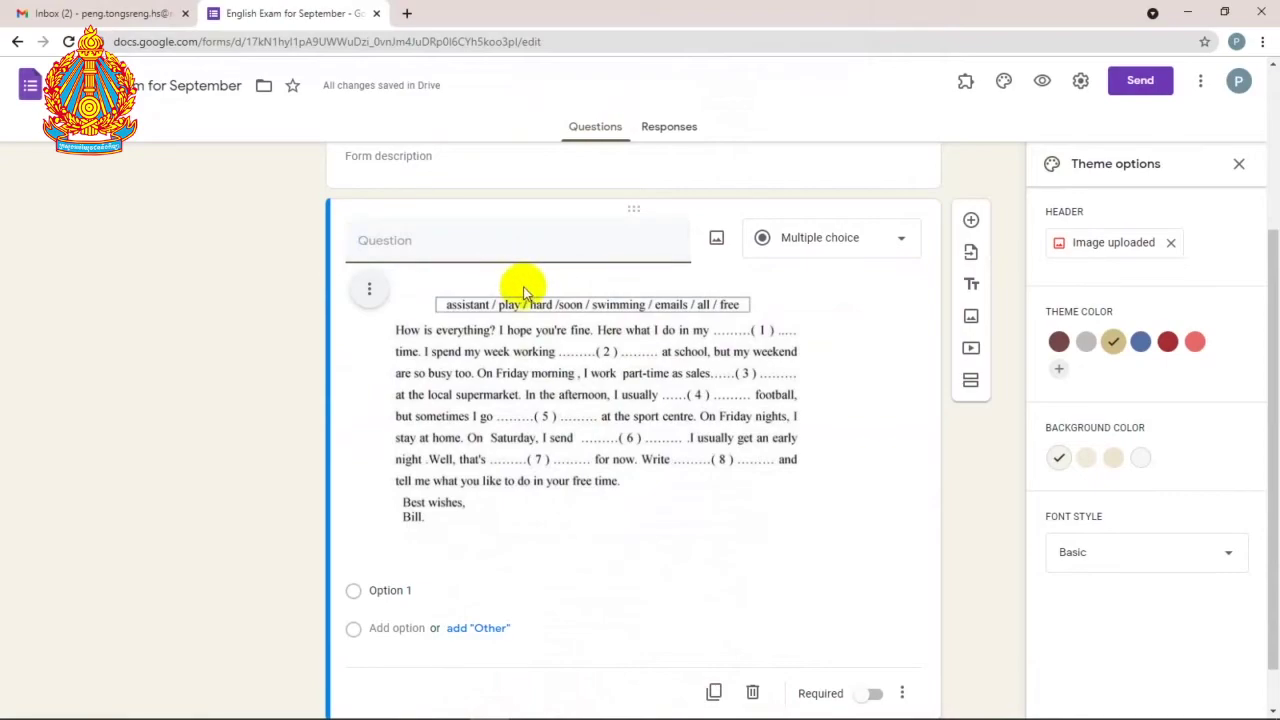
pyautogui.write('Fill in the gap')
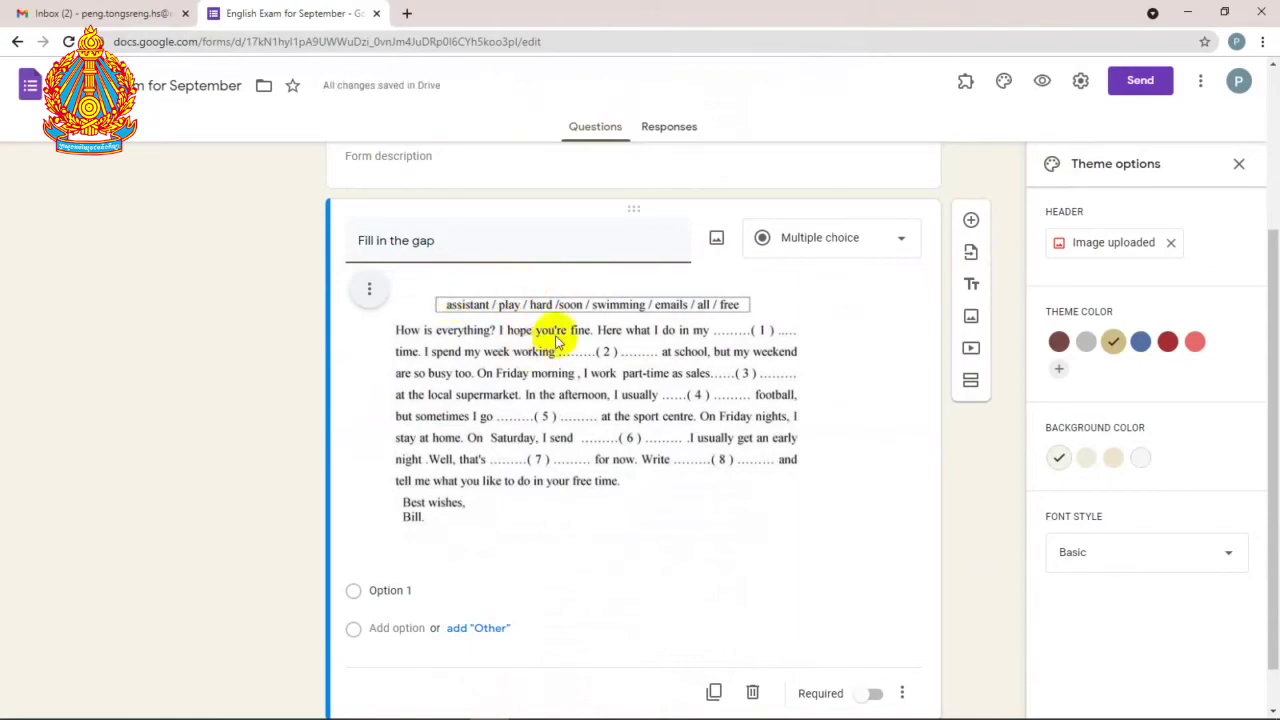
pyautogui.scroll(-1, 580, 370)
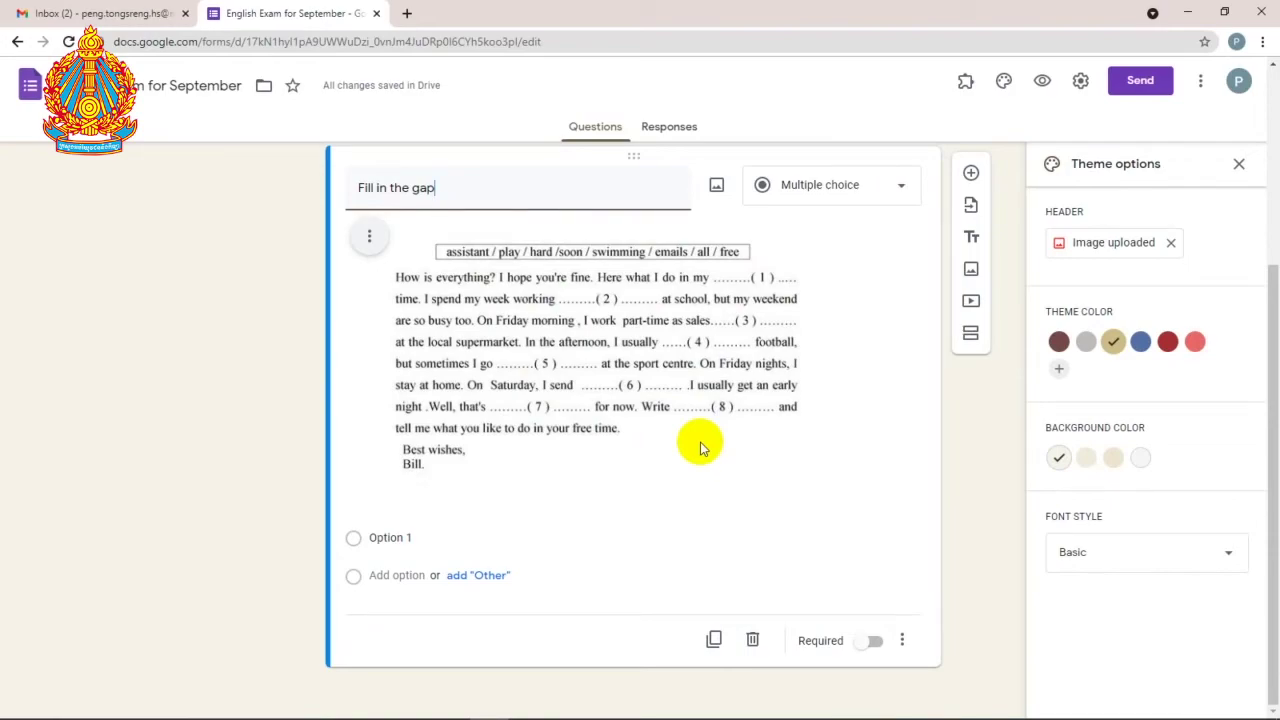
pyautogui.click(897, 185)
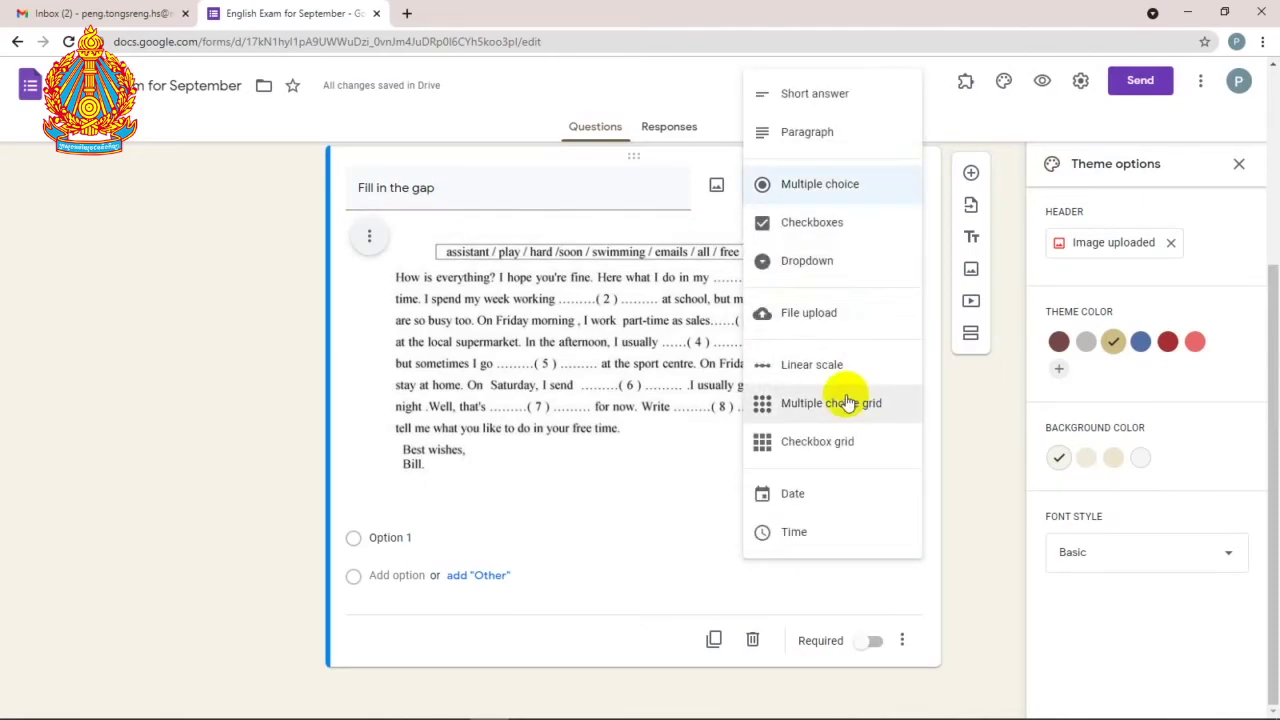
# Step: Change the question type to Multiple choice grid, after briefly choosing Paragraph
pyautogui.click(834, 131)
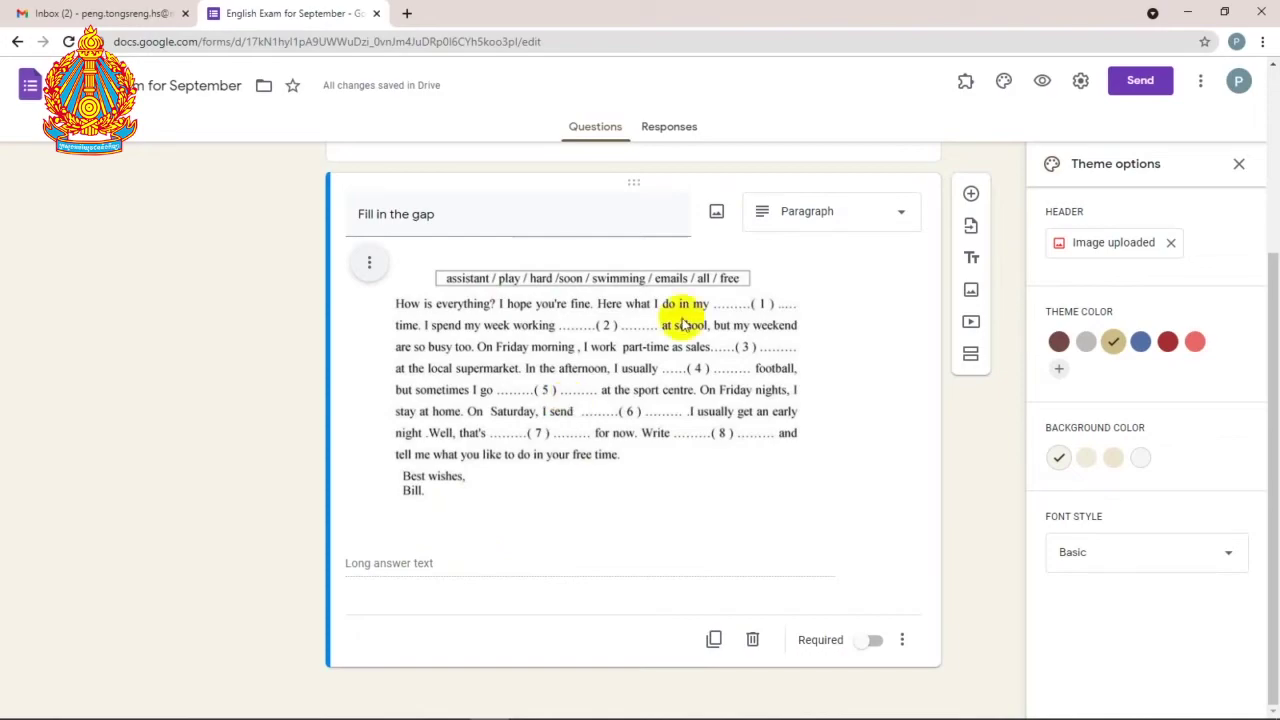
pyautogui.click(905, 218)
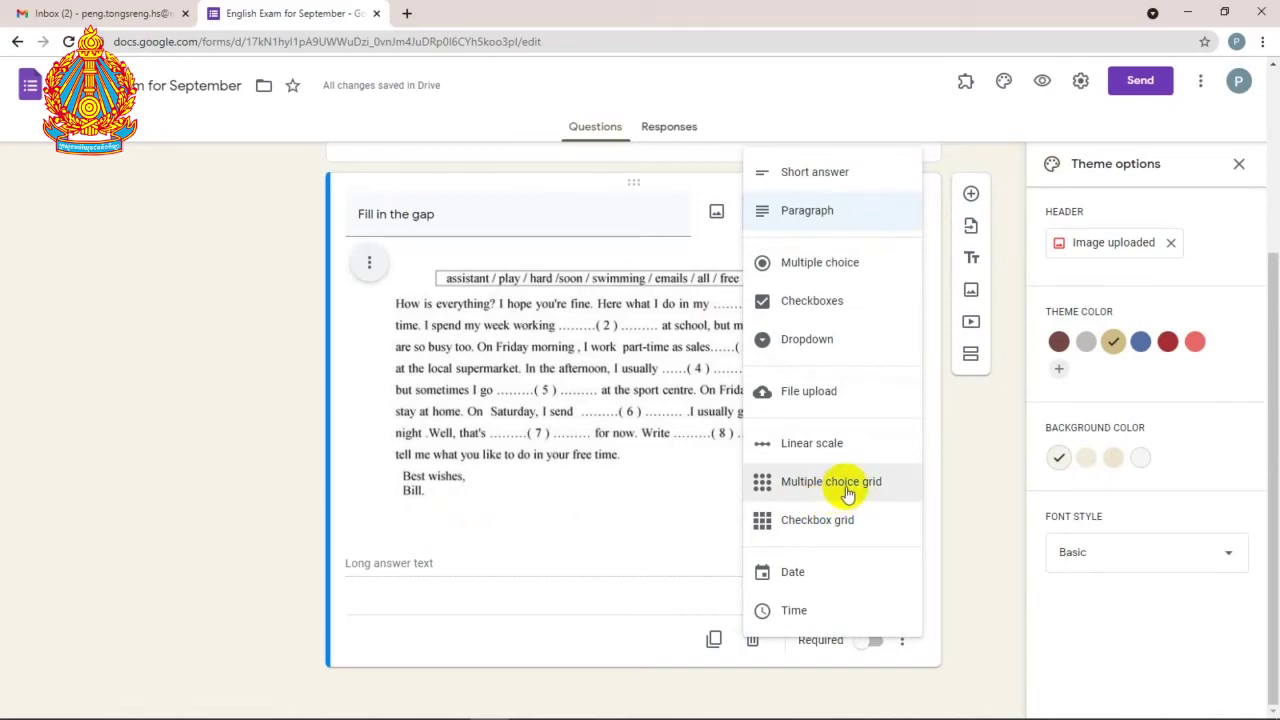
pyautogui.click(845, 488)
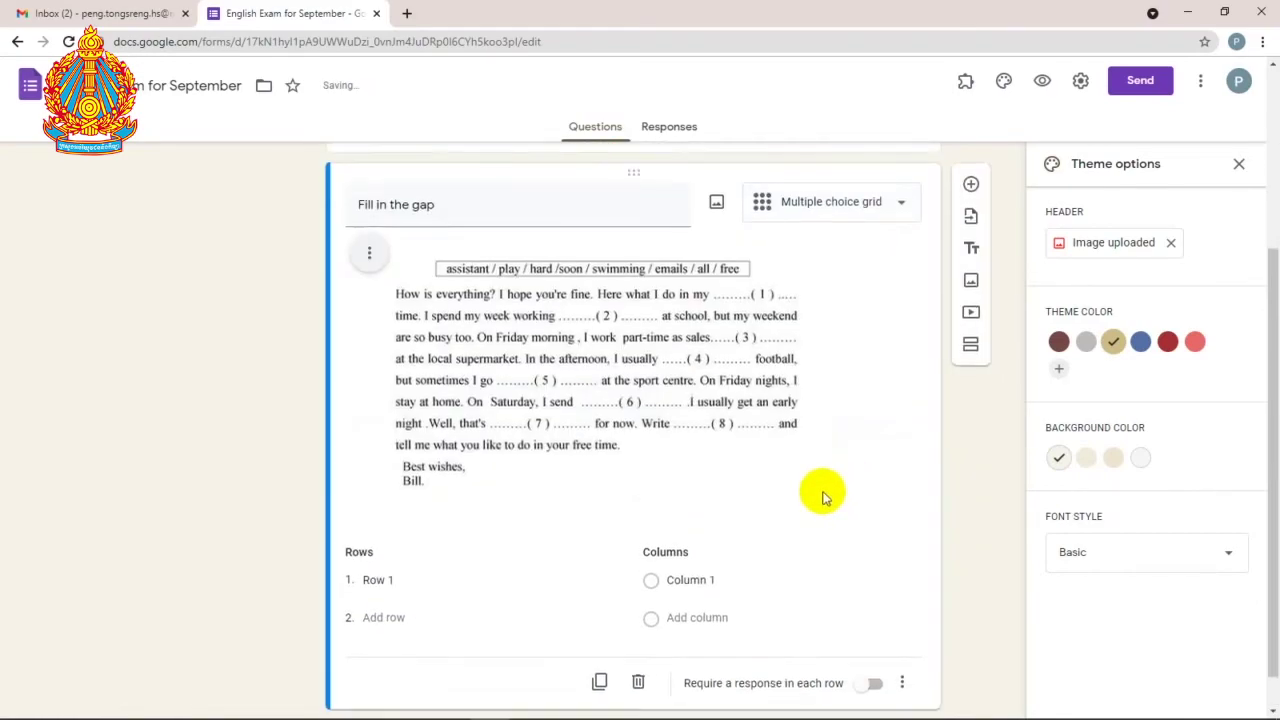
# Step: Label the first four grid rows assistant, play, hard and soon
pyautogui.click(403, 537)
pyautogui.write('a')
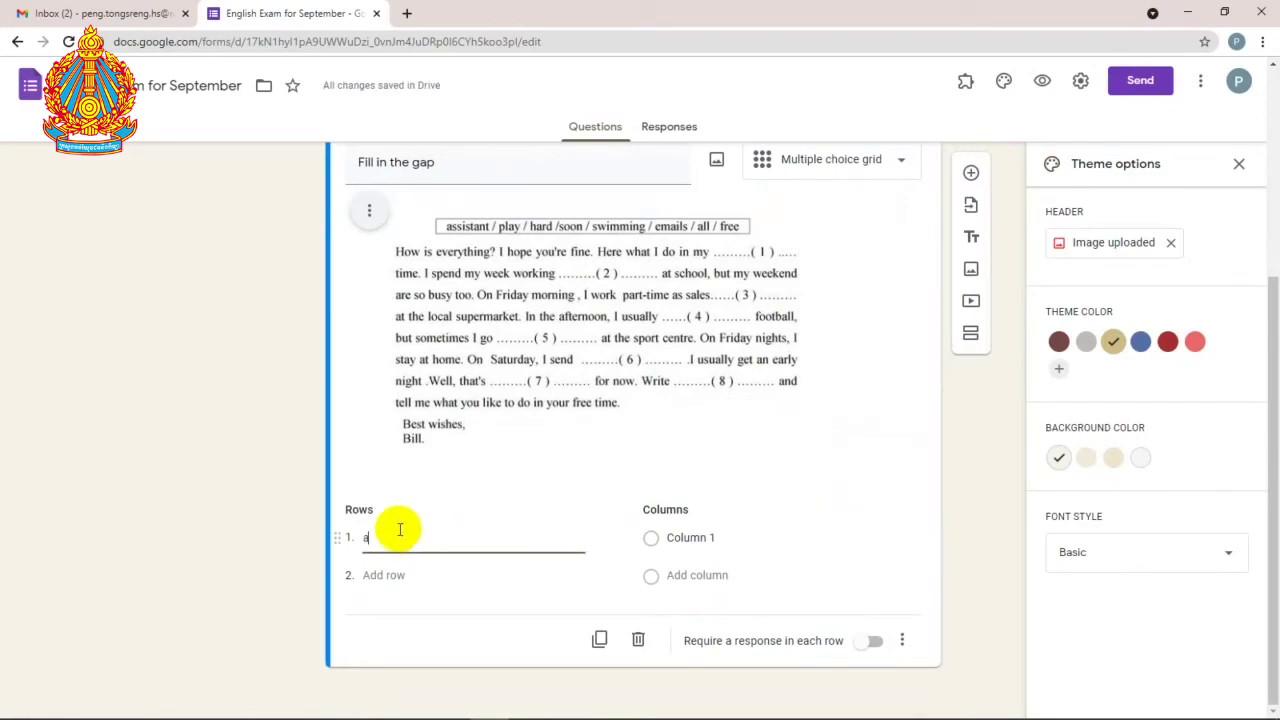
pyautogui.write('ssistan')
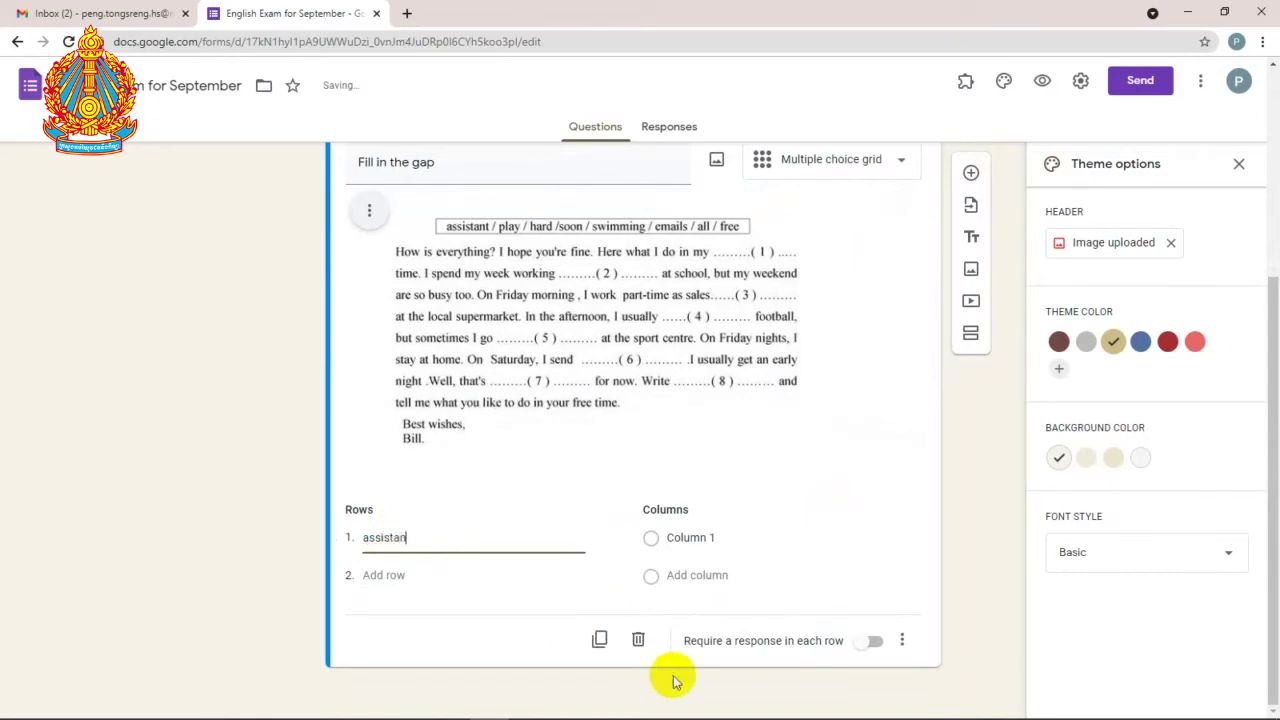
pyautogui.write('t')
pyautogui.press('Return')
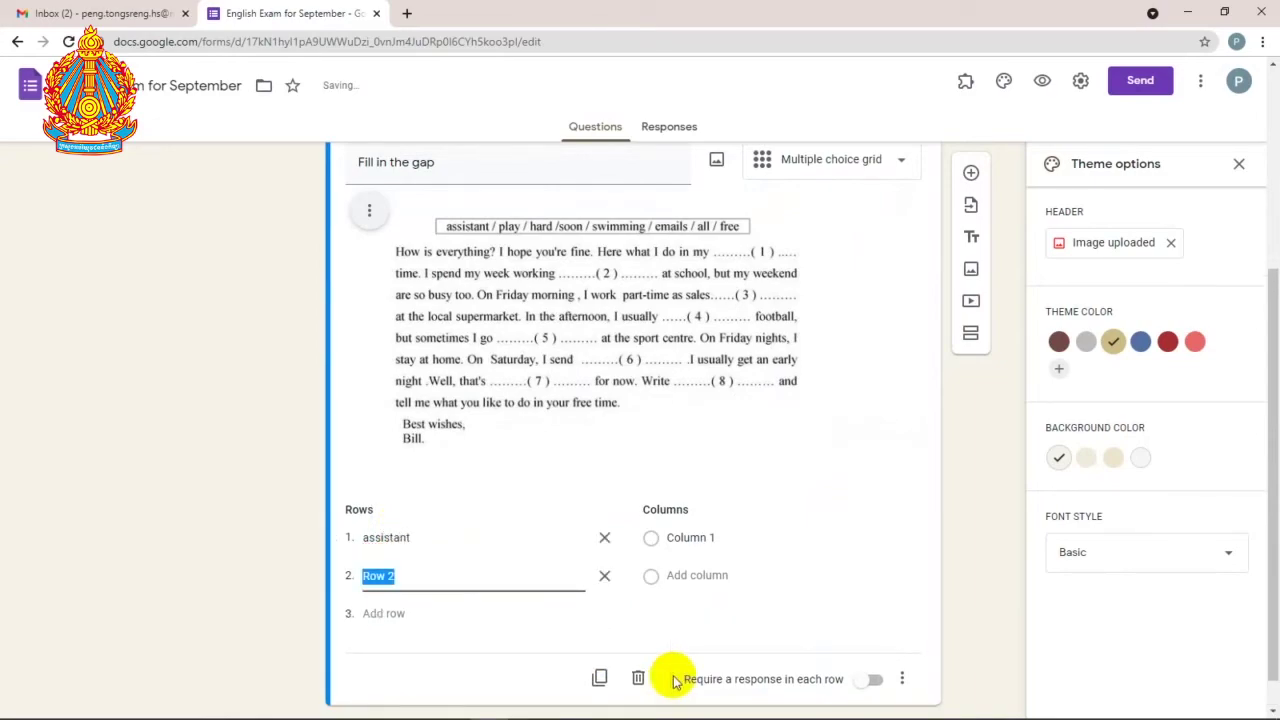
pyautogui.write('pa')
pyautogui.press('BackSpace')
pyautogui.press('BackSpace')
pyautogui.press('BackSpace')
pyautogui.write('lay')
pyautogui.press('Return')
pyautogui.write('h')
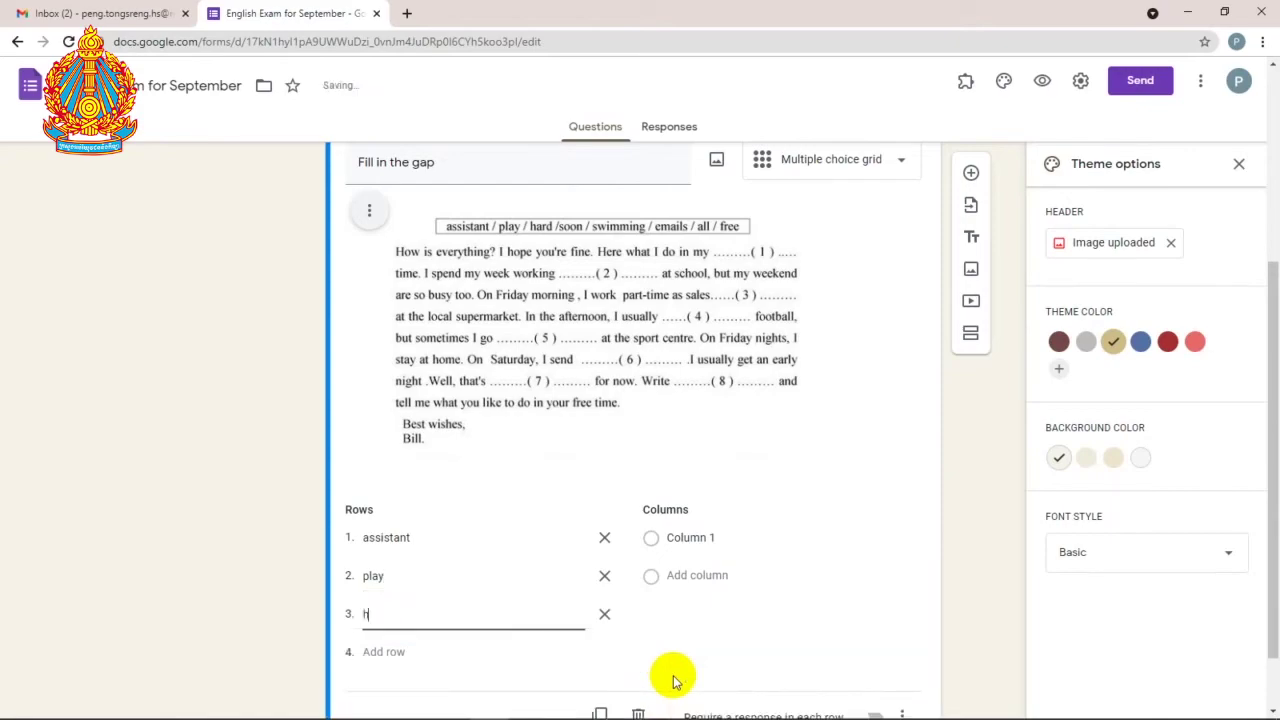
pyautogui.press('Return')
pyautogui.write('soon')
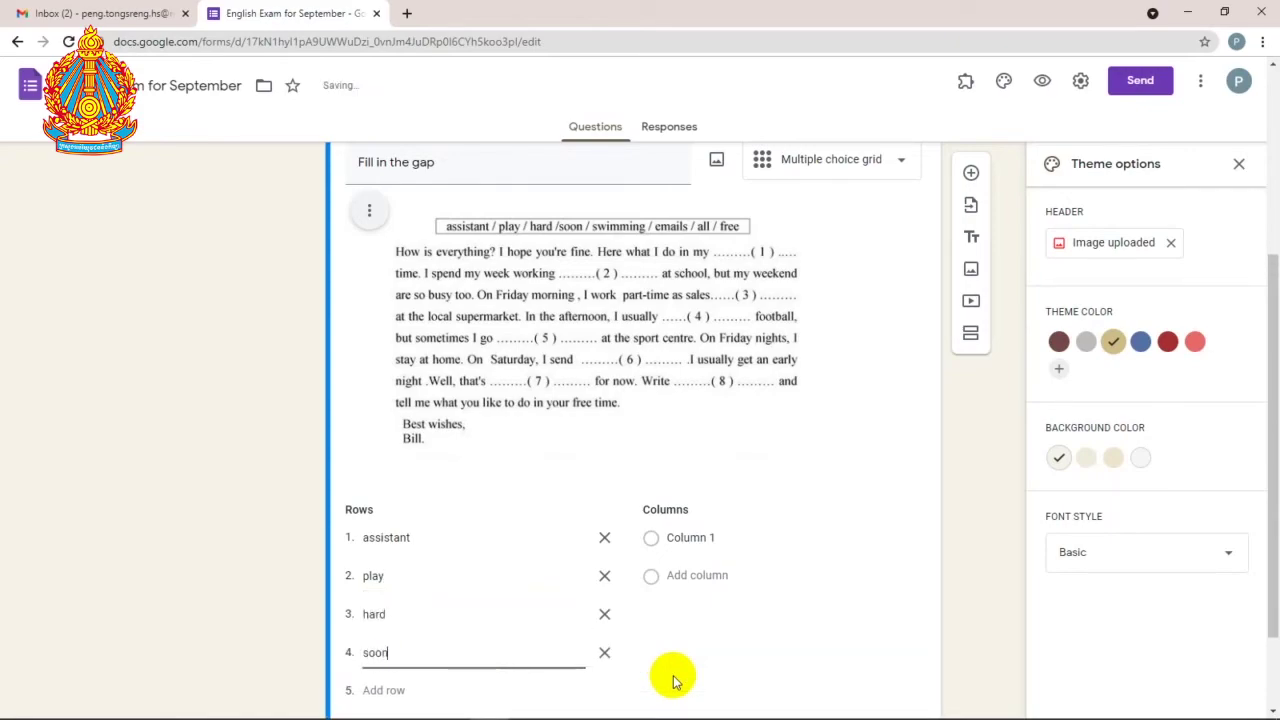
# Step: Add the remaining rows swimming, emails, all and free
pyautogui.press('Return')
pyautogui.write('s')
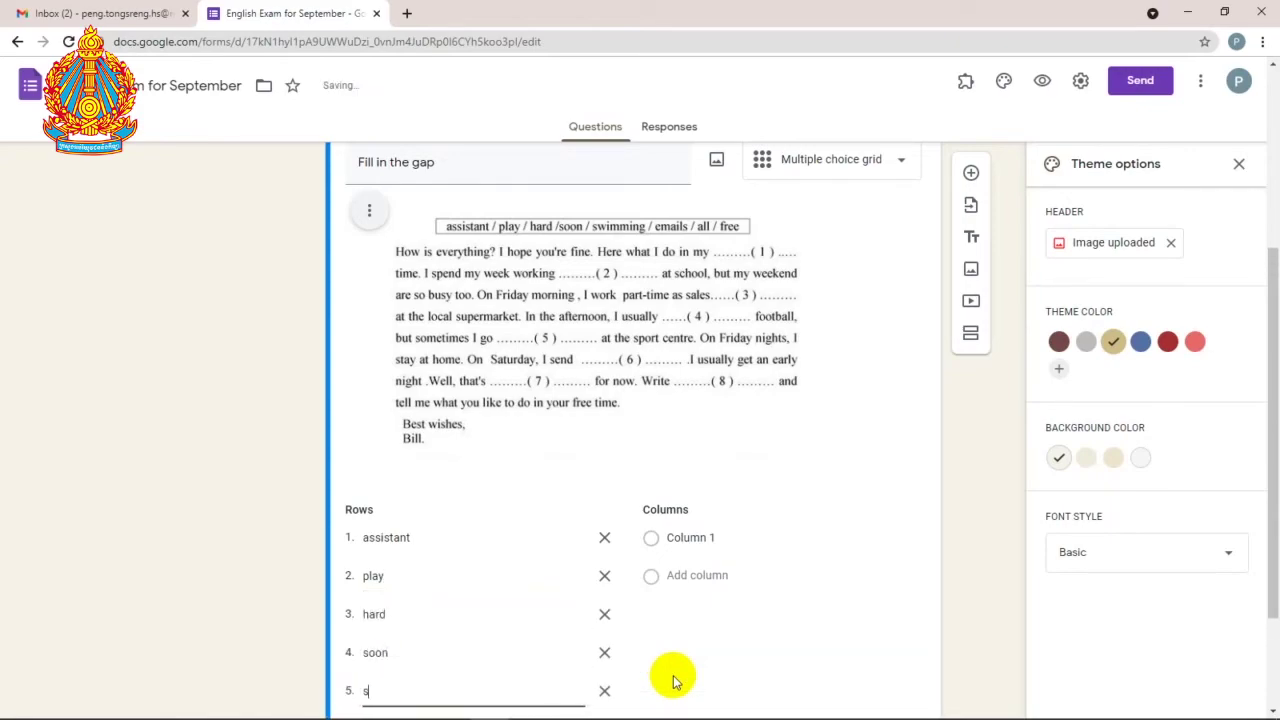
pyautogui.write('wim')
pyautogui.press('Return')
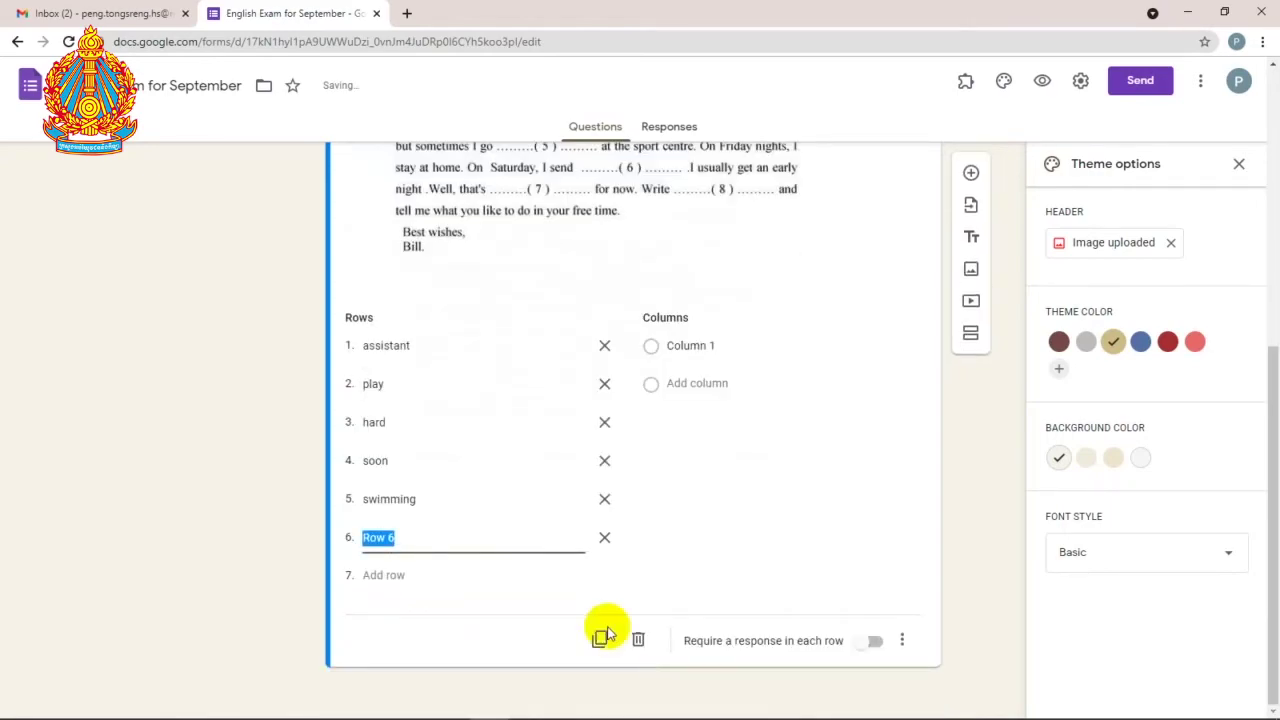
pyautogui.scroll(4, 528, 580)
pyautogui.scroll(-1, 580, 577)
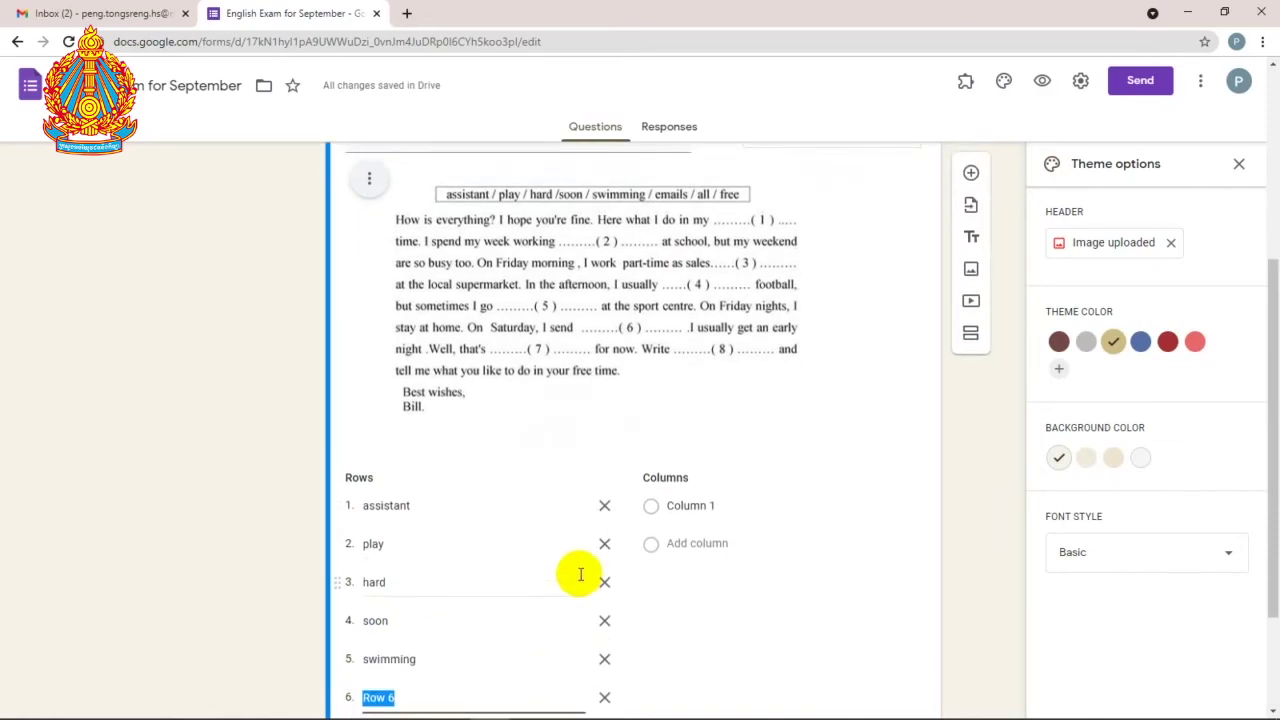
pyautogui.write('e')
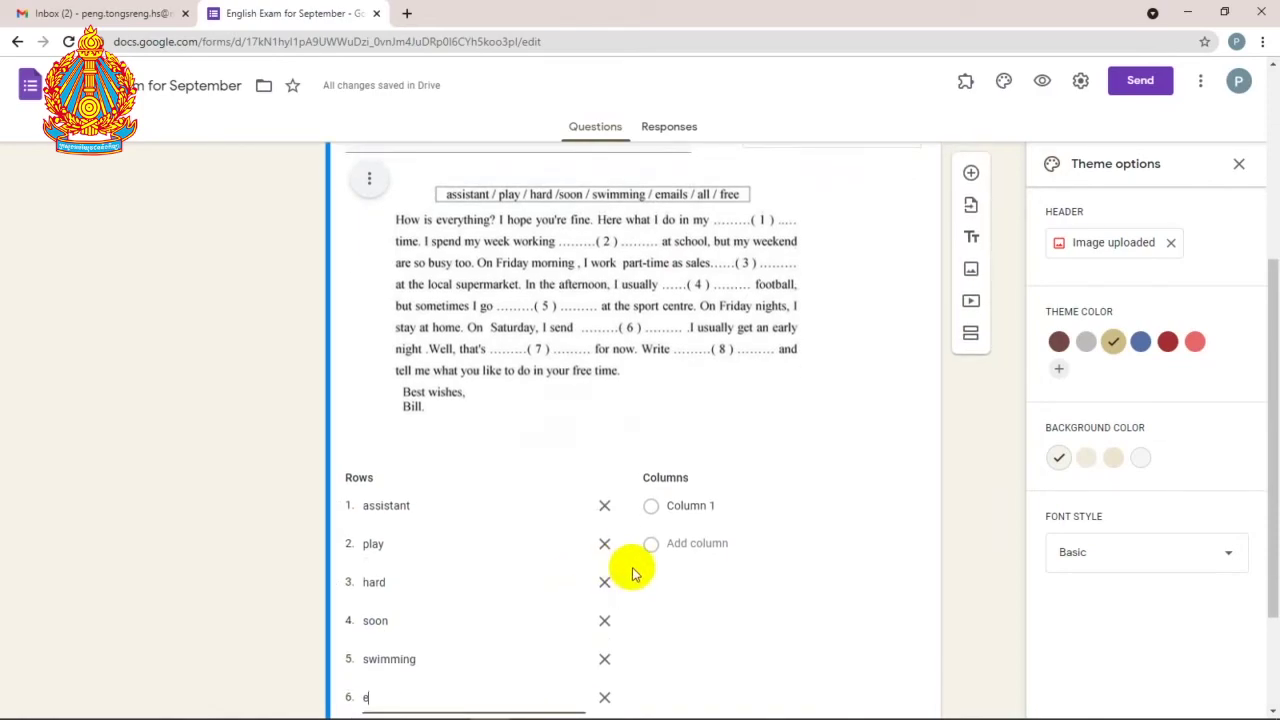
pyautogui.write('mails')
pyautogui.press('Return')
pyautogui.write('all')
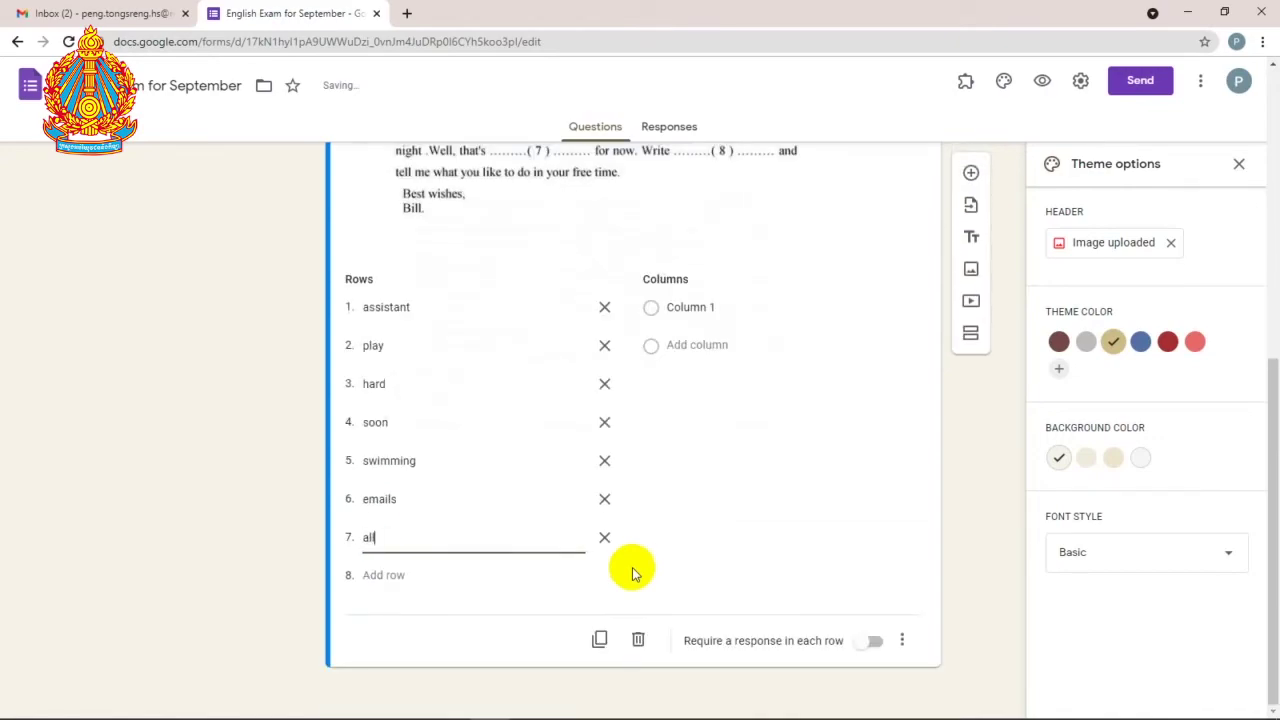
pyautogui.press('Return')
pyautogui.write('fr')
pyautogui.scroll(3, 635, 572)
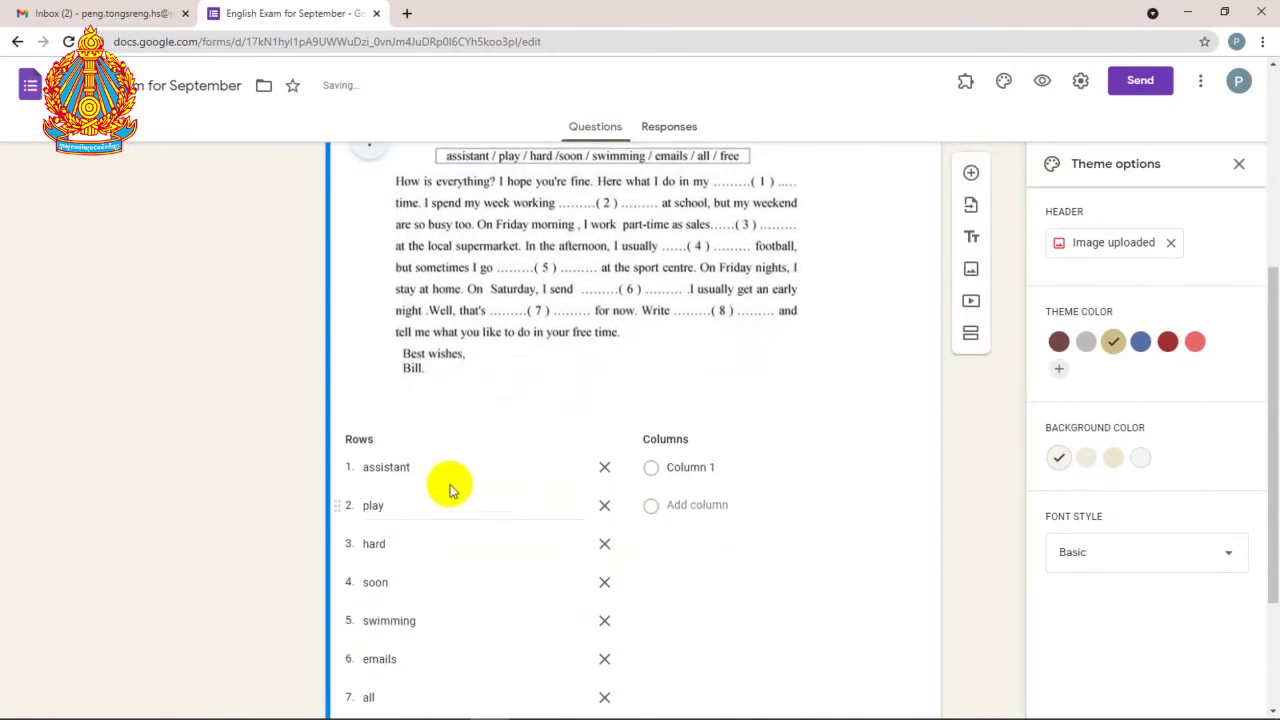
# Step: Number the first four grid columns 1, 2, 3 and 4
pyautogui.doubleClick(385, 468)
pyautogui.click(705, 468)
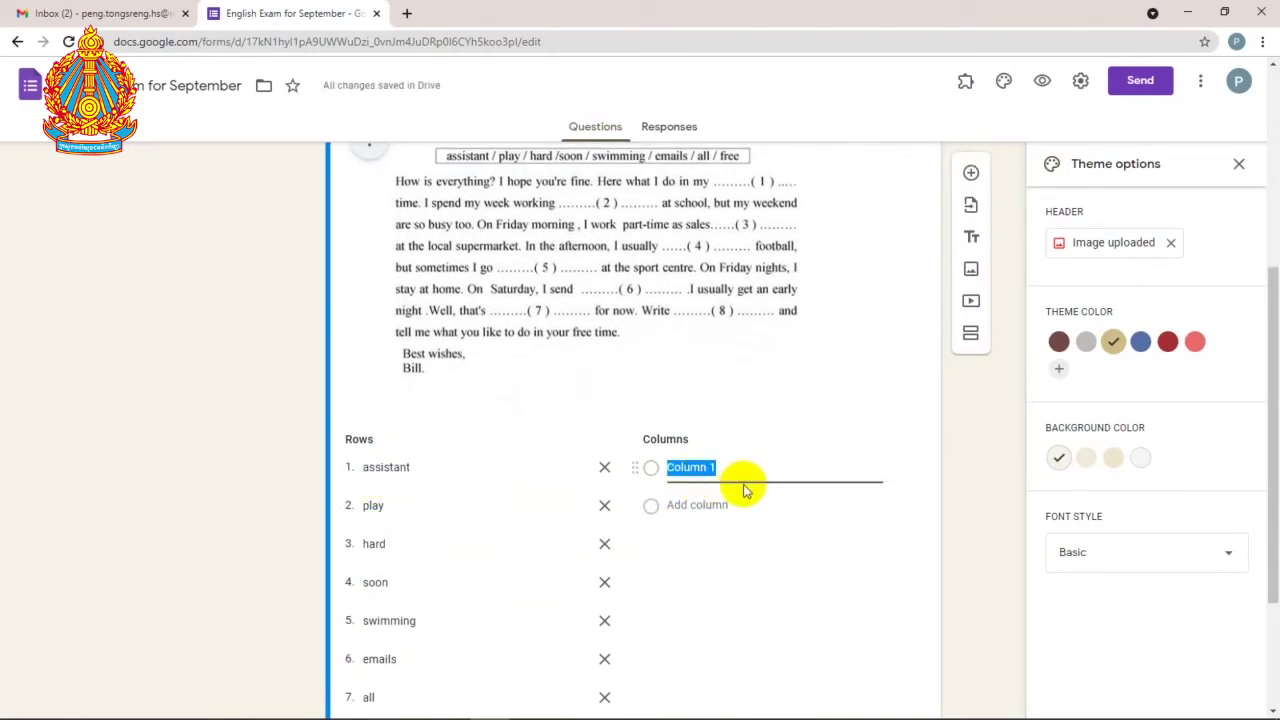
pyautogui.write('1')
pyautogui.press('Return')
pyautogui.write('2')
pyautogui.press('Return')
pyautogui.write('3')
pyautogui.press('Return')
pyautogui.write('4')
# Step: Add columns 5 through 8, then deselect the question to preview the 8×8 grid
pyautogui.press('Return')
pyautogui.write('5')
pyautogui.press('Return')
pyautogui.write('6')
pyautogui.press('Return')
pyautogui.write('7')
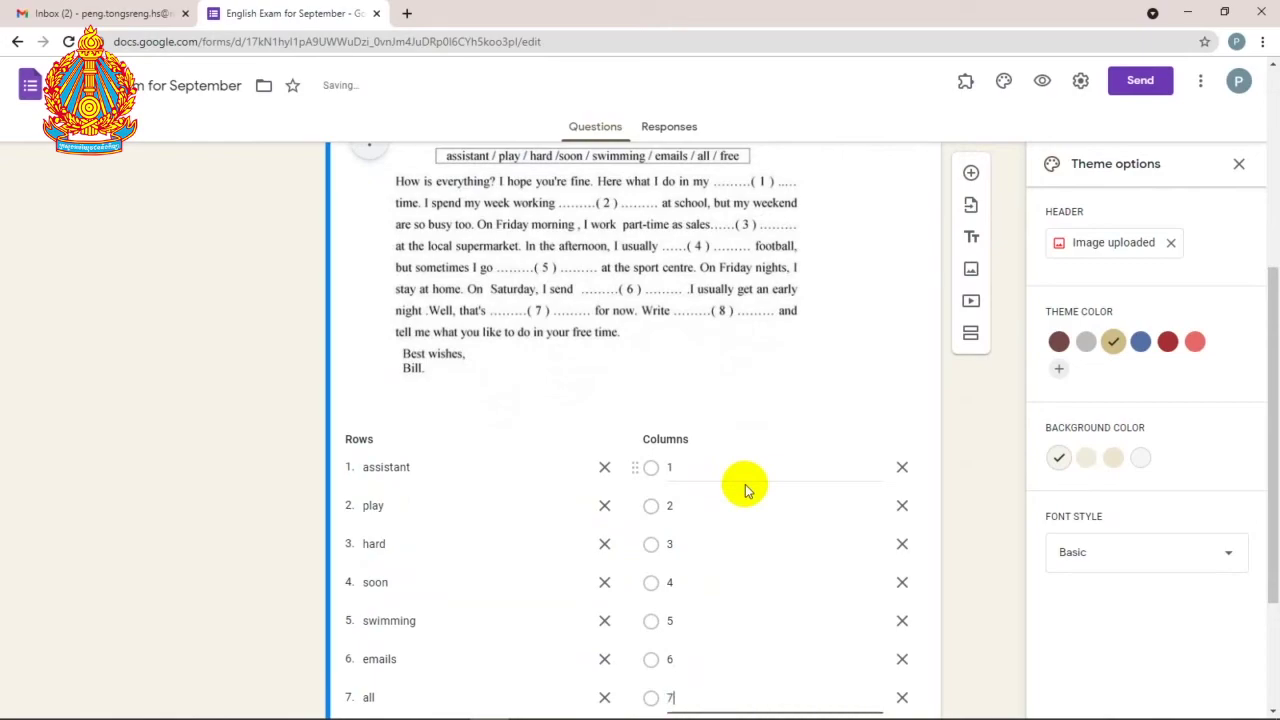
pyautogui.press('Return')
pyautogui.write('8')
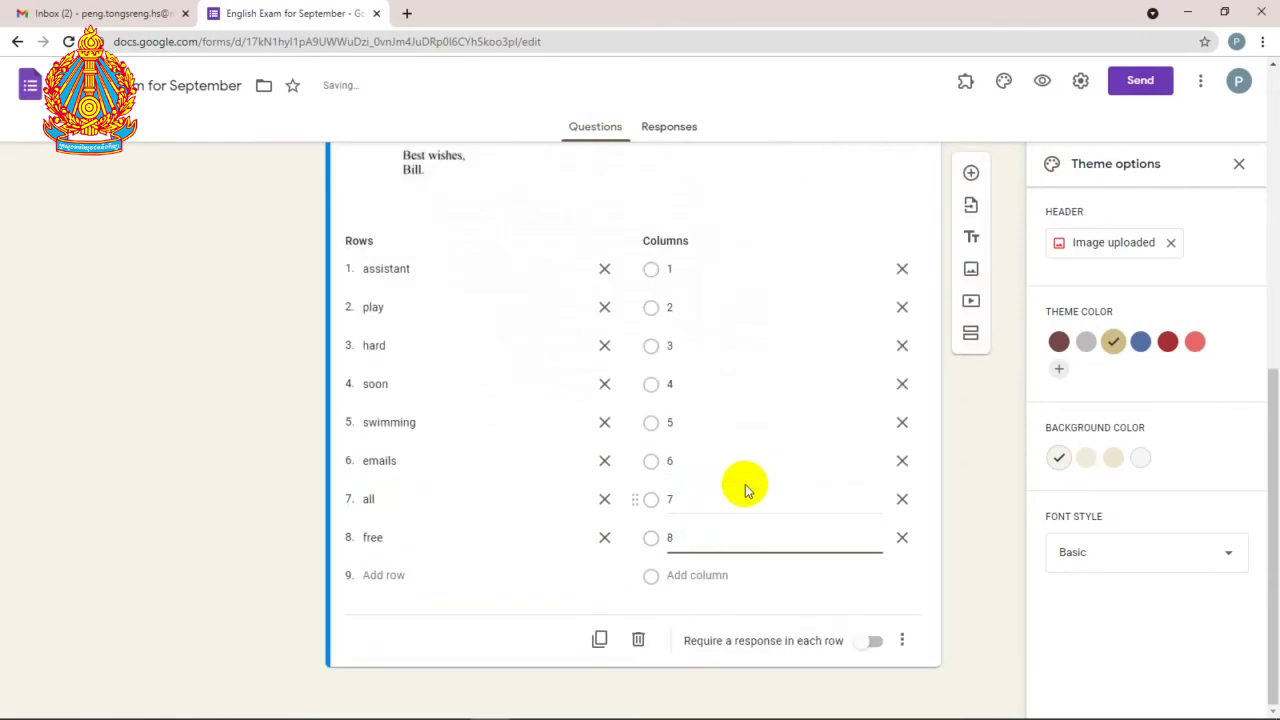
pyautogui.scroll(5, 757, 486)
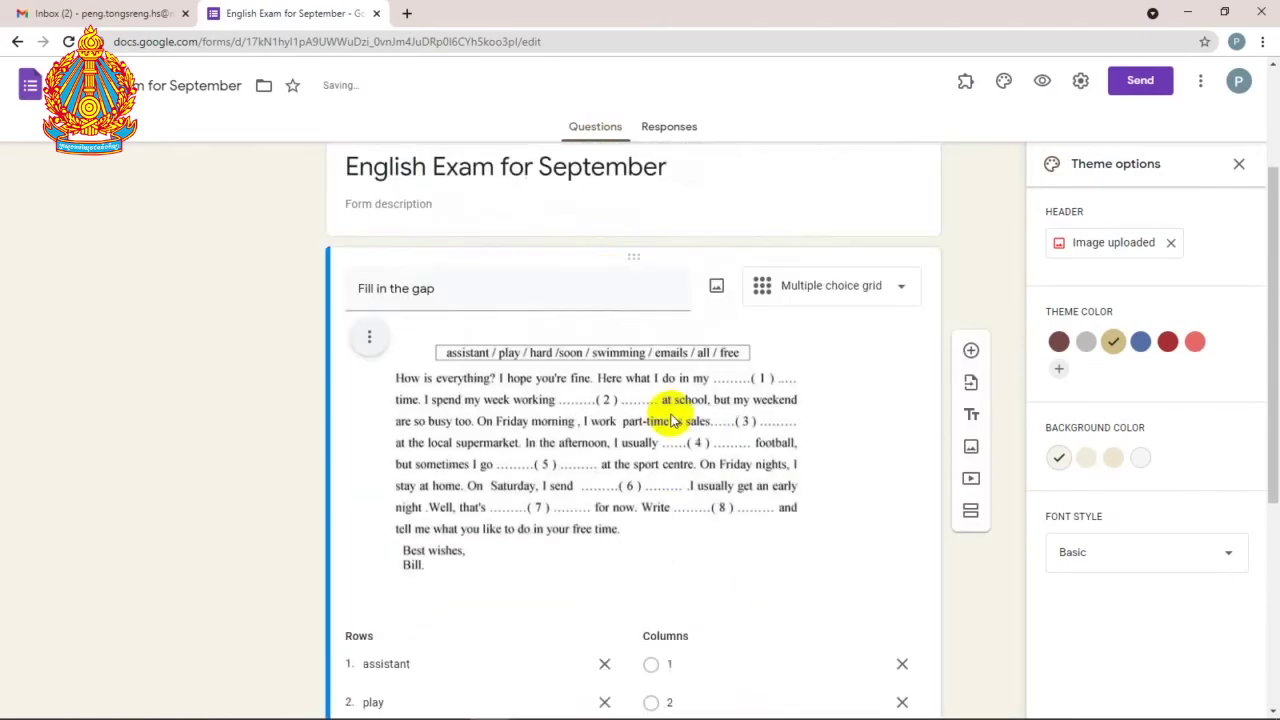
pyautogui.click(540, 285)
pyautogui.scroll(-5, 551, 300)
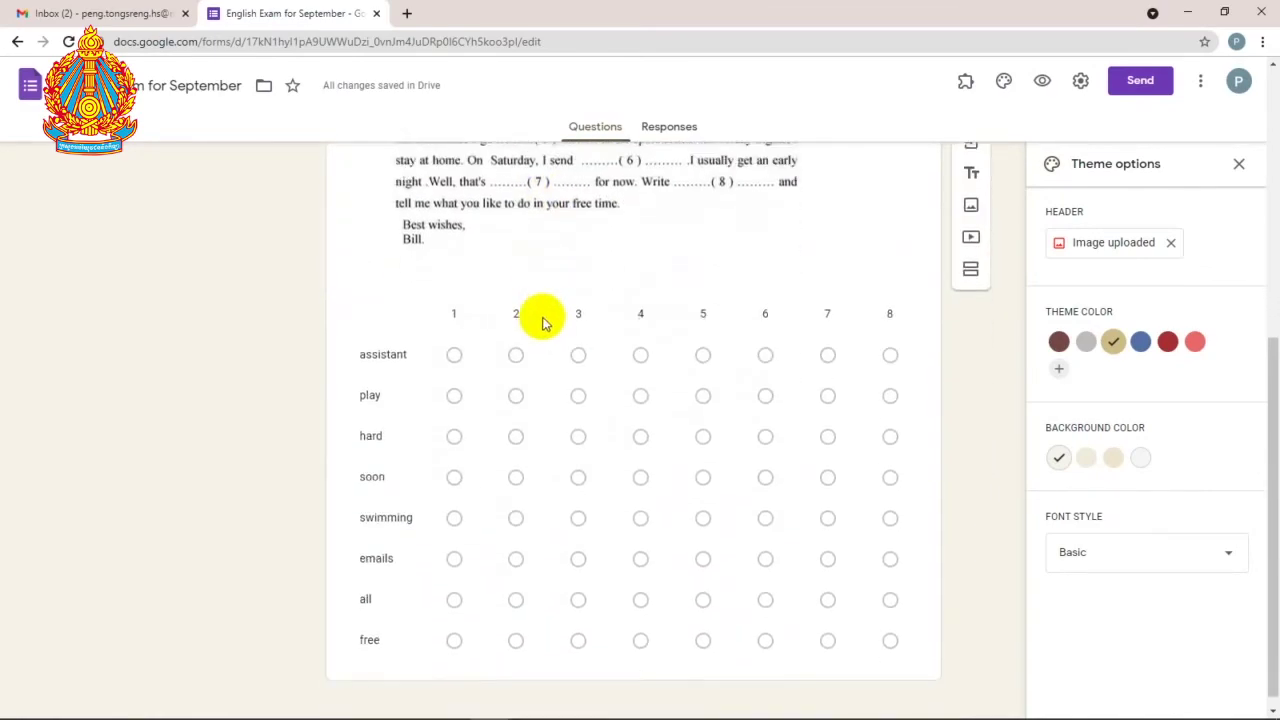
pyautogui.scroll(1, 580, 343)
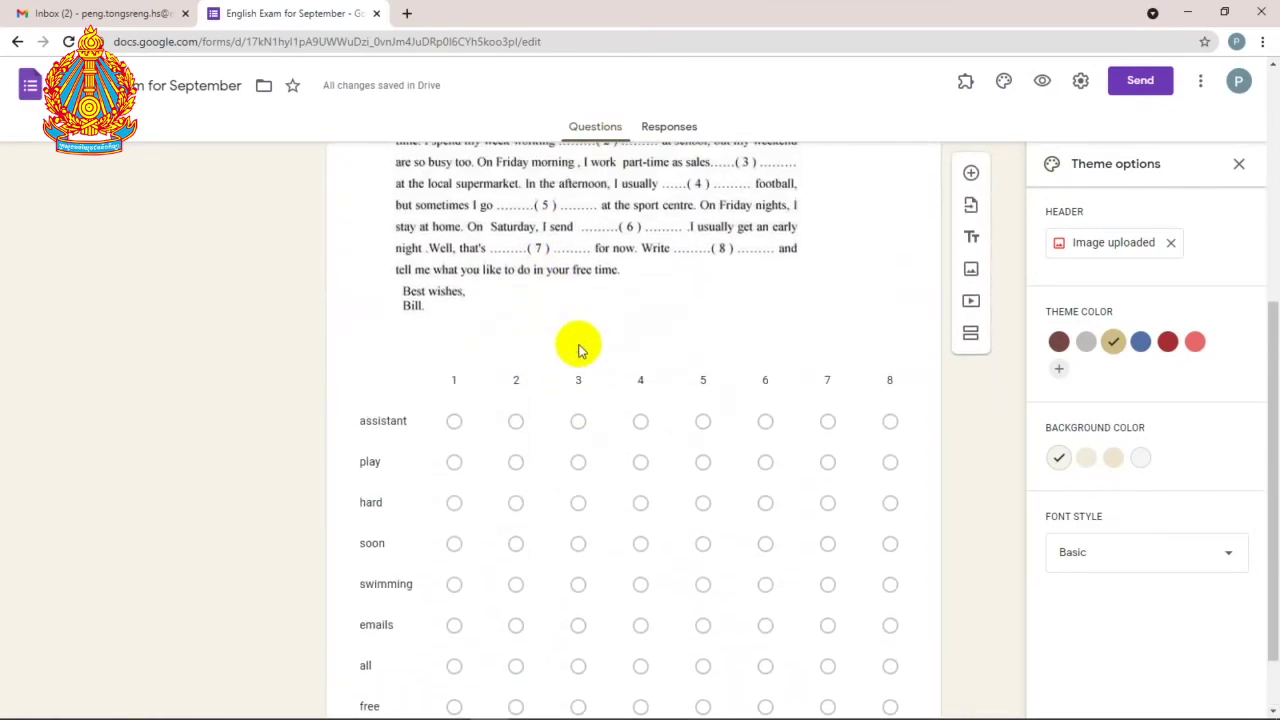